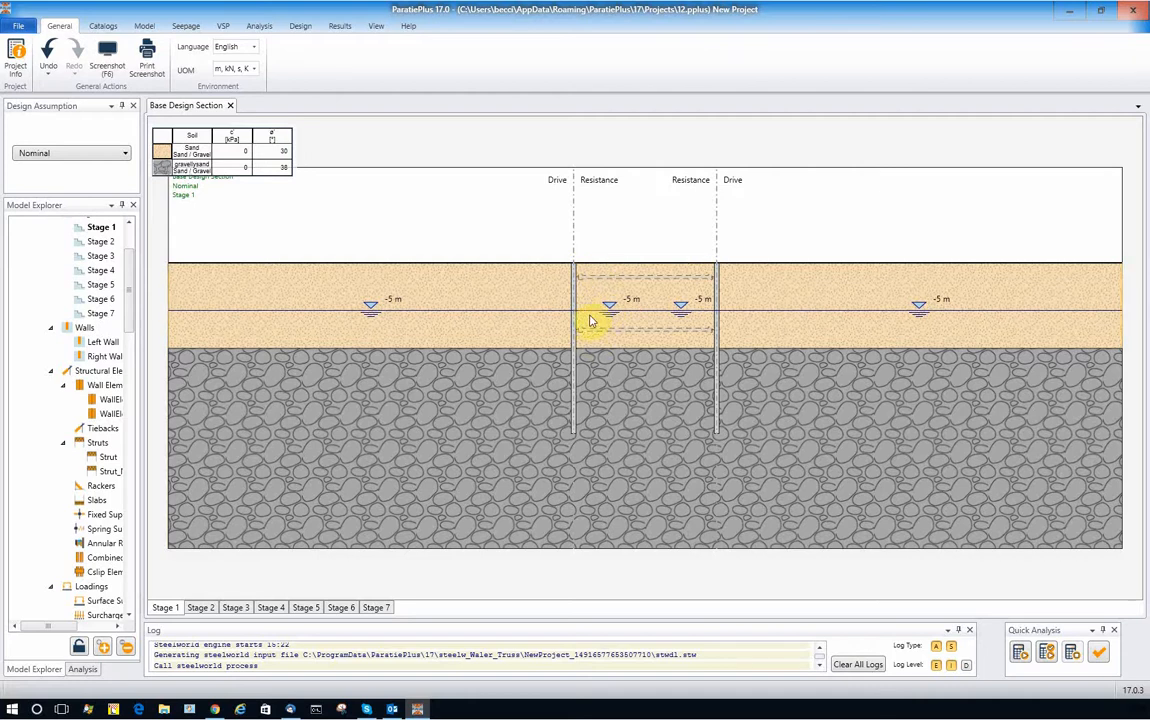
{"action": "scroll", "coordinate": [696, 231], "scroll_direction": "up", "scroll_amount": 1}
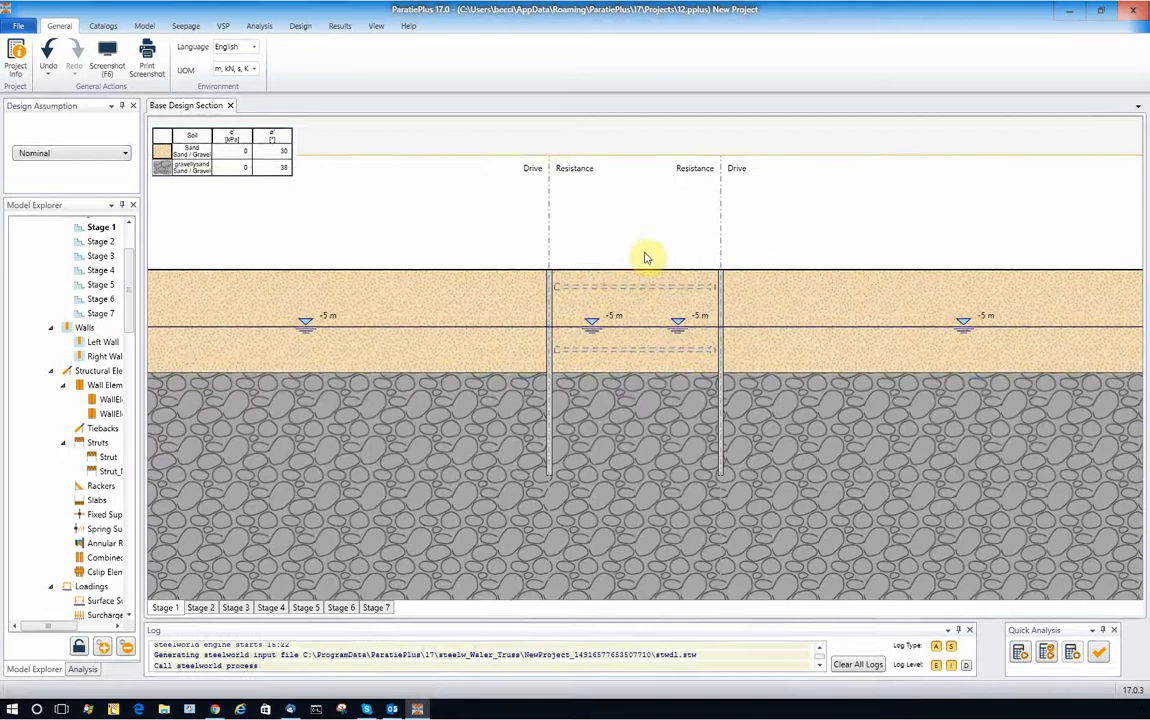
{"action": "scroll", "coordinate": [594, 274], "scroll_direction": "down", "scroll_amount": 1}
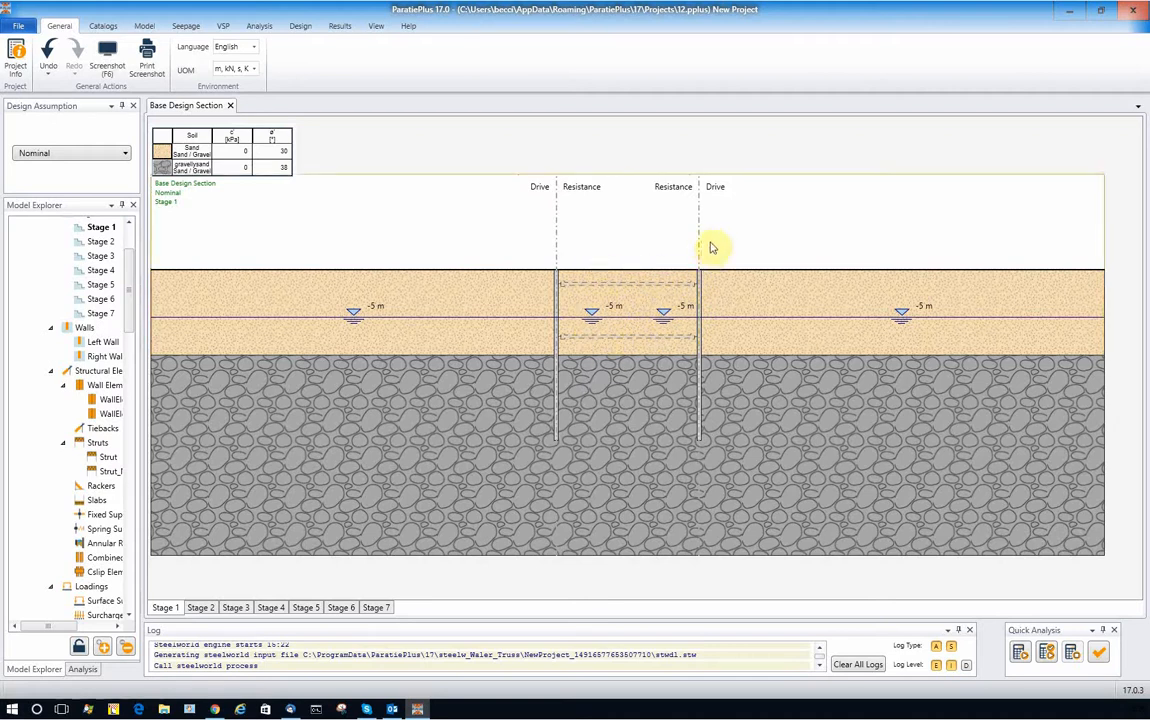
{"action": "scroll", "coordinate": [733, 245], "scroll_direction": "up", "scroll_amount": 1}
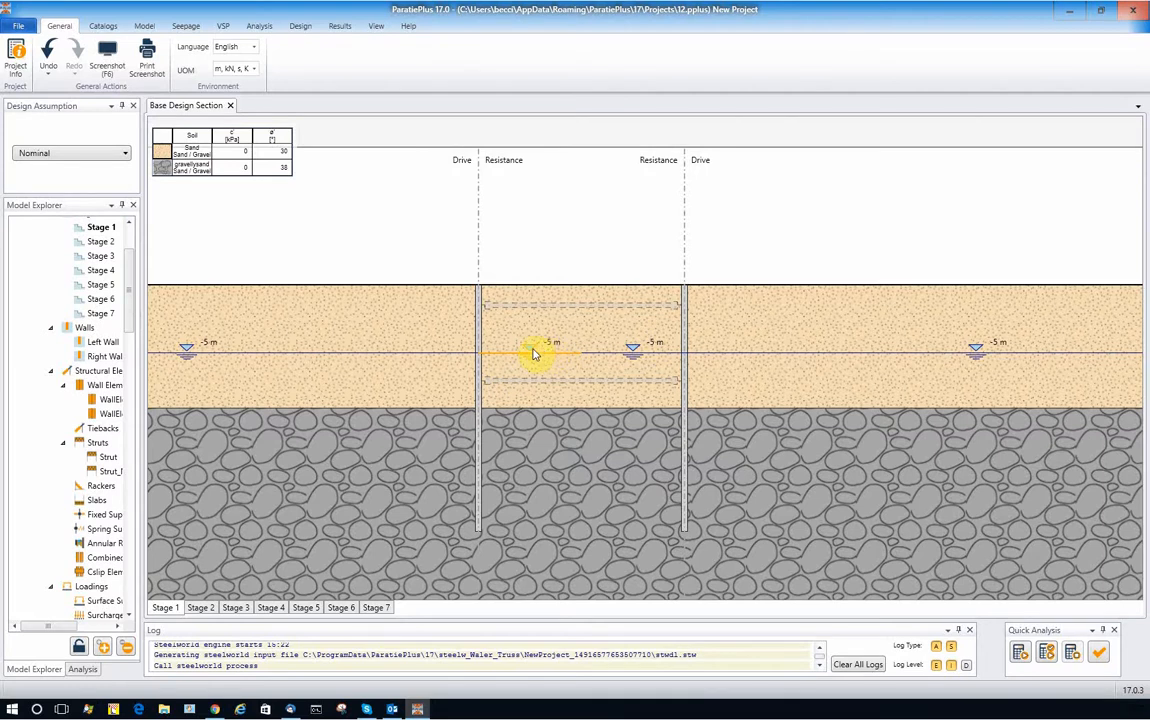
{"action": "left_click_drag", "start_coordinate": [535, 354], "coordinate": [542, 310]}
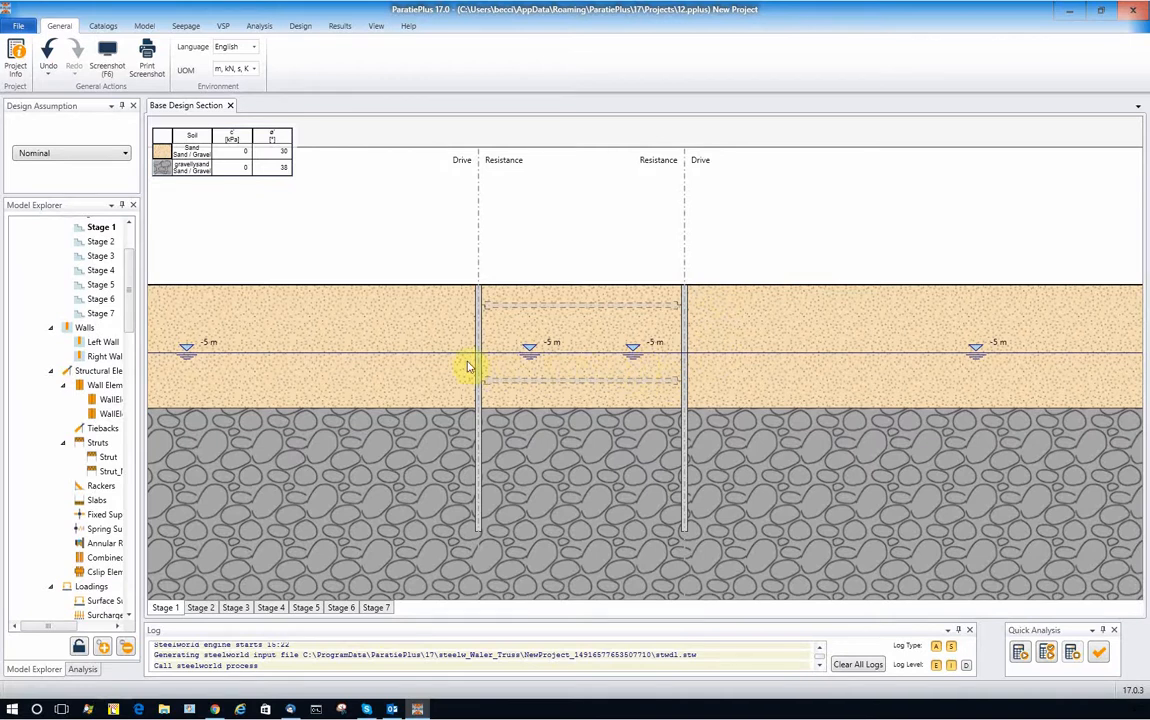
{"action": "scroll", "coordinate": [735, 357], "scroll_direction": "down", "scroll_amount": 2}
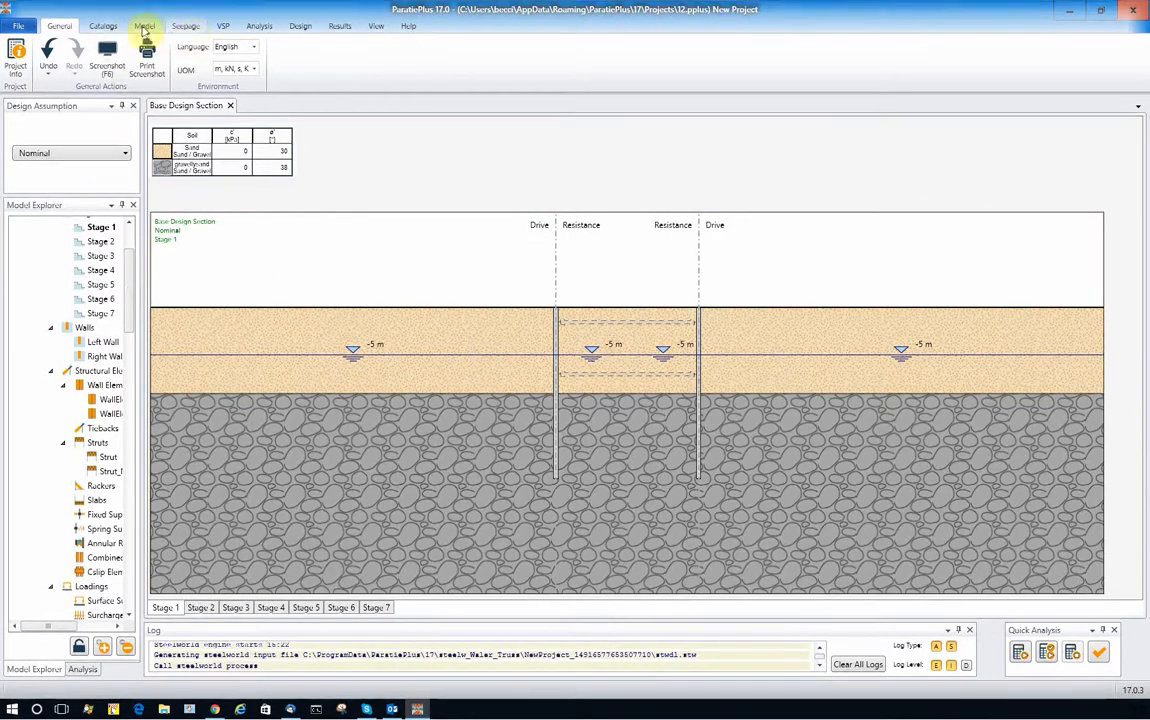
Review the soil layers and elevations of the Base Horizontal stratigraphy, then close the stratigraphy list
{"action": "left_click", "coordinate": [103, 27]}
{"action": "left_click", "coordinate": [65, 65]}
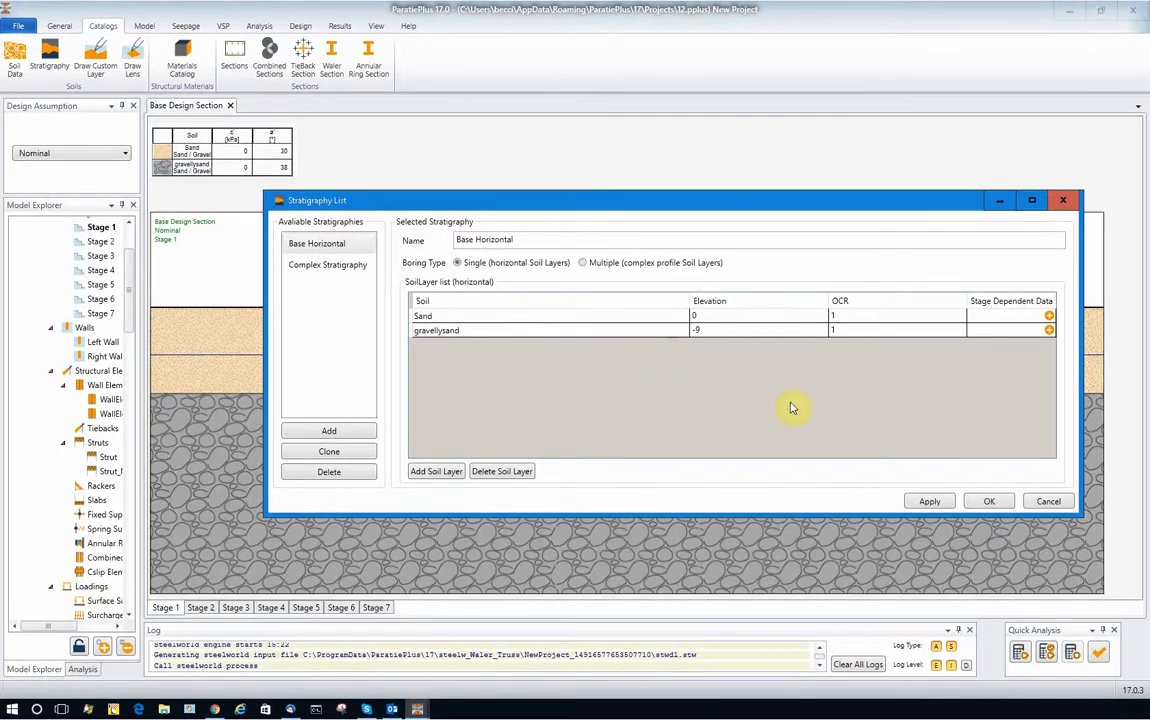
{"action": "left_click", "coordinate": [989, 503]}
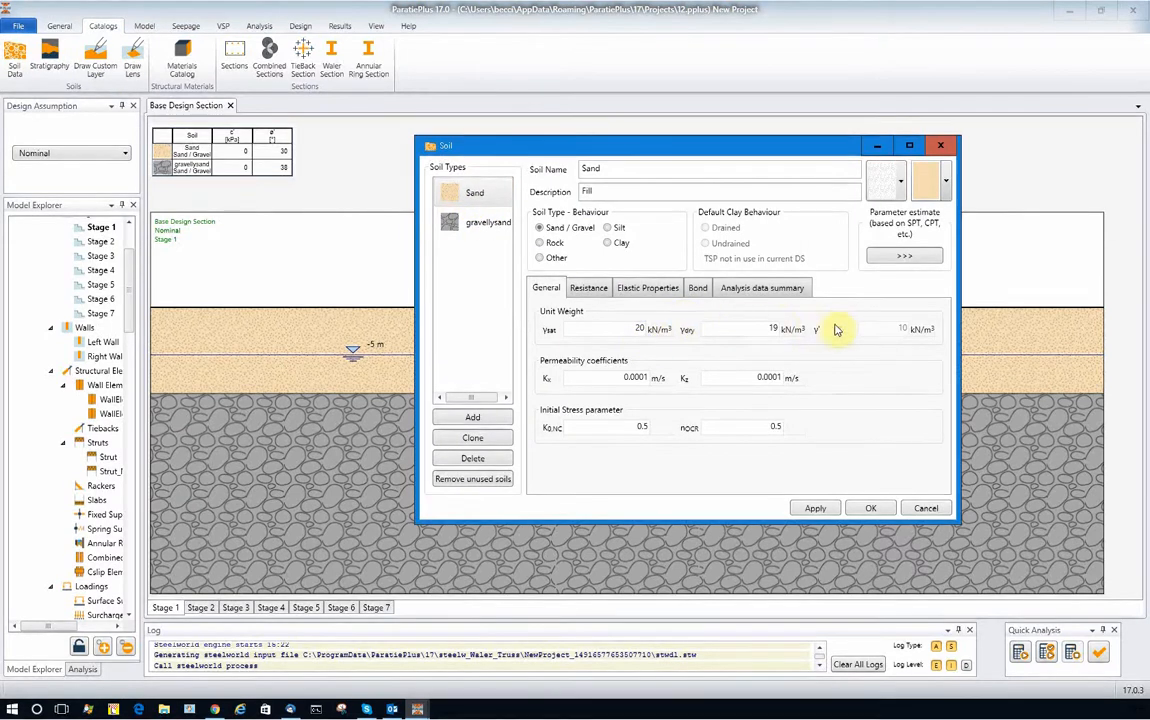
Examine the Sand soil's resistance parameters, elastic moduli, unit weights and permeability coefficients
{"action": "left_click", "coordinate": [581, 293]}
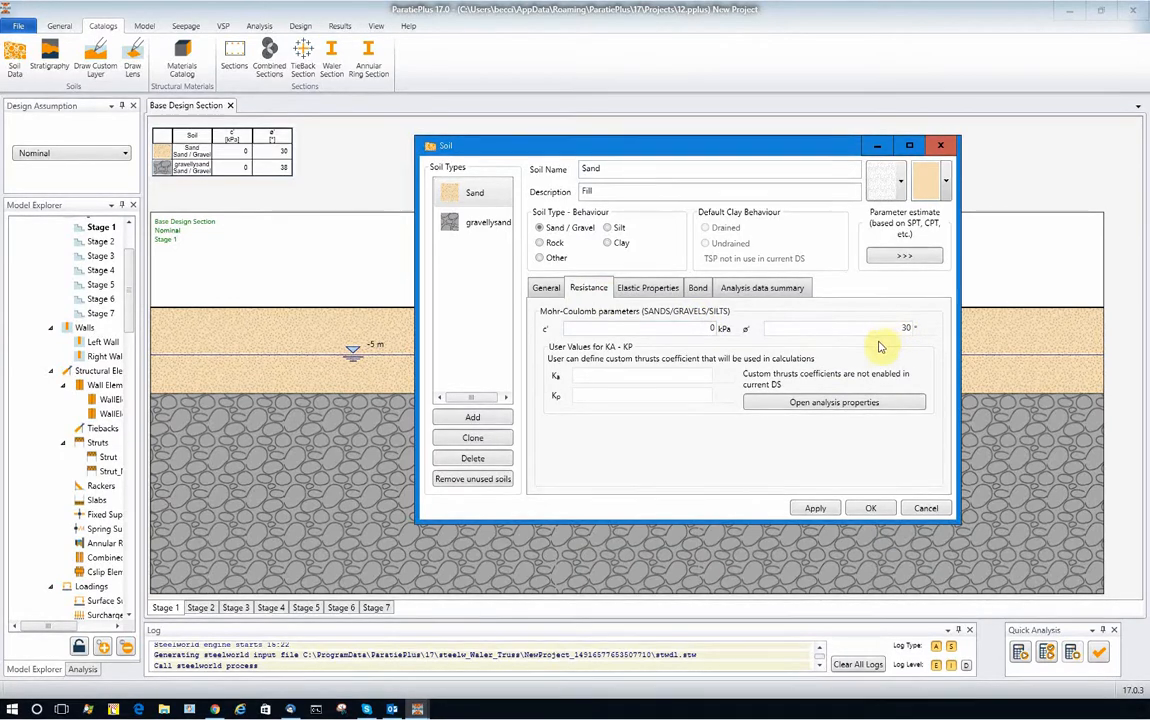
{"action": "left_click", "coordinate": [645, 287]}
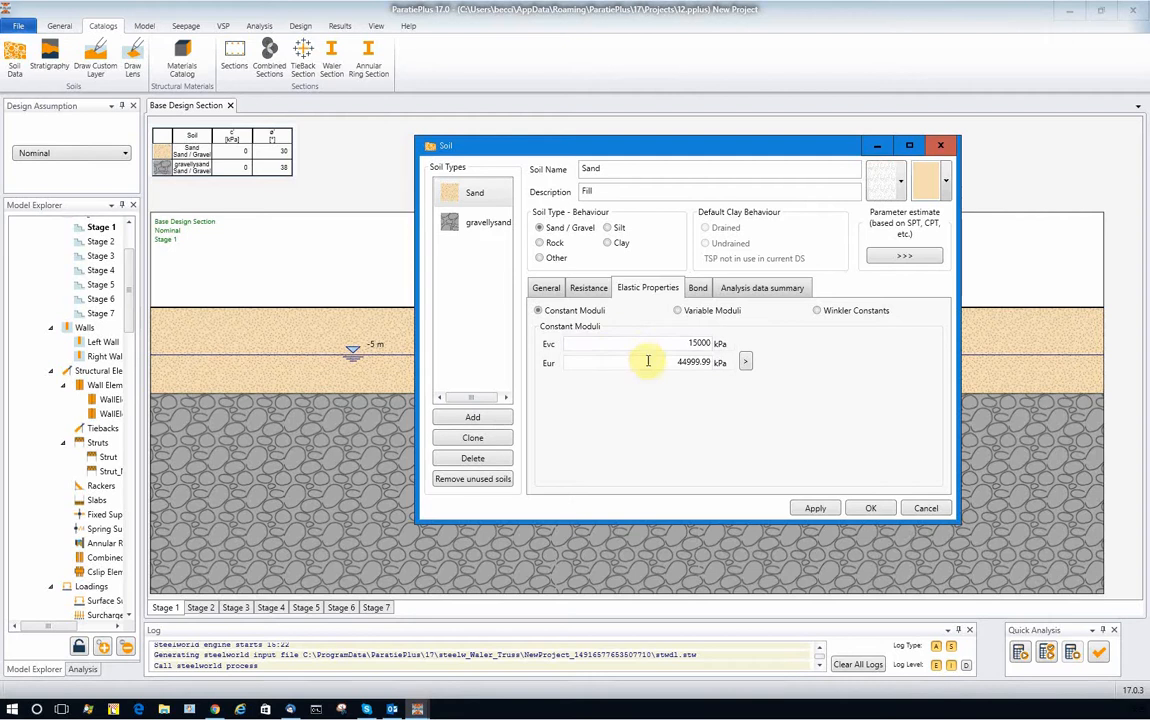
{"action": "left_click", "coordinate": [540, 288]}
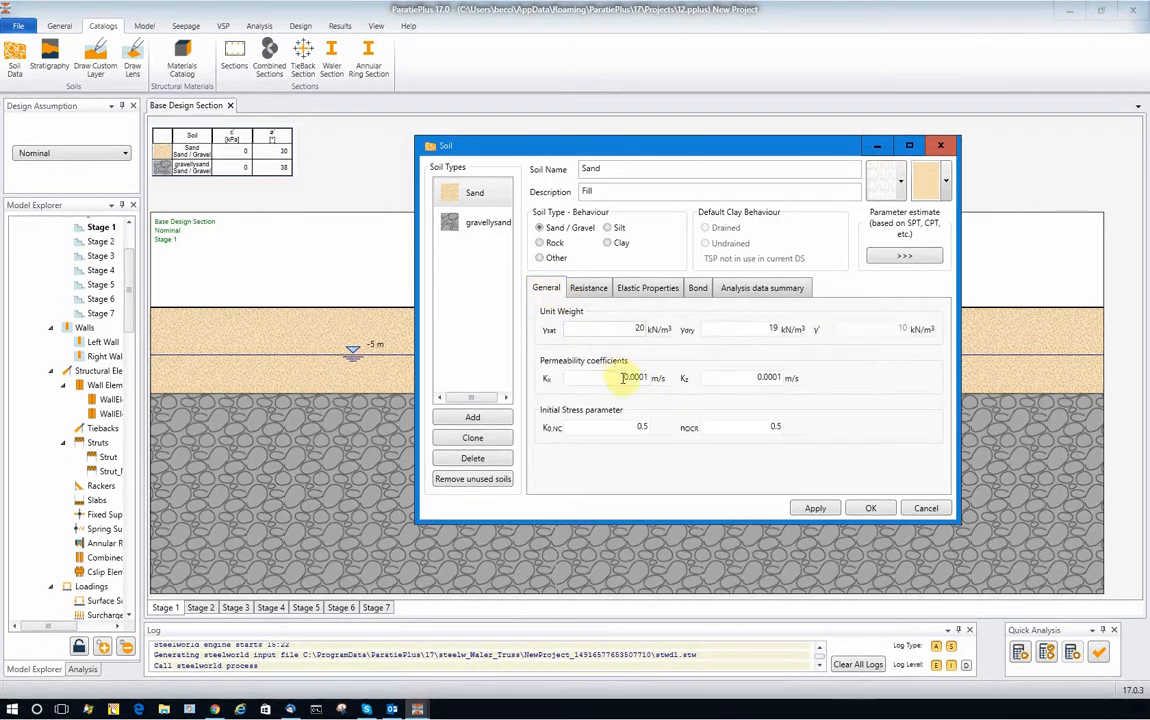
{"action": "left_click_drag", "start_coordinate": [624, 377], "coordinate": [660, 376]}
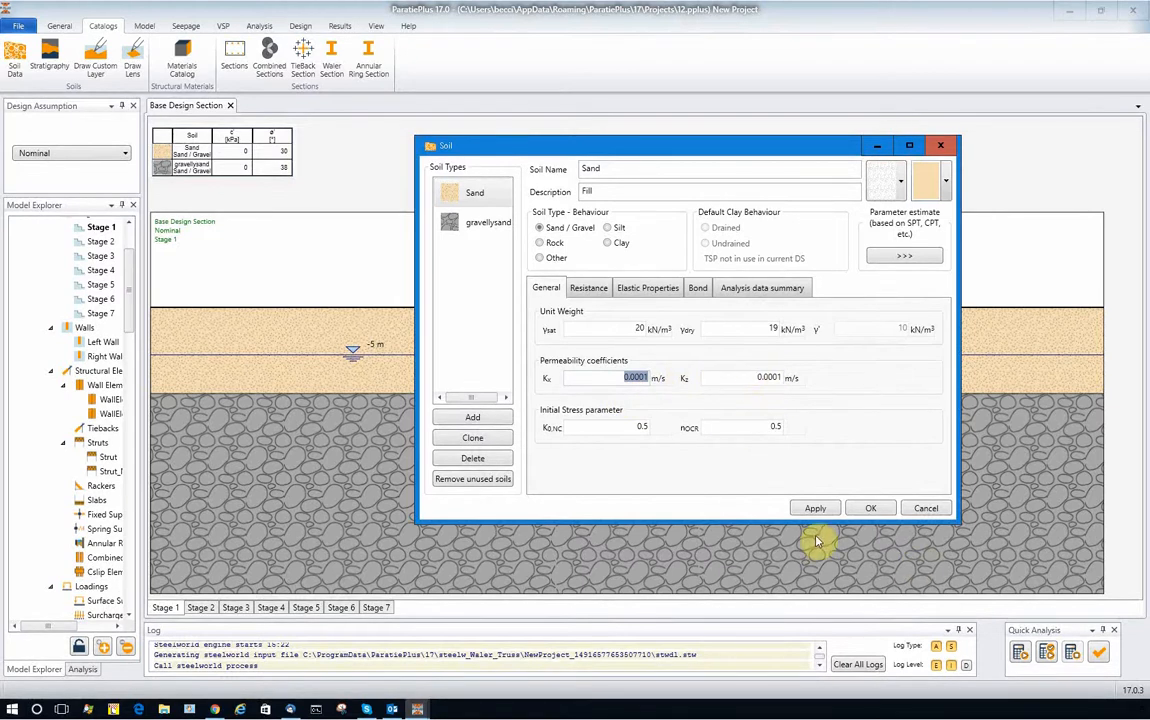
Examine the gravellysand soil's general, resistance and elastic properties, and close the soil data
{"action": "left_click", "coordinate": [487, 224]}
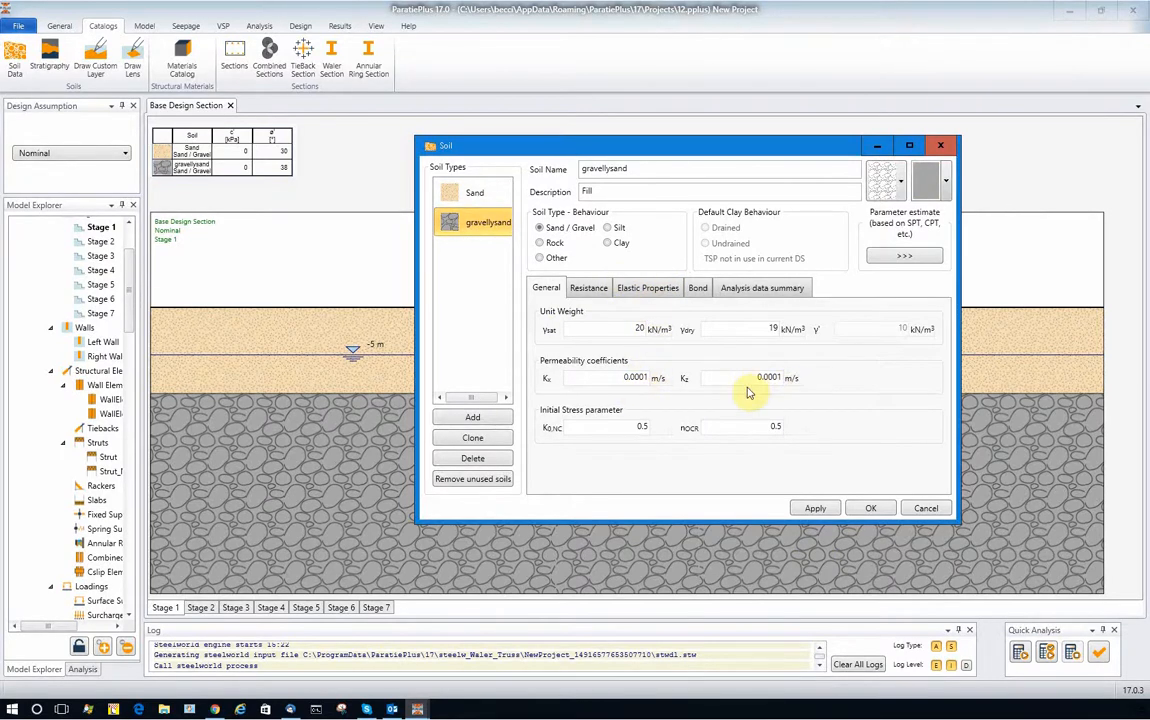
{"action": "left_click", "coordinate": [588, 288]}
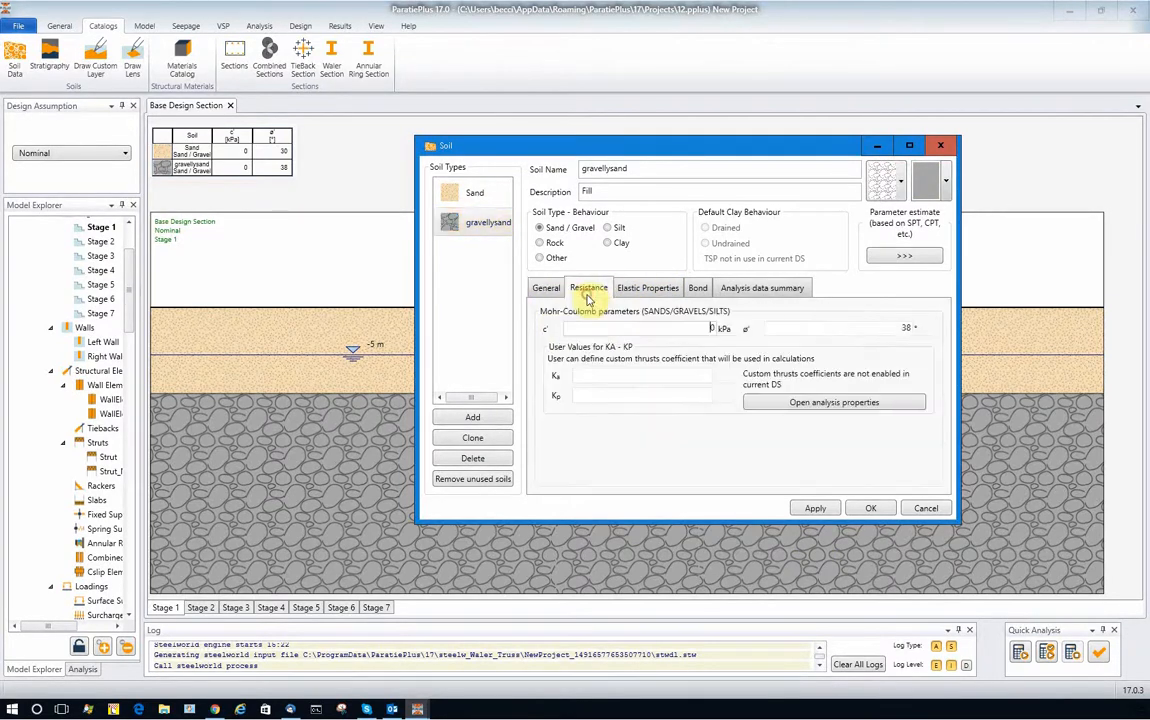
{"action": "left_click", "coordinate": [899, 331]}
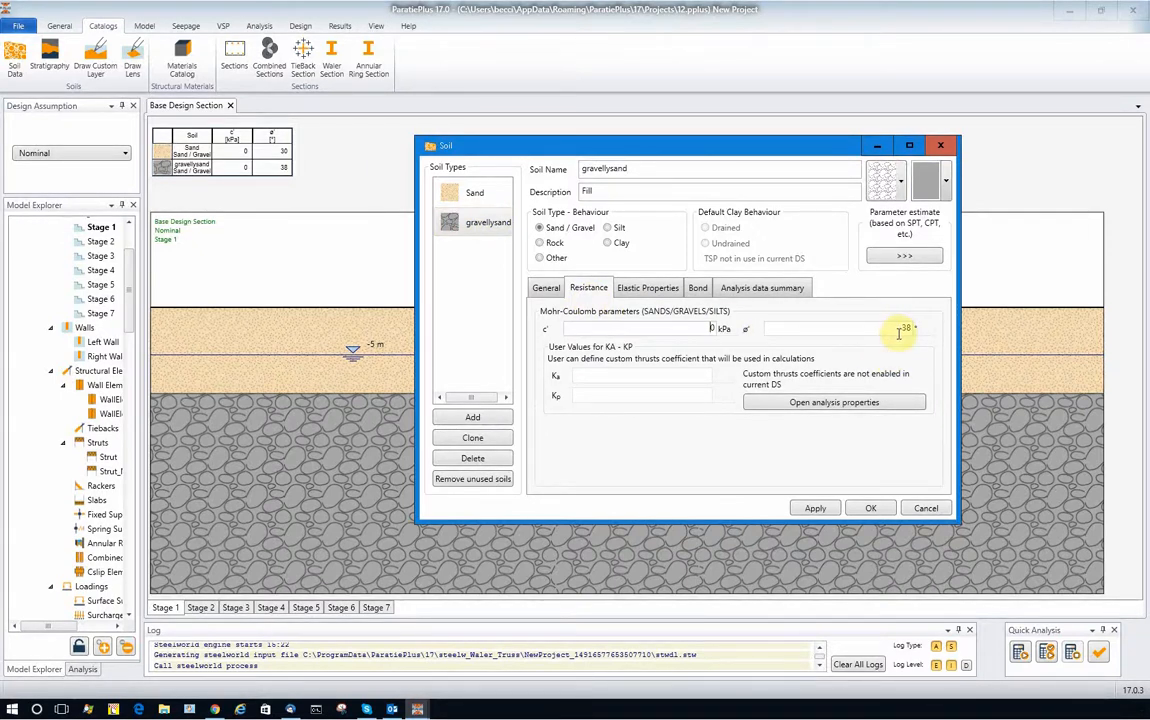
{"action": "left_click", "coordinate": [650, 288]}
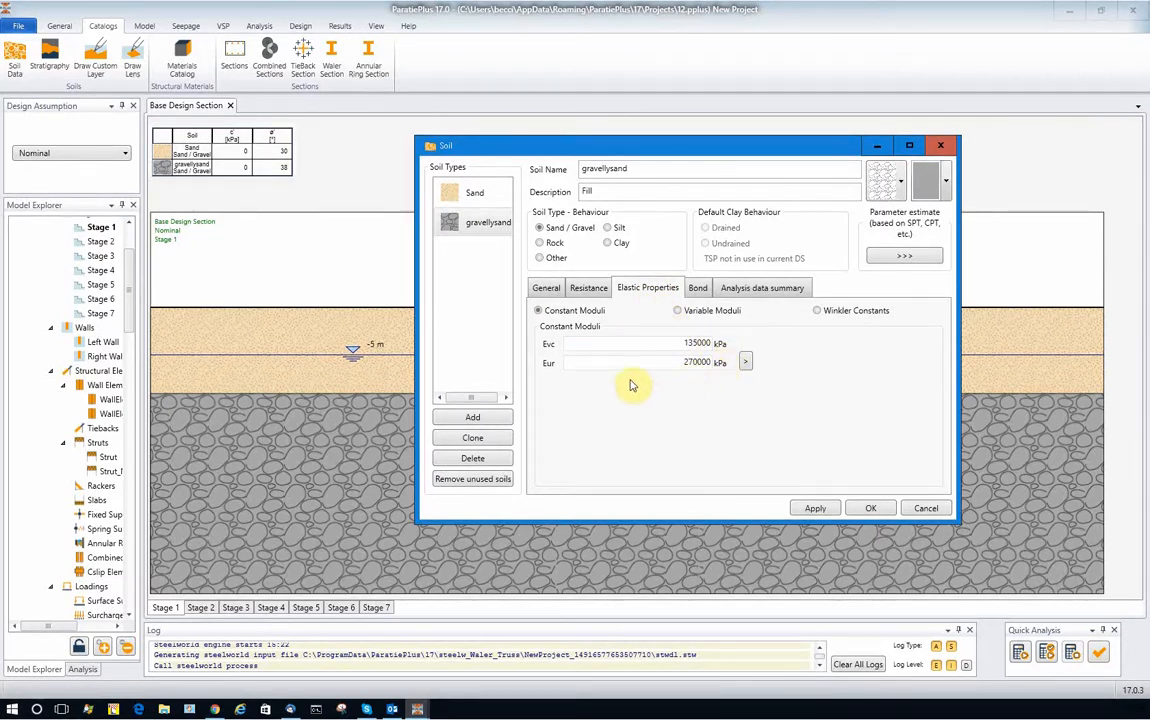
{"action": "left_click", "coordinate": [875, 508]}
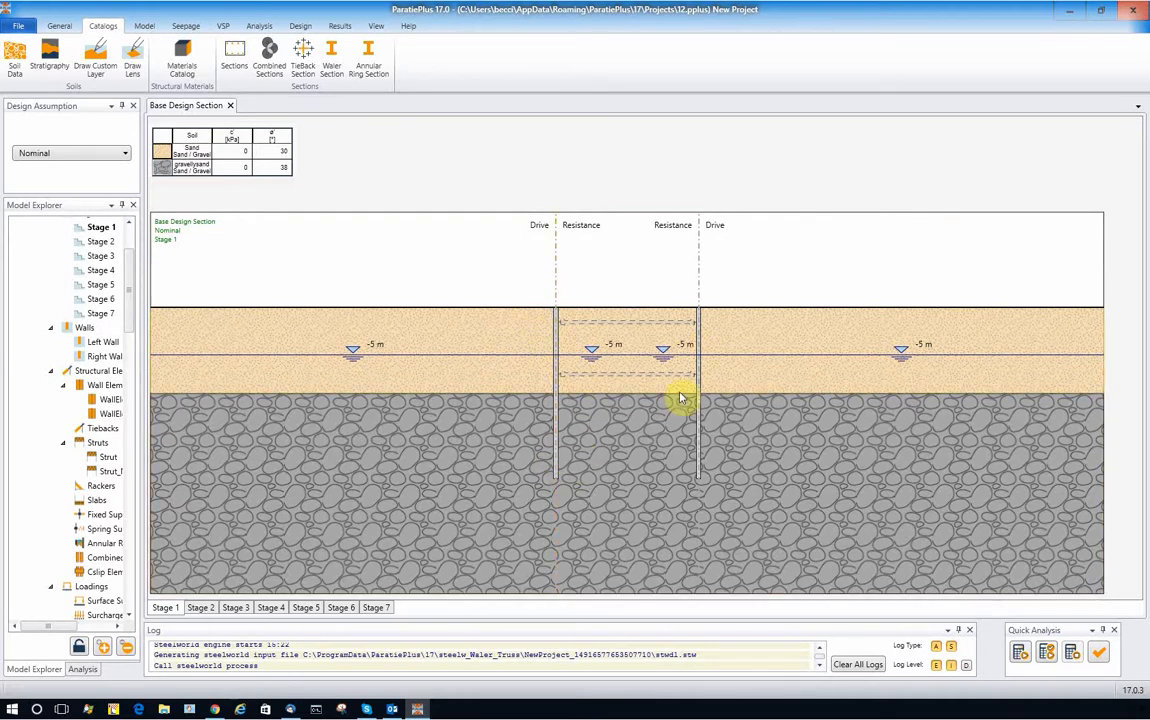
Check the position and elevation properties of the left wall and of the right wall
{"action": "double_click", "coordinate": [558, 293]}
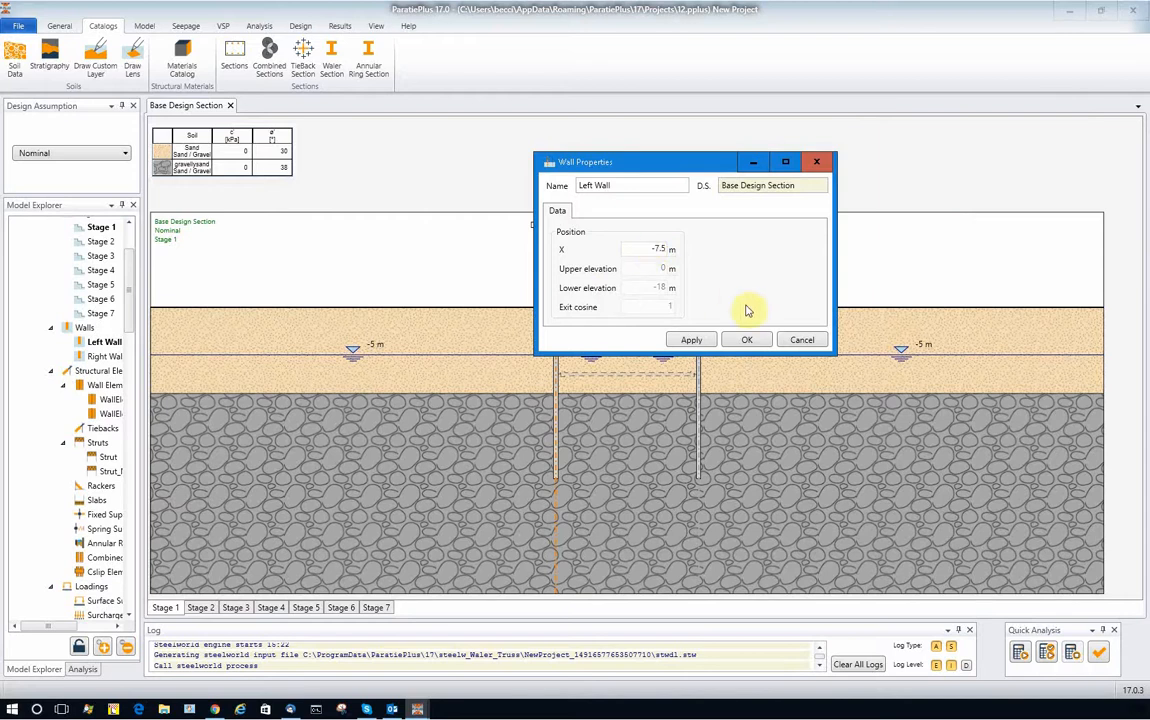
{"action": "left_click", "coordinate": [802, 340]}
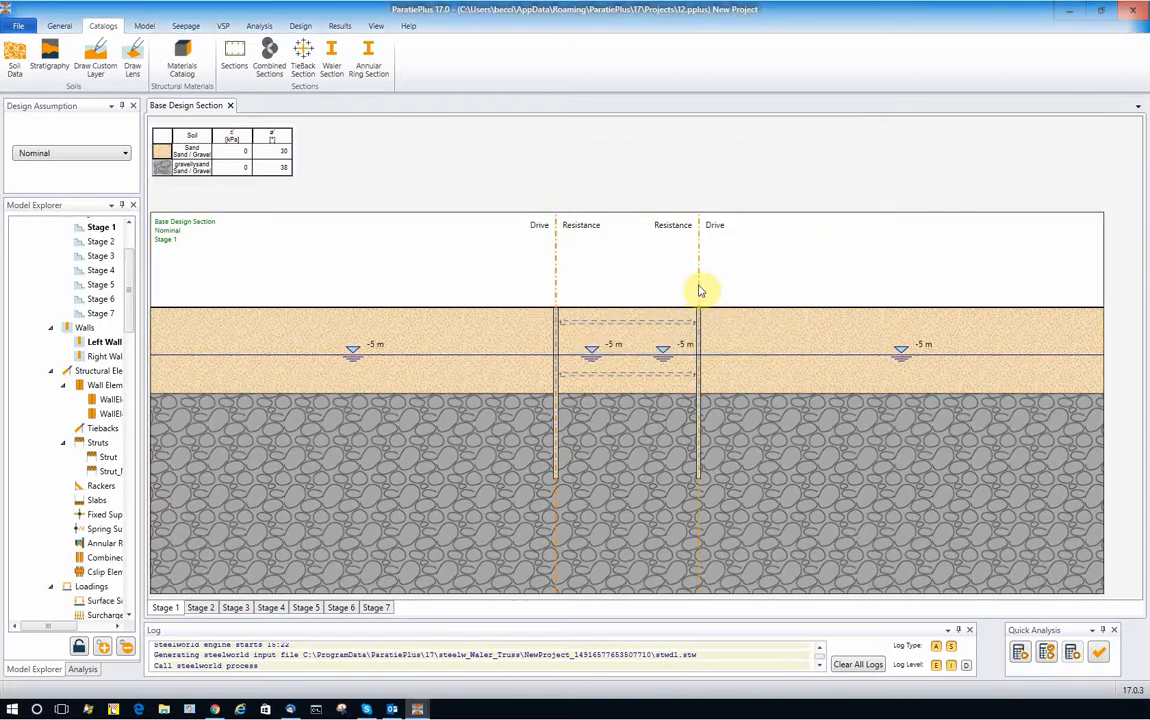
{"action": "left_click", "coordinate": [699, 291]}
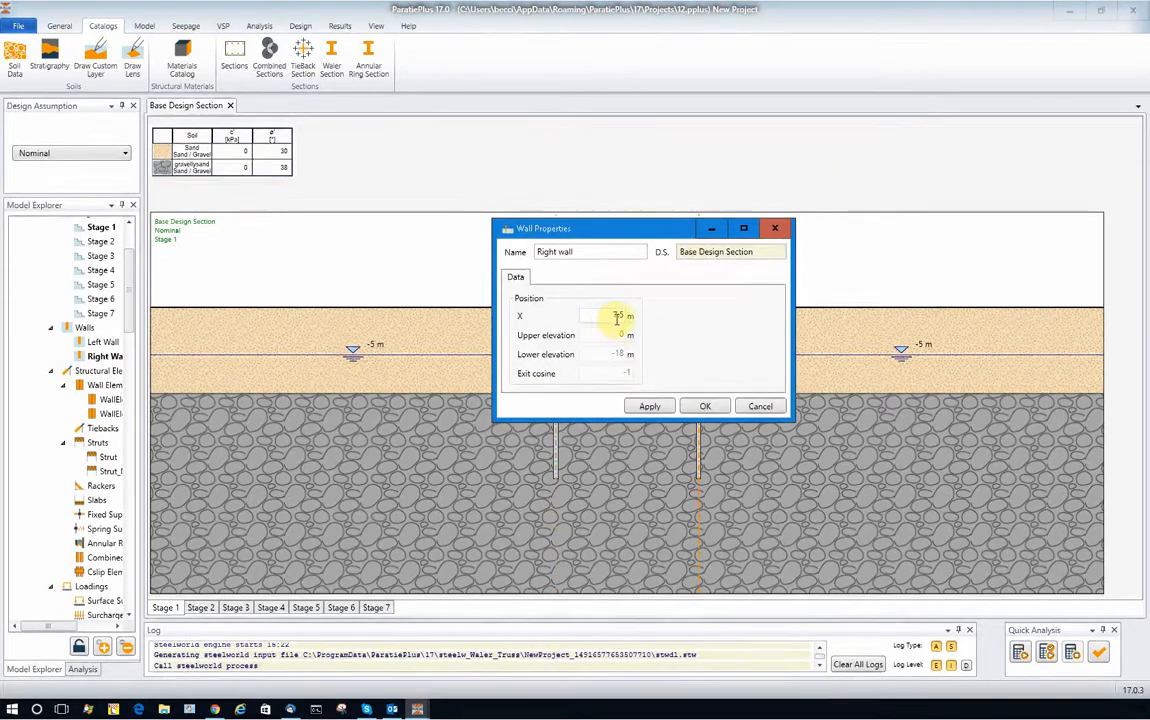
{"action": "left_click", "coordinate": [703, 408]}
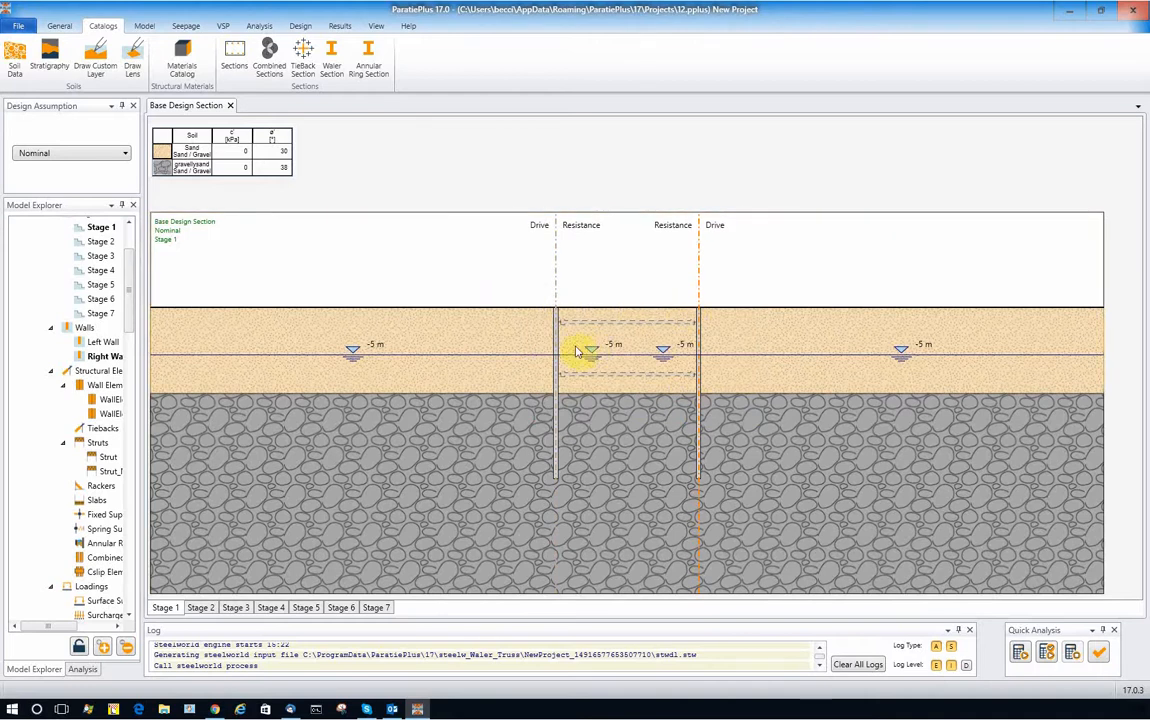
Open the left wall element's properties and bring up its SHEETPILE section in the sections catalog
{"action": "scroll", "coordinate": [580, 336], "scroll_direction": "up", "scroll_amount": 1}
{"action": "scroll", "coordinate": [564, 330], "scroll_direction": "down", "scroll_amount": 3}
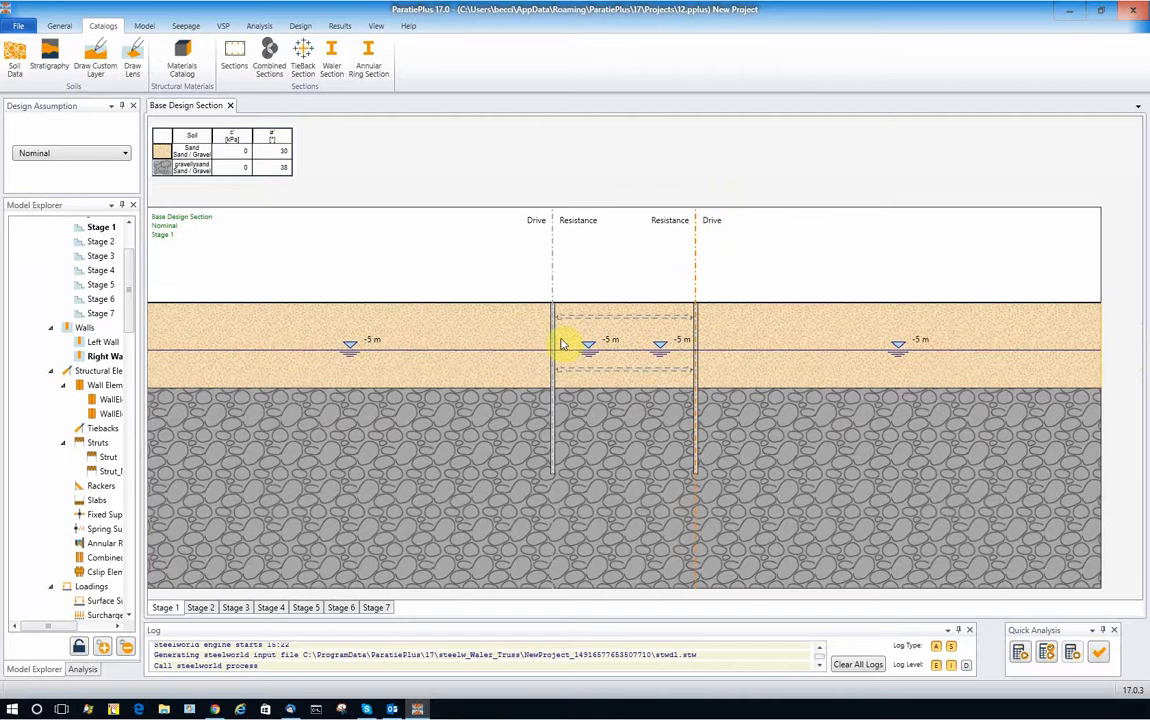
{"action": "scroll", "coordinate": [563, 330], "scroll_direction": "up", "scroll_amount": 2}
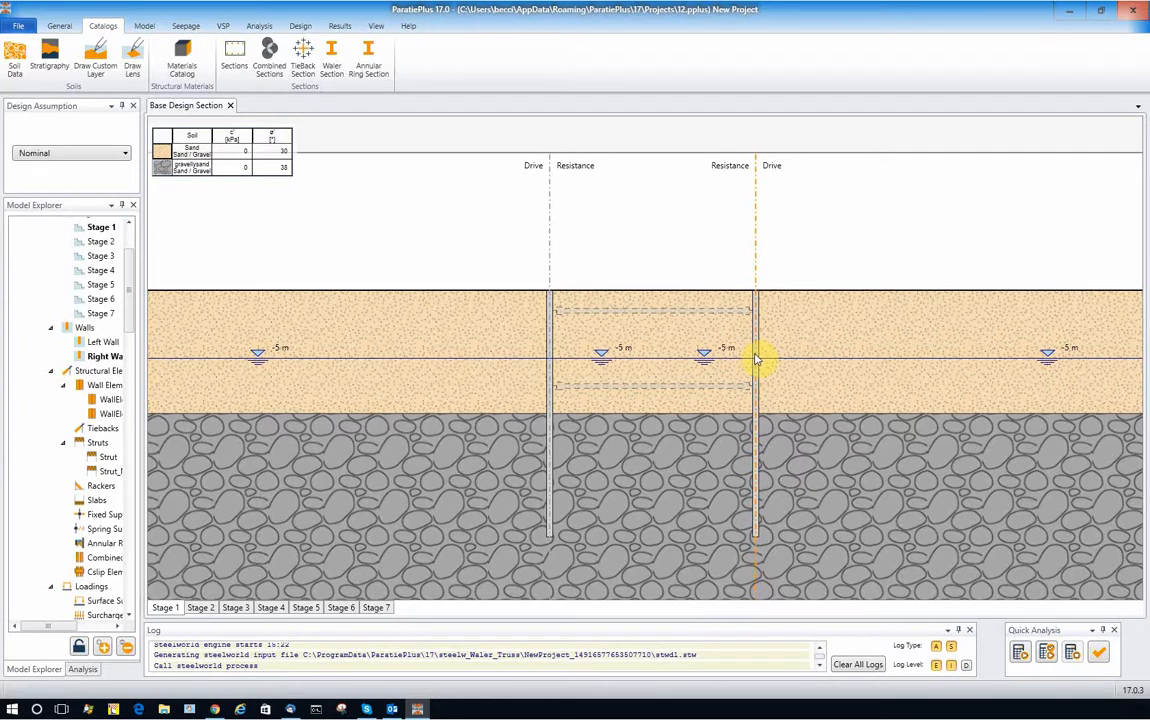
{"action": "scroll", "coordinate": [552, 357], "scroll_direction": "up", "scroll_amount": 3}
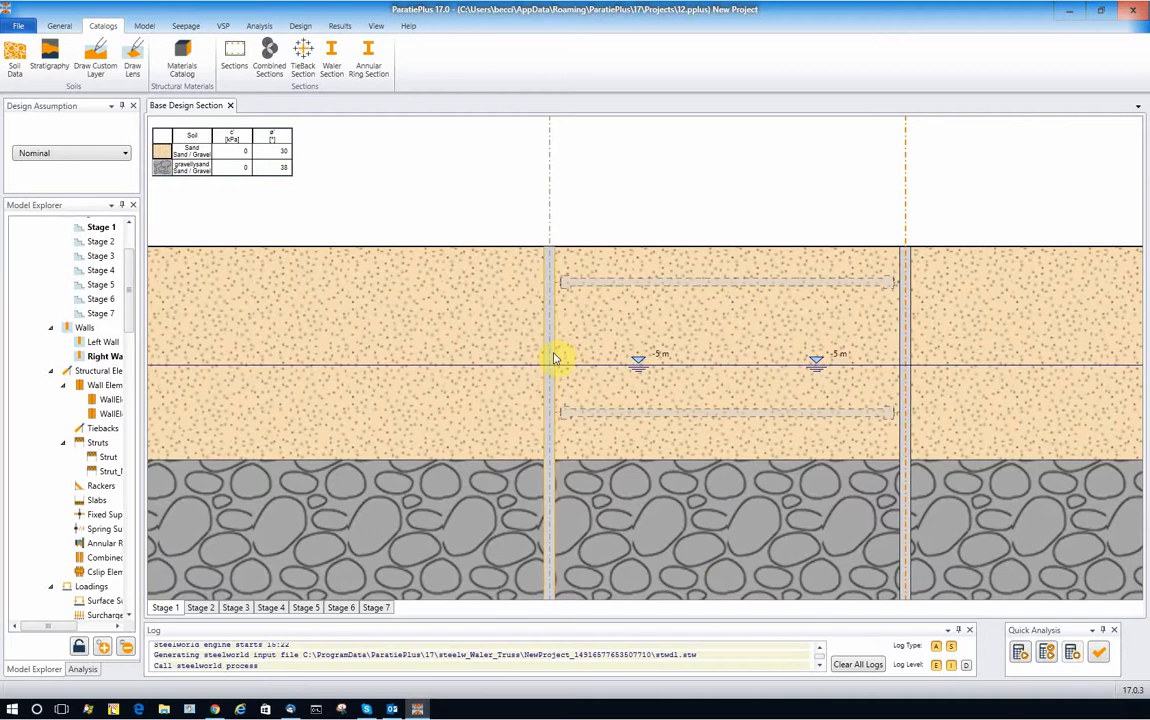
{"action": "left_click", "coordinate": [555, 358]}
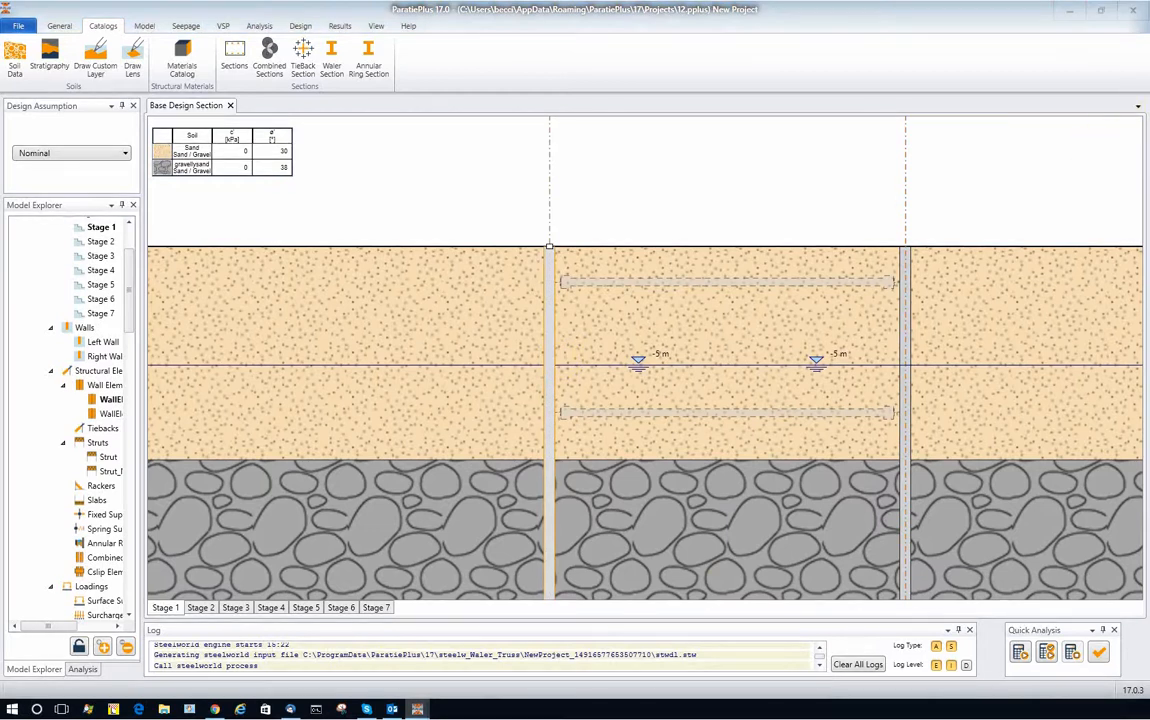
{"action": "left_click_drag", "start_coordinate": [1149, 118], "coordinate": [656, 128]}
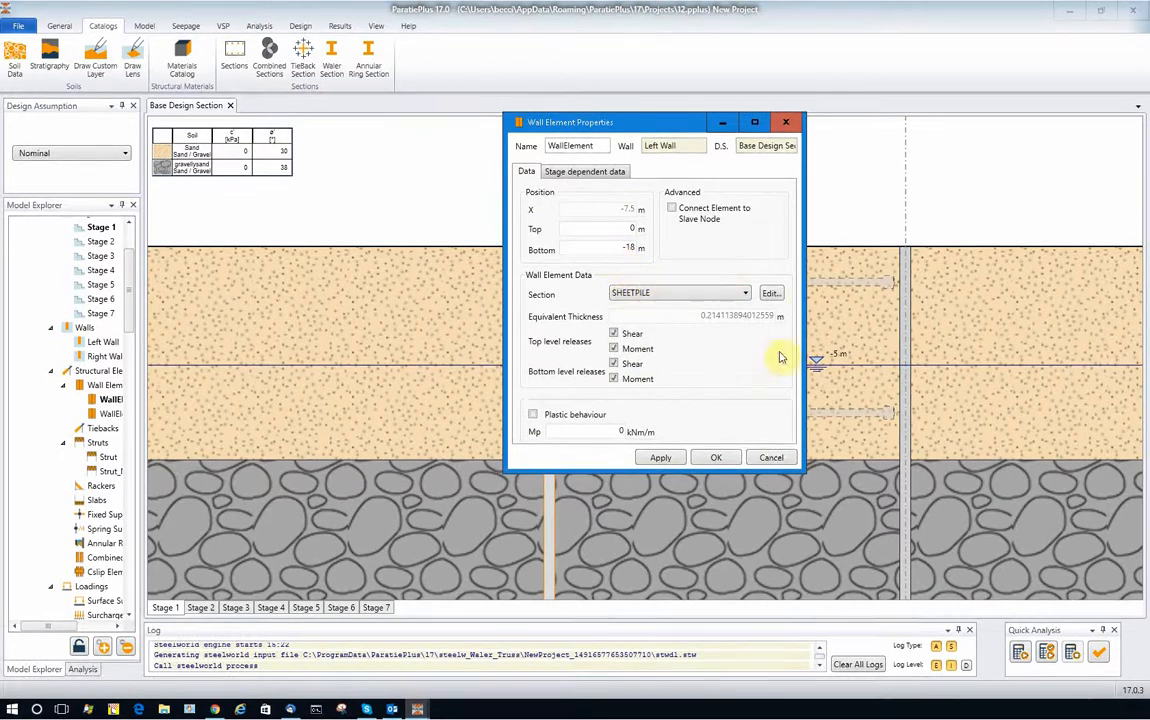
{"action": "left_click", "coordinate": [771, 292]}
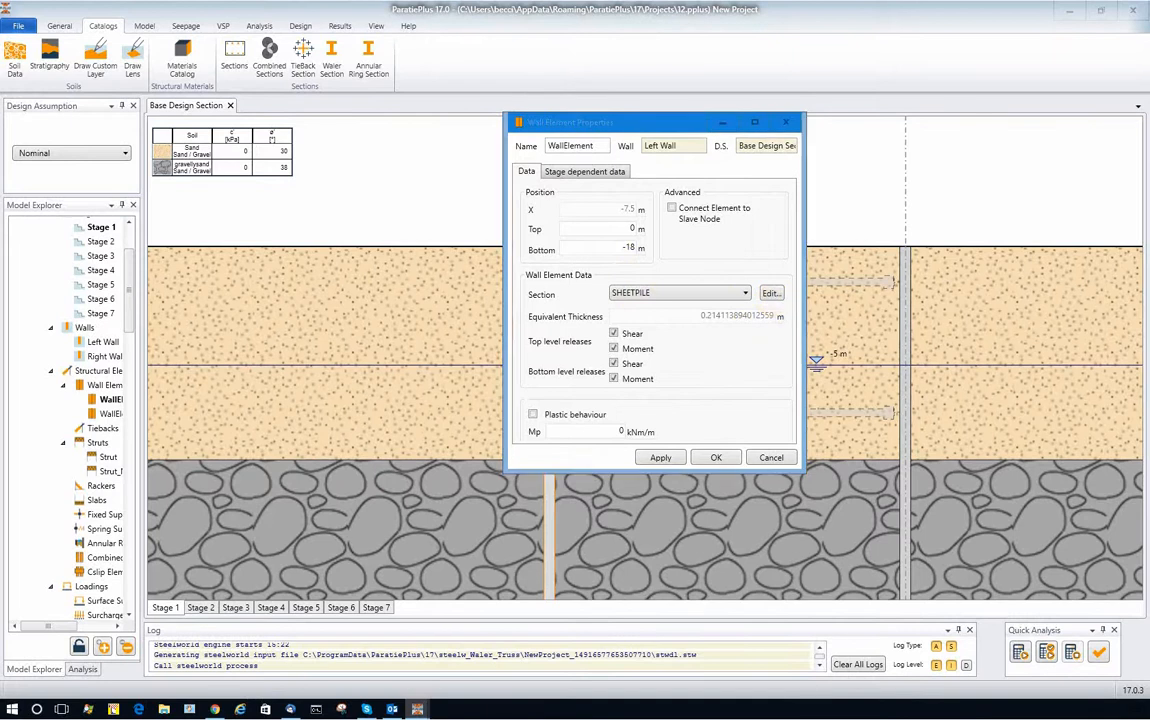
{"action": "left_click_drag", "start_coordinate": [616, 118], "coordinate": [457, 86]}
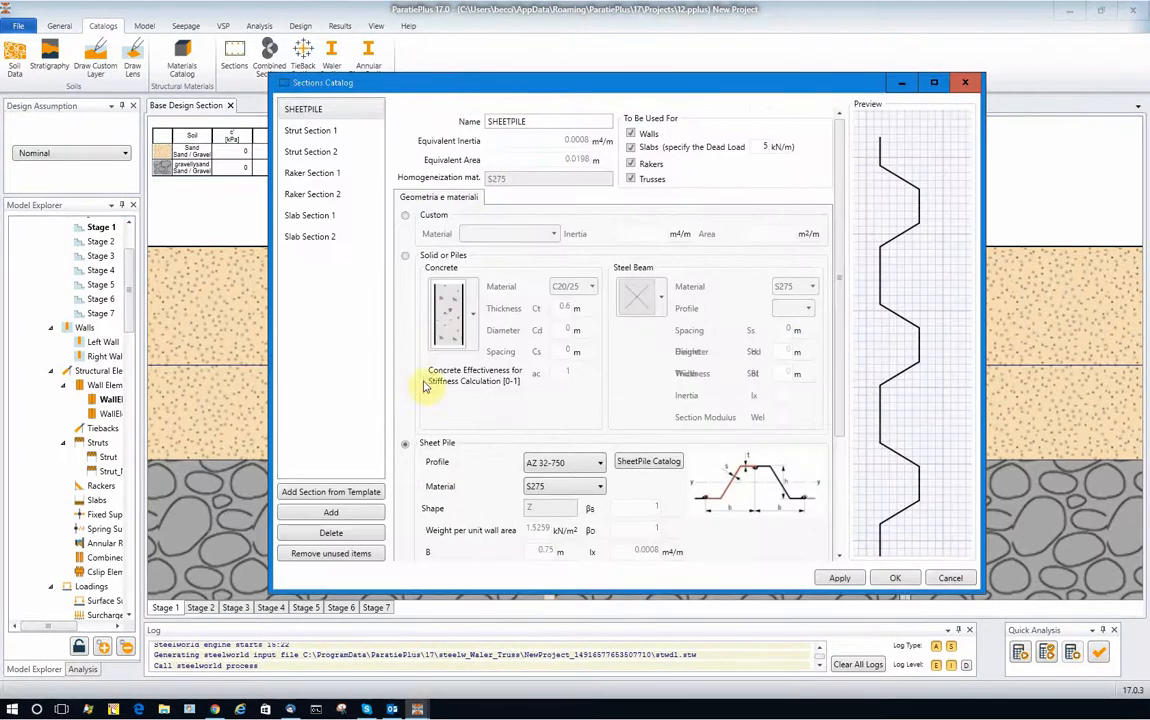
Look through the available sheet pile profiles and the SHEETPILE section's data, and close the section and wall element properties
{"action": "scroll", "coordinate": [434, 453], "scroll_direction": "down", "scroll_amount": 1}
{"action": "scroll", "coordinate": [445, 430], "scroll_direction": "down", "scroll_amount": 1}
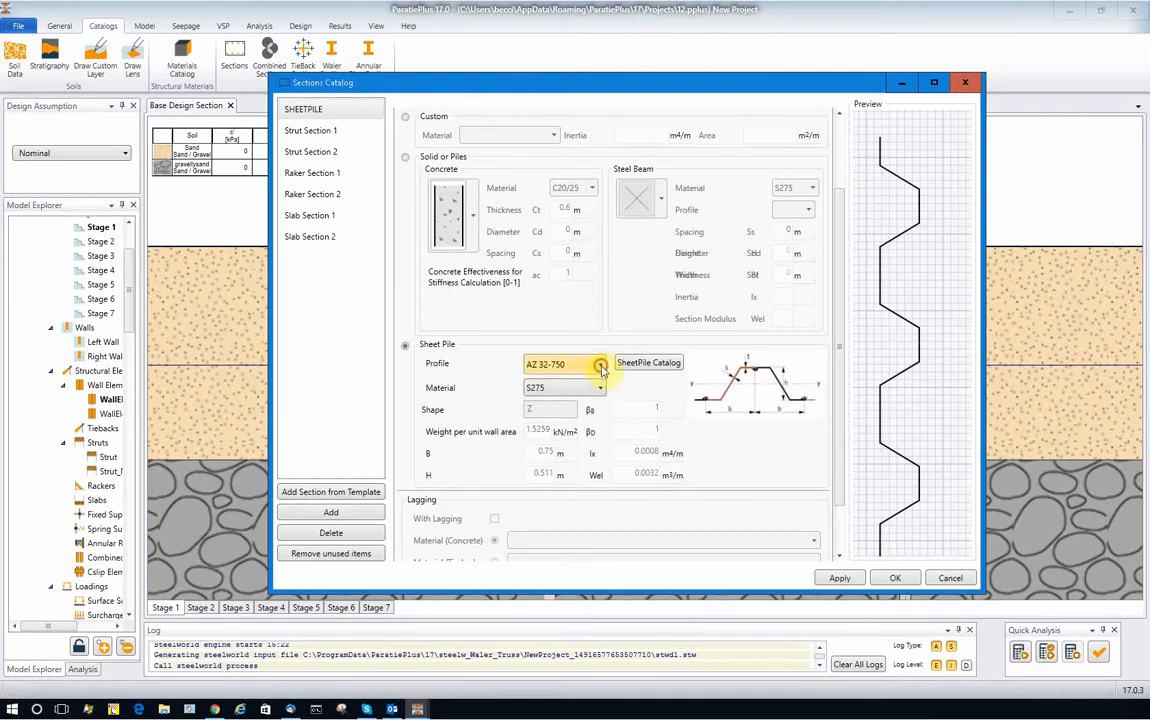
{"action": "left_click", "coordinate": [602, 368]}
{"action": "scroll", "coordinate": [595, 450], "scroll_direction": "down", "scroll_amount": 5}
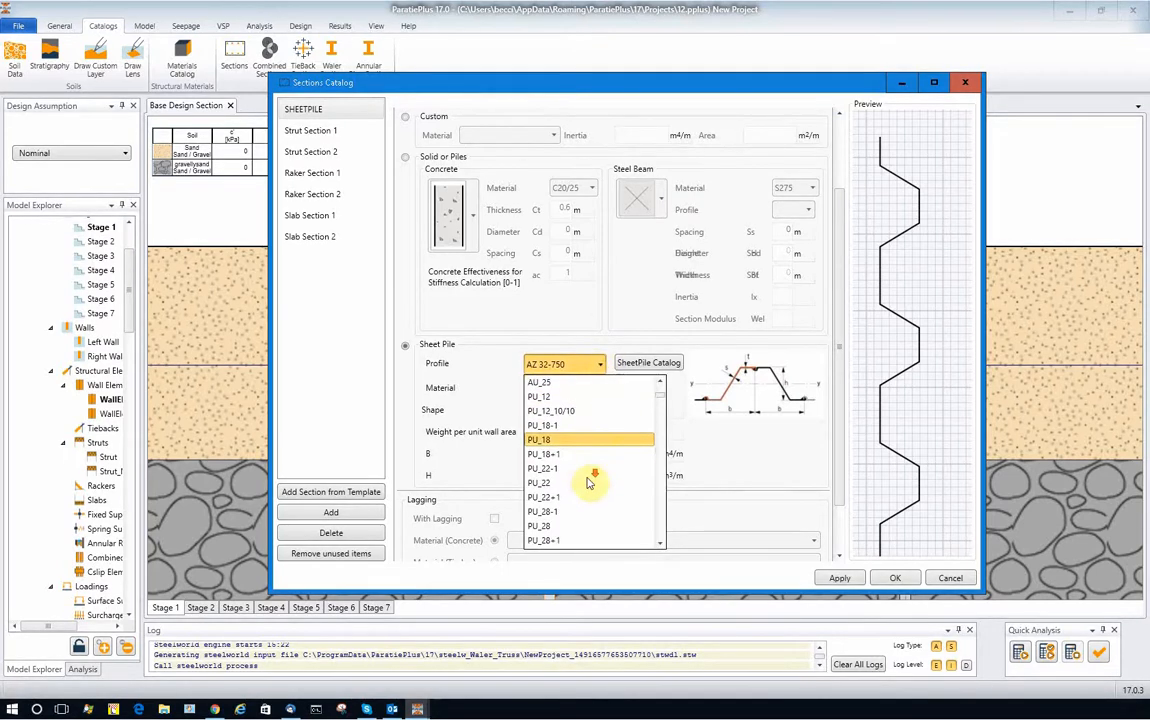
{"action": "scroll", "coordinate": [586, 454], "scroll_direction": "up", "scroll_amount": 5}
{"action": "scroll", "coordinate": [590, 445], "scroll_direction": "down", "scroll_amount": 5}
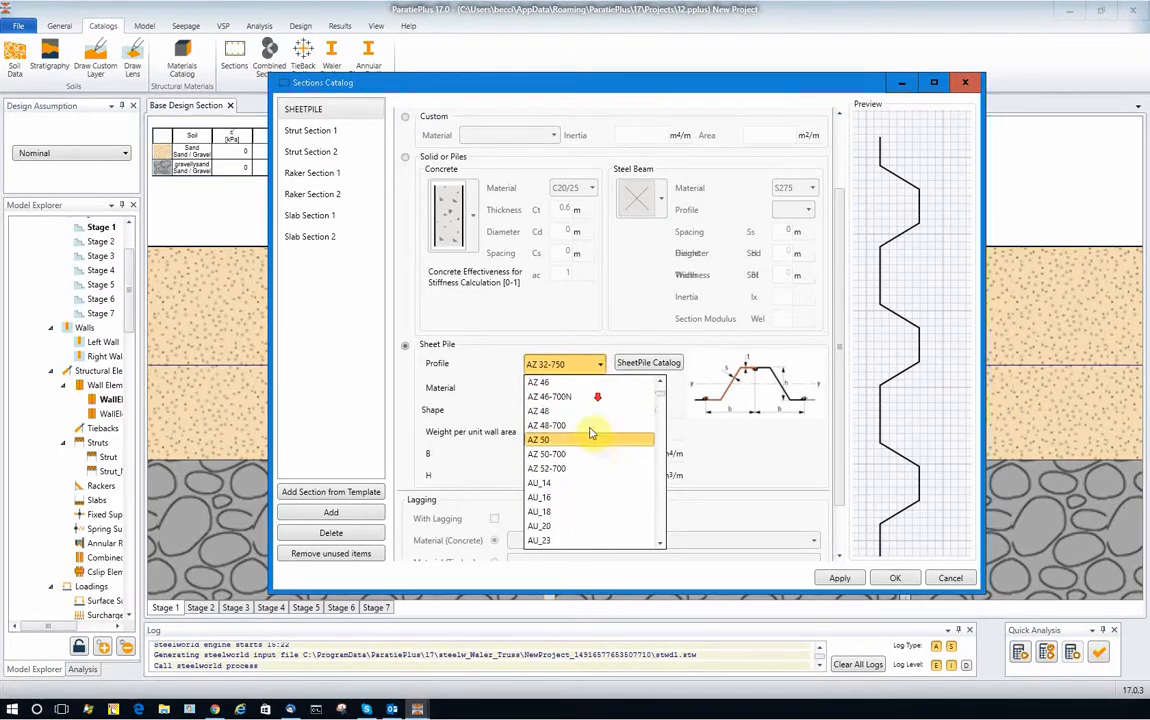
{"action": "scroll", "coordinate": [598, 428], "scroll_direction": "down", "scroll_amount": 3}
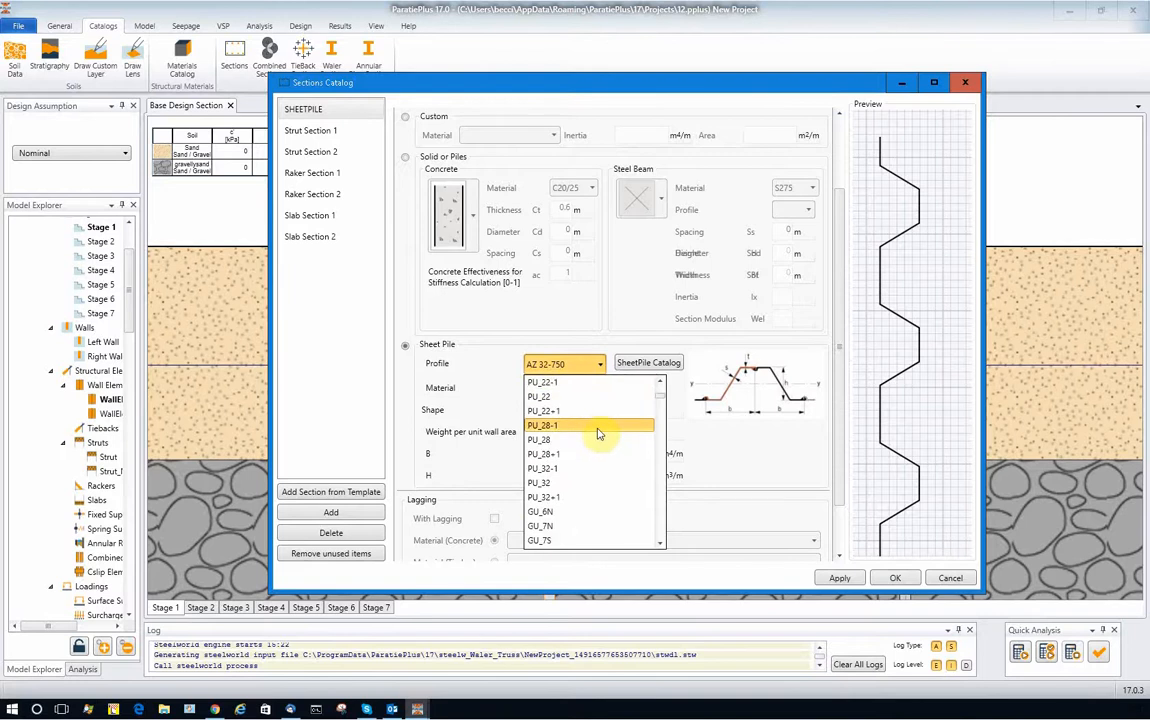
{"action": "left_click", "coordinate": [708, 410]}
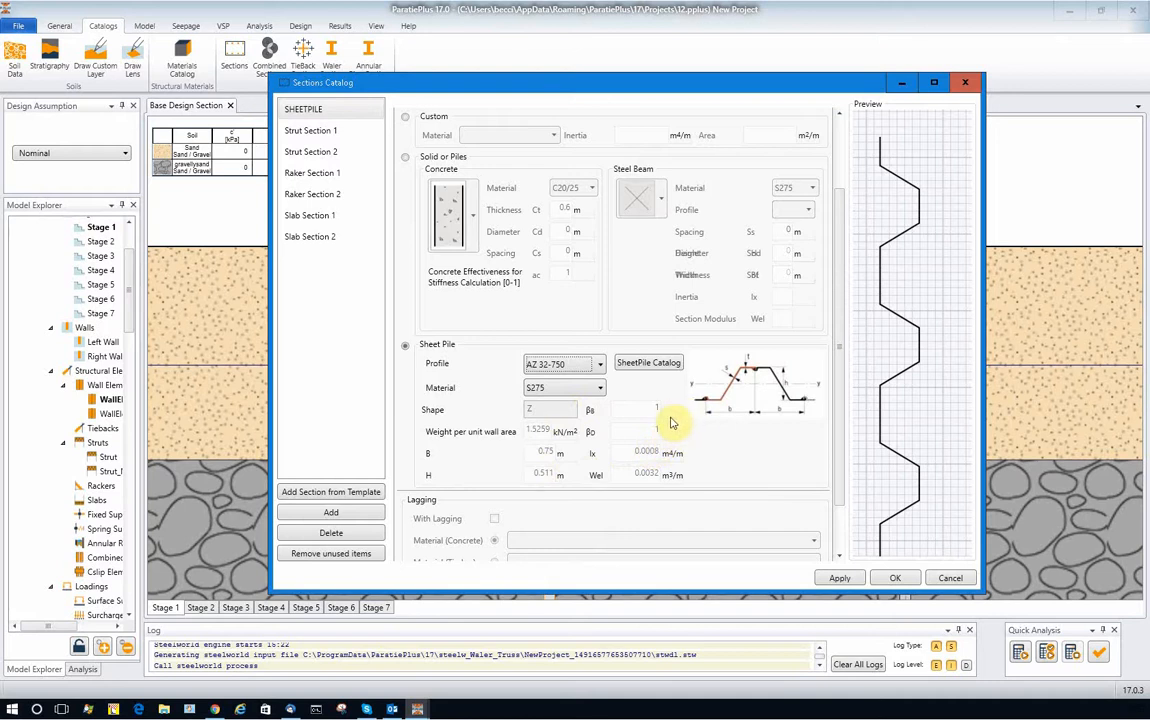
{"action": "scroll", "coordinate": [676, 436], "scroll_direction": "up", "scroll_amount": 1}
{"action": "scroll", "coordinate": [680, 438], "scroll_direction": "down", "scroll_amount": 1}
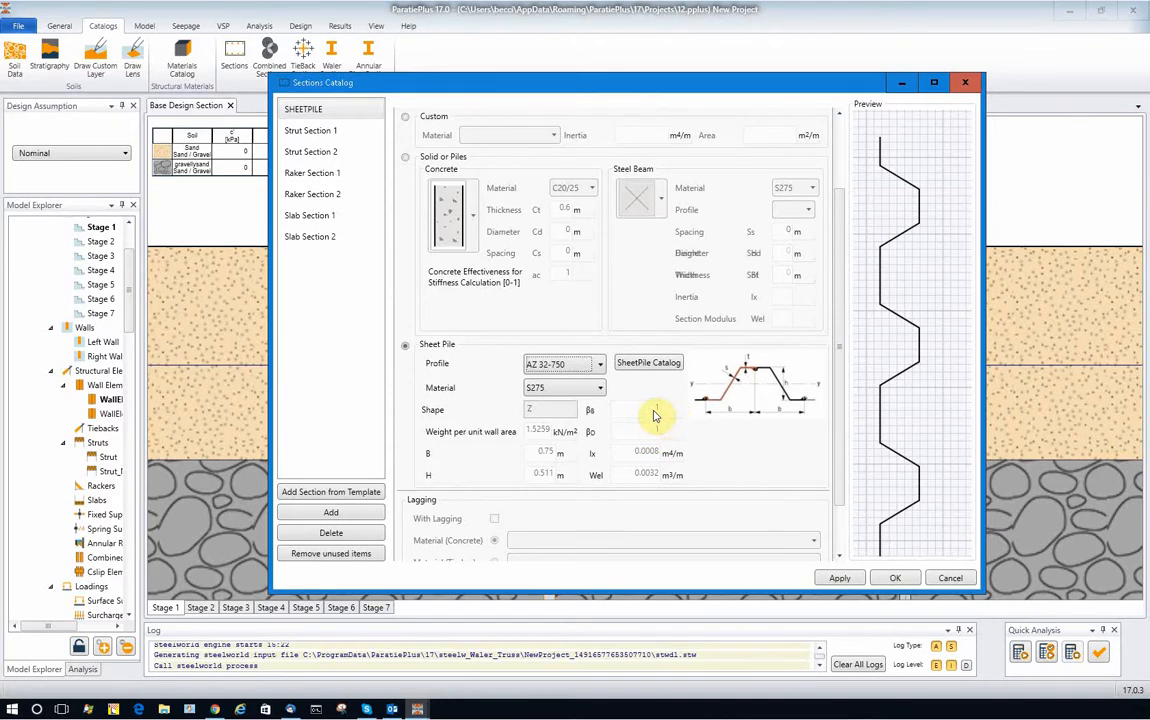
{"action": "left_click", "coordinate": [950, 578]}
{"action": "left_click", "coordinate": [716, 457]}
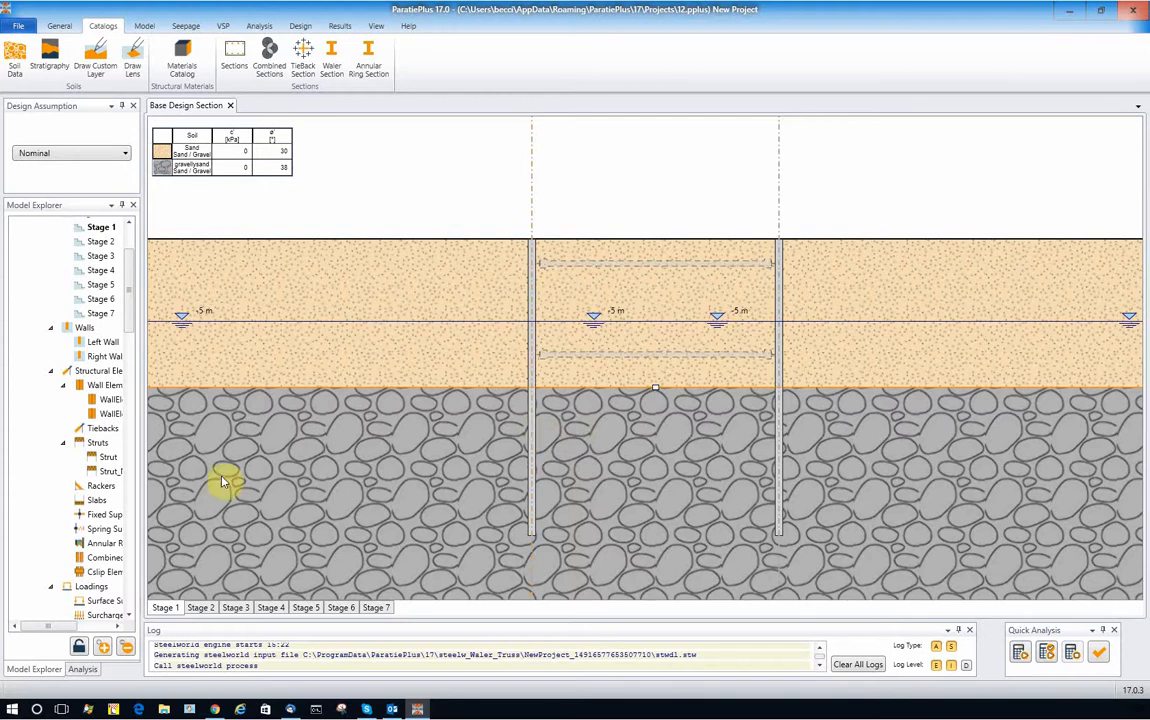
Show Stage 2 and check the excavation line between the walls along with the stage's excavation level settings
{"action": "left_click", "coordinate": [200, 608]}
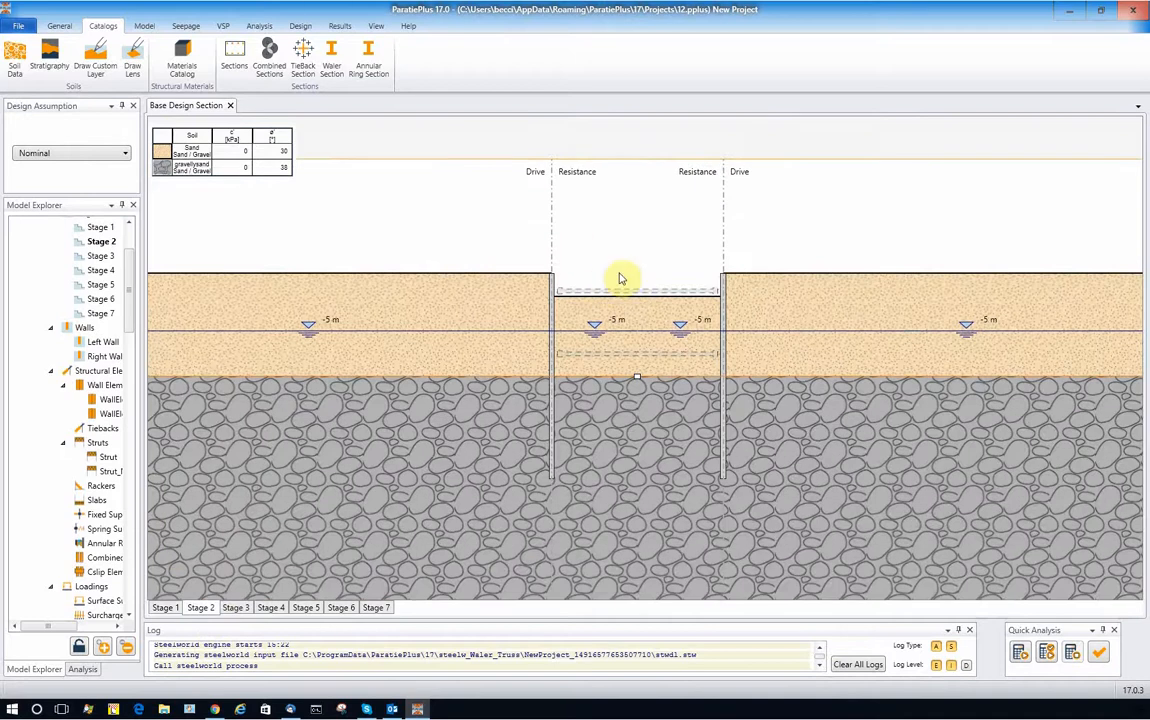
{"action": "scroll", "coordinate": [620, 278], "scroll_direction": "up", "scroll_amount": 1}
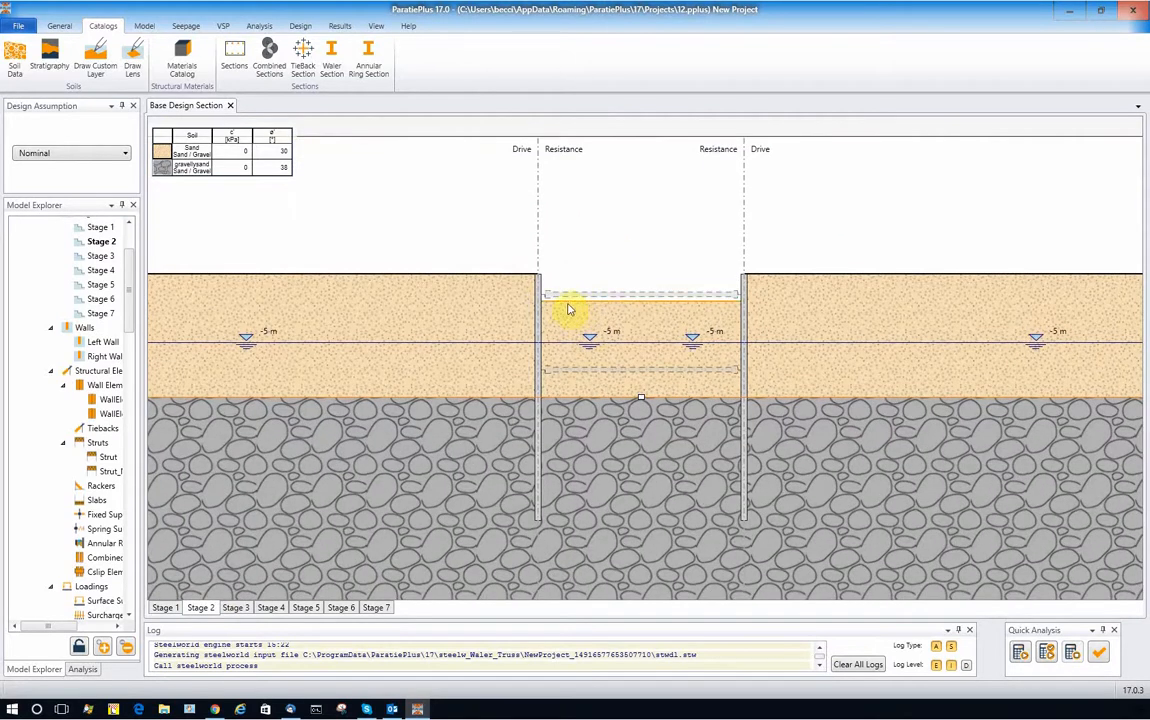
{"action": "left_click", "coordinate": [604, 307]}
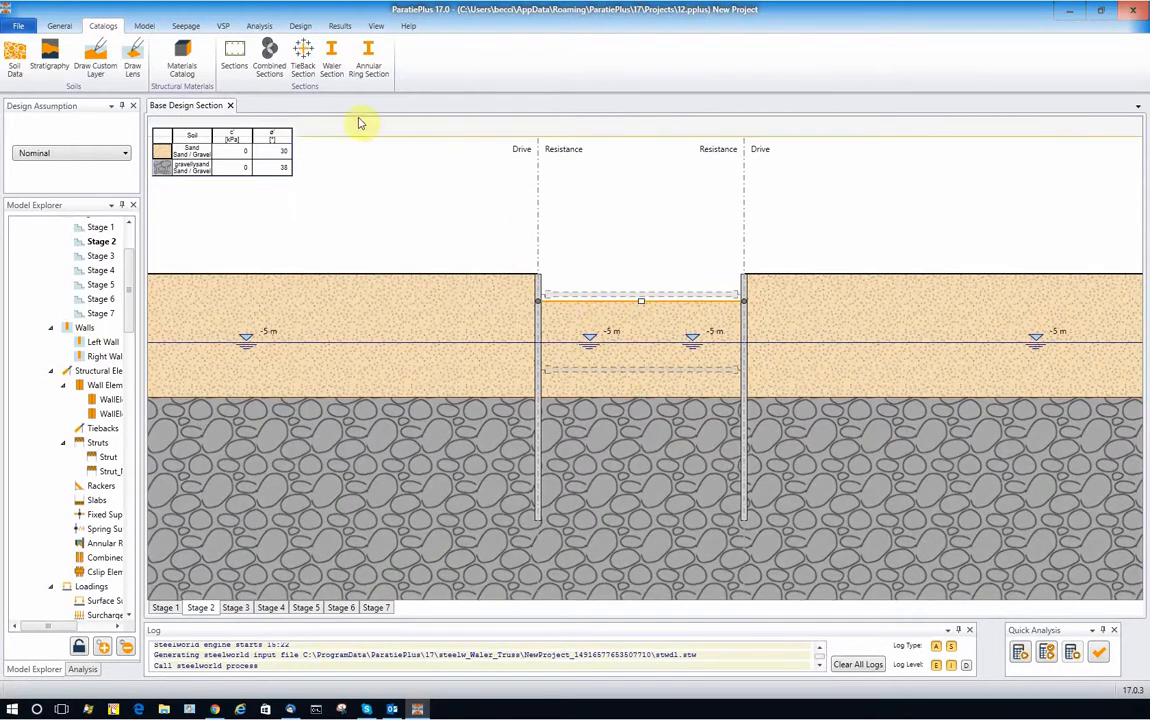
{"action": "left_click", "coordinate": [145, 25]}
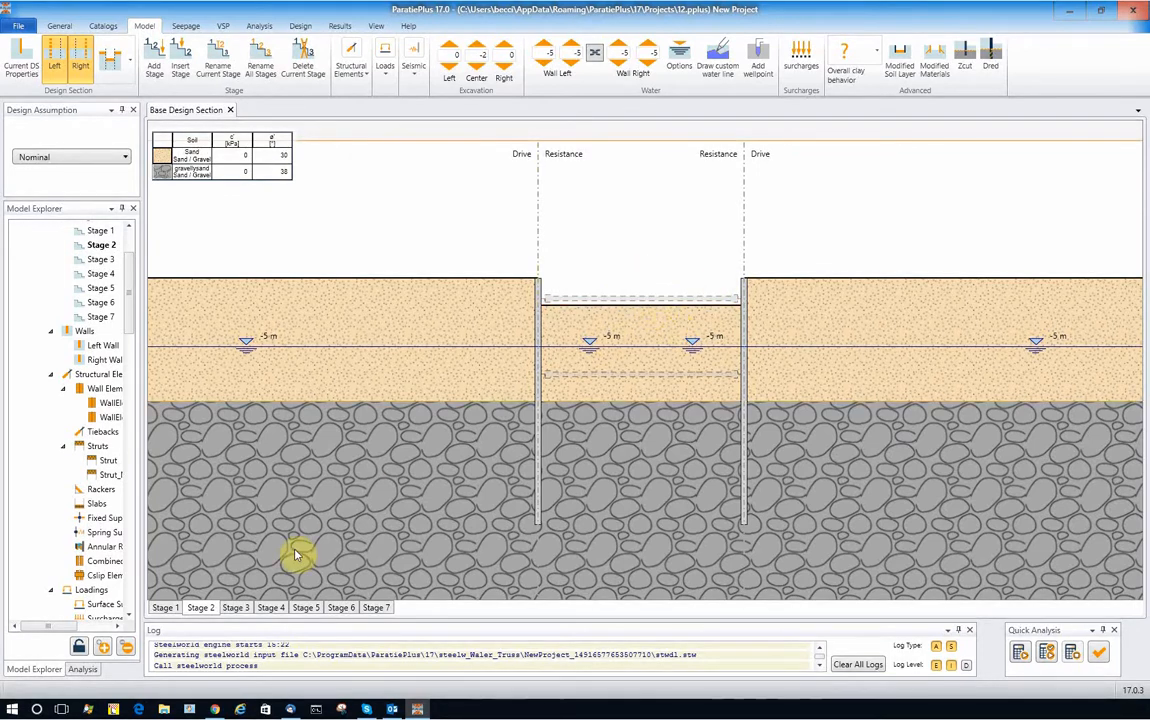
Show Stage 3 and open the upper strut's properties to review its position, waler connections and strut data
{"action": "left_click", "coordinate": [236, 608]}
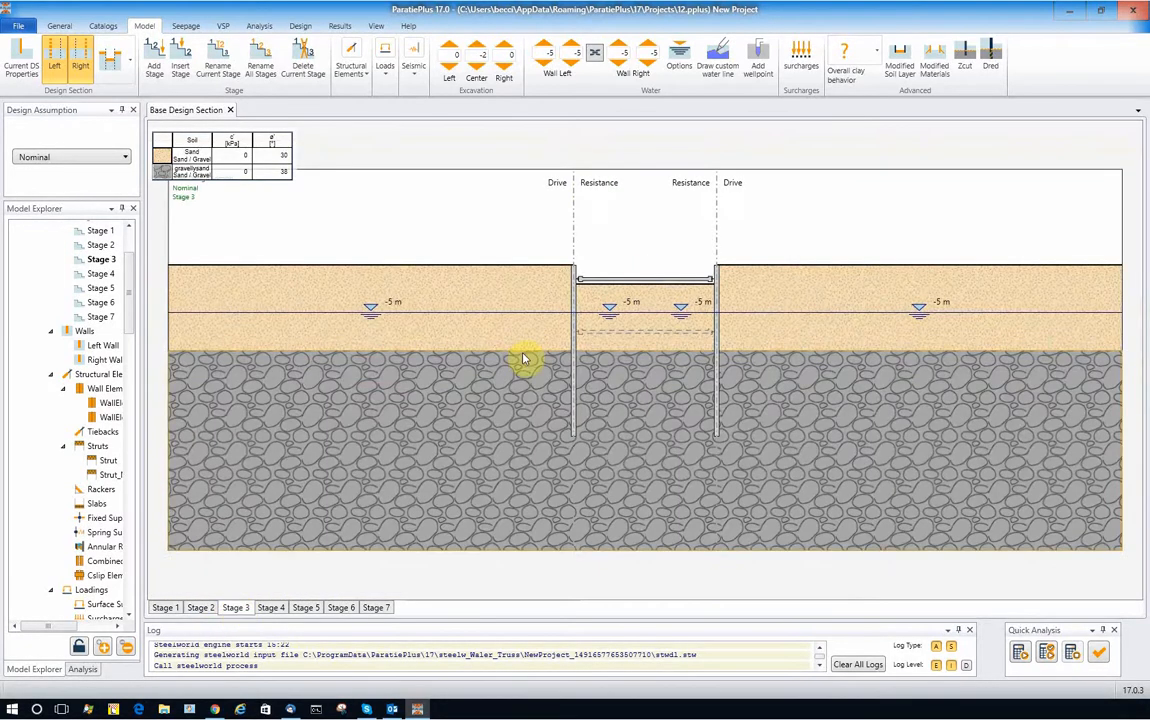
{"action": "scroll", "coordinate": [706, 240], "scroll_direction": "up", "scroll_amount": 4}
{"action": "scroll", "coordinate": [528, 268], "scroll_direction": "down", "scroll_amount": 1}
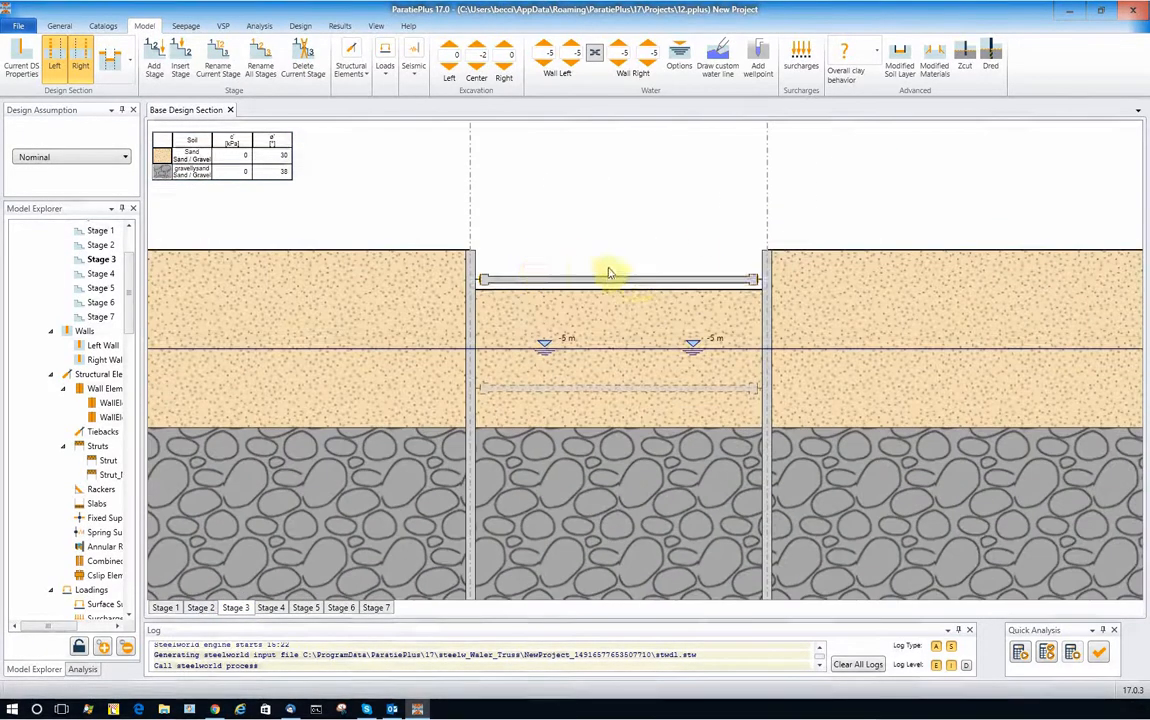
{"action": "left_click", "coordinate": [630, 281]}
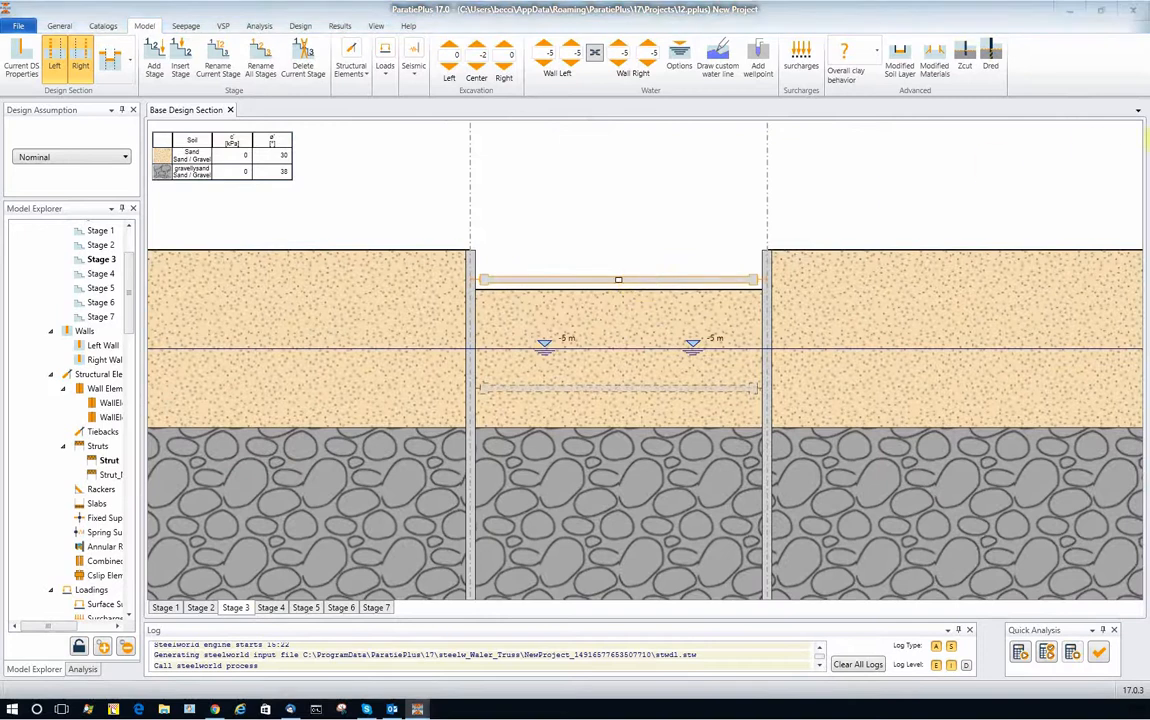
{"action": "left_click_drag", "start_coordinate": [1148, 160], "coordinate": [480, 166]}
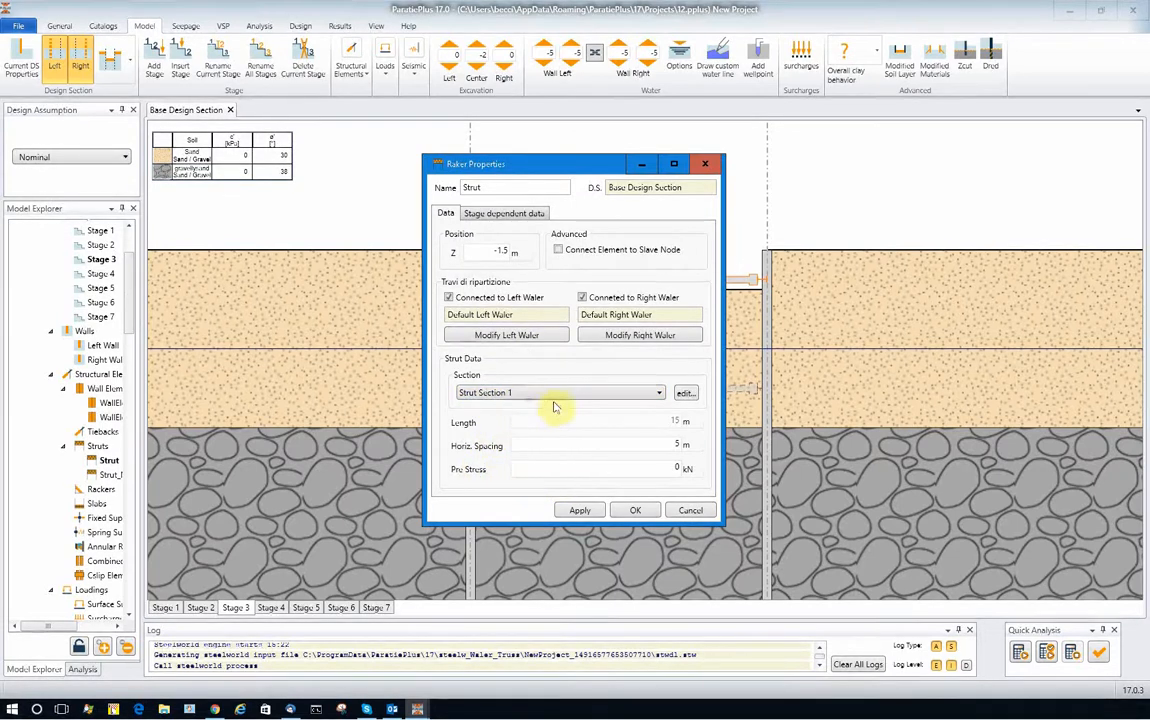
{"action": "left_click_drag", "start_coordinate": [460, 163], "coordinate": [260, 172]}
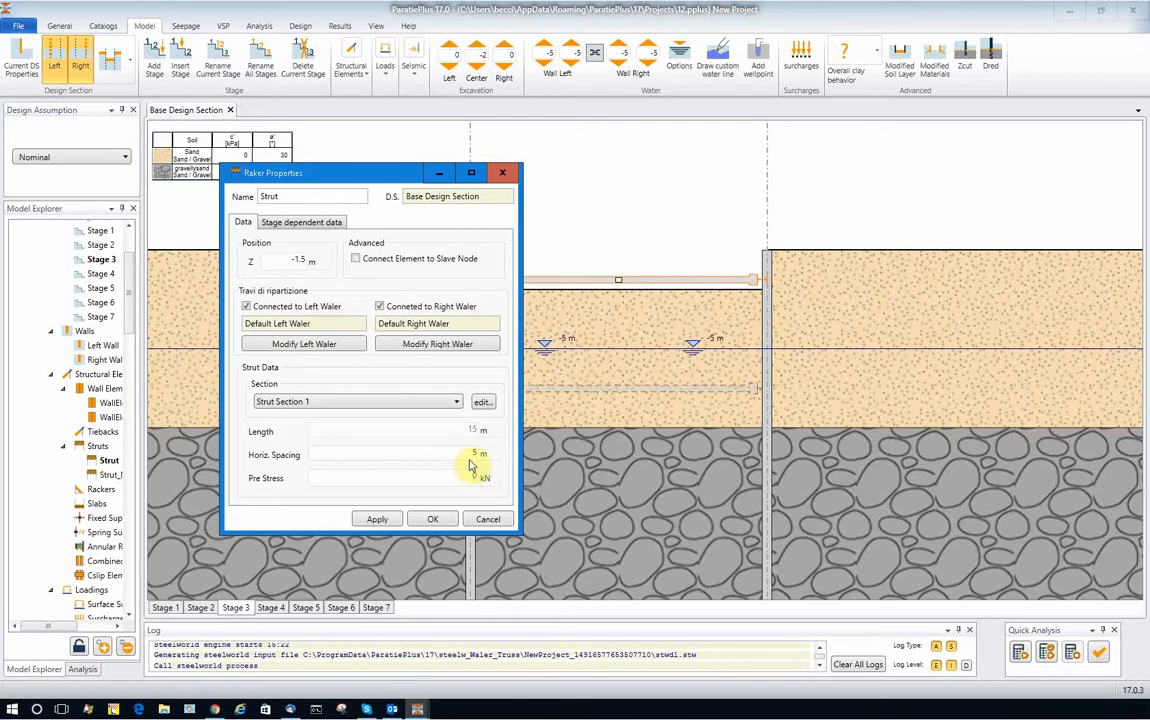
Examine Strut Section 1 in the sections catalog, including its pipe profile, spacing and available steel grades, and close the catalog
{"action": "left_click", "coordinate": [488, 401]}
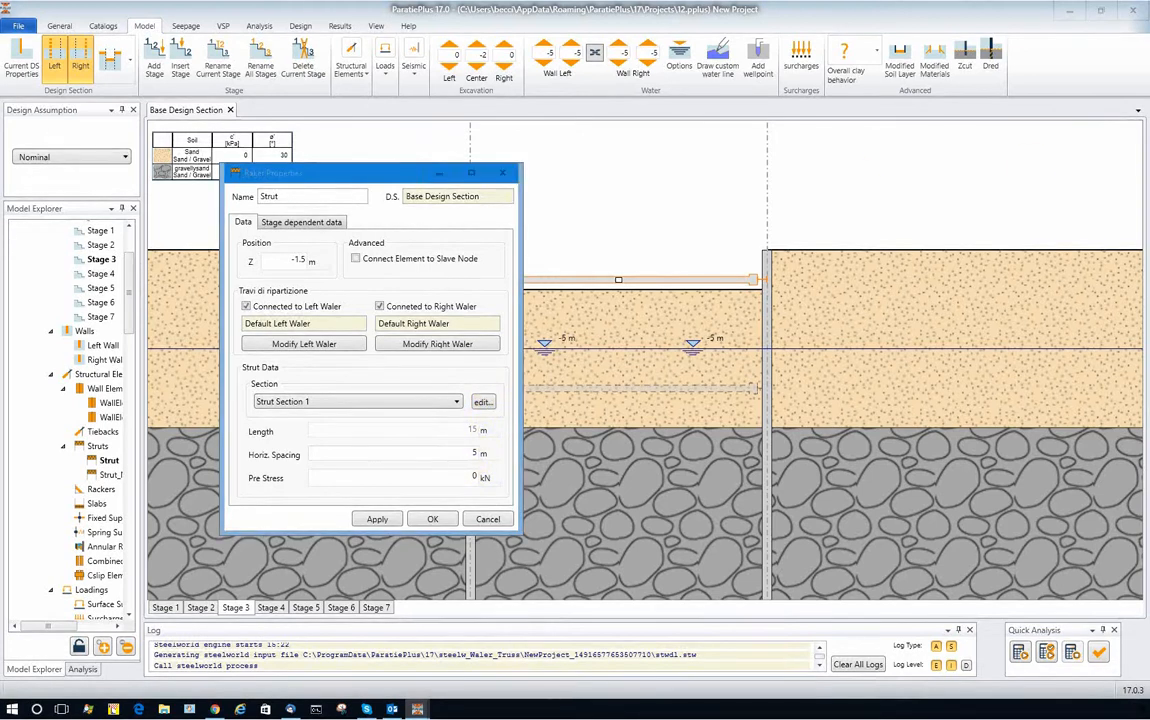
{"action": "left_click_drag", "start_coordinate": [1149, 85], "coordinate": [313, 117]}
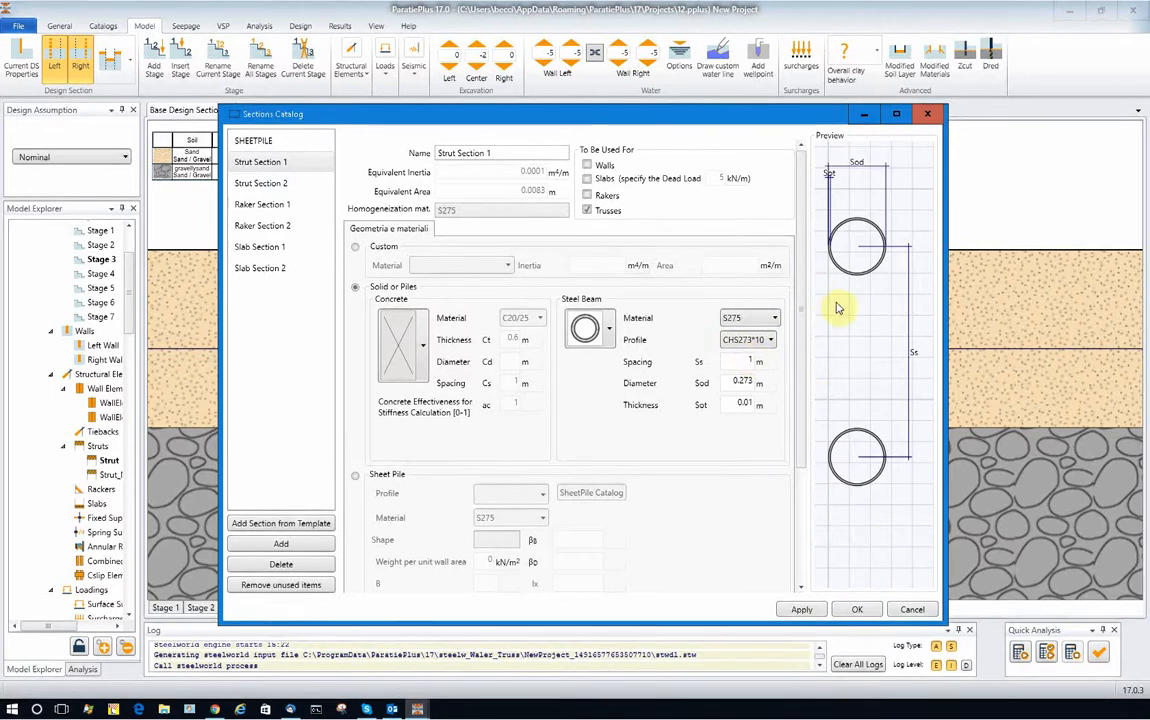
{"action": "left_click", "coordinate": [752, 377]}
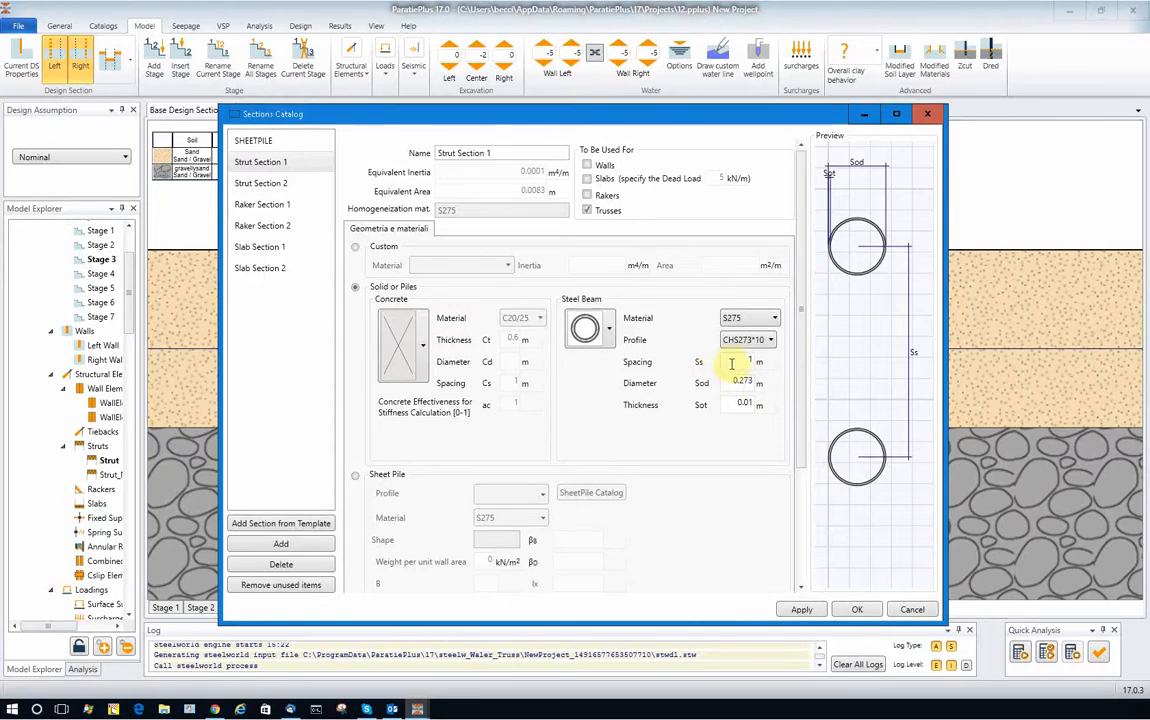
{"action": "left_click_drag", "start_coordinate": [743, 361], "coordinate": [758, 357]}
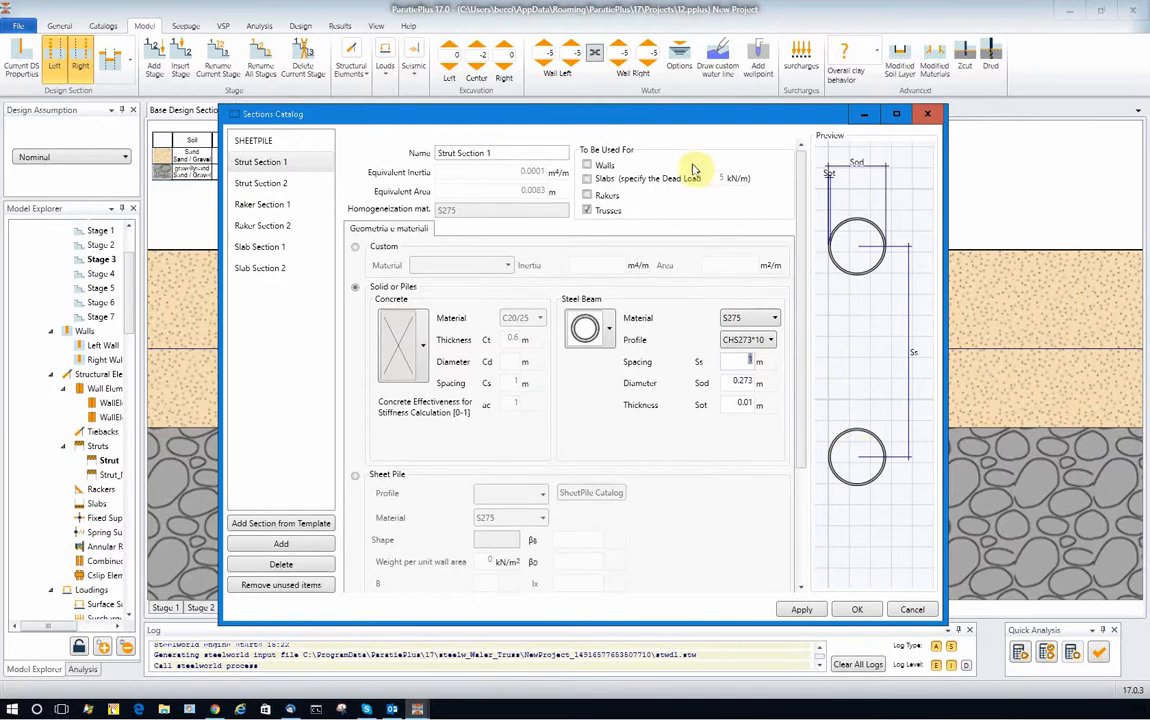
{"action": "left_click_drag", "start_coordinate": [690, 119], "coordinate": [772, 99]}
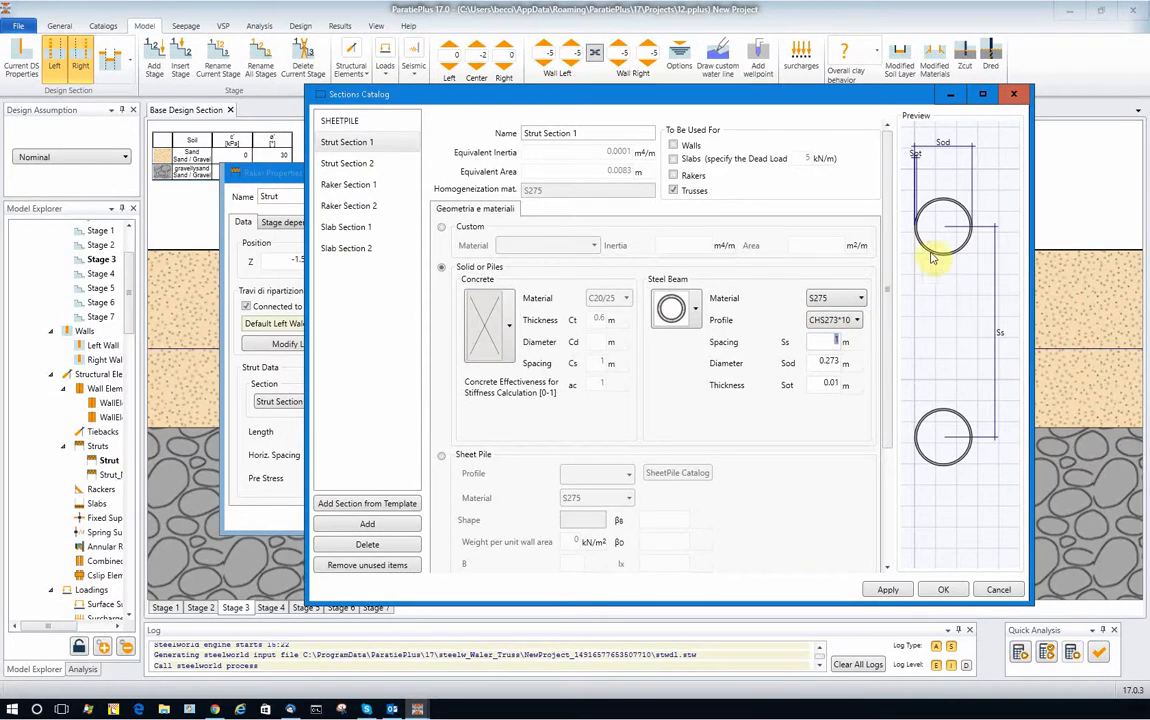
{"action": "left_click", "coordinate": [837, 303]}
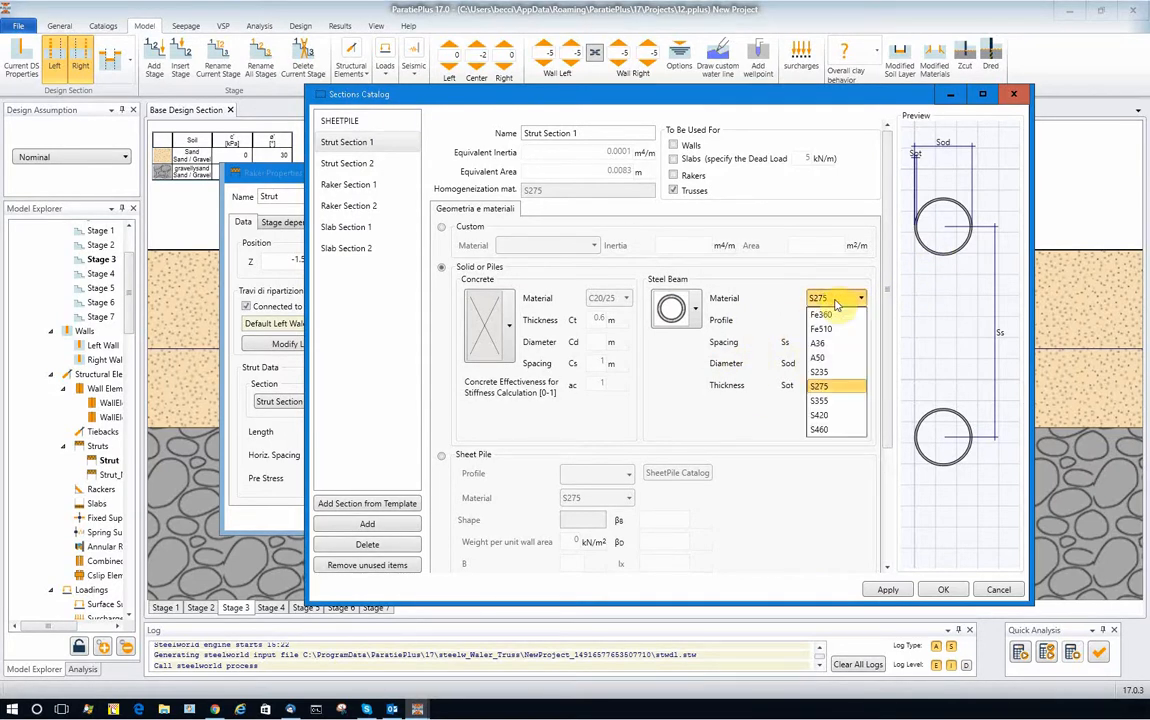
{"action": "left_click", "coordinate": [837, 304]}
{"action": "left_click", "coordinate": [953, 590]}
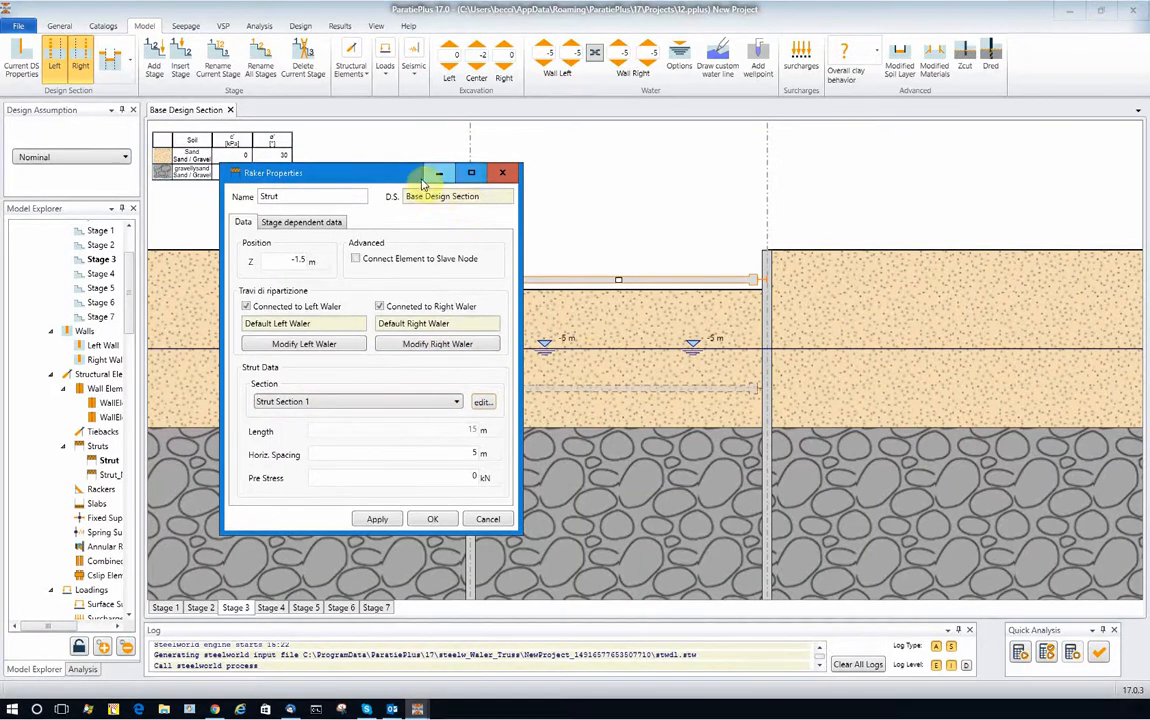
Review the properties of the upper strut's left waler and bring up Waler Section 2 steel in the waler sections catalog
{"action": "left_click_drag", "start_coordinate": [405, 177], "coordinate": [348, 172]}
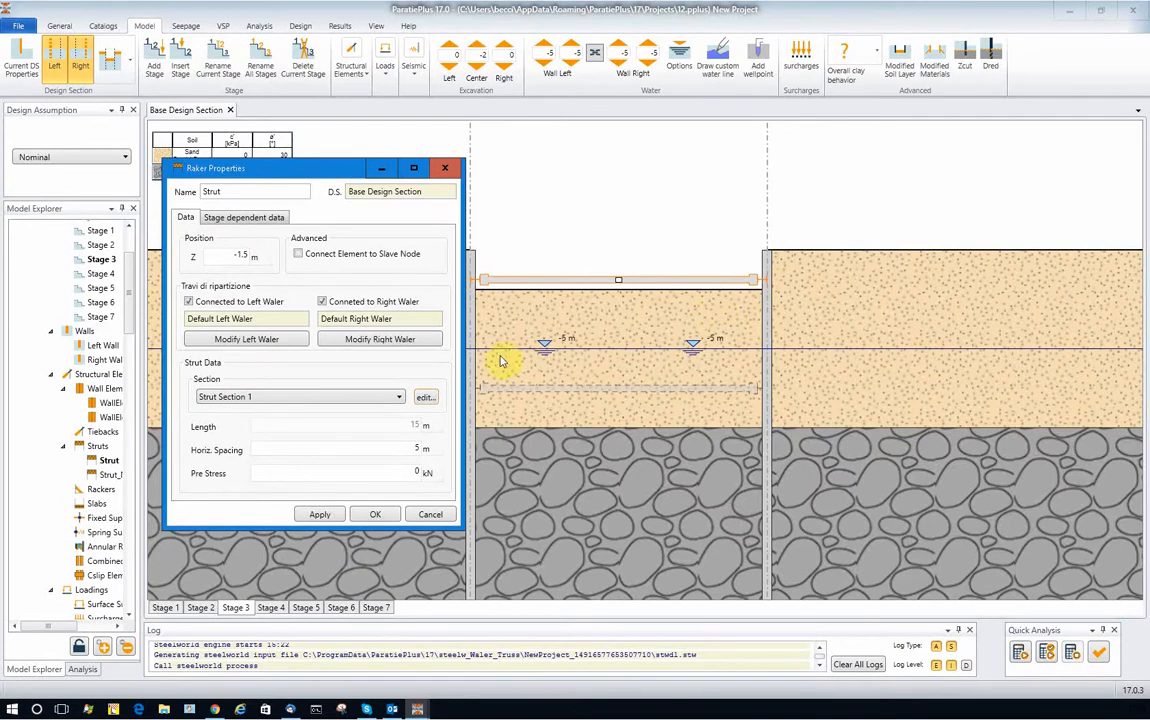
{"action": "left_click", "coordinate": [262, 346]}
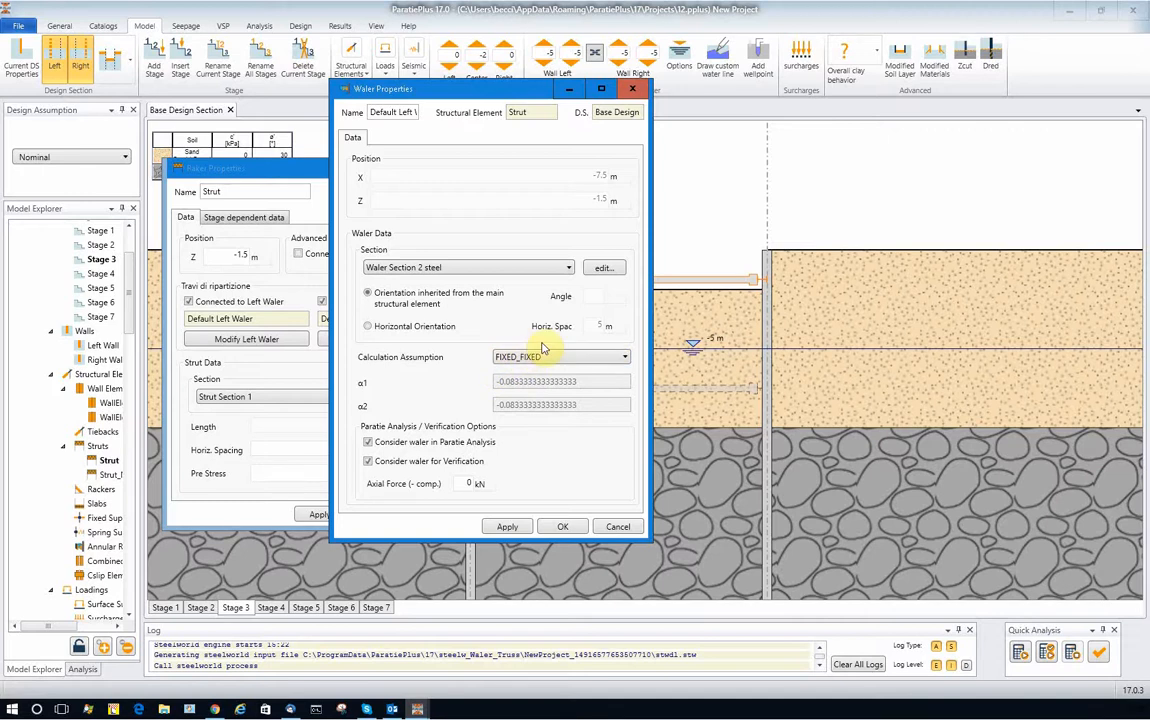
{"action": "left_click", "coordinate": [610, 269]}
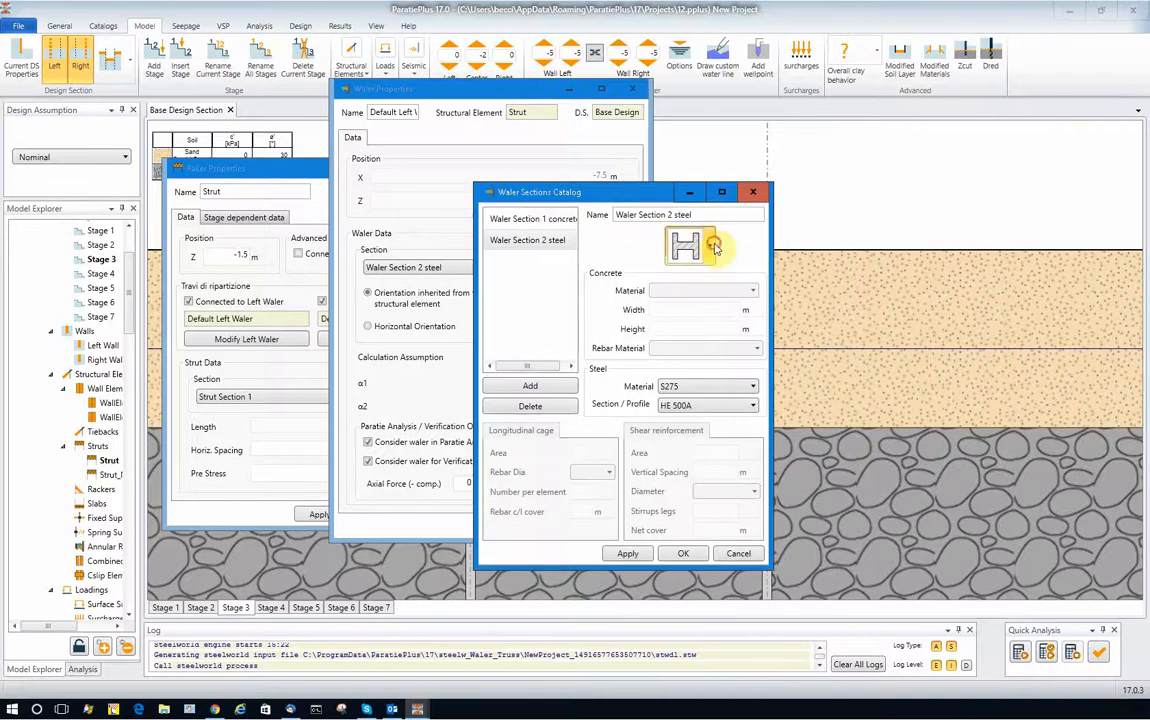
Try the alternative steel profile arrangements for Waler Section 2 steel and discard the changes
{"action": "left_click", "coordinate": [705, 240]}
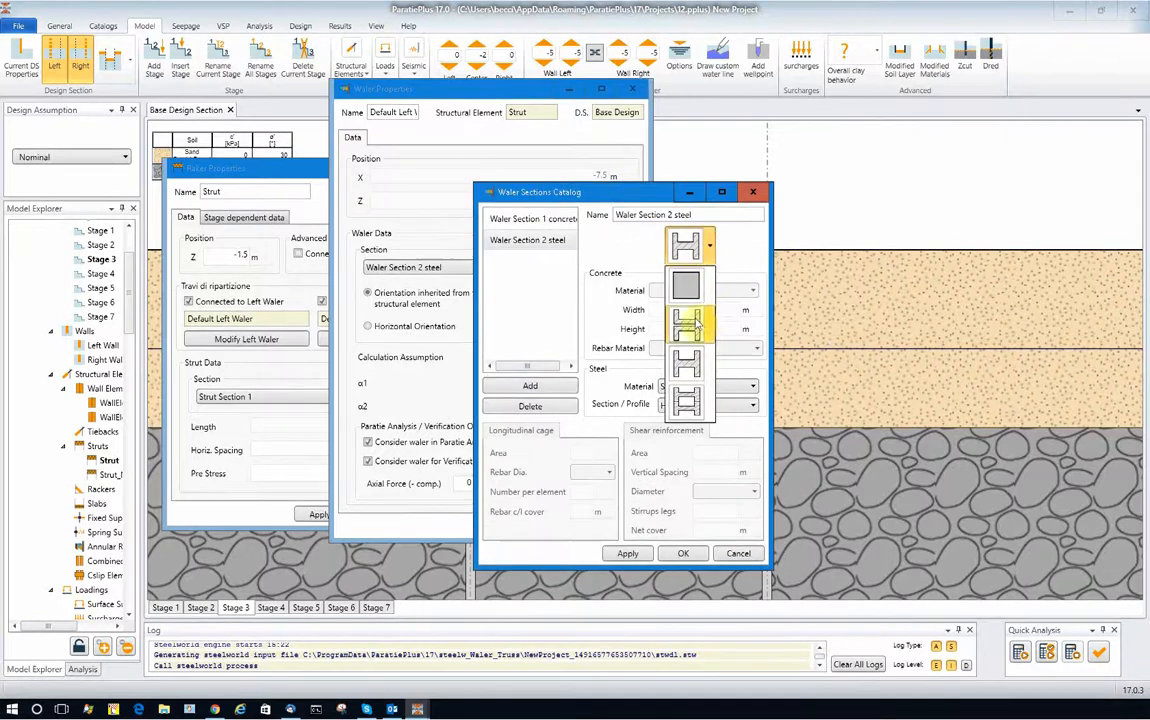
{"action": "left_click", "coordinate": [688, 248]}
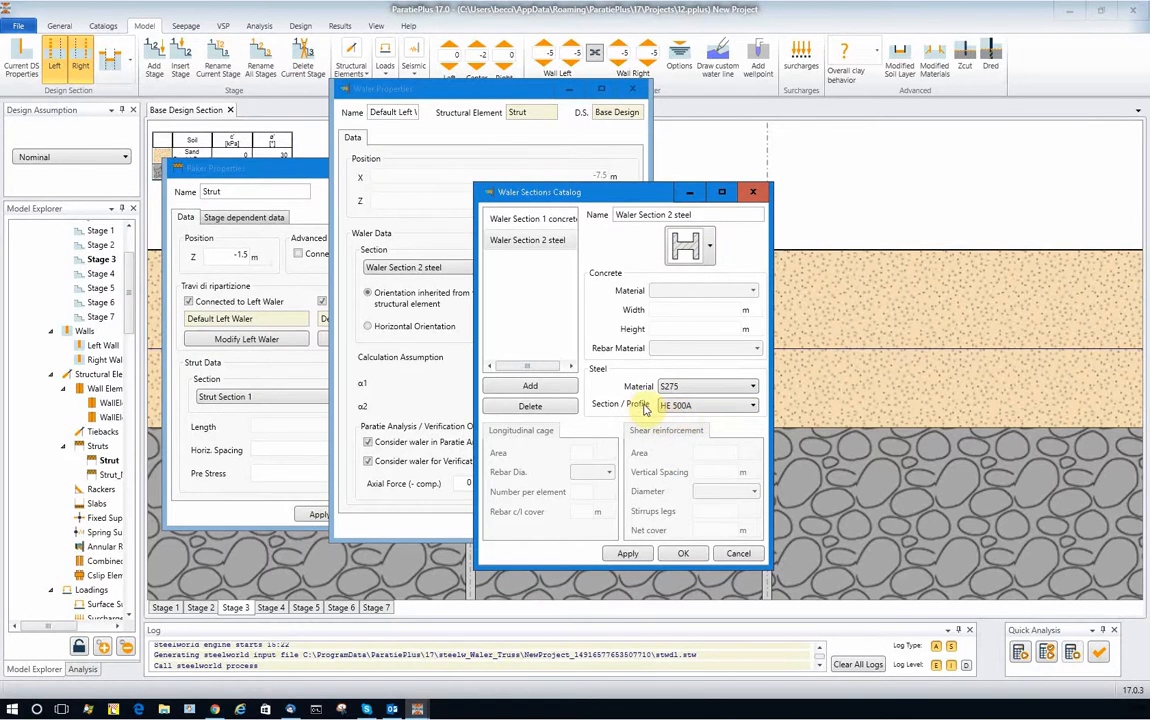
{"action": "left_click", "coordinate": [706, 247]}
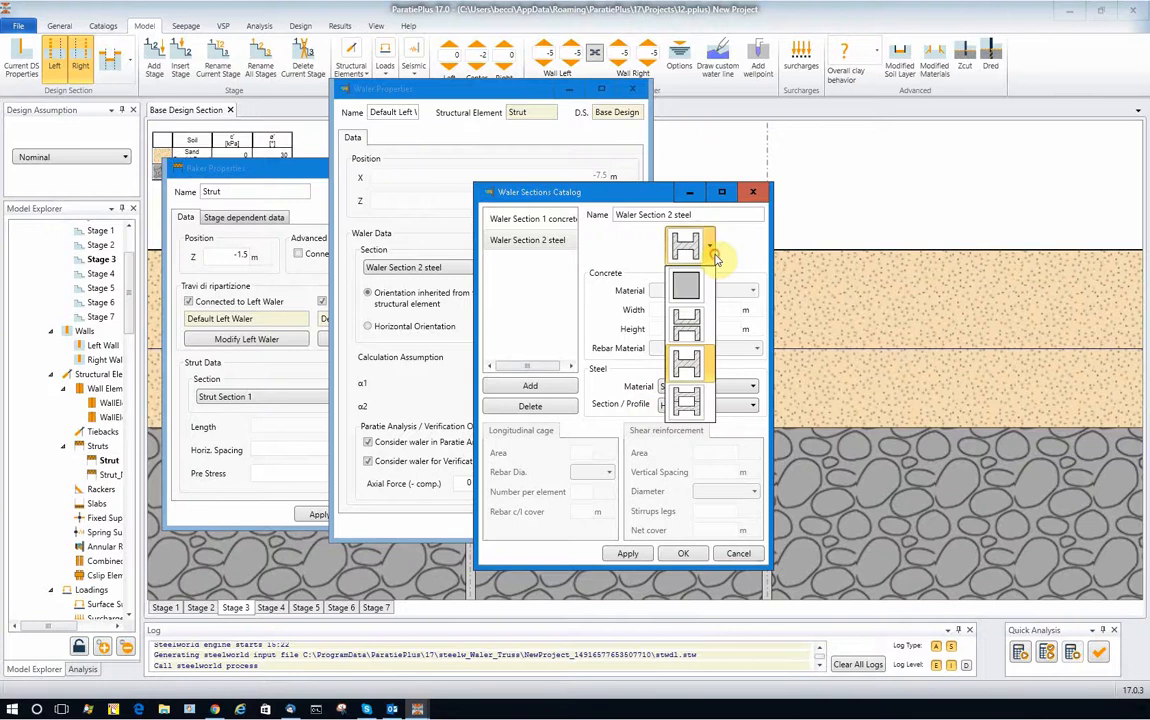
{"action": "left_click", "coordinate": [714, 330]}
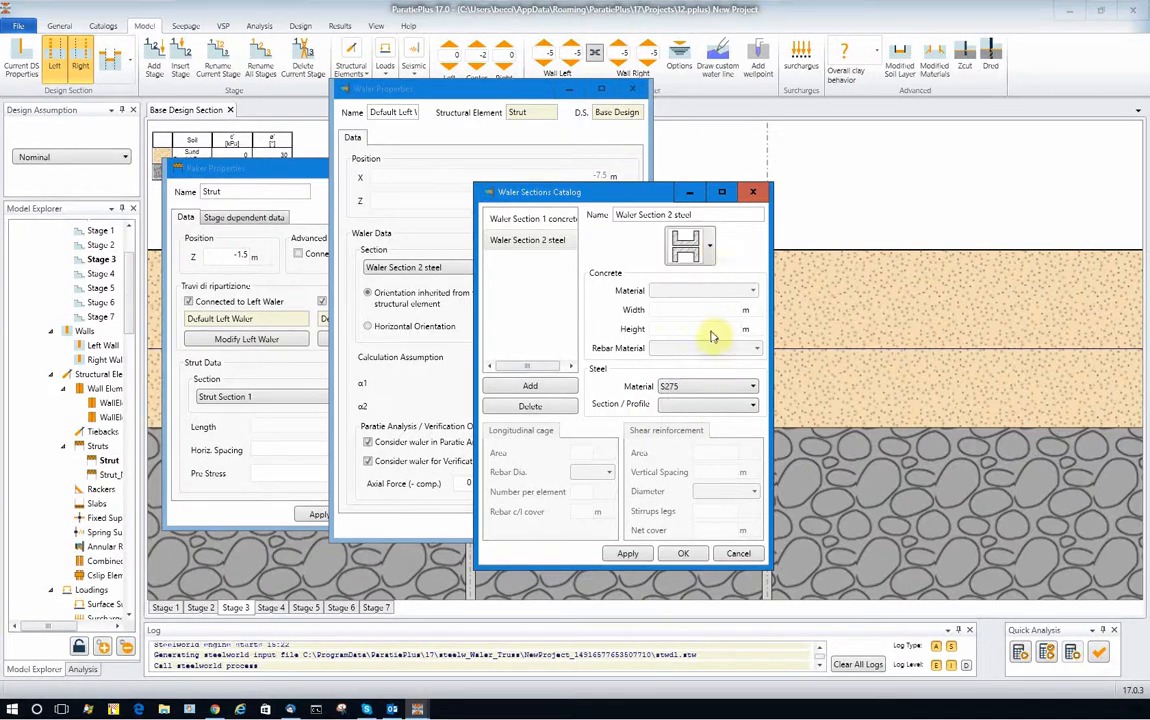
{"action": "left_click", "coordinate": [712, 253]}
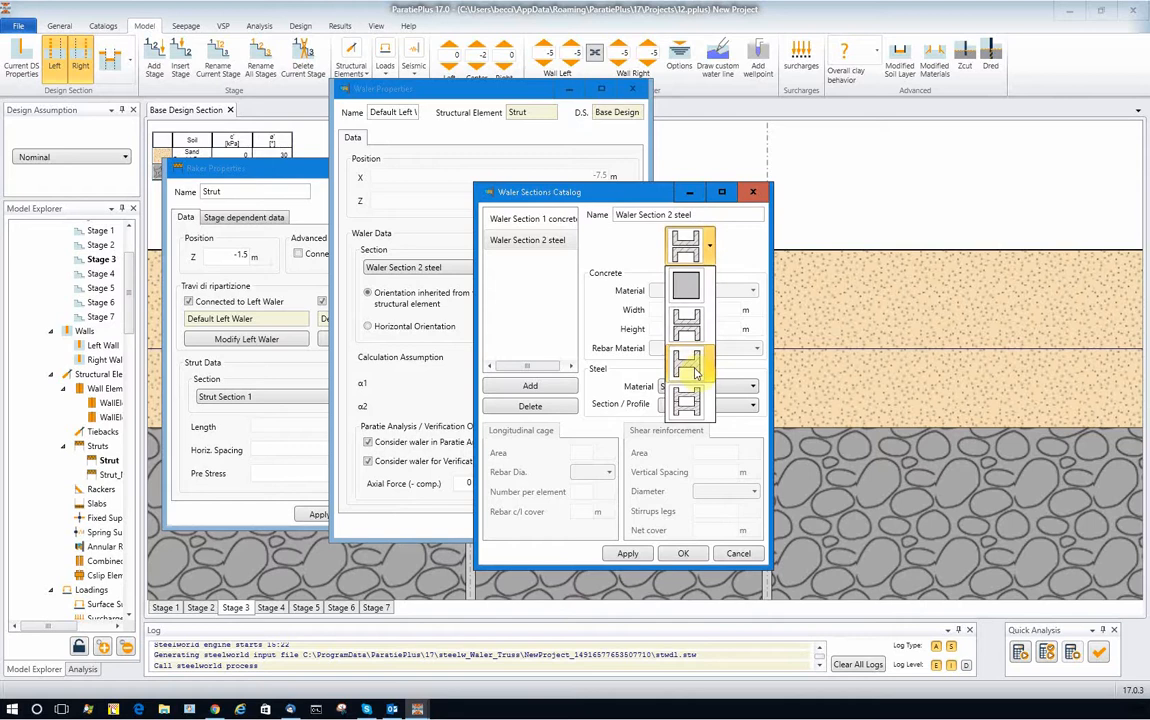
{"action": "left_click", "coordinate": [695, 400]}
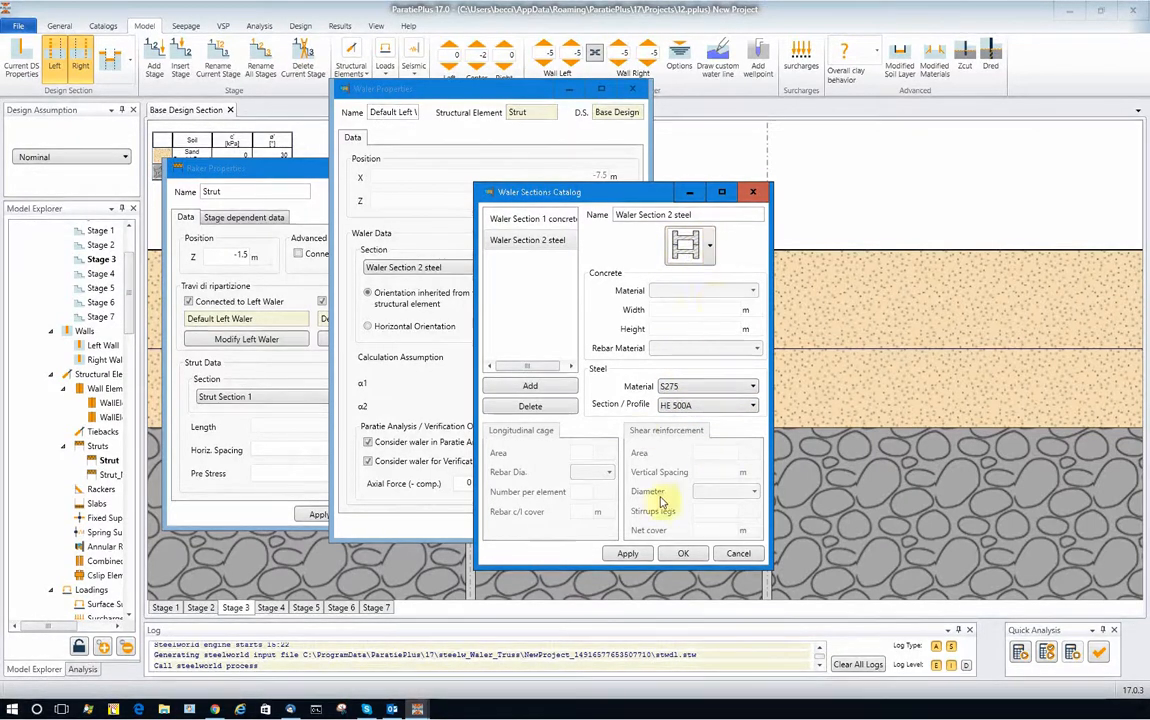
{"action": "left_click", "coordinate": [737, 552]}
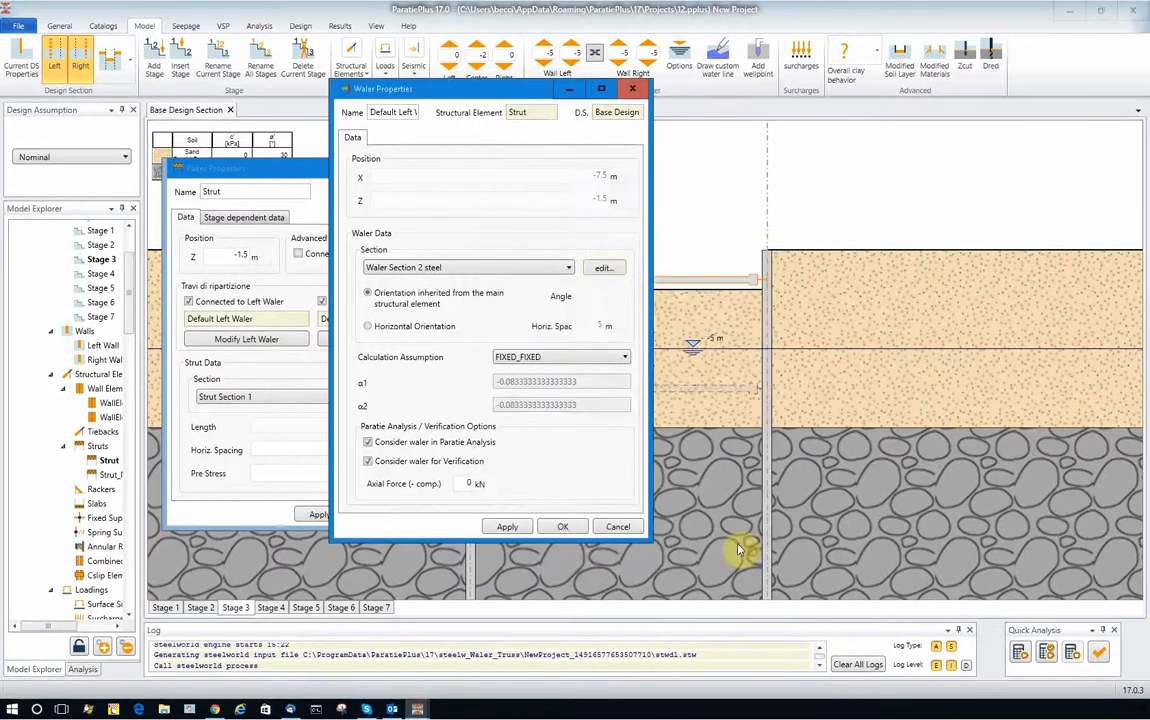
Close the waler and strut properties and inspect the waler joining the upper strut to the left wall in the drawing
{"action": "left_click", "coordinate": [634, 90]}
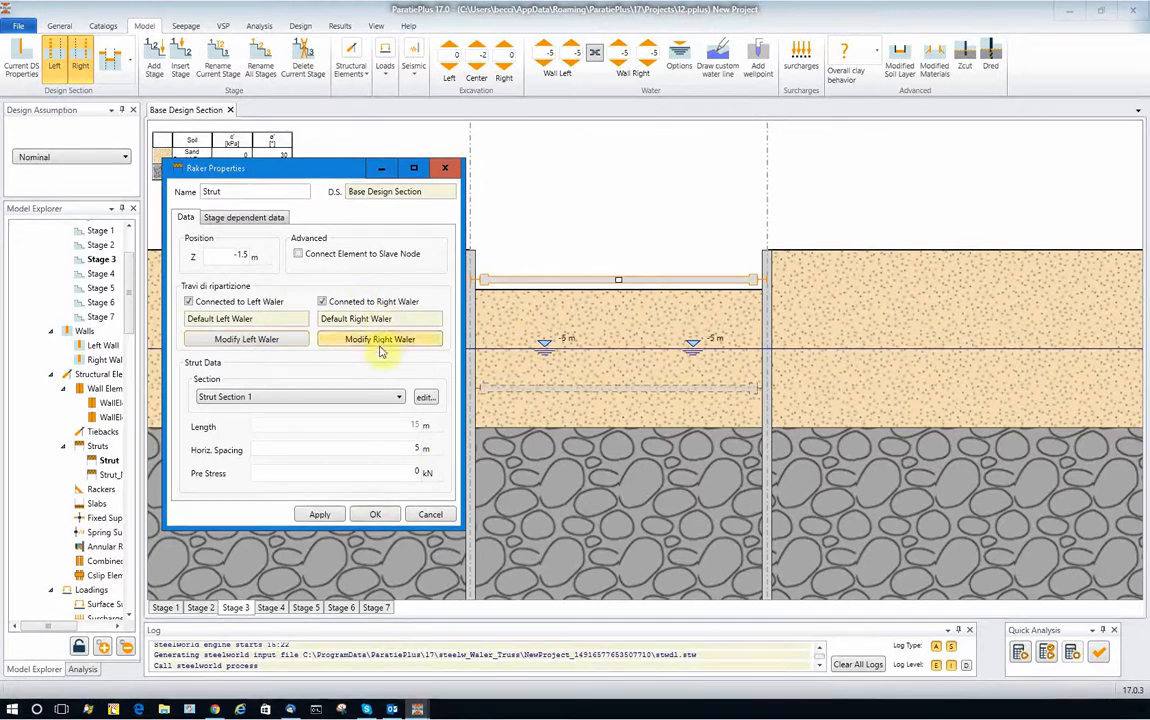
{"action": "left_click", "coordinate": [377, 515]}
{"action": "scroll", "coordinate": [470, 282], "scroll_direction": "up", "scroll_amount": 10}
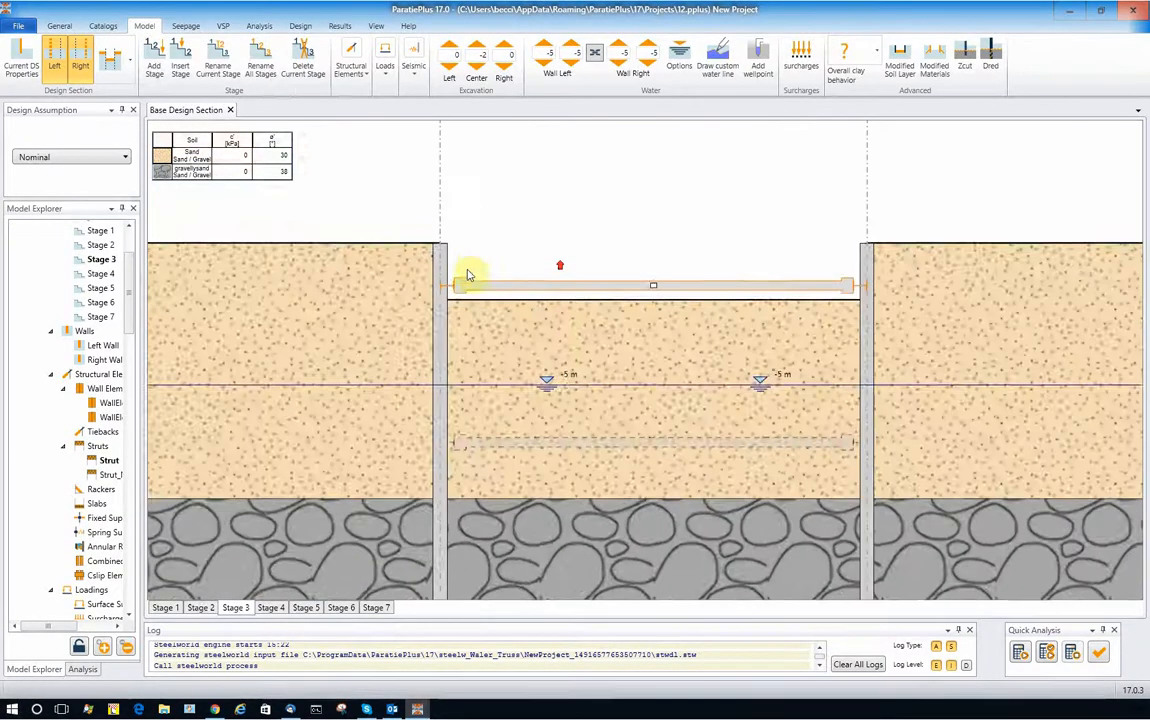
{"action": "scroll", "coordinate": [410, 270], "scroll_direction": "down", "scroll_amount": 6}
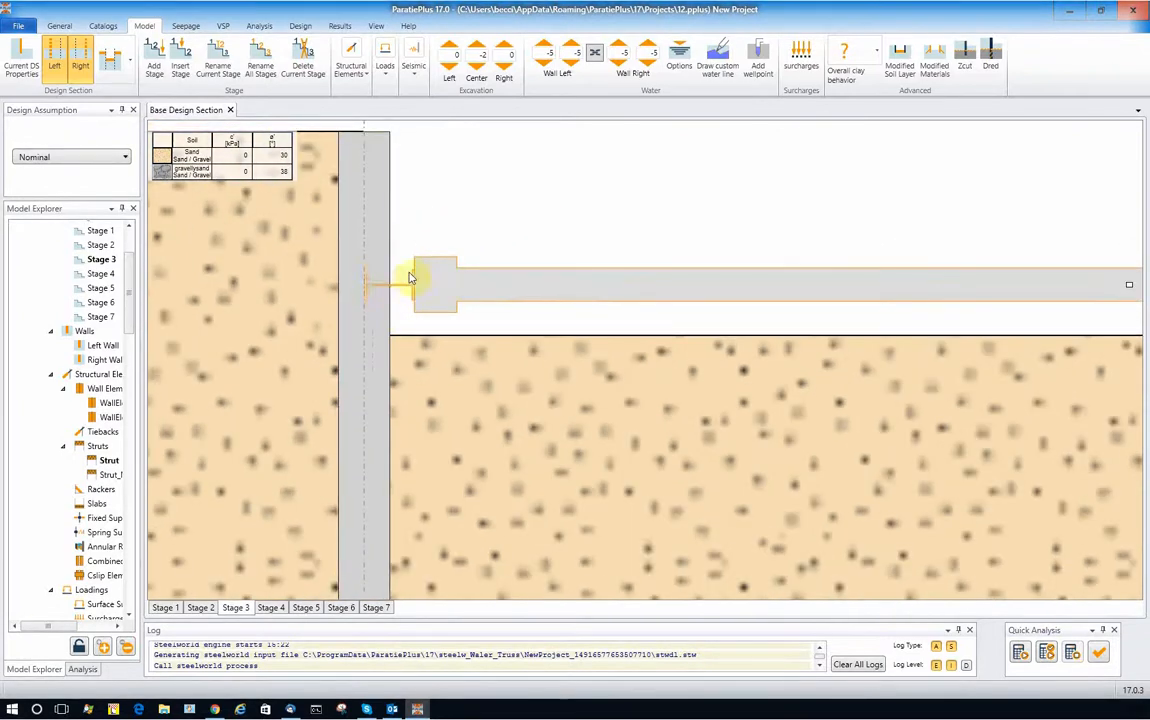
{"action": "scroll", "coordinate": [408, 285], "scroll_direction": "down", "scroll_amount": 3}
{"action": "scroll", "coordinate": [408, 288], "scroll_direction": "up", "scroll_amount": 4}
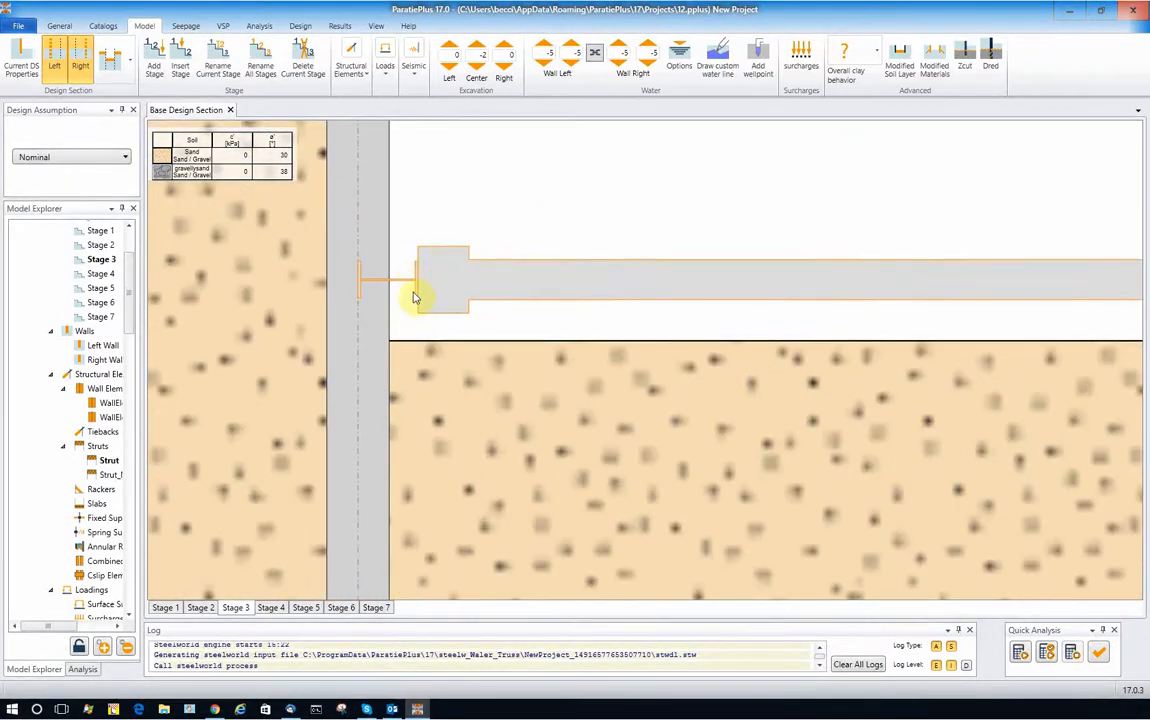
{"action": "scroll", "coordinate": [405, 297], "scroll_direction": "down", "scroll_amount": 5}
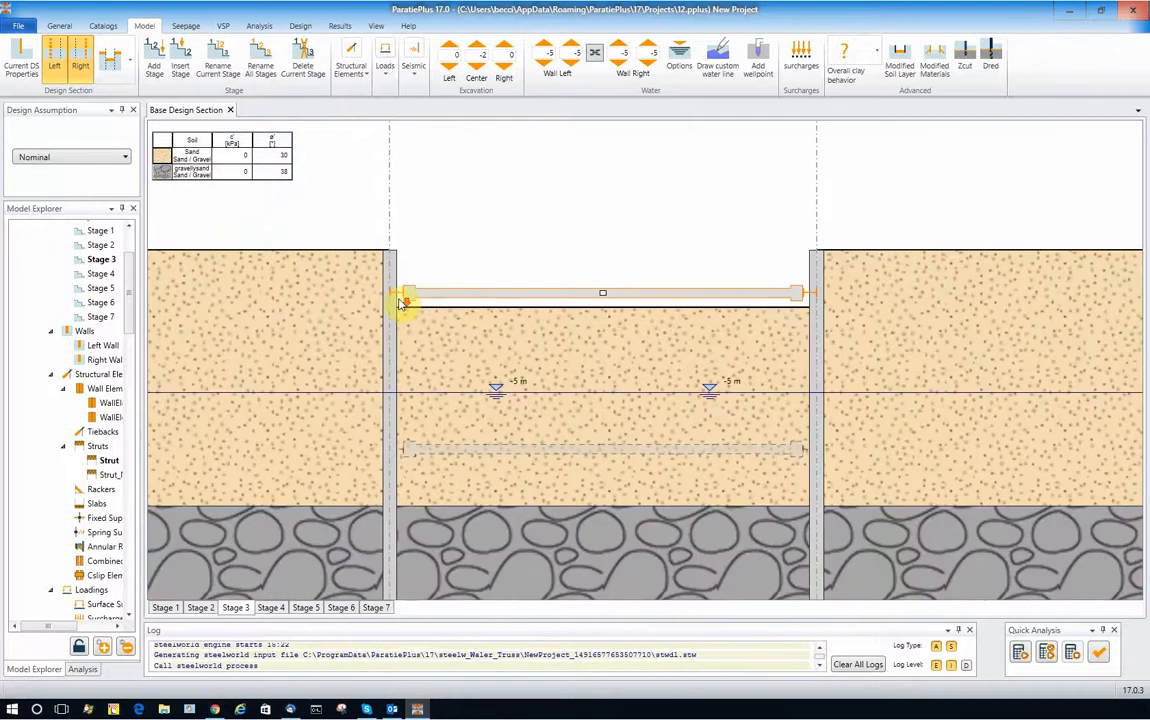
{"action": "scroll", "coordinate": [552, 257], "scroll_direction": "down", "scroll_amount": 1}
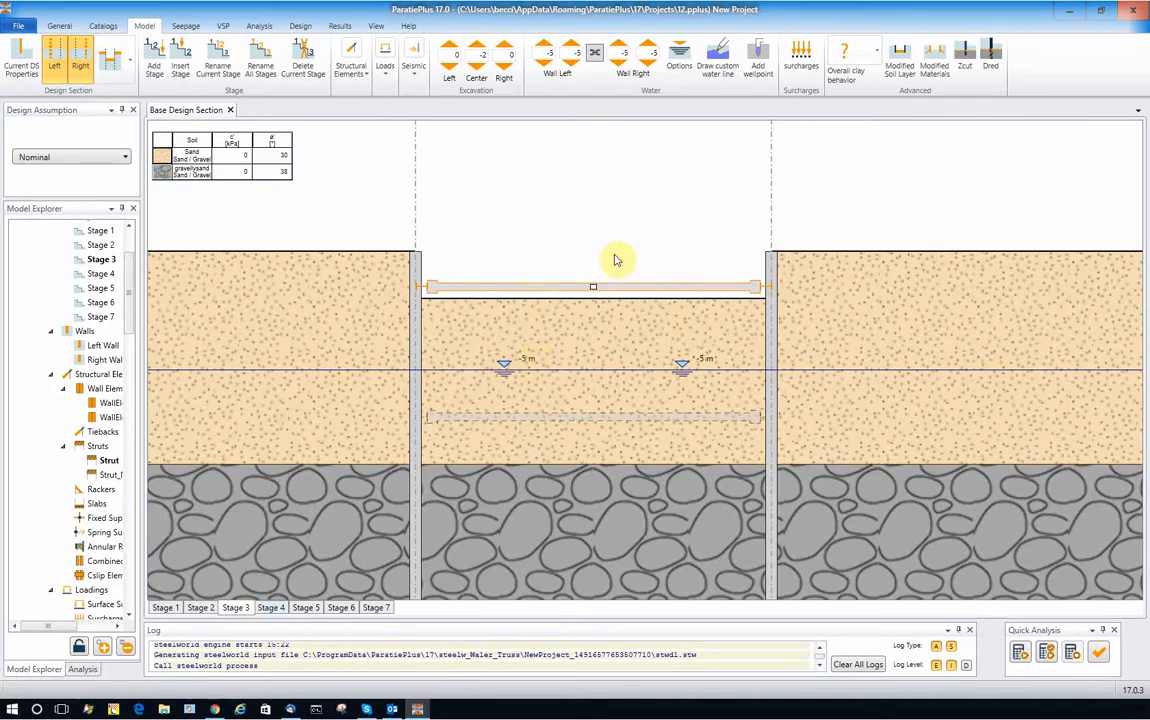
Show Stage 4 and check the excavation depth and the water level between the walls
{"action": "left_click", "coordinate": [270, 608]}
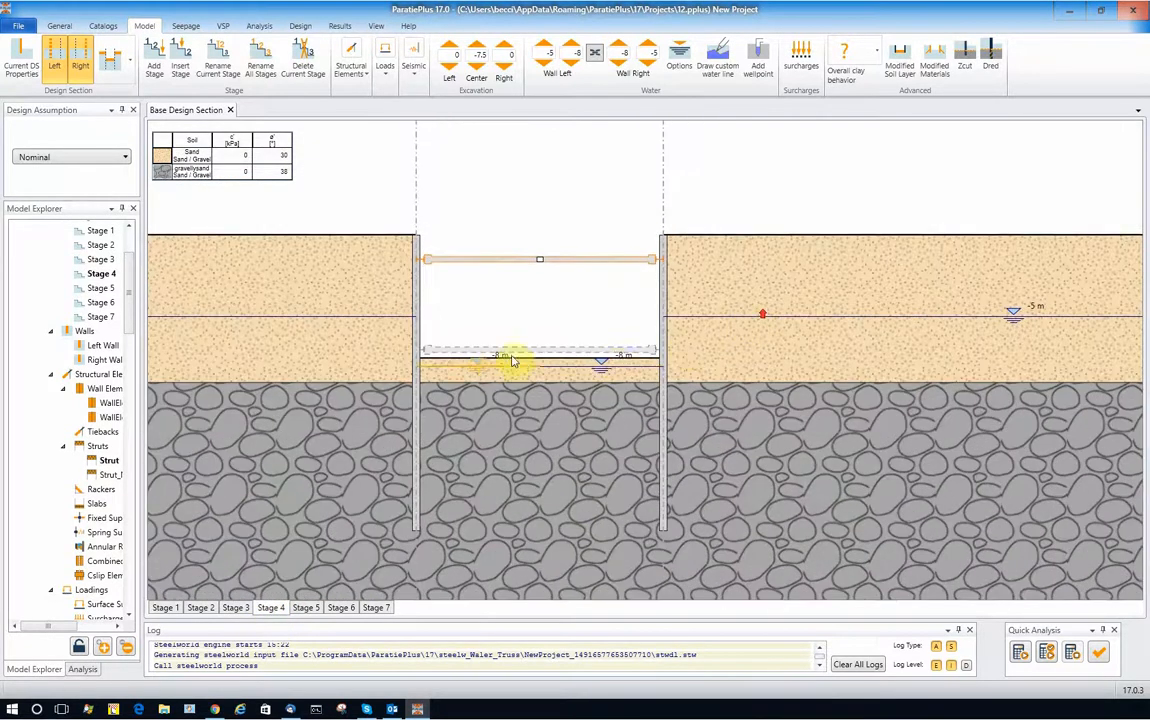
{"action": "scroll", "coordinate": [510, 360], "scroll_direction": "up", "scroll_amount": 1}
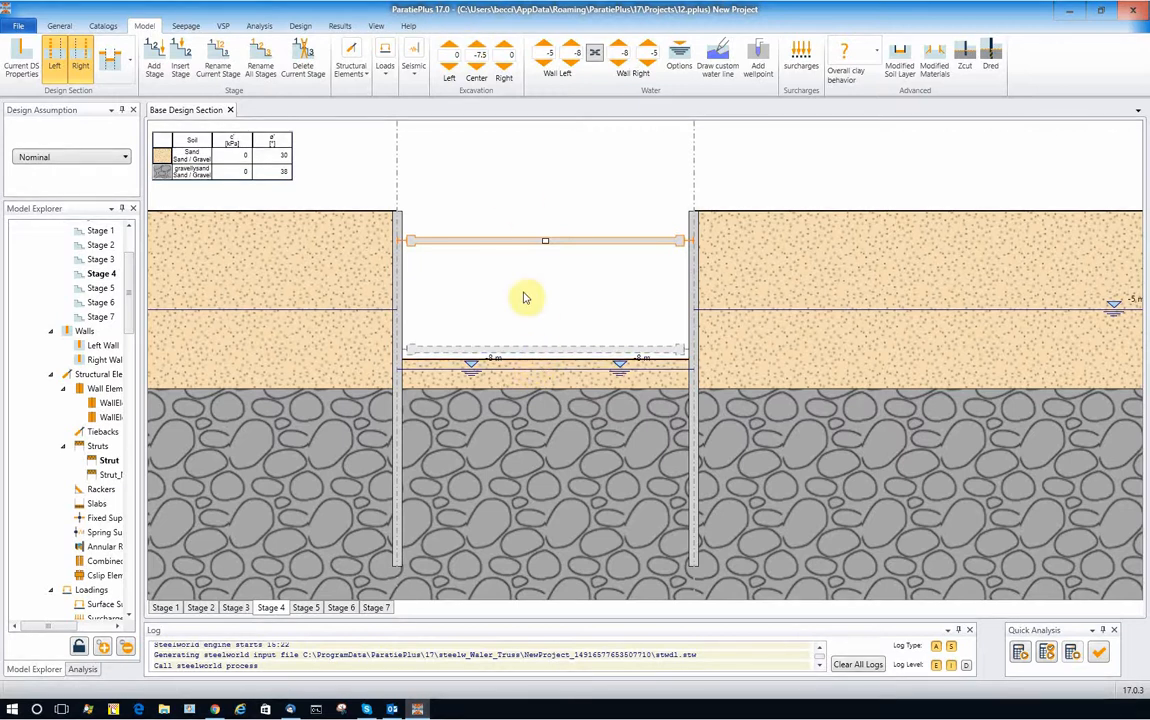
{"action": "left_click", "coordinate": [476, 377]}
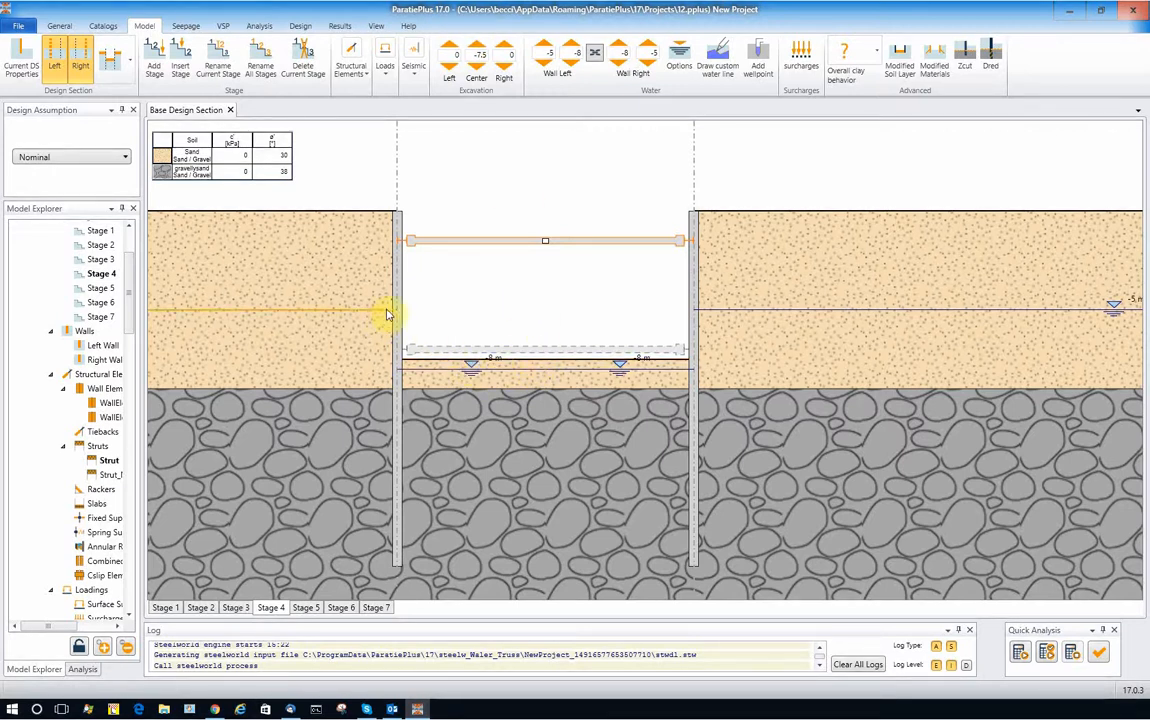
Compare the water levels behind the walls with the water line inside the Stage 4 excavation
{"action": "scroll", "coordinate": [547, 331], "scroll_direction": "down", "scroll_amount": 1}
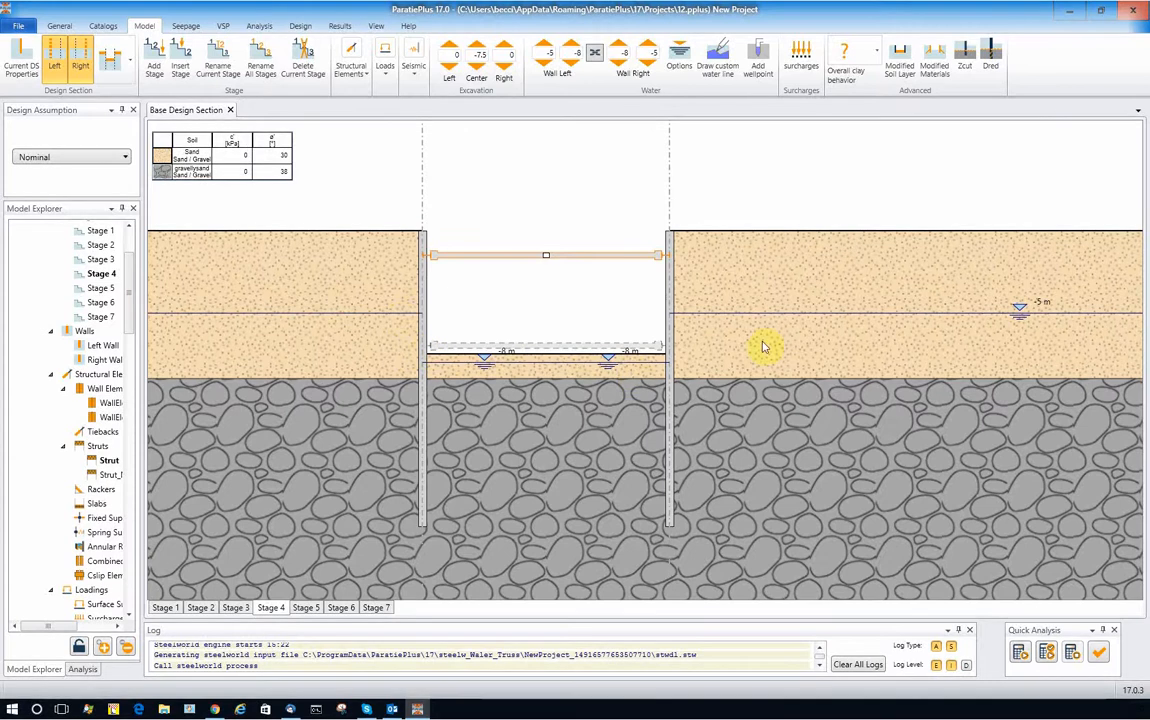
{"action": "scroll", "coordinate": [614, 378], "scroll_direction": "up", "scroll_amount": 2}
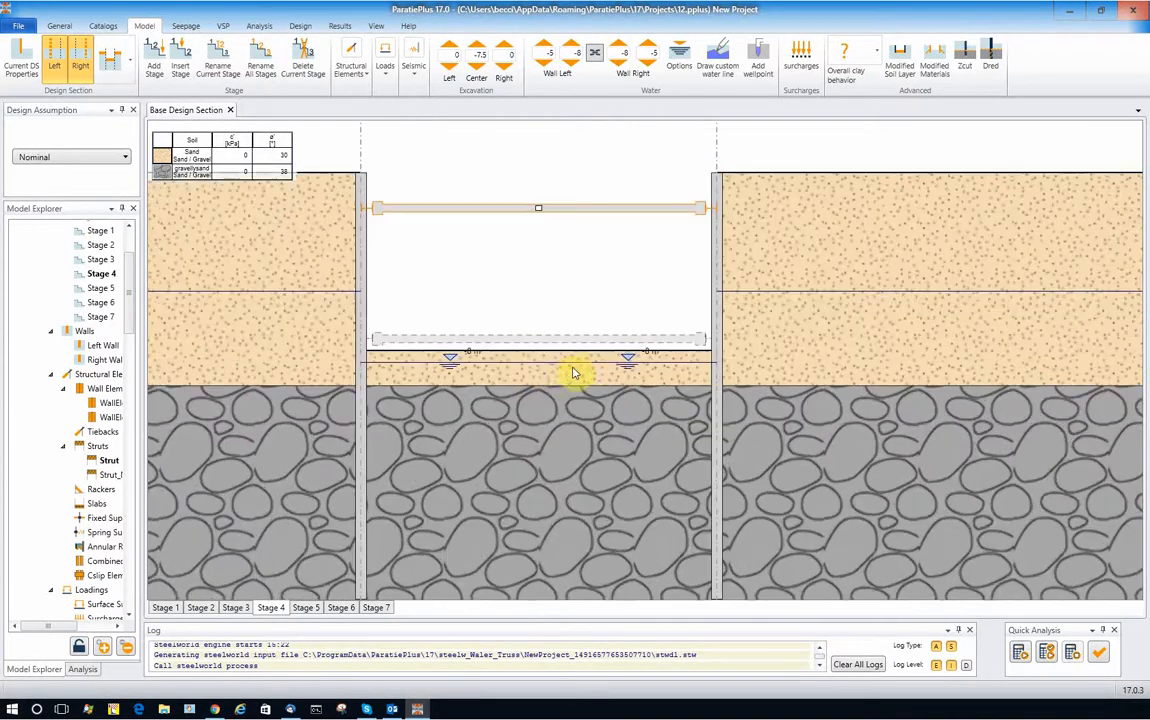
{"action": "scroll", "coordinate": [567, 383], "scroll_direction": "down", "scroll_amount": 1}
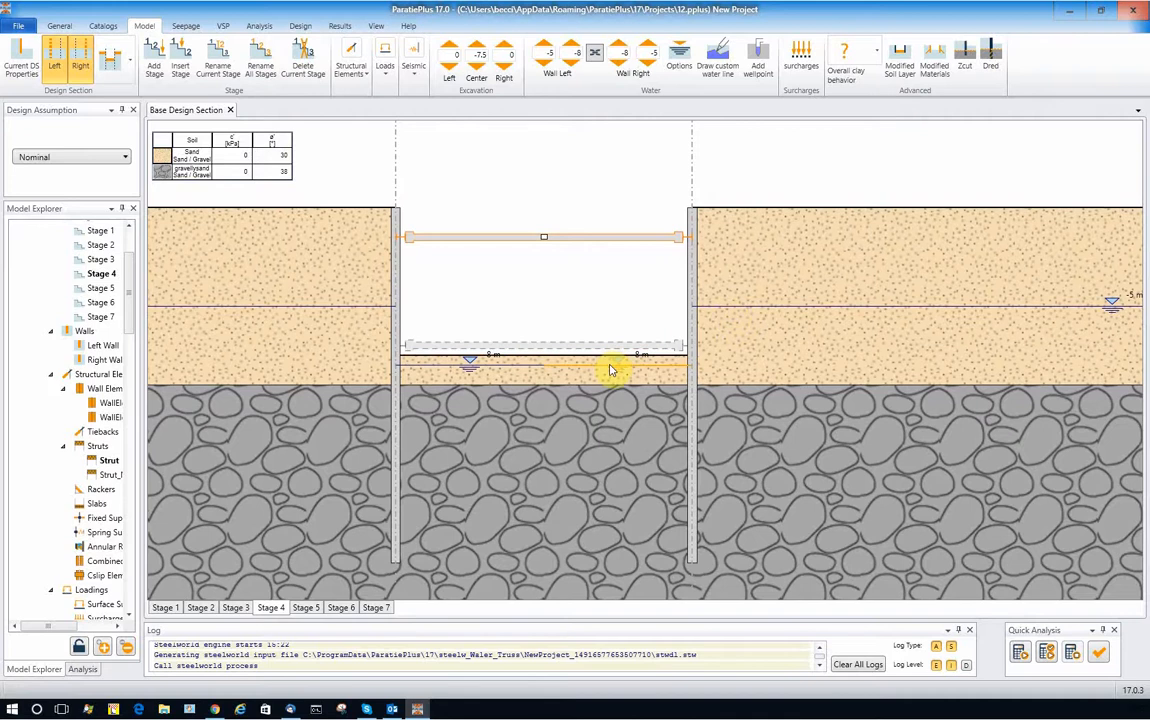
{"action": "scroll", "coordinate": [614, 372], "scroll_direction": "up", "scroll_amount": 2}
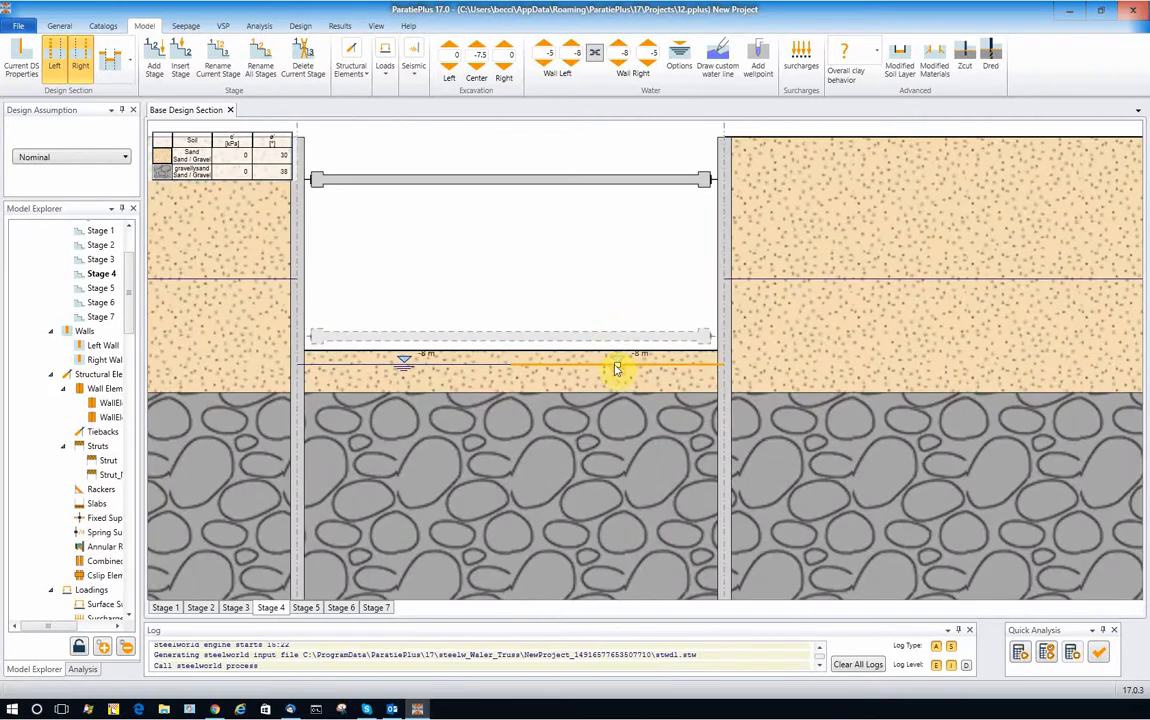
{"action": "left_click", "coordinate": [454, 366]}
{"action": "scroll", "coordinate": [555, 376], "scroll_direction": "down", "scroll_amount": 3}
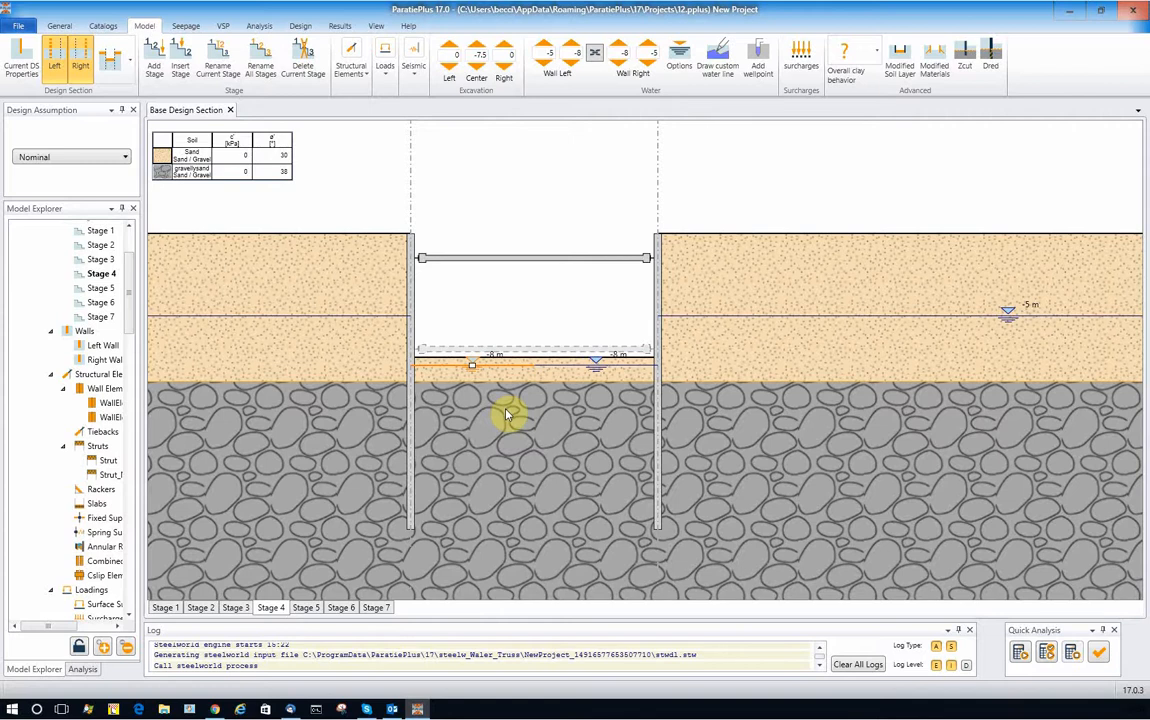
Show Stage 5 and review the properties of the lower strut, including its walers, section and spacing
{"action": "left_click", "coordinate": [310, 608]}
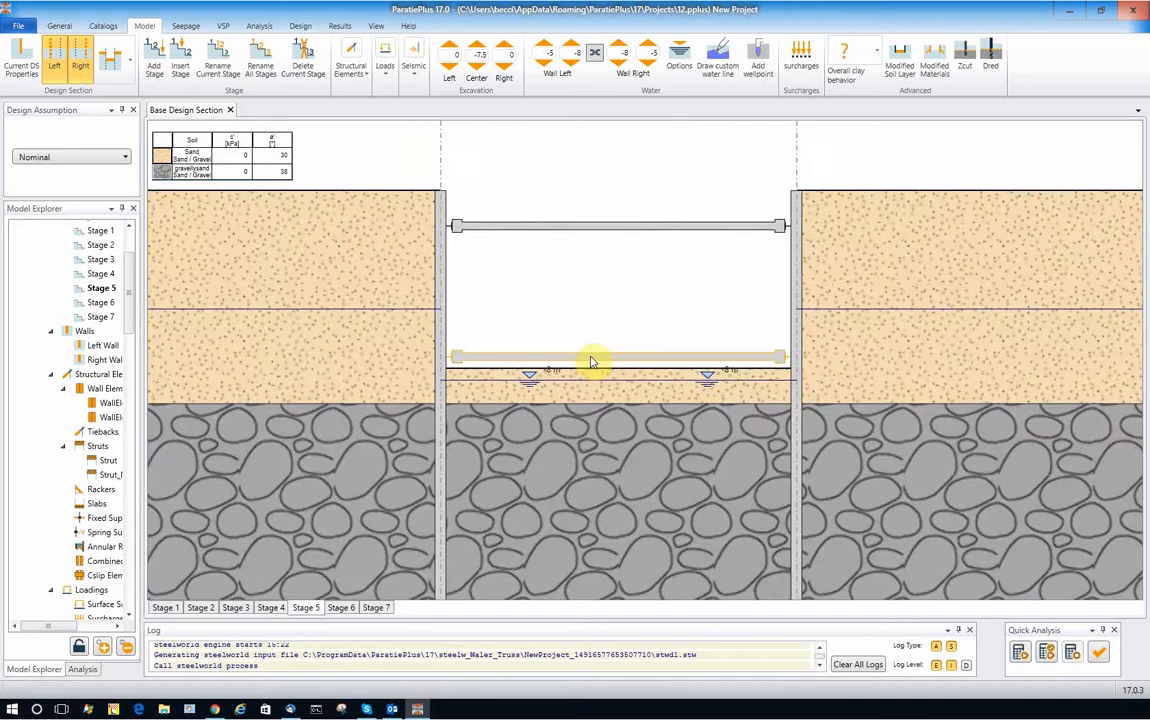
{"action": "left_click", "coordinate": [594, 357]}
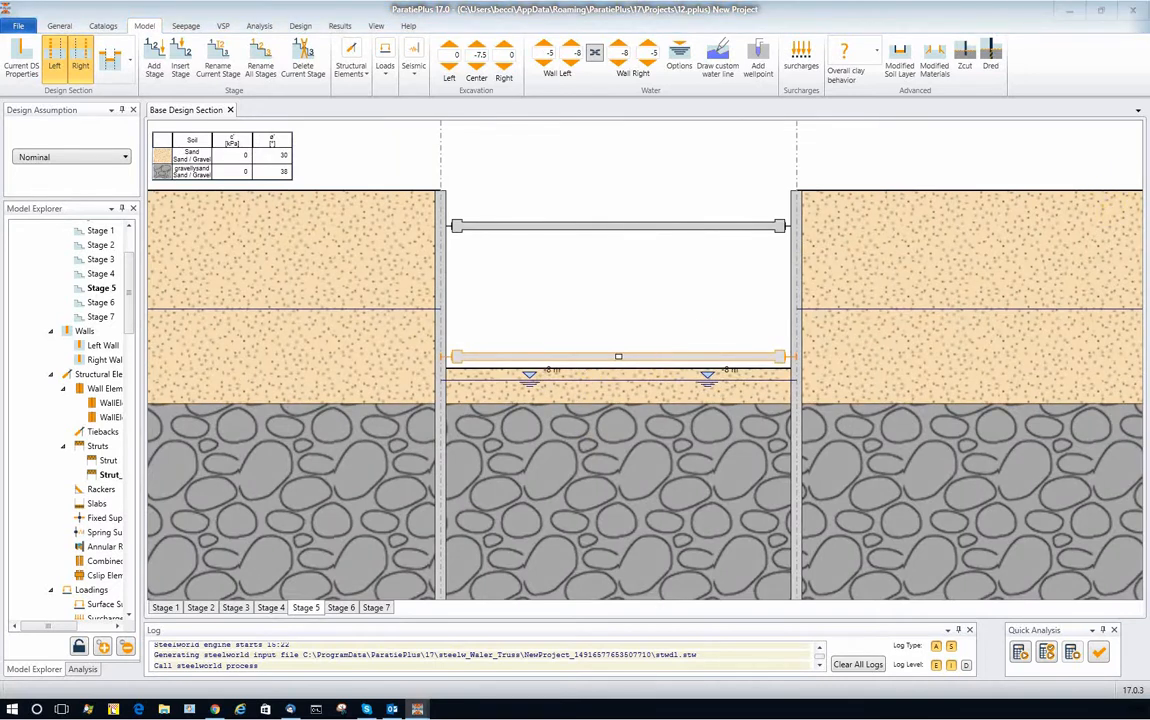
{"action": "left_click_drag", "start_coordinate": [1149, 126], "coordinate": [402, 188]}
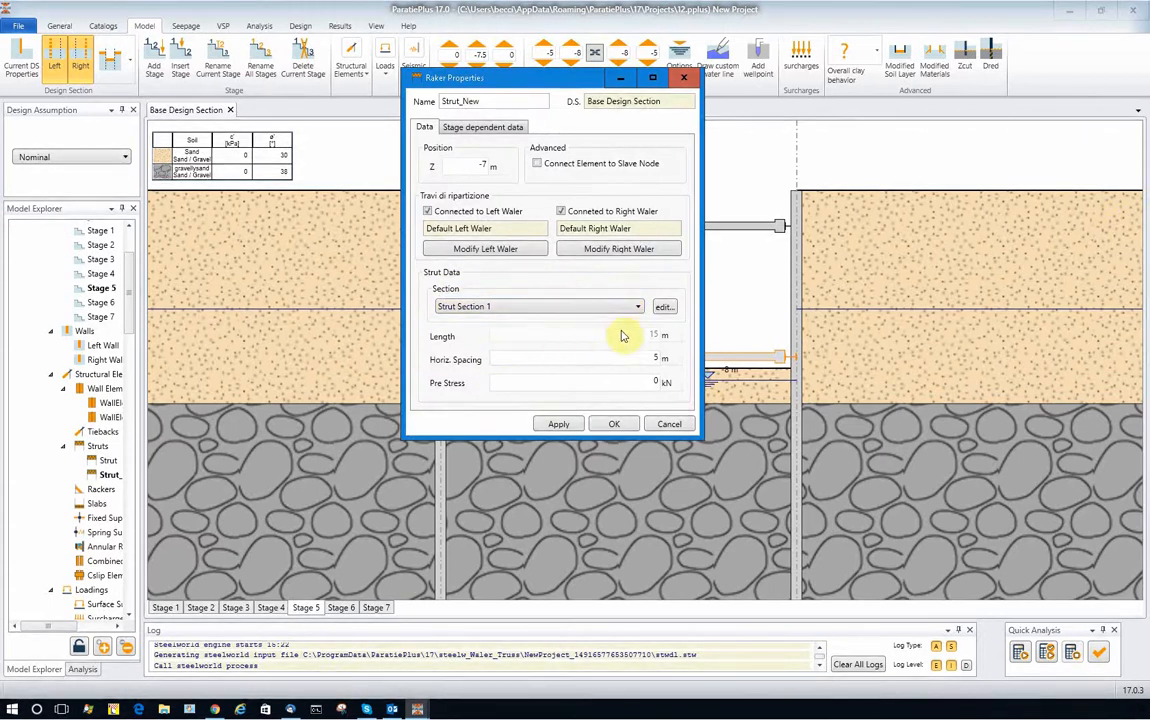
{"action": "left_click", "coordinate": [607, 424]}
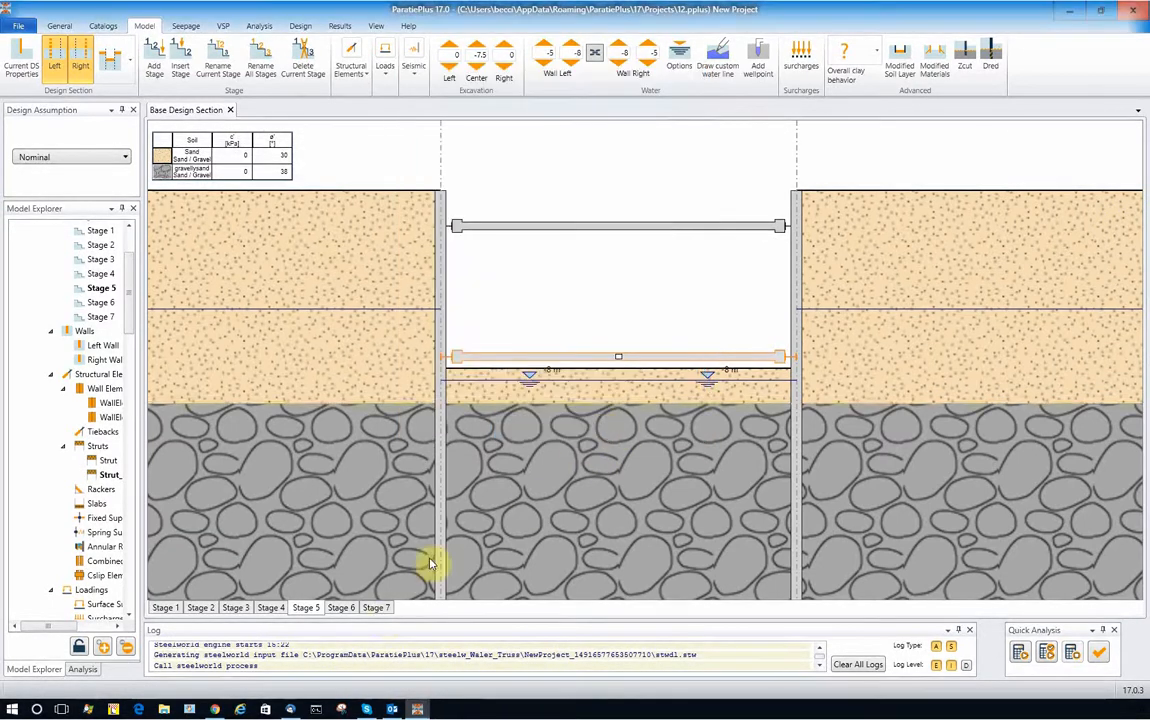
Show Stage 6 and inspect the excavation bottom and the water level between the walls below the lower strut
{"action": "left_click", "coordinate": [341, 607]}
{"action": "scroll", "coordinate": [660, 335], "scroll_direction": "up", "scroll_amount": 3}
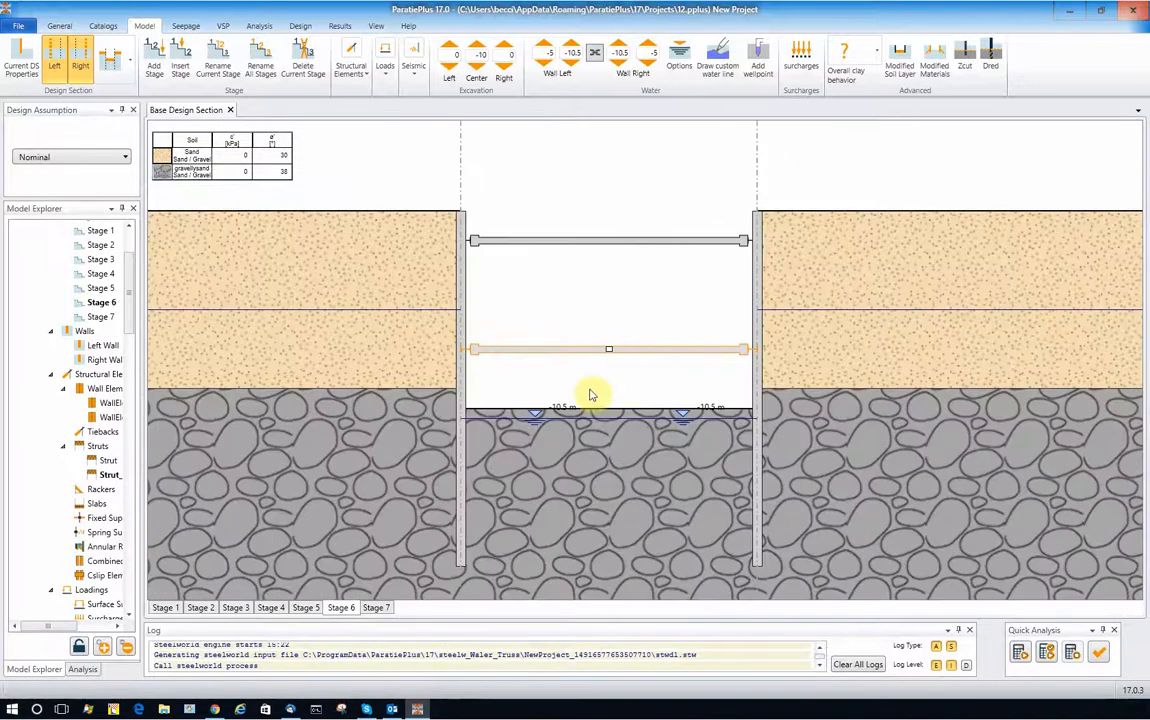
{"action": "scroll", "coordinate": [595, 405], "scroll_direction": "up", "scroll_amount": 1}
{"action": "left_click", "coordinate": [618, 410]}
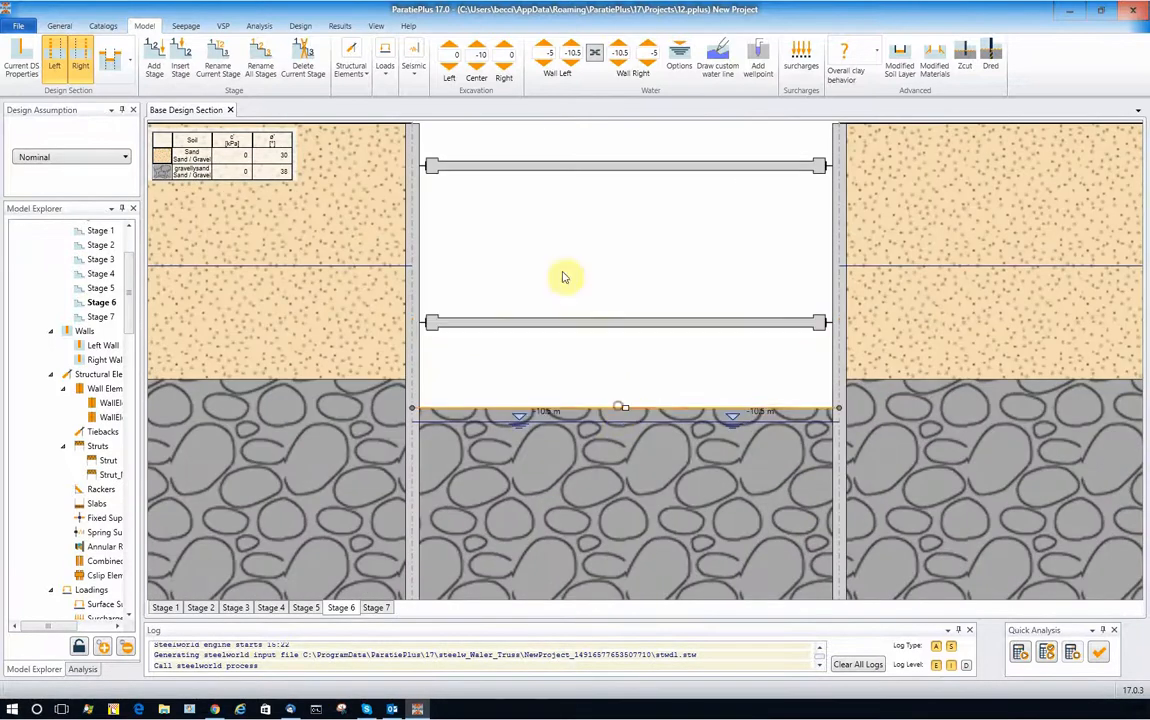
{"action": "scroll", "coordinate": [630, 368], "scroll_direction": "down", "scroll_amount": 1}
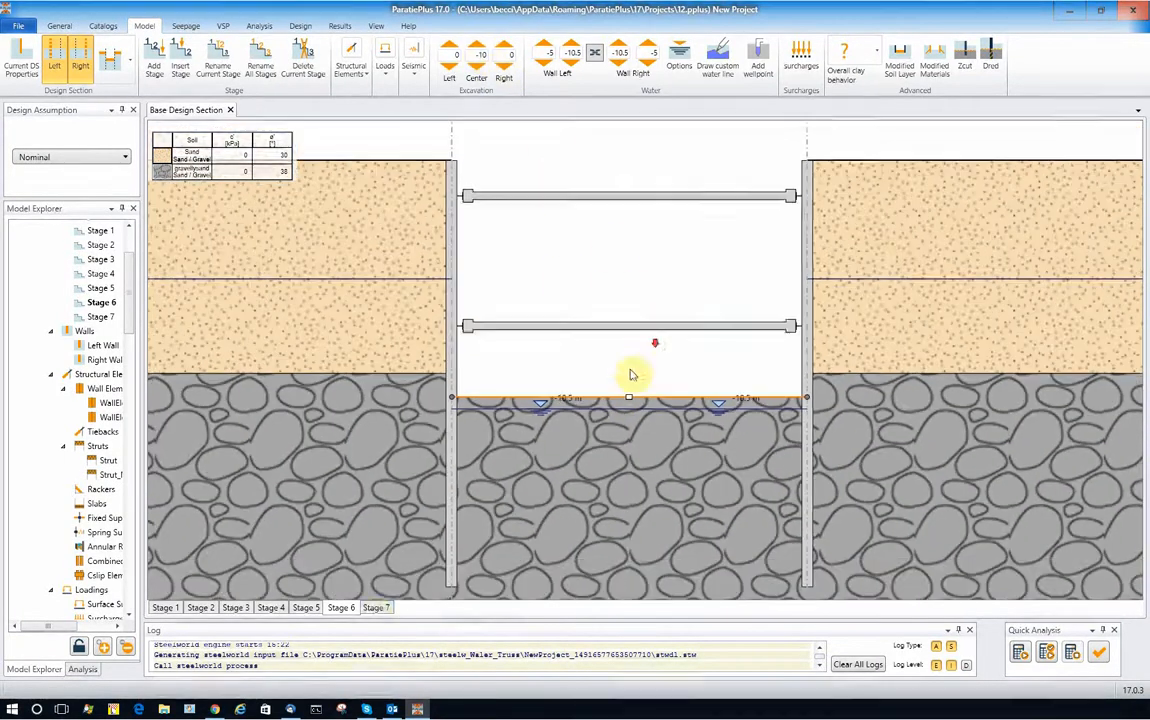
Show Stage 7 and examine the final excavation level and the water levels inside and outside the walls
{"action": "left_click", "coordinate": [375, 609]}
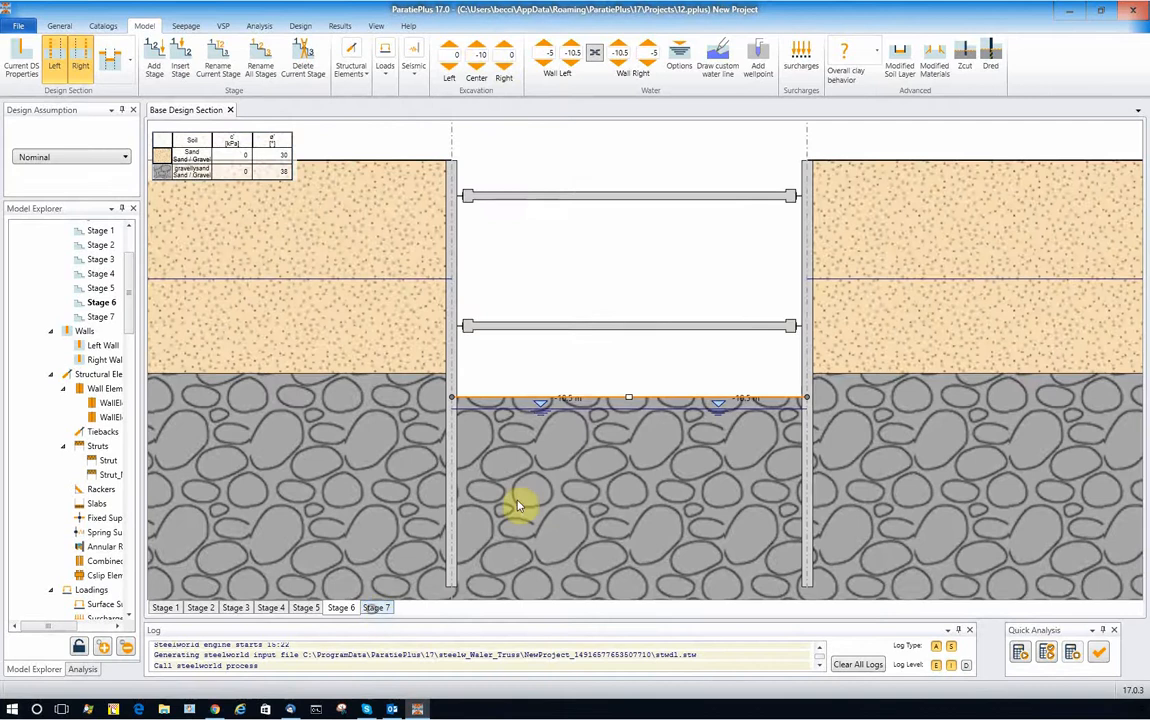
{"action": "scroll", "coordinate": [590, 462], "scroll_direction": "up", "scroll_amount": 1}
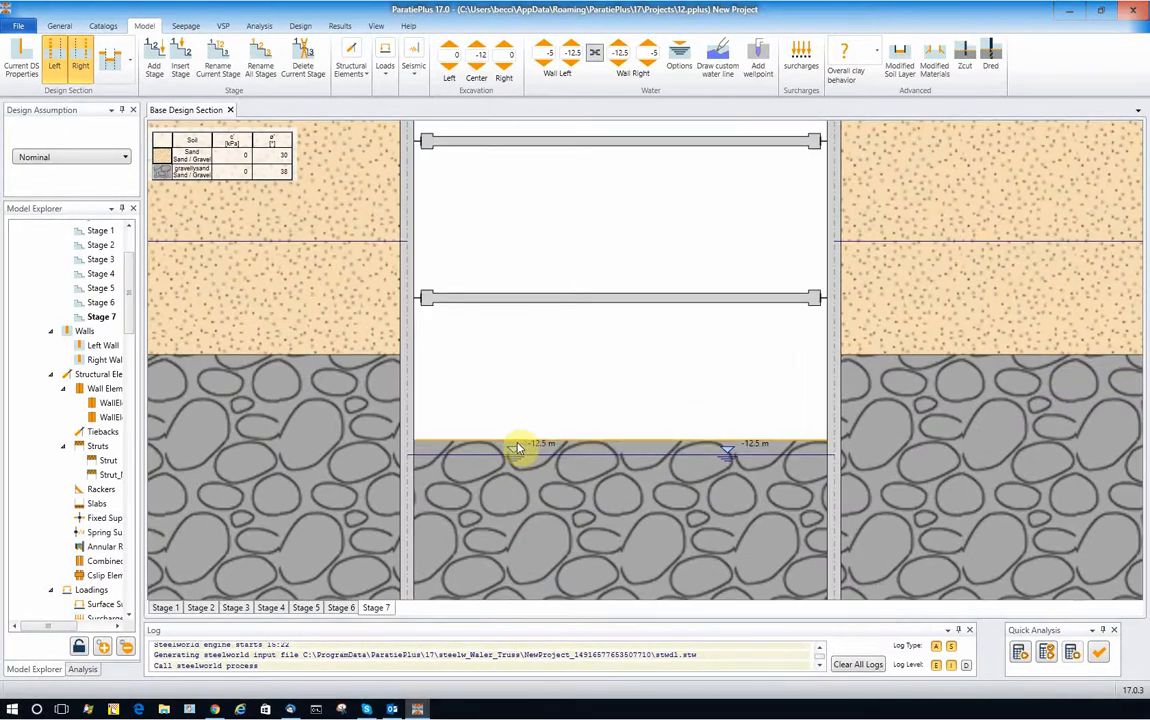
{"action": "scroll", "coordinate": [657, 408], "scroll_direction": "down", "scroll_amount": 1}
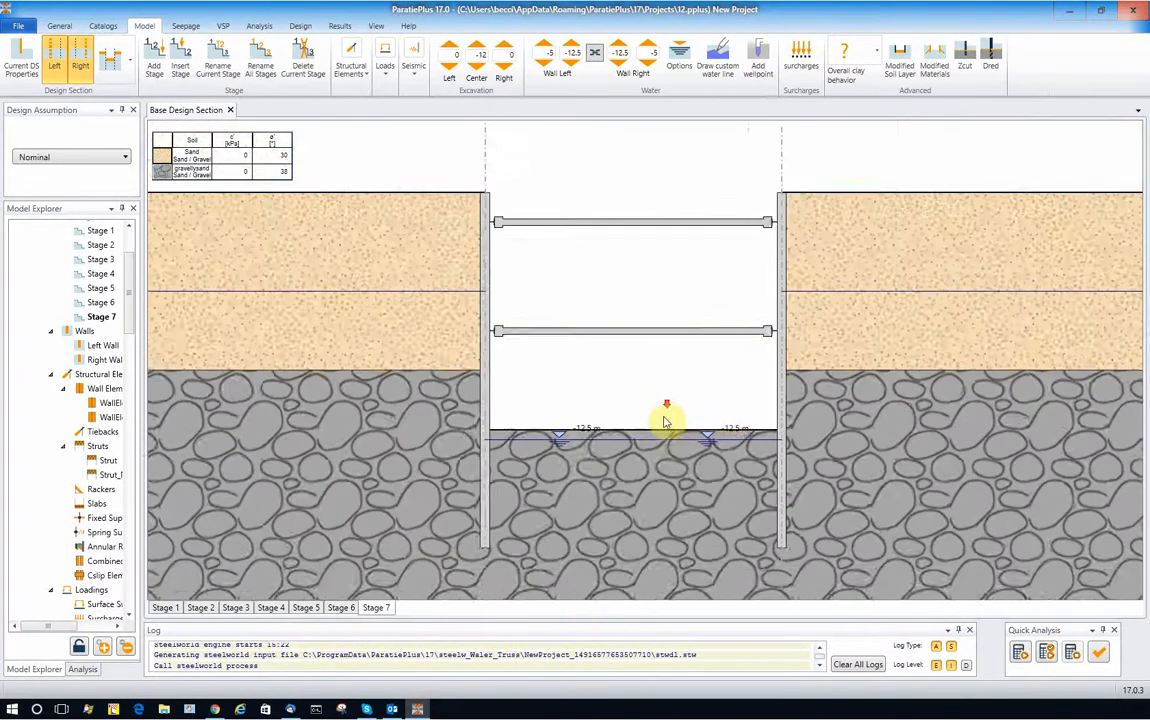
{"action": "scroll", "coordinate": [585, 429], "scroll_direction": "down", "scroll_amount": 1}
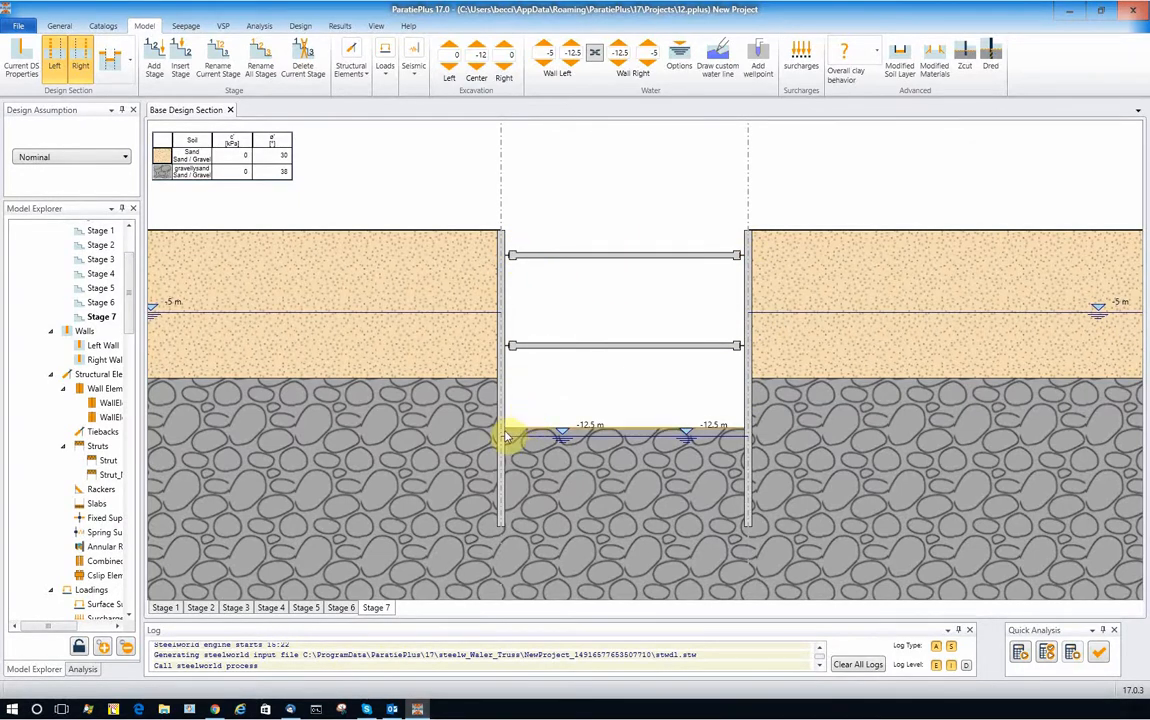
{"action": "scroll", "coordinate": [706, 322], "scroll_direction": "down", "scroll_amount": 1}
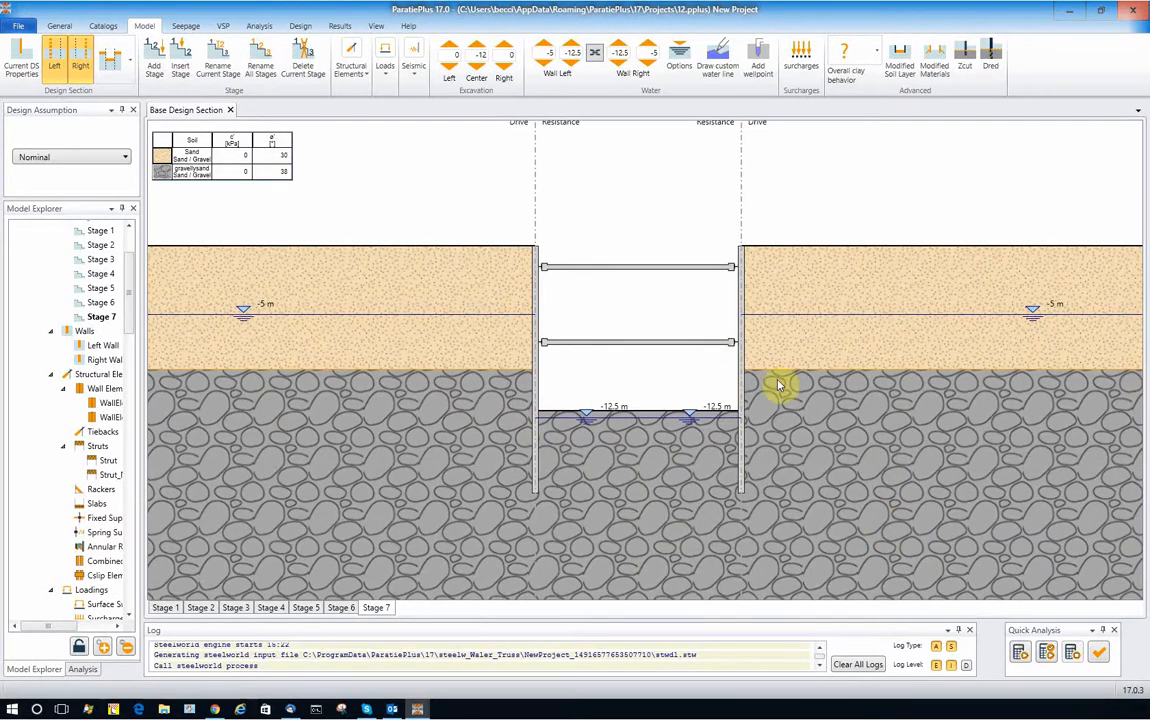
Run the analysis with the Nominal design assumption and display the wall displacements at Stage 1
{"action": "left_click", "coordinate": [1020, 652]}
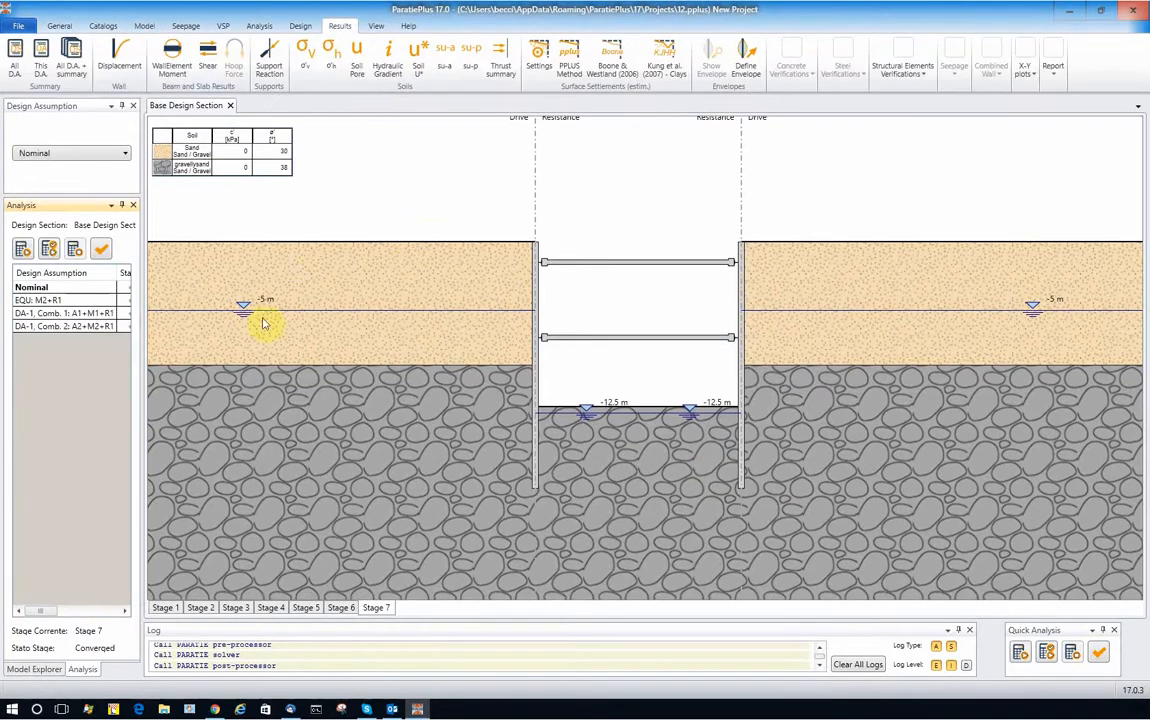
{"action": "left_click", "coordinate": [162, 607]}
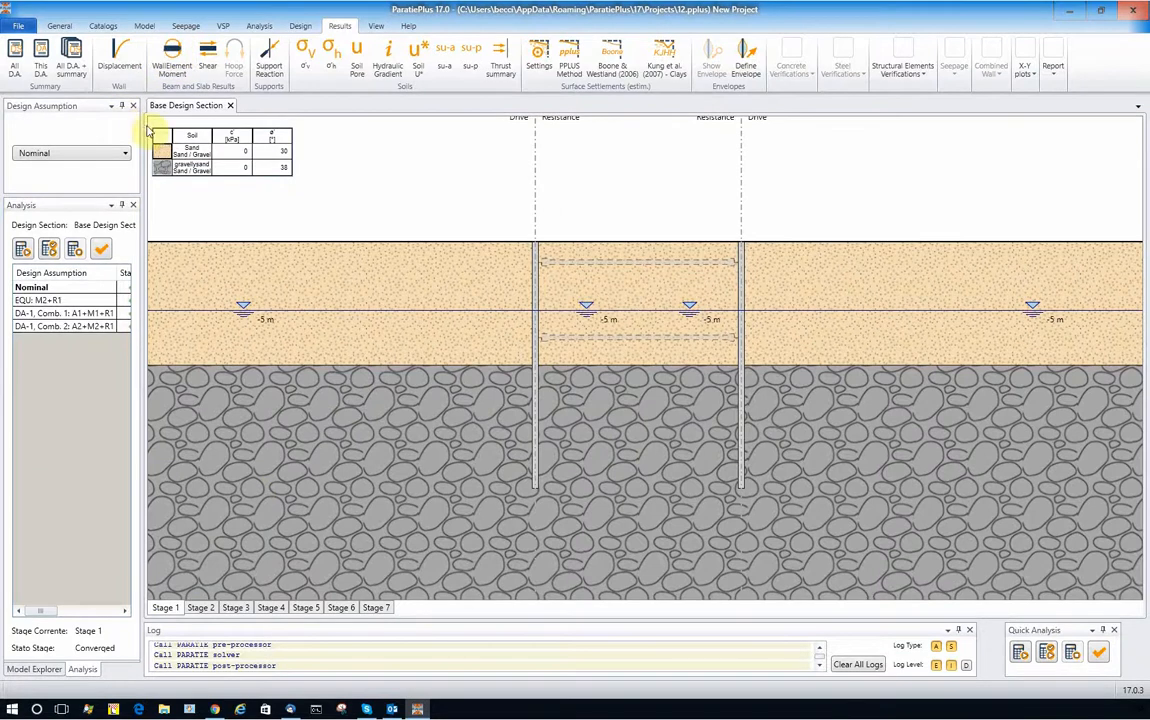
{"action": "left_click", "coordinate": [119, 55]}
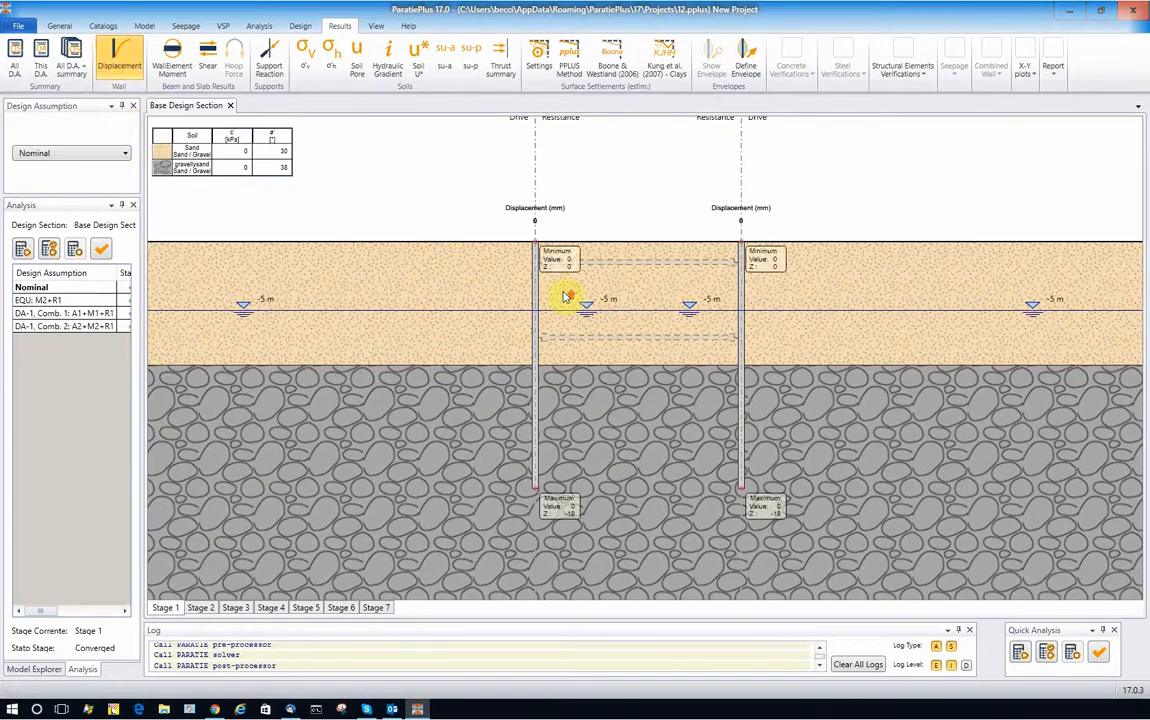
{"action": "scroll", "coordinate": [478, 360], "scroll_direction": "up", "scroll_amount": 2}
{"action": "scroll", "coordinate": [280, 350], "scroll_direction": "down", "scroll_amount": 1}
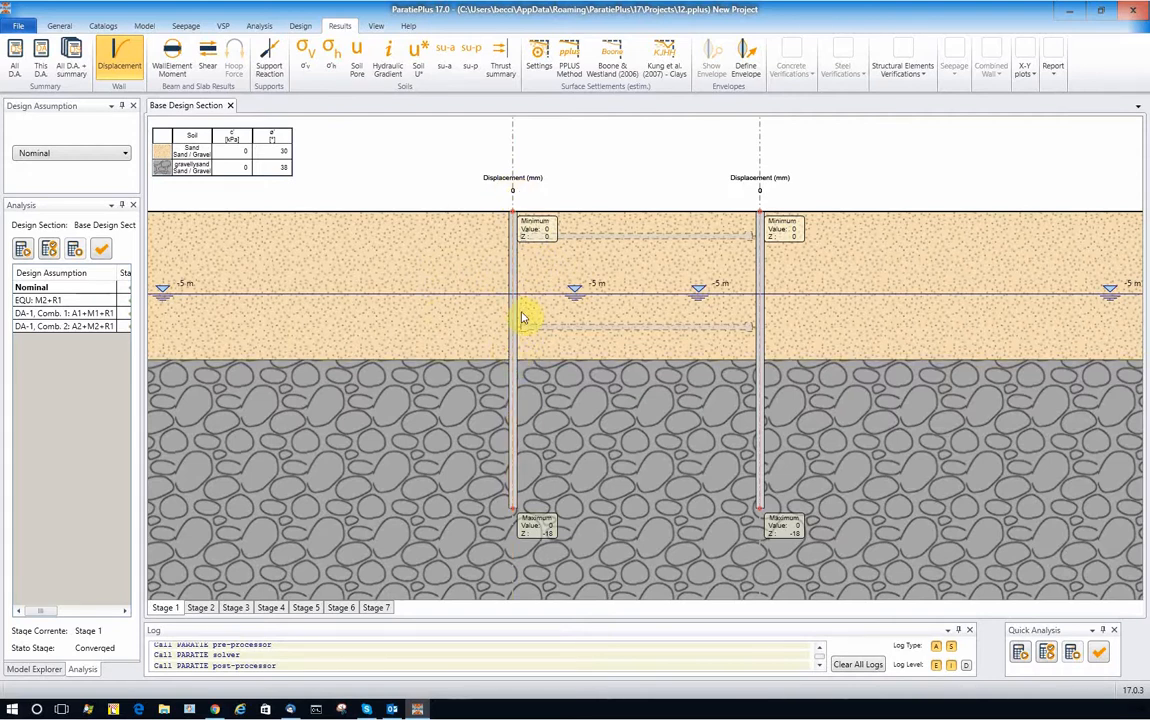
Show the Stage 2 wall displacement diagrams and examine the maximum displacements at the wall heads
{"action": "left_click", "coordinate": [200, 607]}
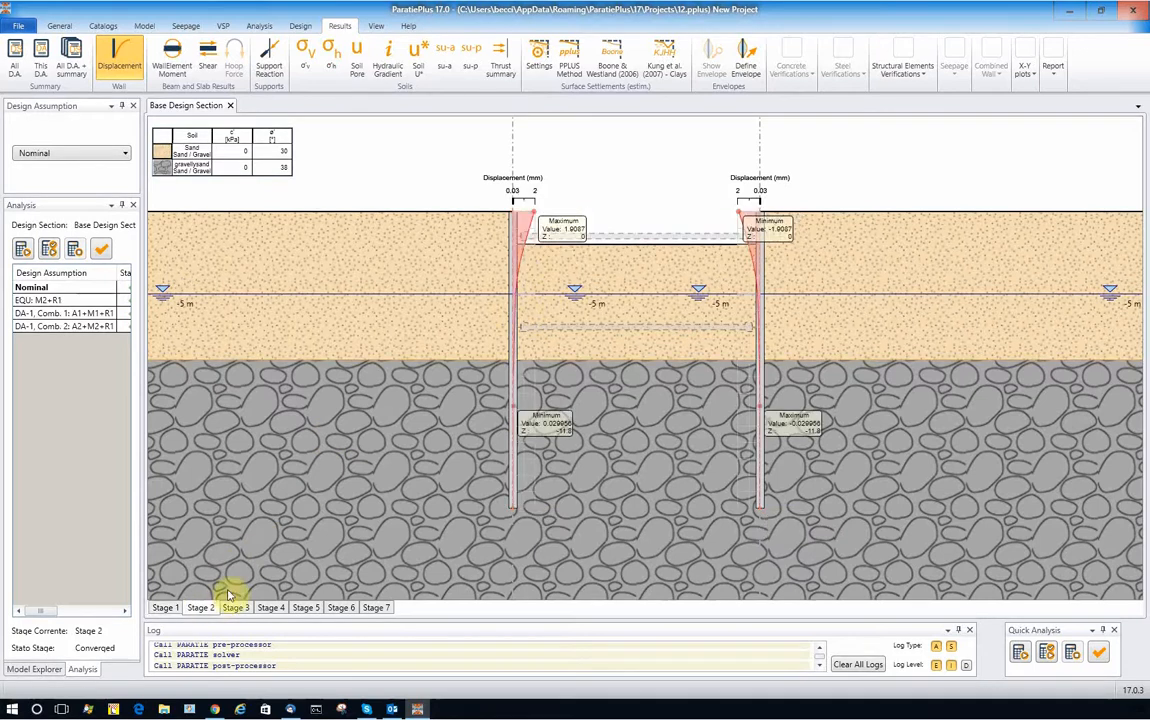
{"action": "scroll", "coordinate": [515, 205], "scroll_direction": "up", "scroll_amount": 2}
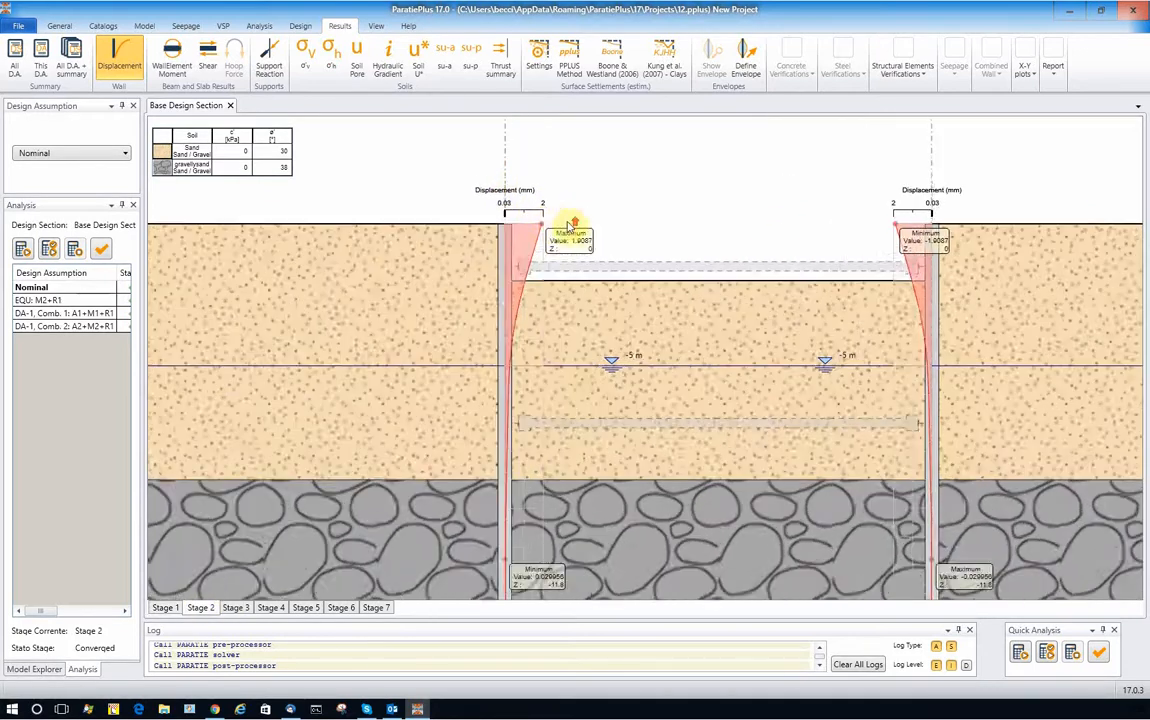
{"action": "scroll", "coordinate": [525, 262], "scroll_direction": "down", "scroll_amount": 2}
{"action": "scroll", "coordinate": [540, 258], "scroll_direction": "up", "scroll_amount": 3}
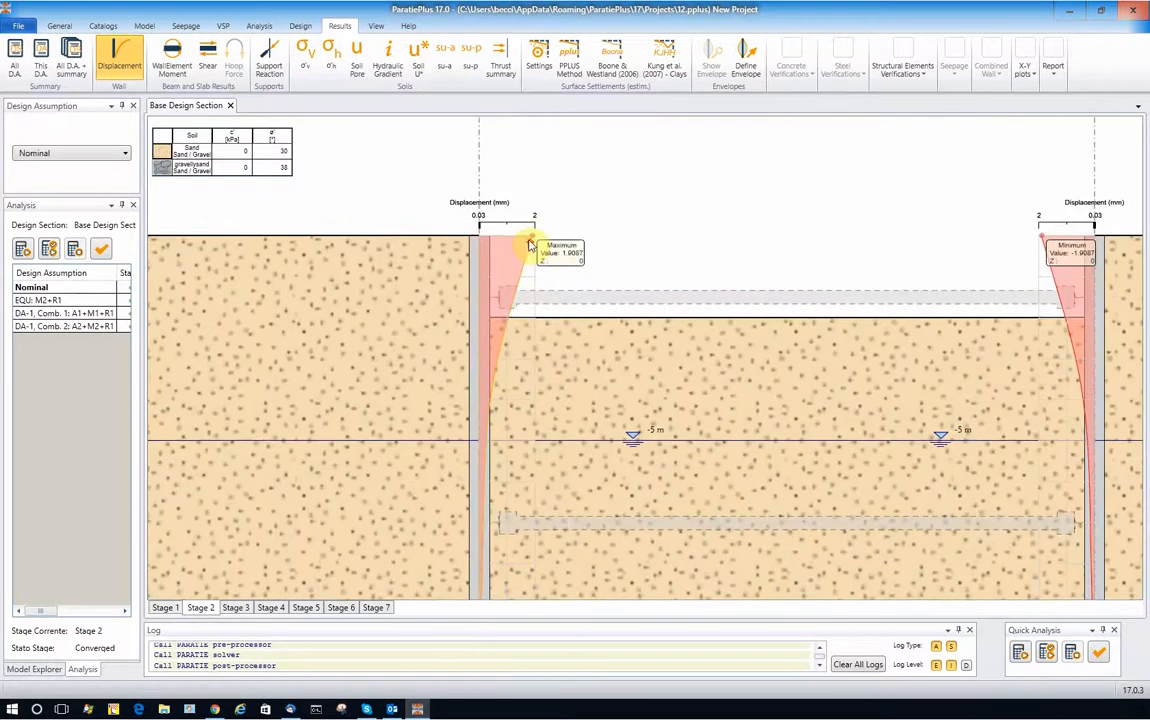
{"action": "scroll", "coordinate": [555, 252], "scroll_direction": "up", "scroll_amount": 1}
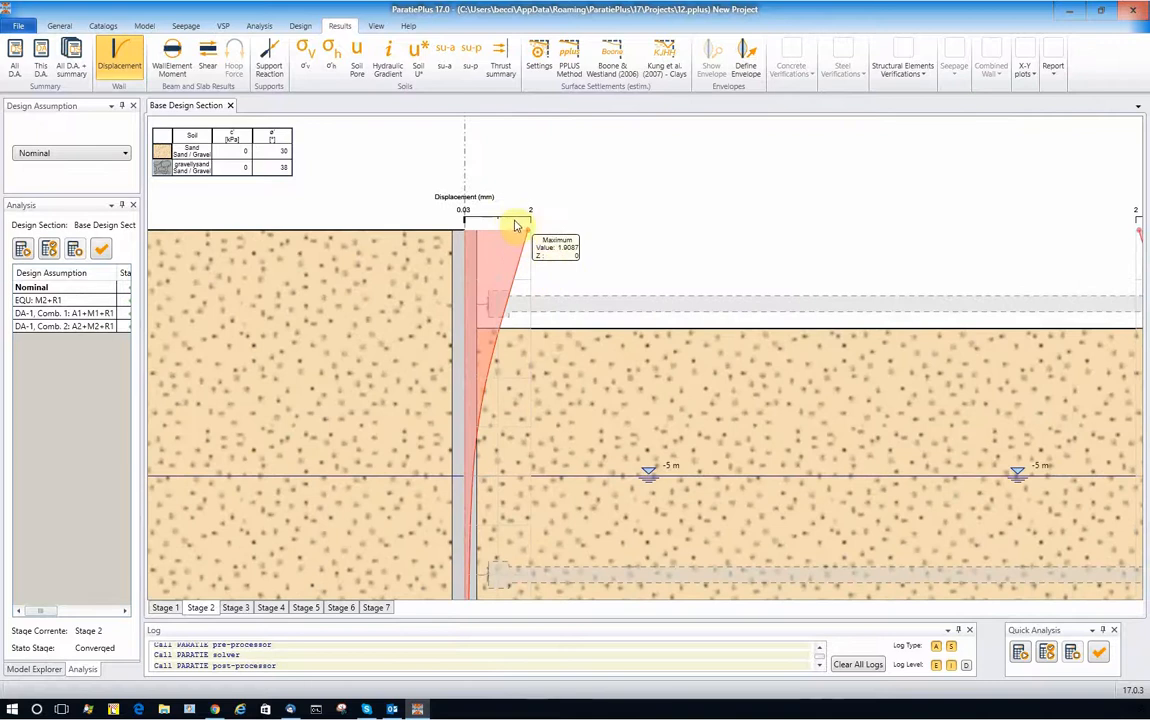
{"action": "scroll", "coordinate": [600, 250], "scroll_direction": "down", "scroll_amount": 3}
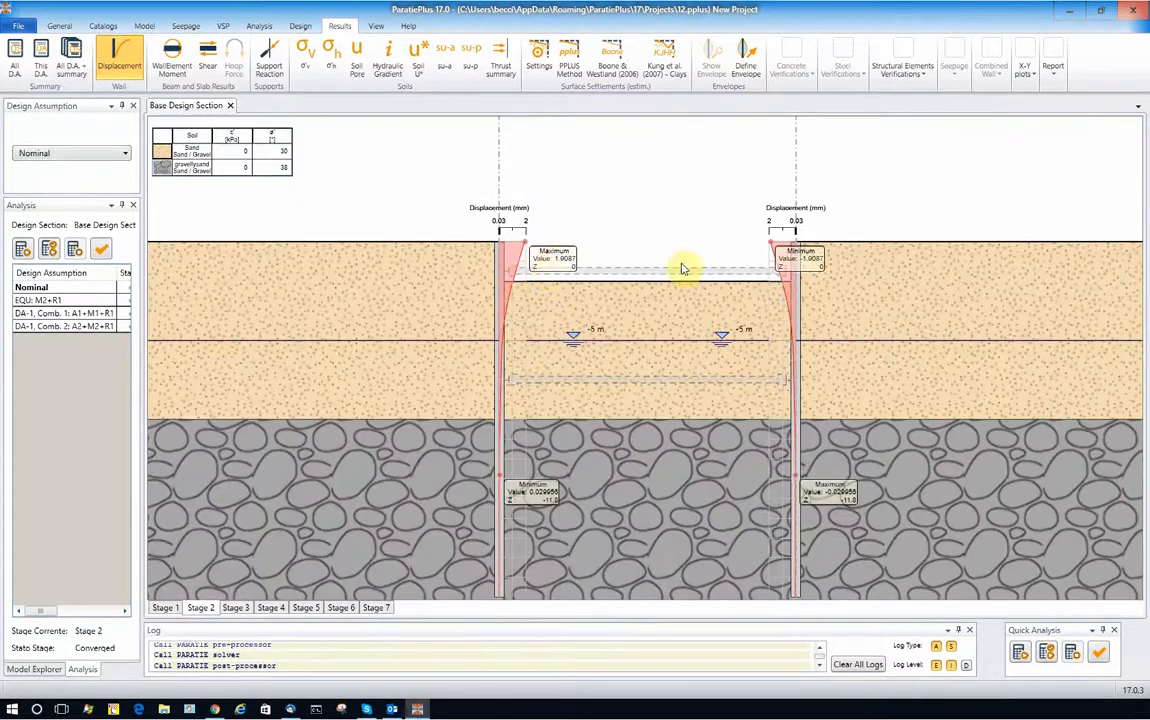
{"action": "scroll", "coordinate": [840, 260], "scroll_direction": "up", "scroll_amount": 3}
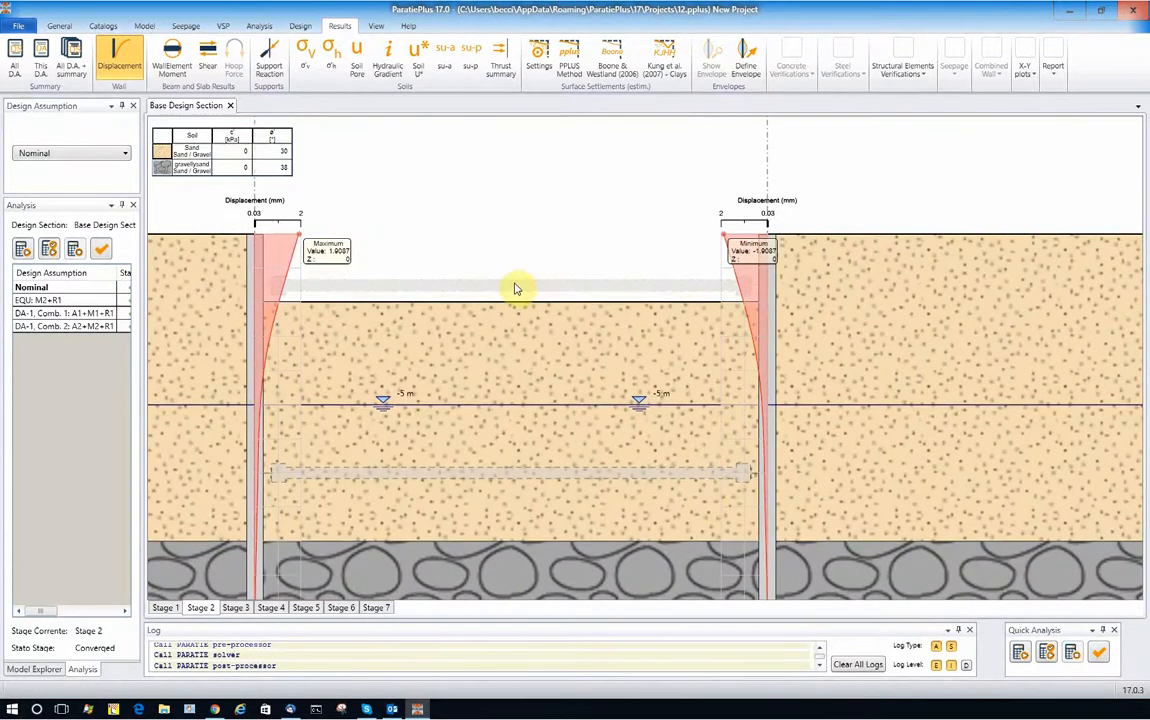
{"action": "scroll", "coordinate": [519, 290], "scroll_direction": "down", "scroll_amount": 3}
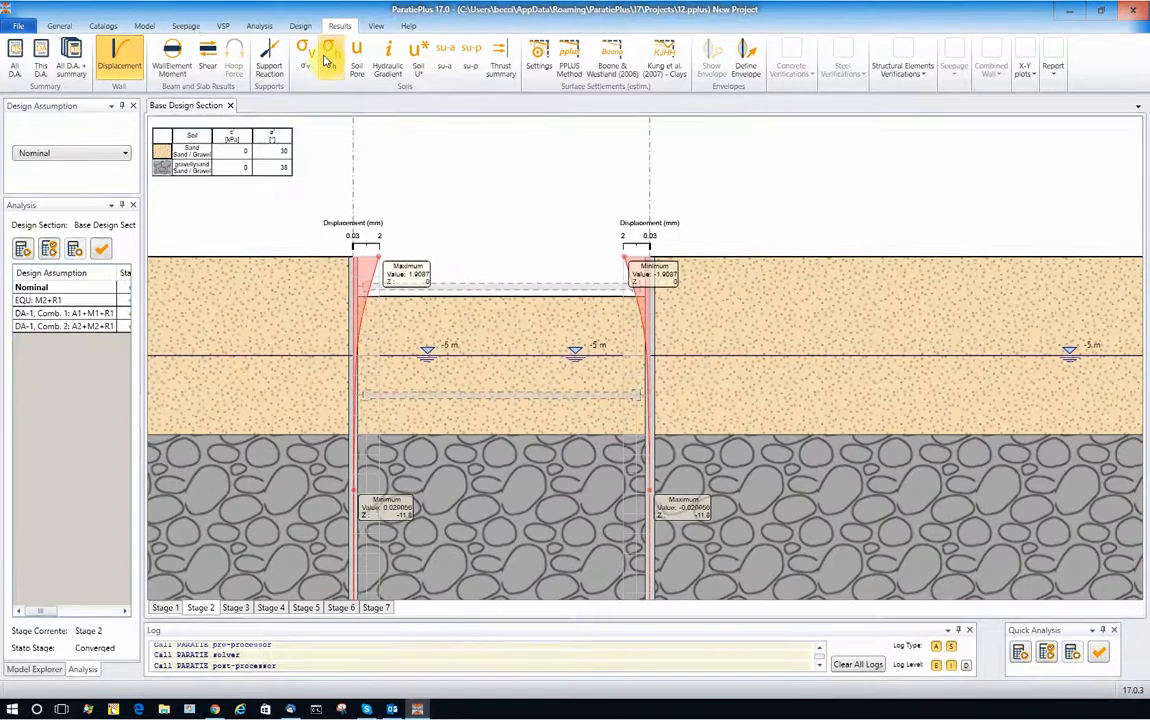
Display the horizontal soil stress diagrams for Stage 2 and examine the active and passive zones along the left wall
{"action": "left_click", "coordinate": [330, 52]}
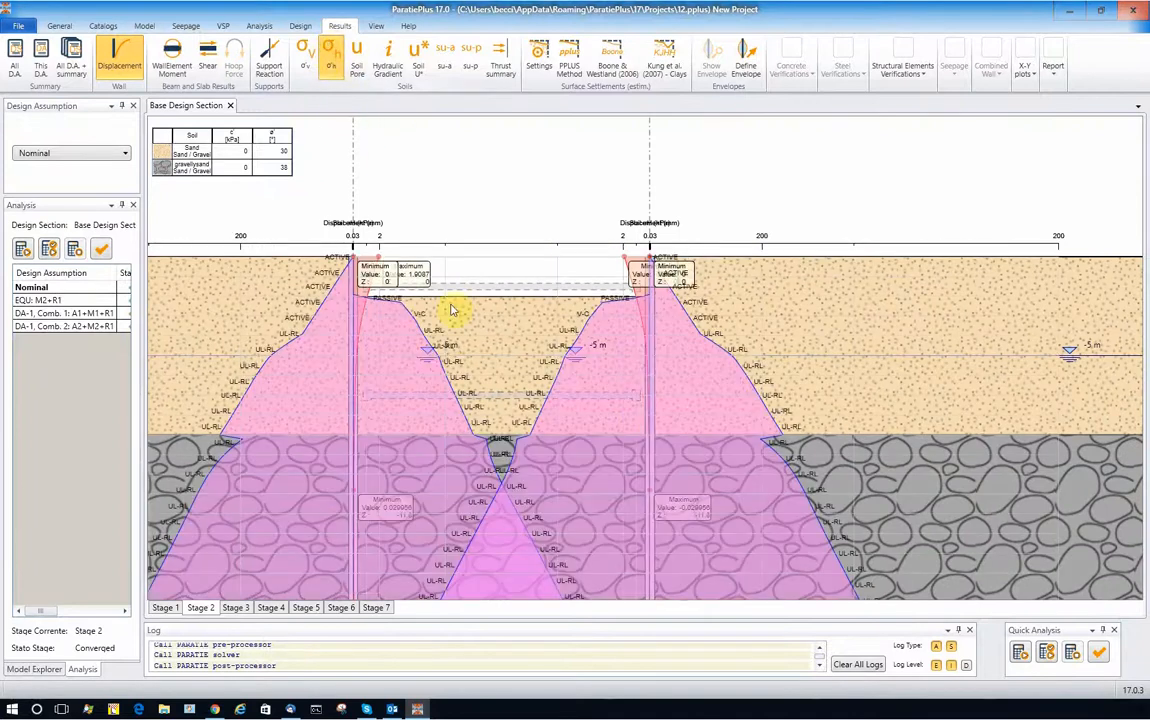
{"action": "scroll", "coordinate": [380, 298], "scroll_direction": "up", "scroll_amount": 2}
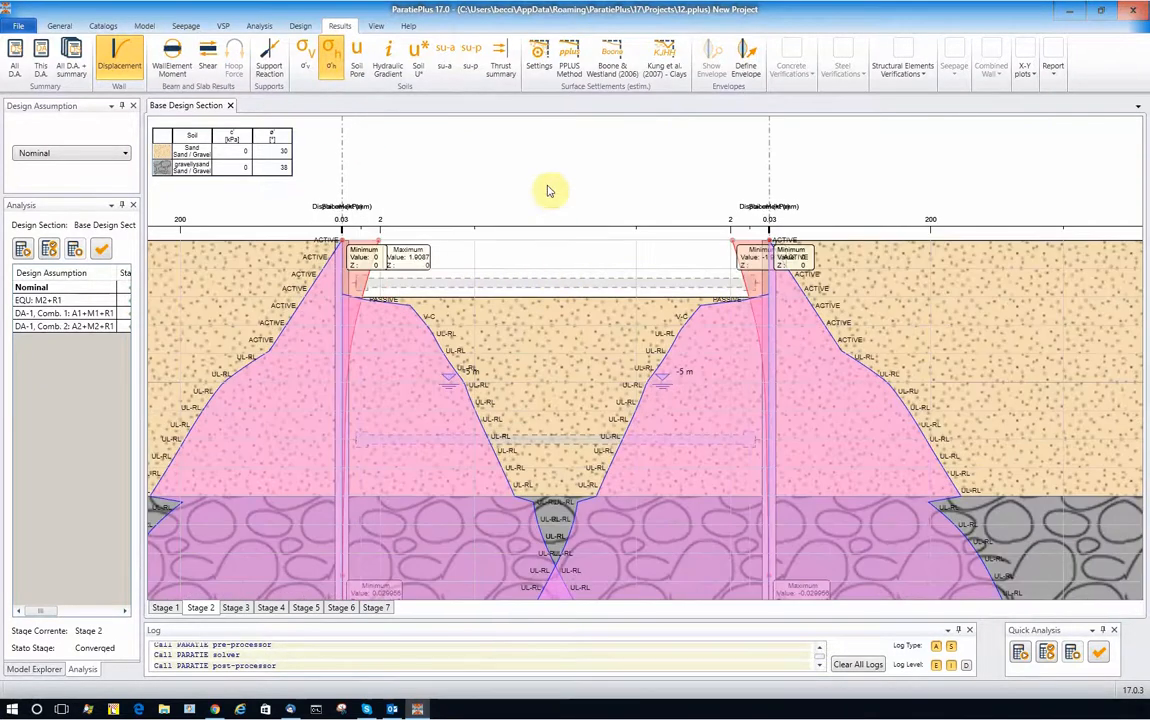
{"action": "scroll", "coordinate": [583, 215], "scroll_direction": "down", "scroll_amount": 1}
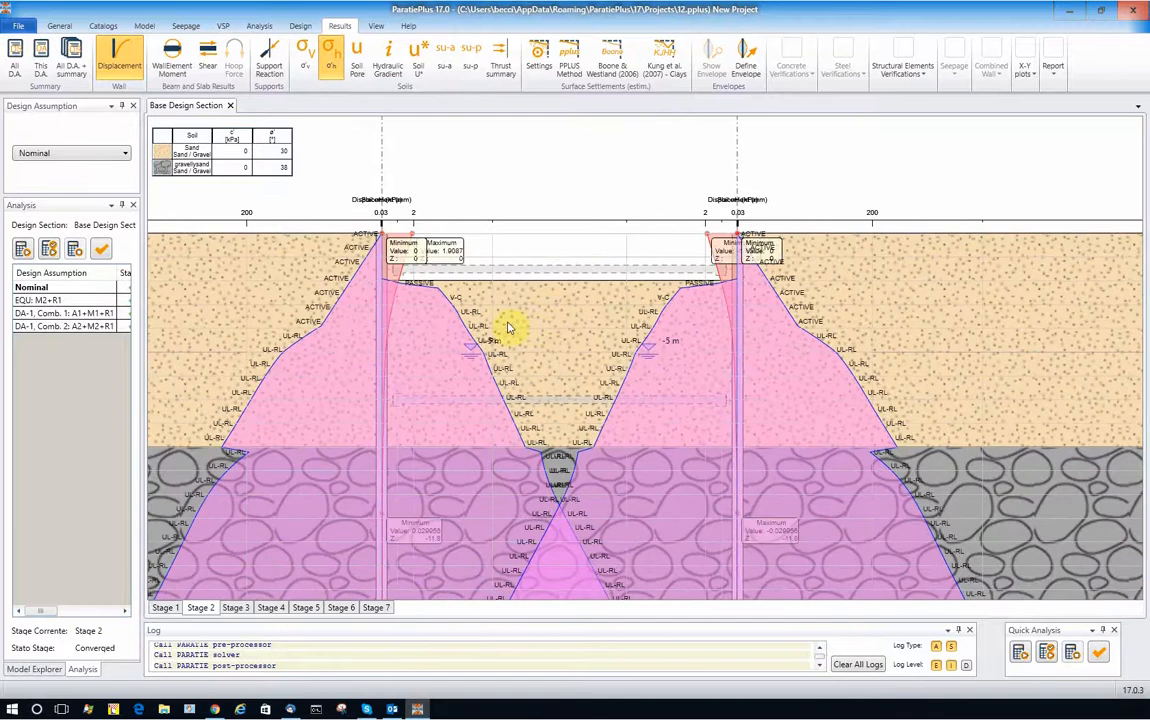
{"action": "scroll", "coordinate": [348, 260], "scroll_direction": "up", "scroll_amount": 3}
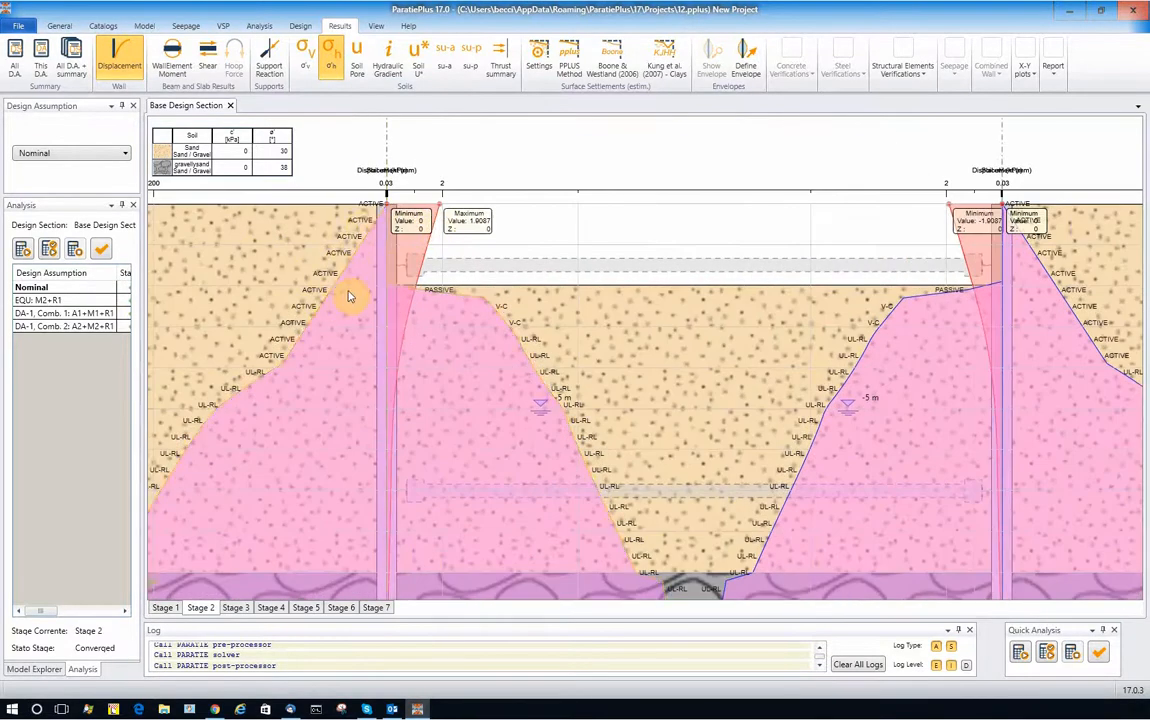
{"action": "scroll", "coordinate": [405, 295], "scroll_direction": "down", "scroll_amount": 2}
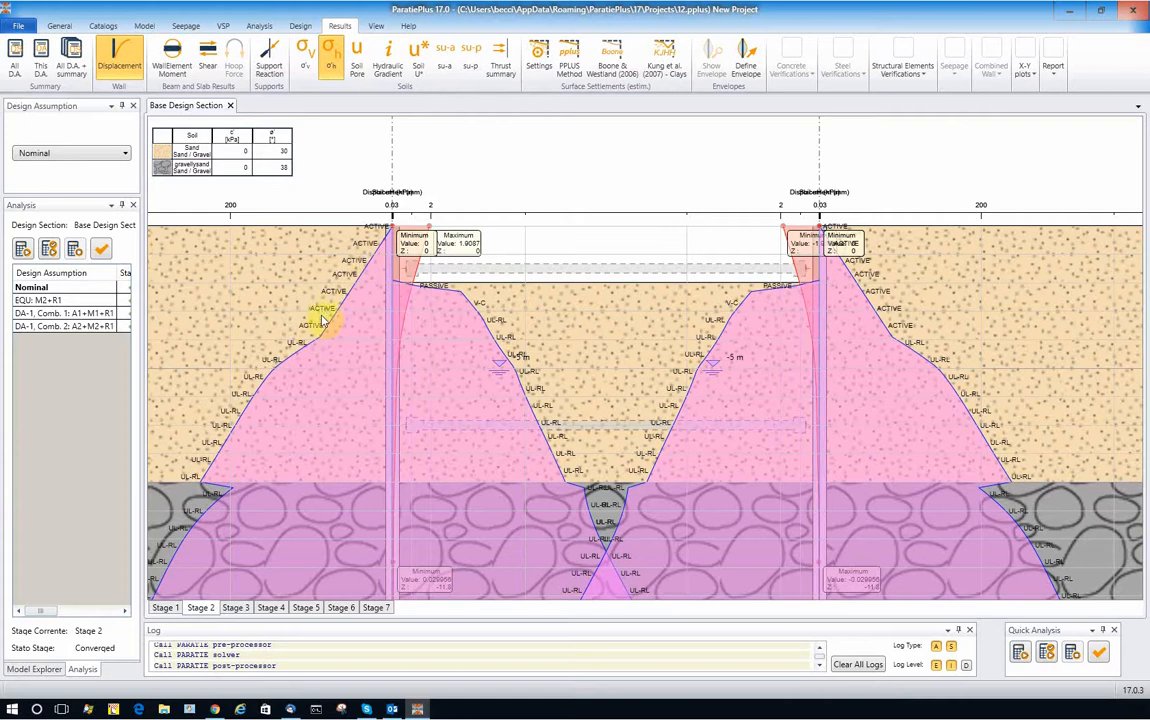
{"action": "scroll", "coordinate": [435, 289], "scroll_direction": "up", "scroll_amount": 3}
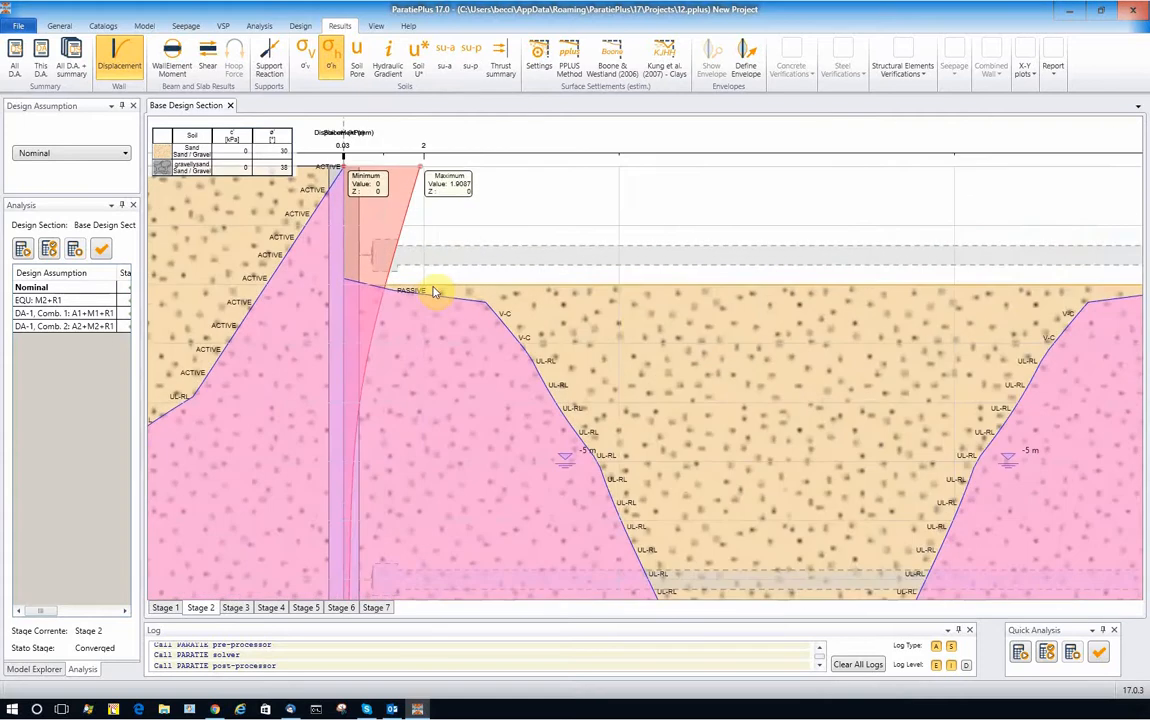
{"action": "scroll", "coordinate": [435, 289], "scroll_direction": "up", "scroll_amount": 2}
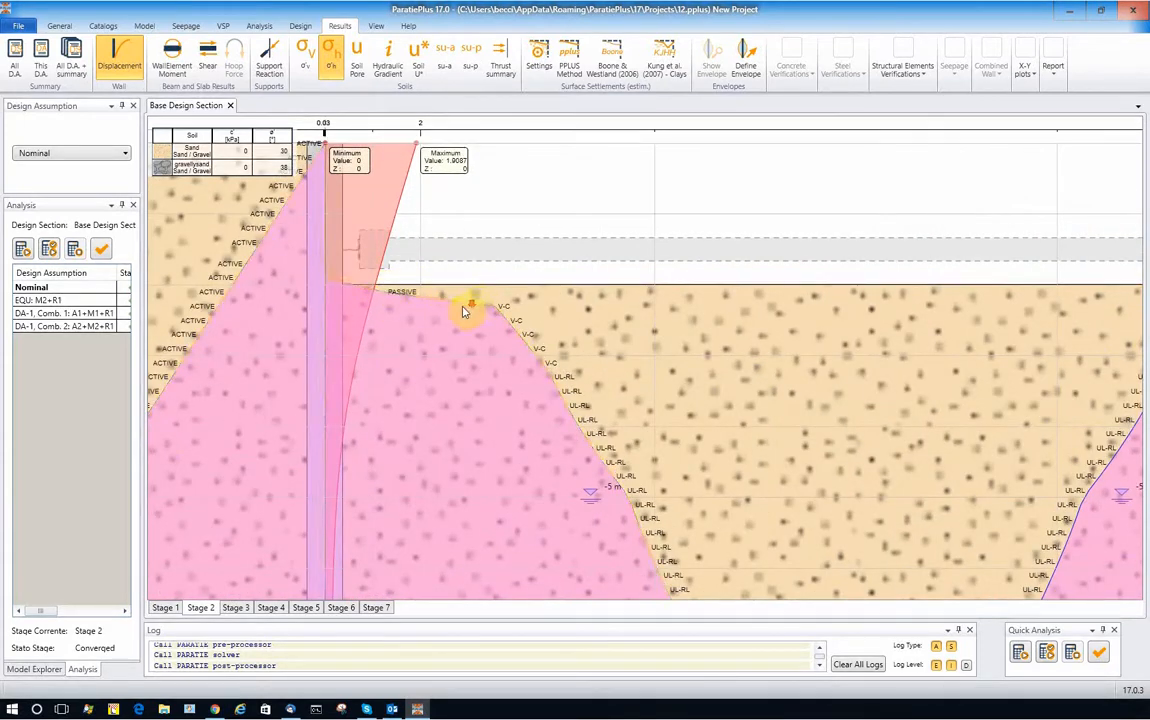
Display the Stage 2 soil pore pressure diagrams instead of the horizontal stresses and examine them along both walls
{"action": "scroll", "coordinate": [430, 312], "scroll_direction": "down", "scroll_amount": 3}
{"action": "left_click", "coordinate": [338, 70]}
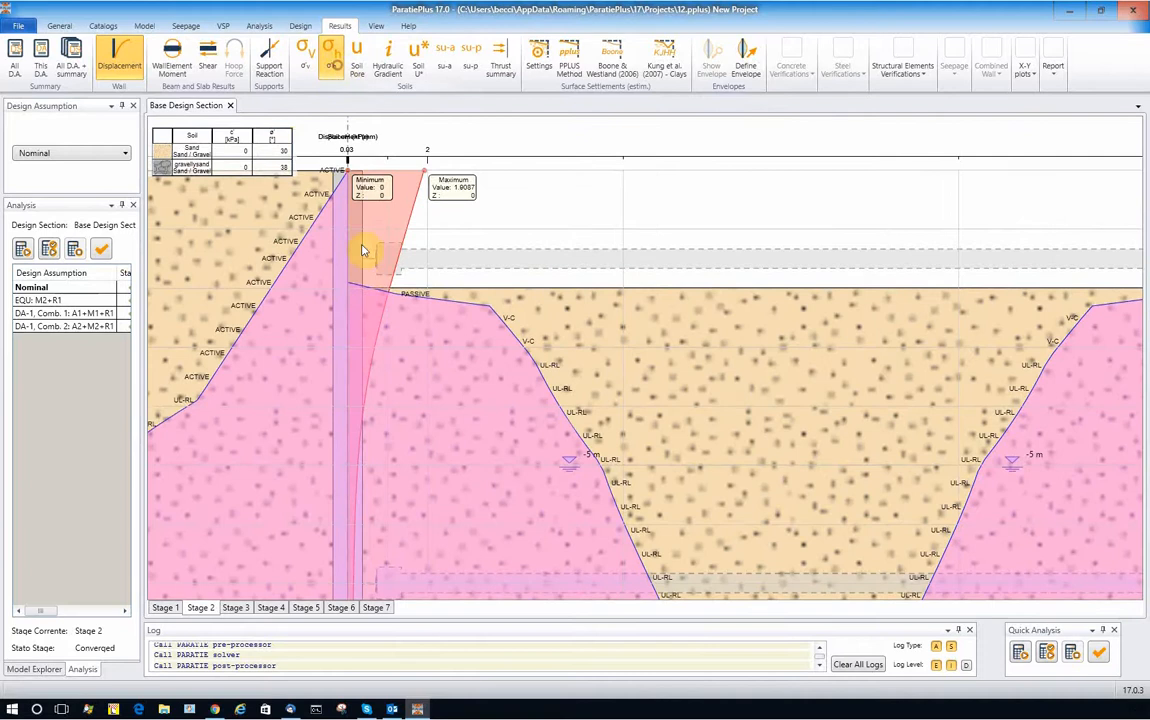
{"action": "scroll", "coordinate": [418, 230], "scroll_direction": "down", "scroll_amount": 4}
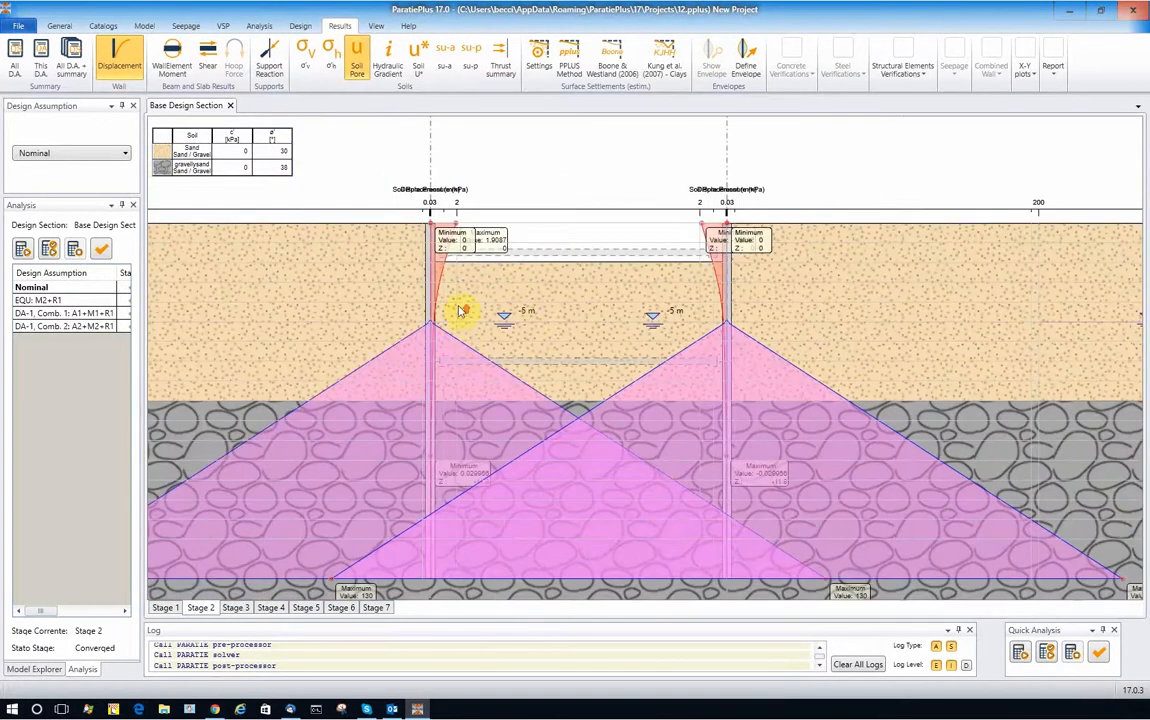
{"action": "scroll", "coordinate": [458, 315], "scroll_direction": "up", "scroll_amount": 2}
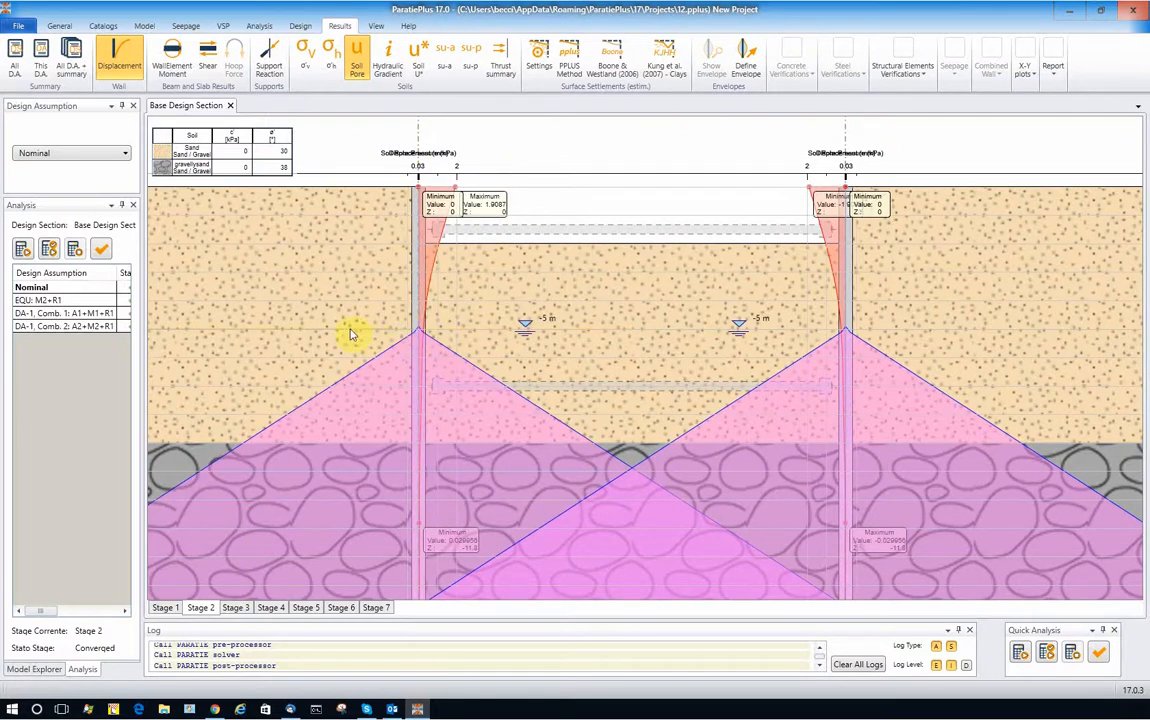
{"action": "scroll", "coordinate": [590, 330], "scroll_direction": "down", "scroll_amount": 2}
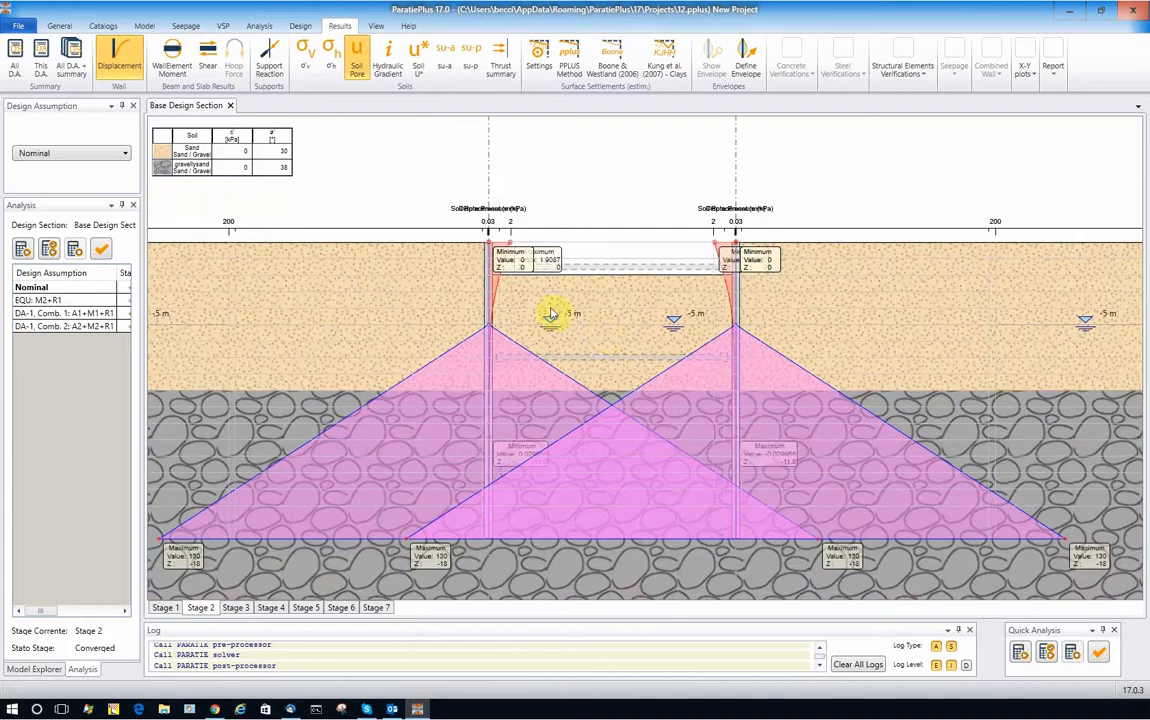
Show Stage 3 with only the wall displacement diagrams and examine the newly activated upper strut between the walls
{"action": "left_click", "coordinate": [356, 64]}
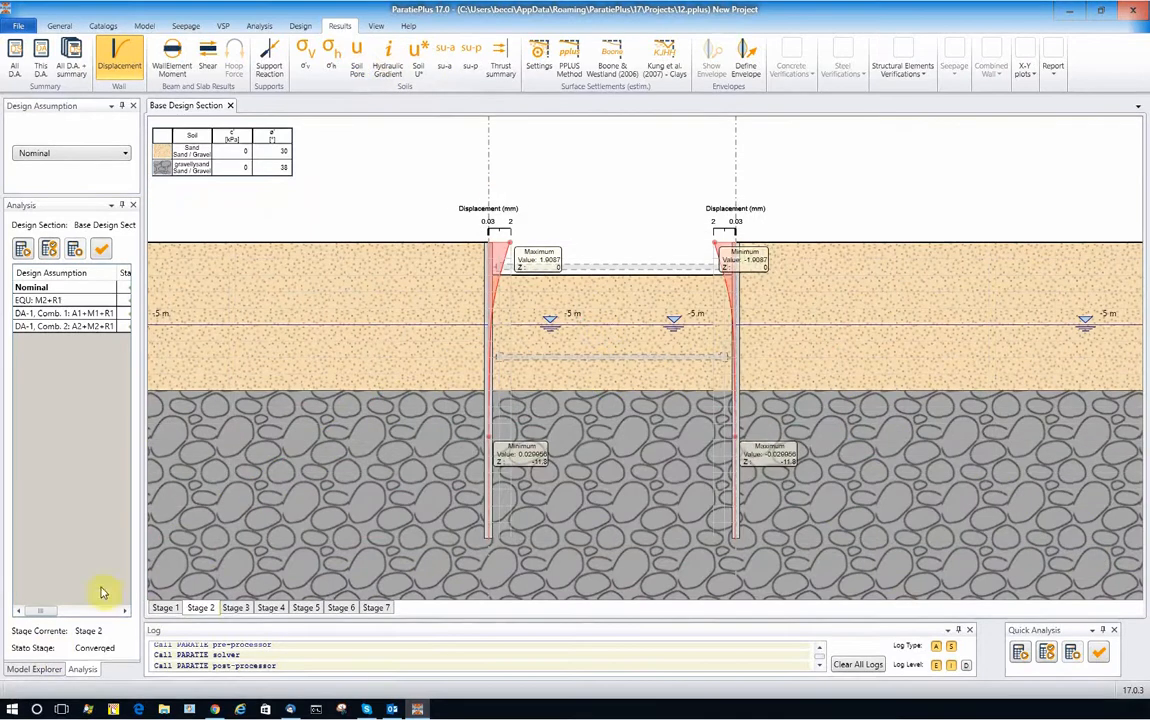
{"action": "left_click", "coordinate": [236, 608]}
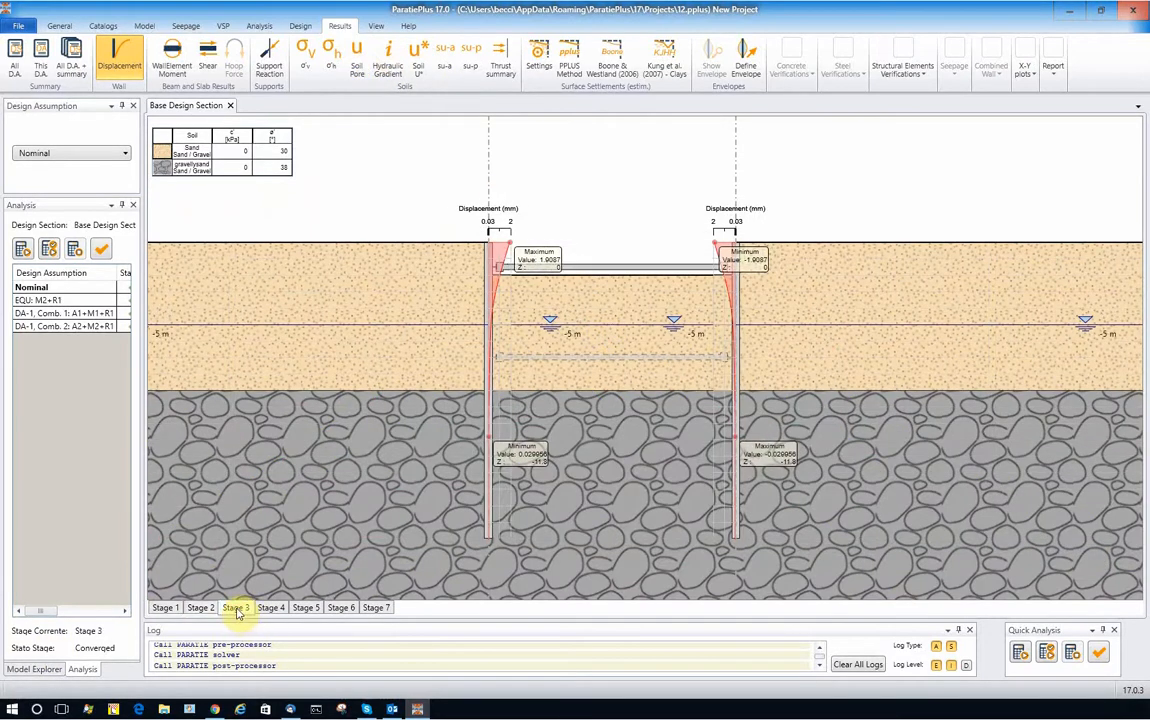
{"action": "scroll", "coordinate": [595, 242], "scroll_direction": "up", "scroll_amount": 1}
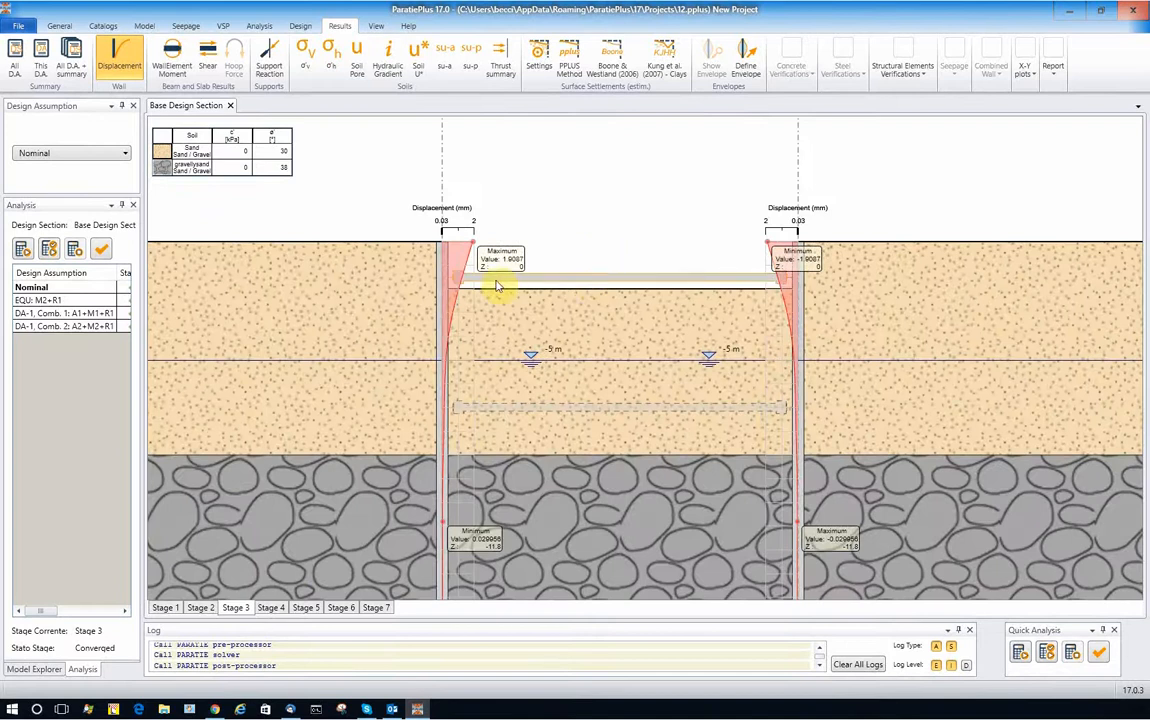
{"action": "scroll", "coordinate": [497, 287], "scroll_direction": "up", "scroll_amount": 1}
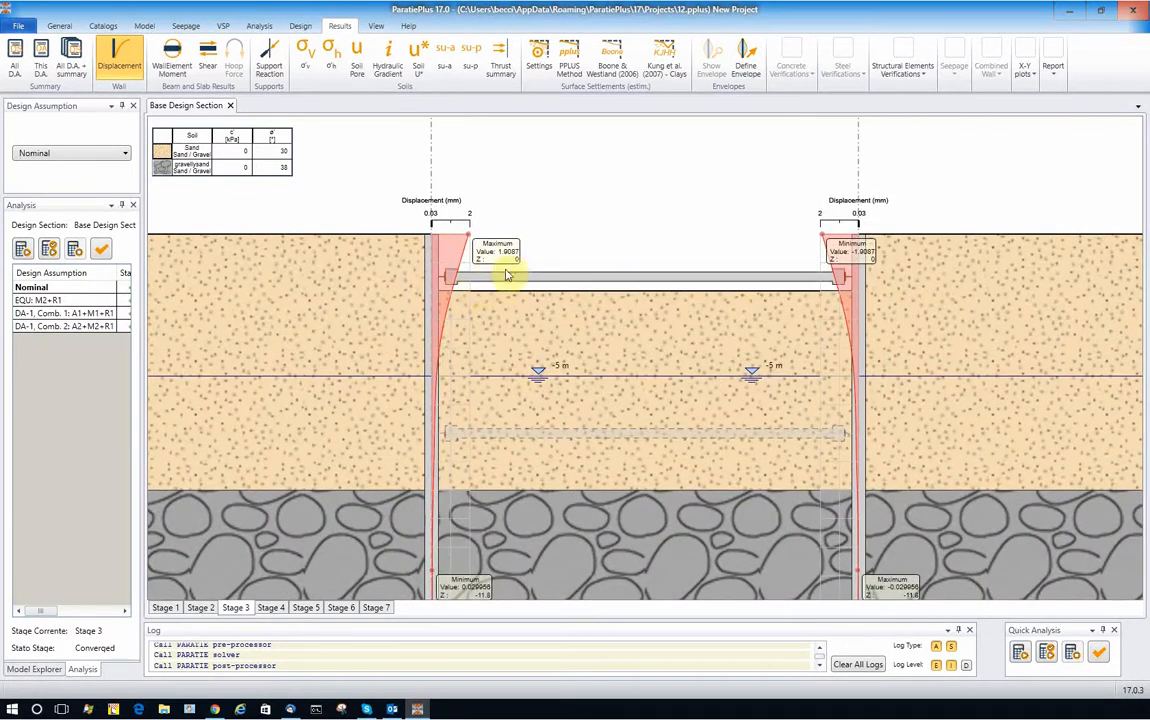
{"action": "scroll", "coordinate": [507, 275], "scroll_direction": "up", "scroll_amount": 1}
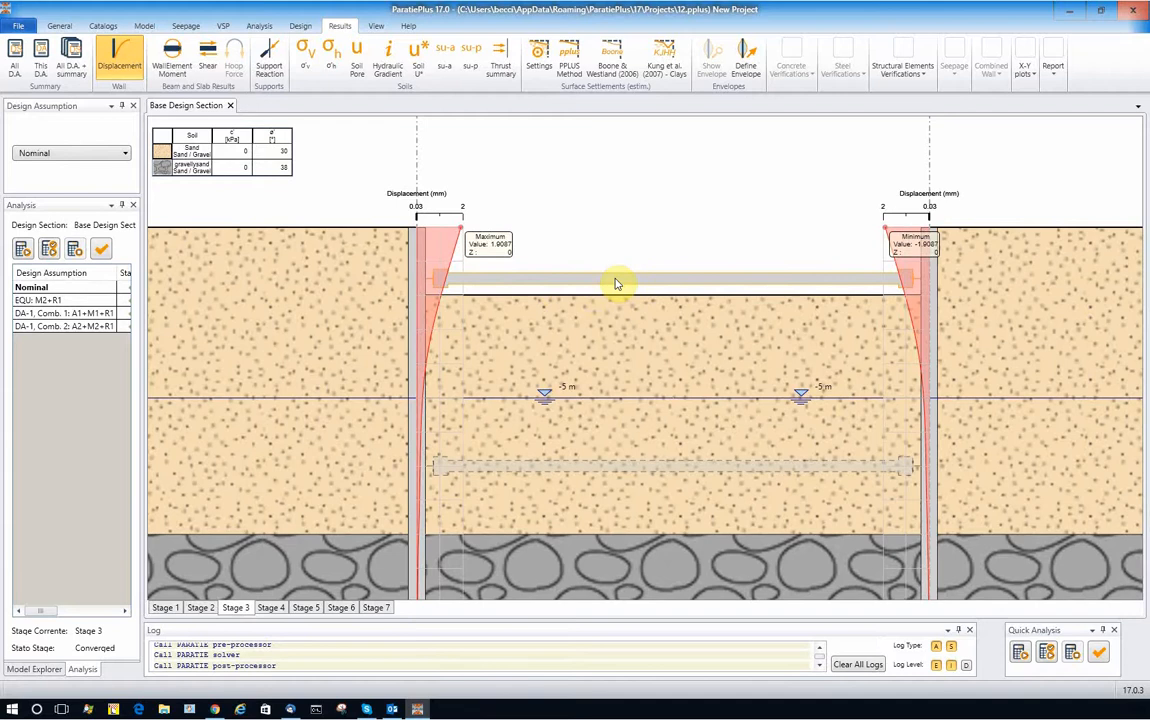
Show the Stage 4 wall displacement diagrams and examine the displacements at the wall heads and between the struts
{"action": "left_click", "coordinate": [272, 608]}
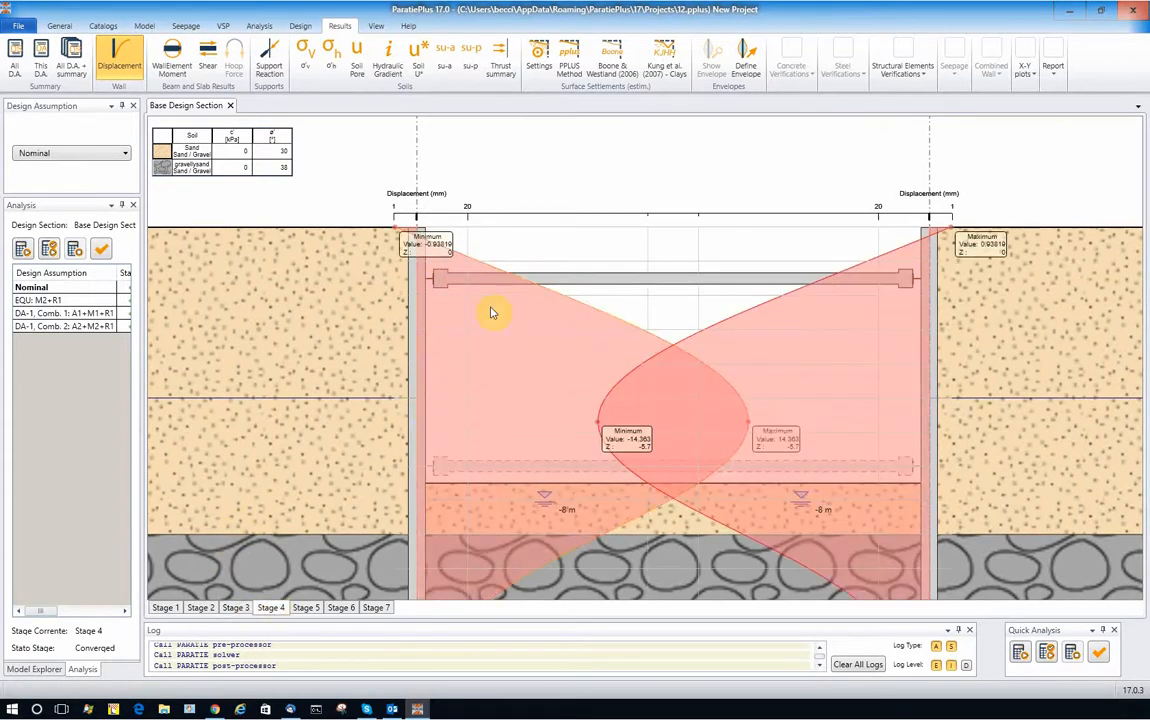
{"action": "scroll", "coordinate": [470, 260], "scroll_direction": "down", "scroll_amount": 2}
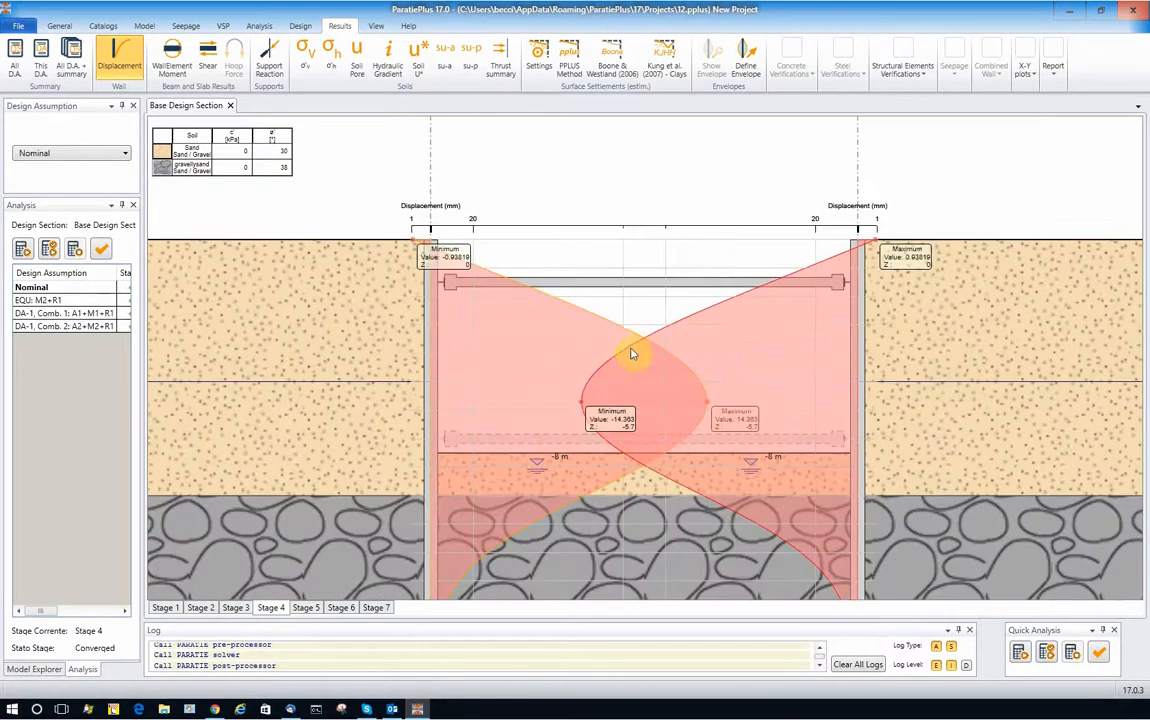
{"action": "scroll", "coordinate": [643, 425], "scroll_direction": "up", "scroll_amount": 1}
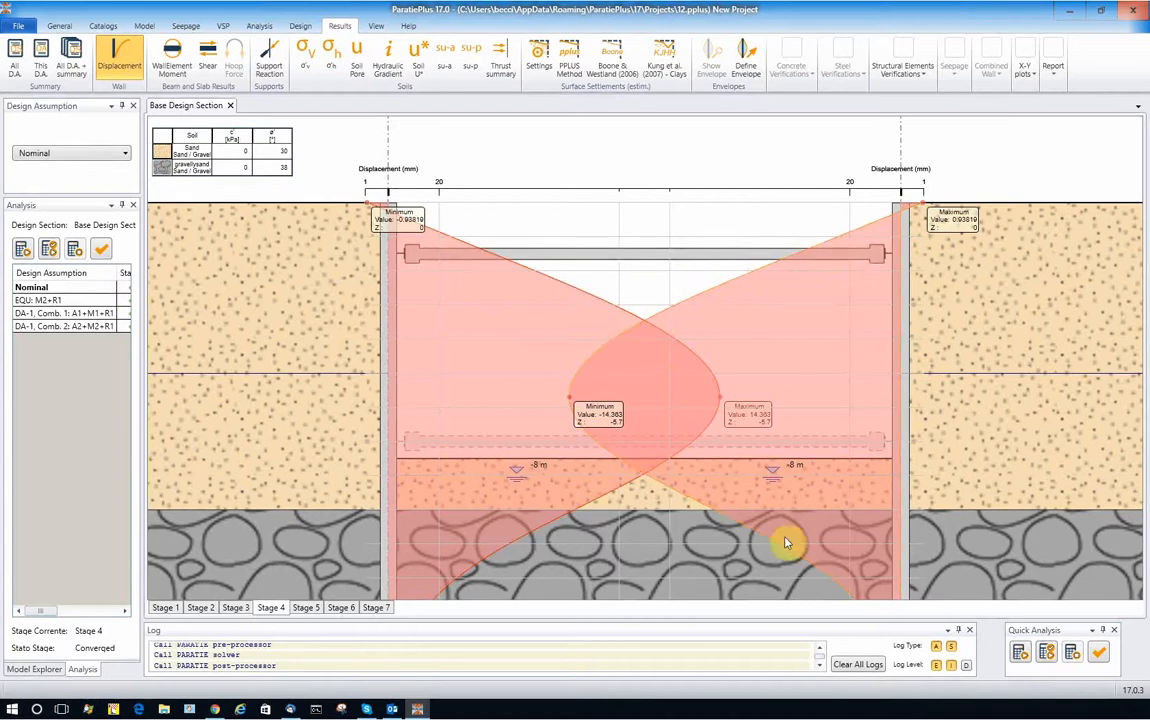
{"action": "scroll", "coordinate": [752, 406], "scroll_direction": "down", "scroll_amount": 3}
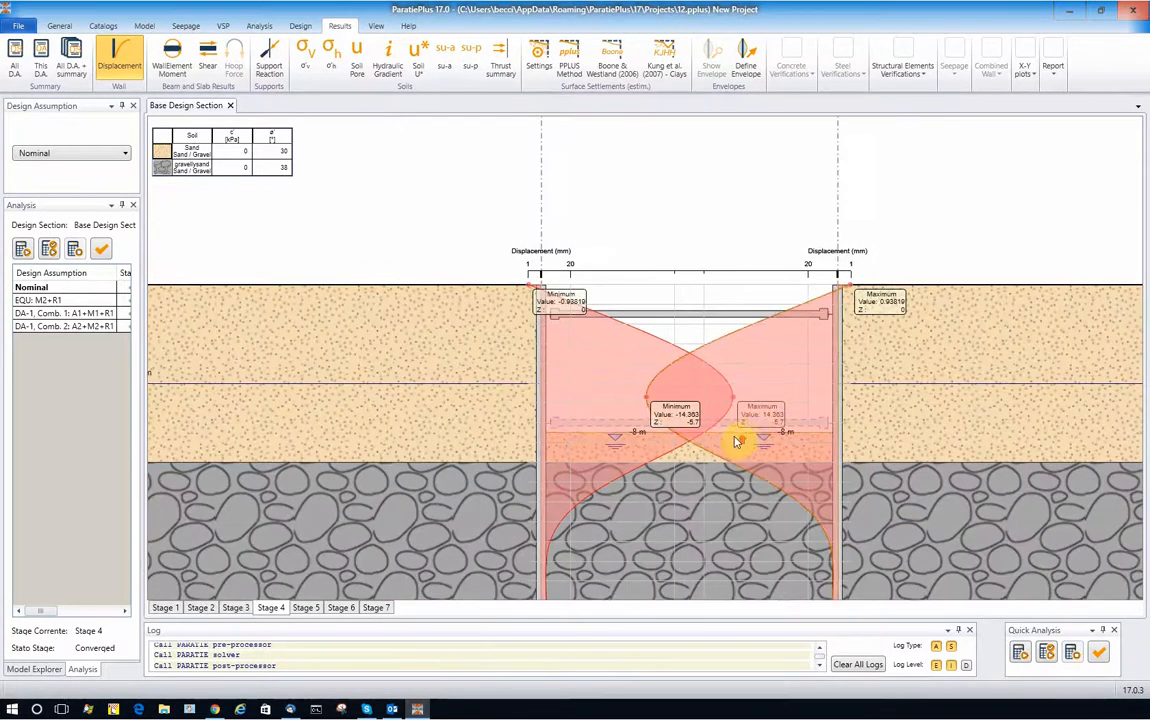
{"action": "scroll", "coordinate": [736, 441], "scroll_direction": "up", "scroll_amount": 4}
{"action": "scroll", "coordinate": [612, 376], "scroll_direction": "down", "scroll_amount": 1}
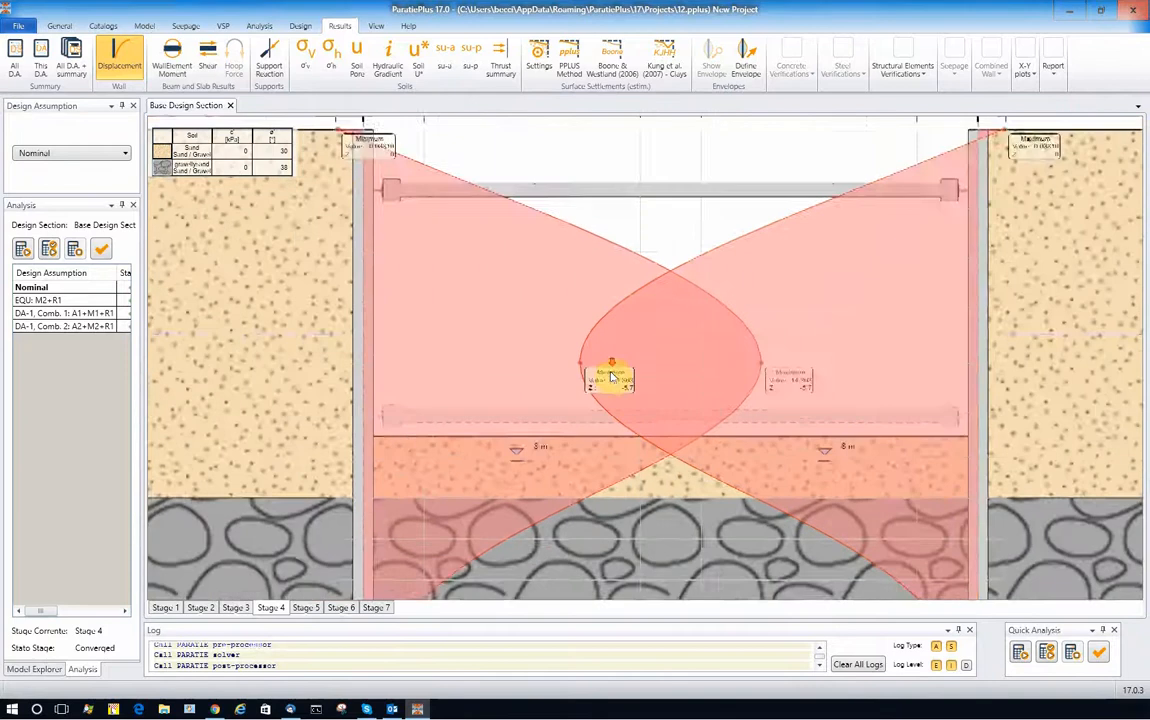
{"action": "scroll", "coordinate": [612, 376], "scroll_direction": "down", "scroll_amount": 2}
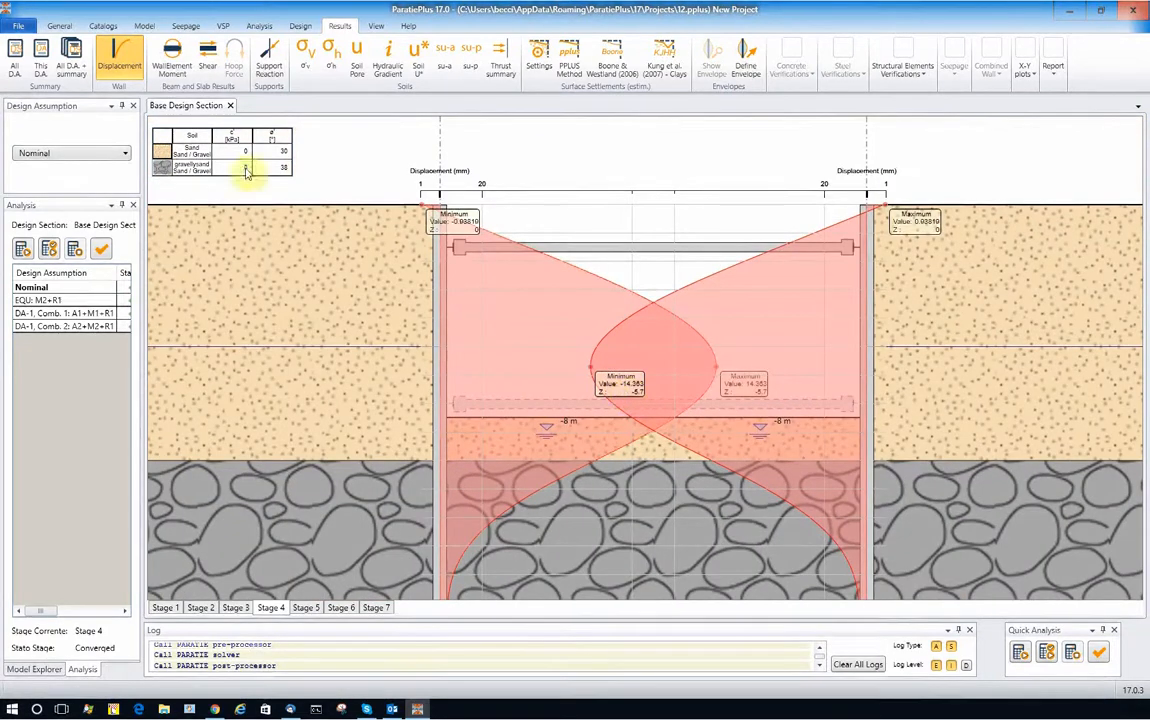
Replace the displacements with the wall bending moment diagrams for Stage 4 and examine the peak moments on both walls
{"action": "left_click", "coordinate": [120, 70]}
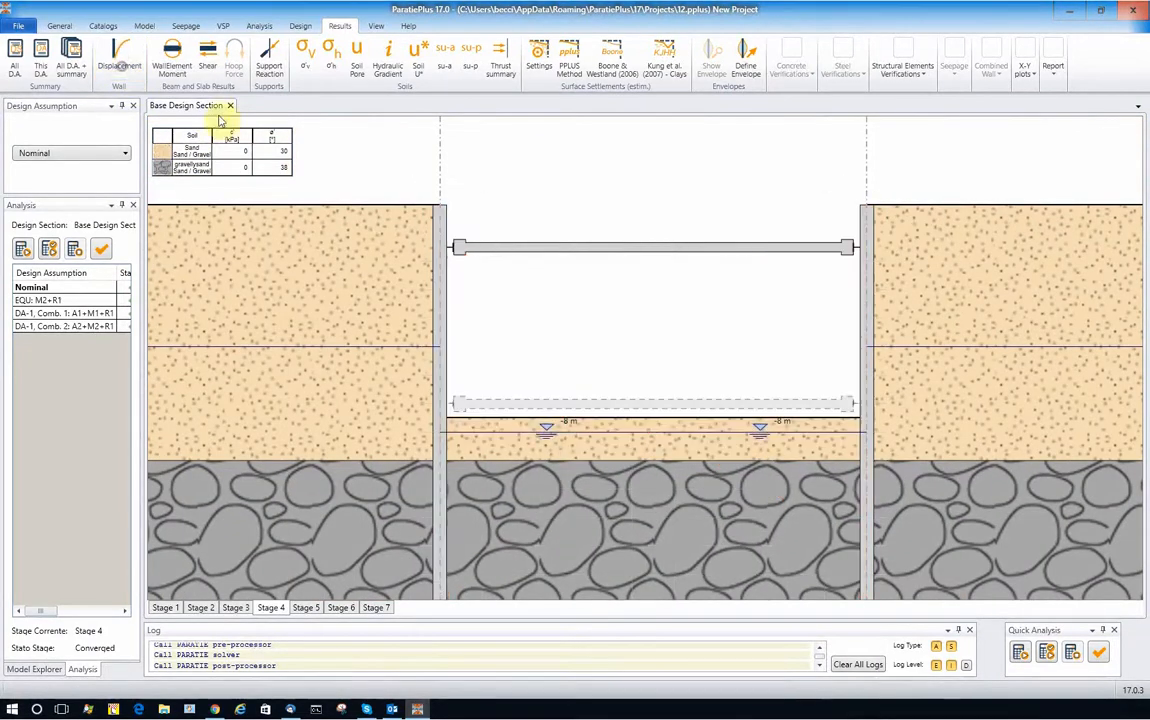
{"action": "left_click", "coordinate": [172, 62]}
{"action": "scroll", "coordinate": [500, 305], "scroll_direction": "down", "scroll_amount": 1}
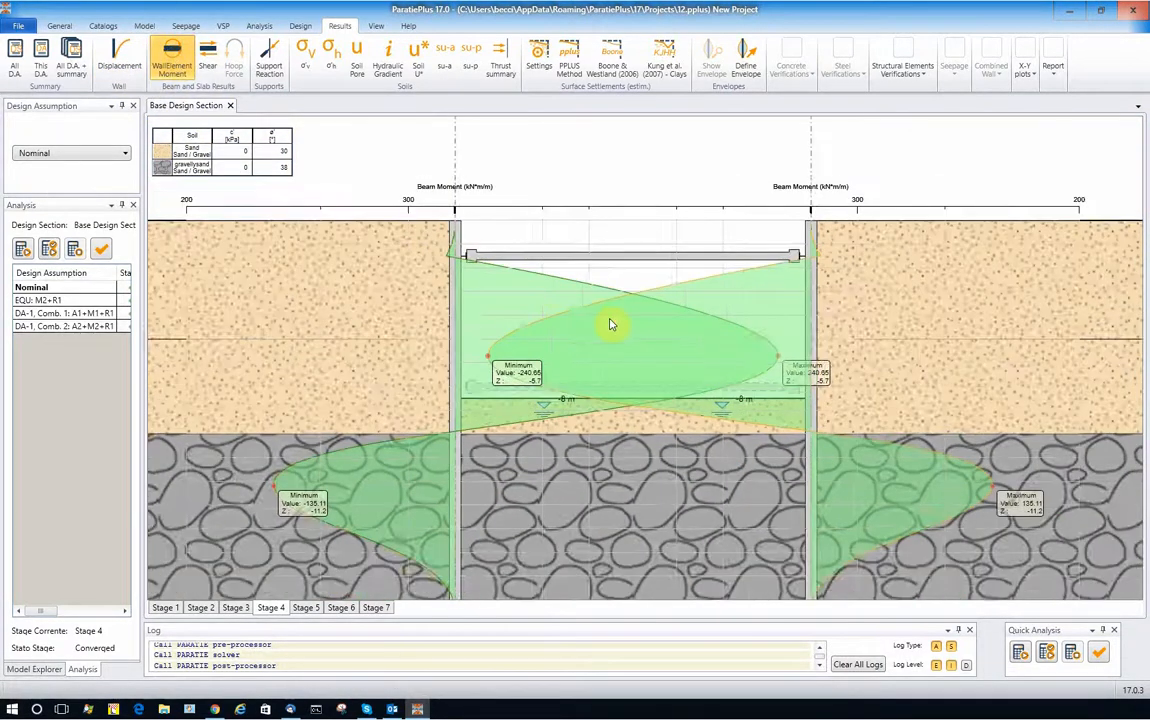
{"action": "scroll", "coordinate": [612, 324], "scroll_direction": "up", "scroll_amount": 1}
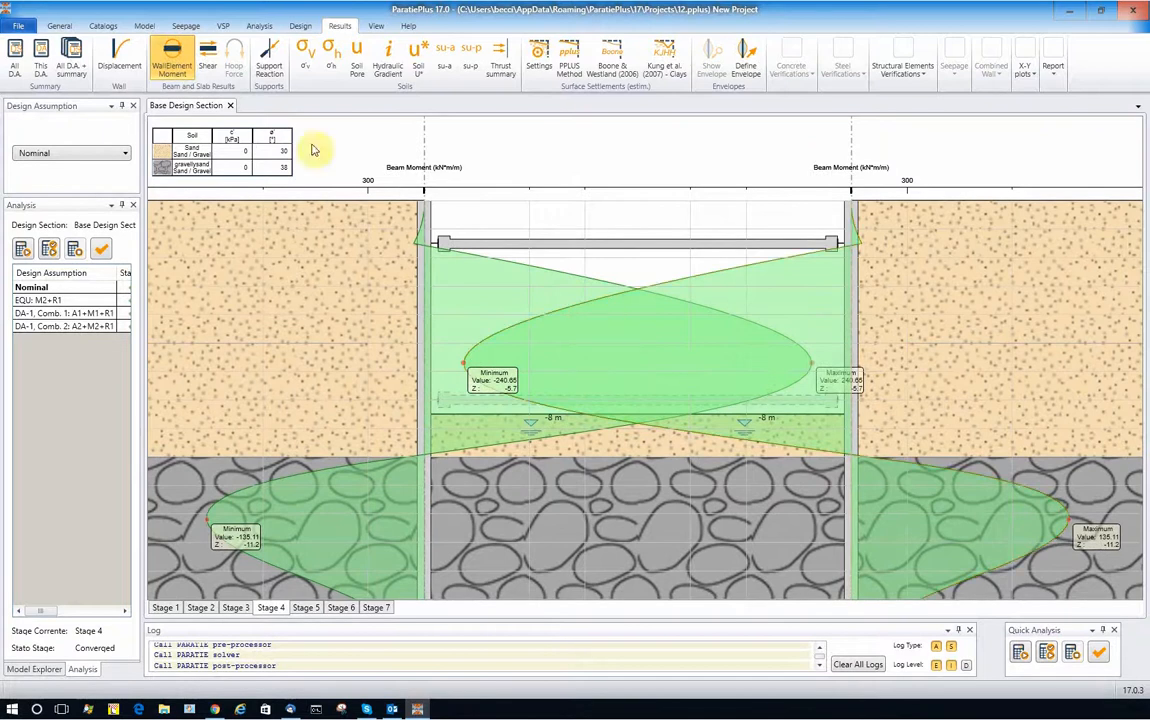
Display the support reactions instead of the moments for Stage 4 and examine the reaction at the upper strut's ends
{"action": "left_click", "coordinate": [172, 62]}
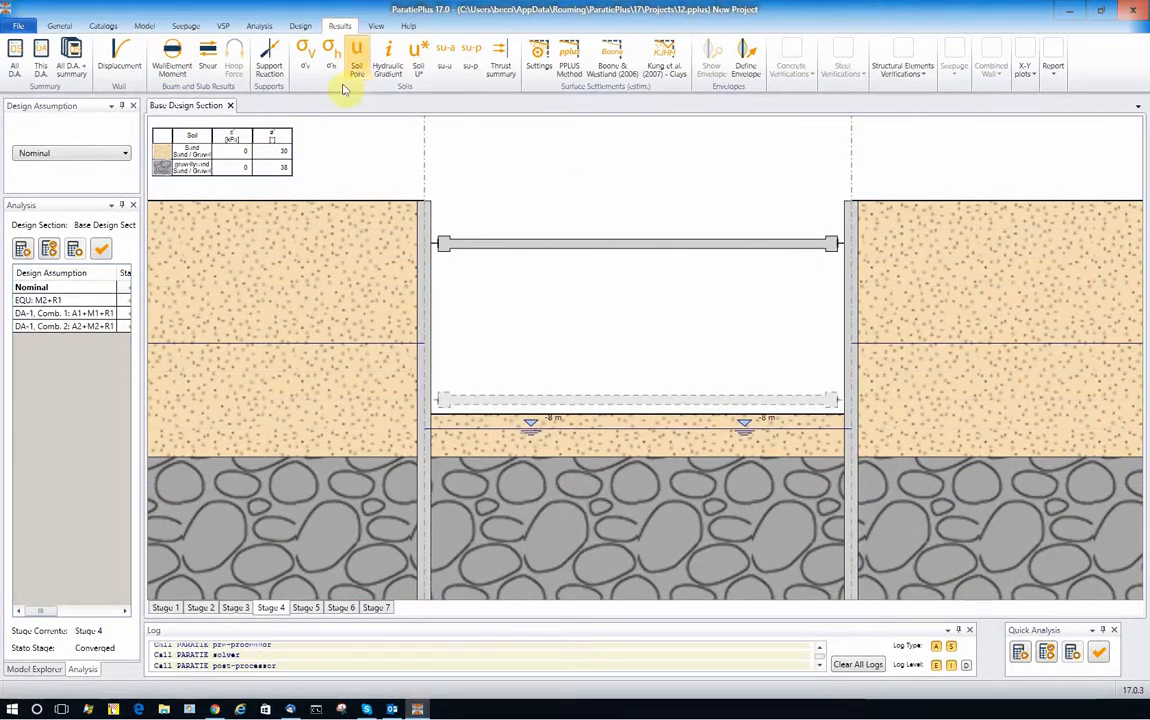
{"action": "left_click", "coordinate": [270, 68]}
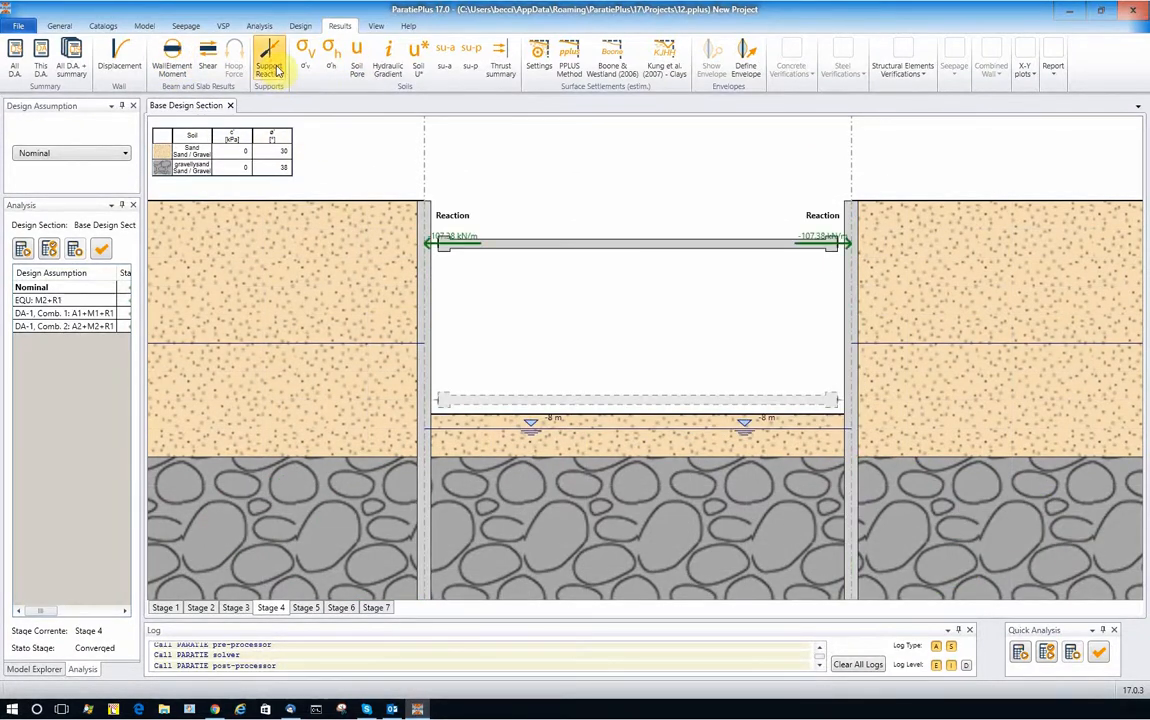
{"action": "scroll", "coordinate": [440, 260], "scroll_direction": "up", "scroll_amount": 4}
{"action": "scroll", "coordinate": [450, 318], "scroll_direction": "up", "scroll_amount": 1}
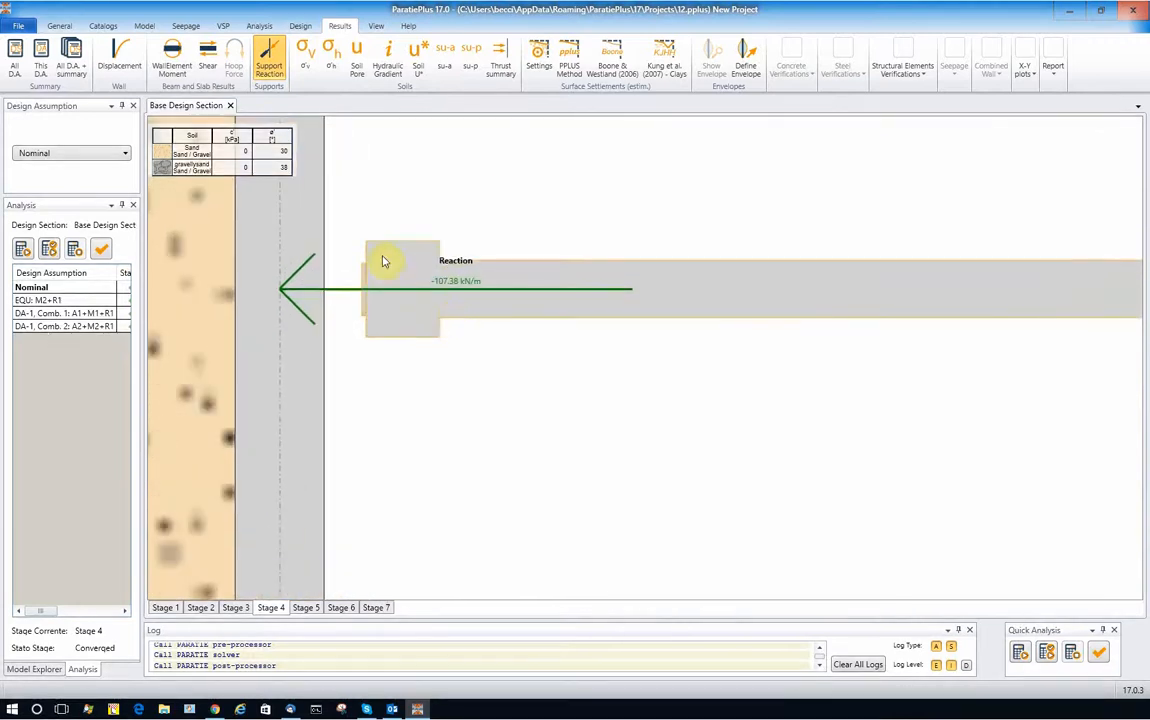
{"action": "scroll", "coordinate": [385, 255], "scroll_direction": "down", "scroll_amount": 1}
{"action": "scroll", "coordinate": [392, 264], "scroll_direction": "down", "scroll_amount": 1}
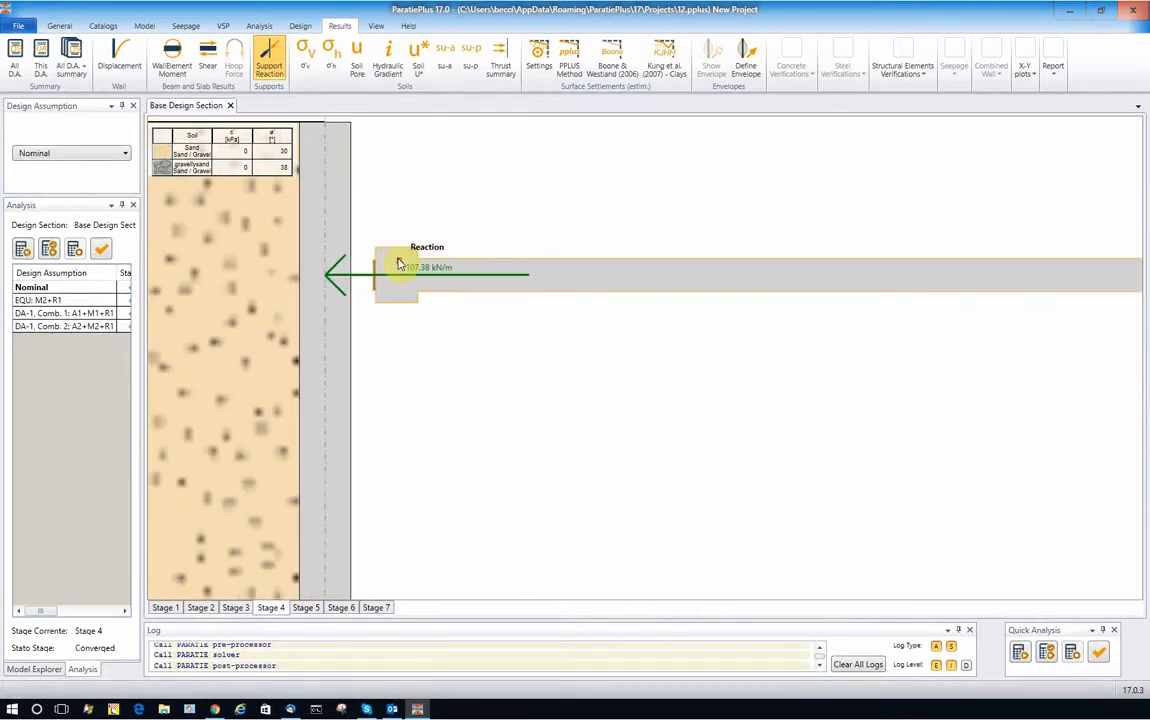
{"action": "scroll", "coordinate": [413, 282], "scroll_direction": "up", "scroll_amount": 1}
{"action": "scroll", "coordinate": [413, 282], "scroll_direction": "up", "scroll_amount": 1}
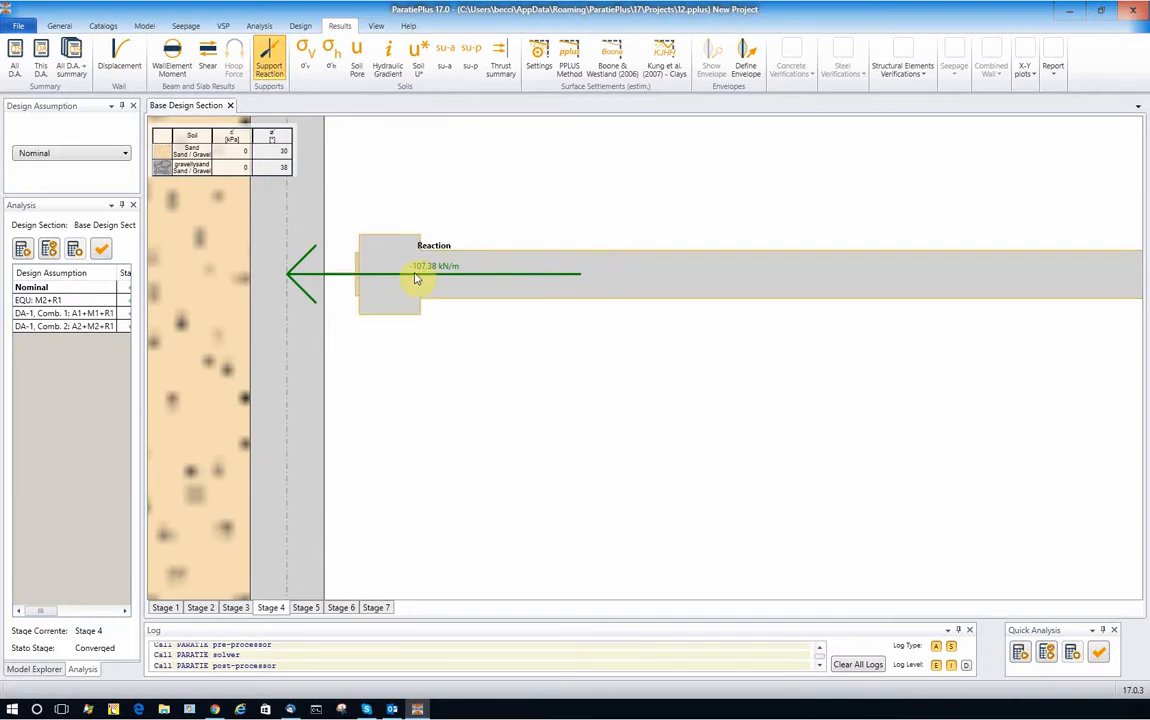
{"action": "scroll", "coordinate": [416, 279], "scroll_direction": "up", "scroll_amount": 2}
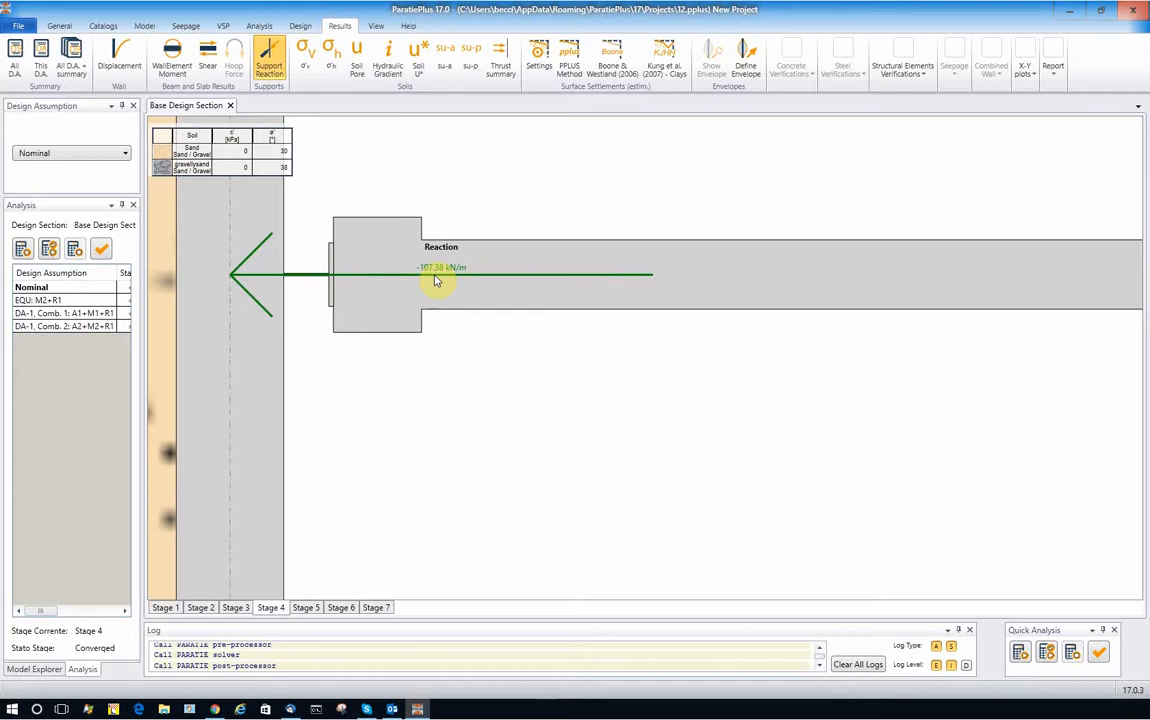
{"action": "scroll", "coordinate": [430, 283], "scroll_direction": "down", "scroll_amount": 2}
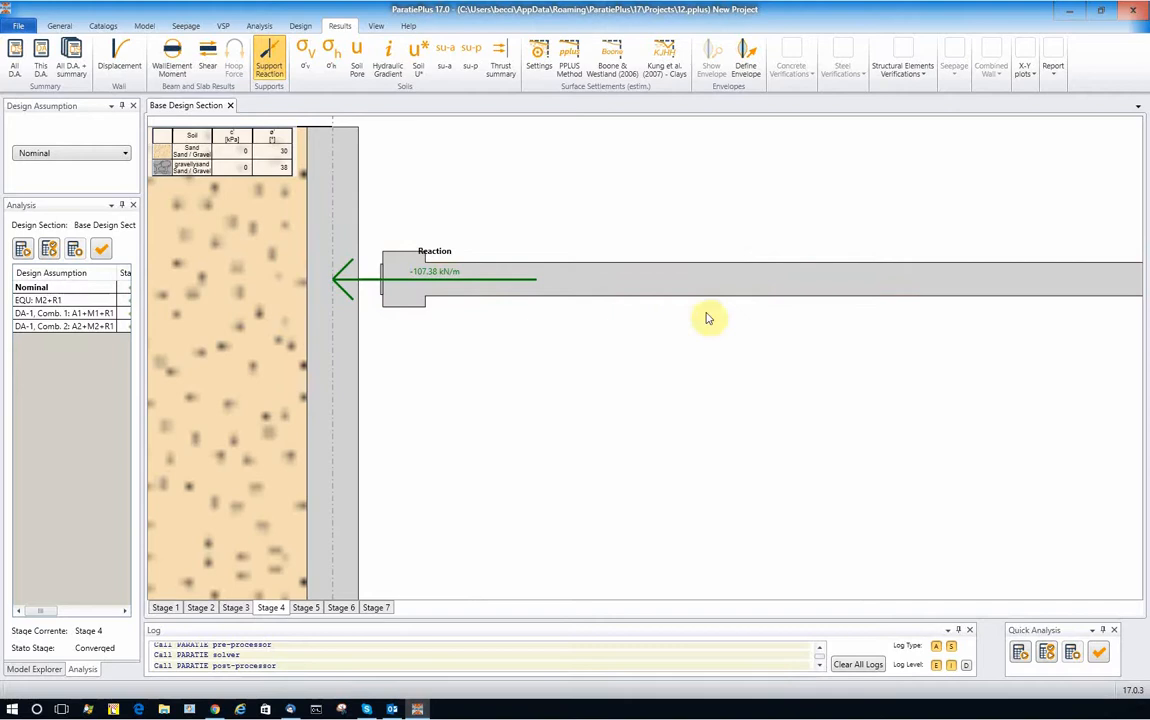
{"action": "scroll", "coordinate": [442, 303], "scroll_direction": "down", "scroll_amount": 2}
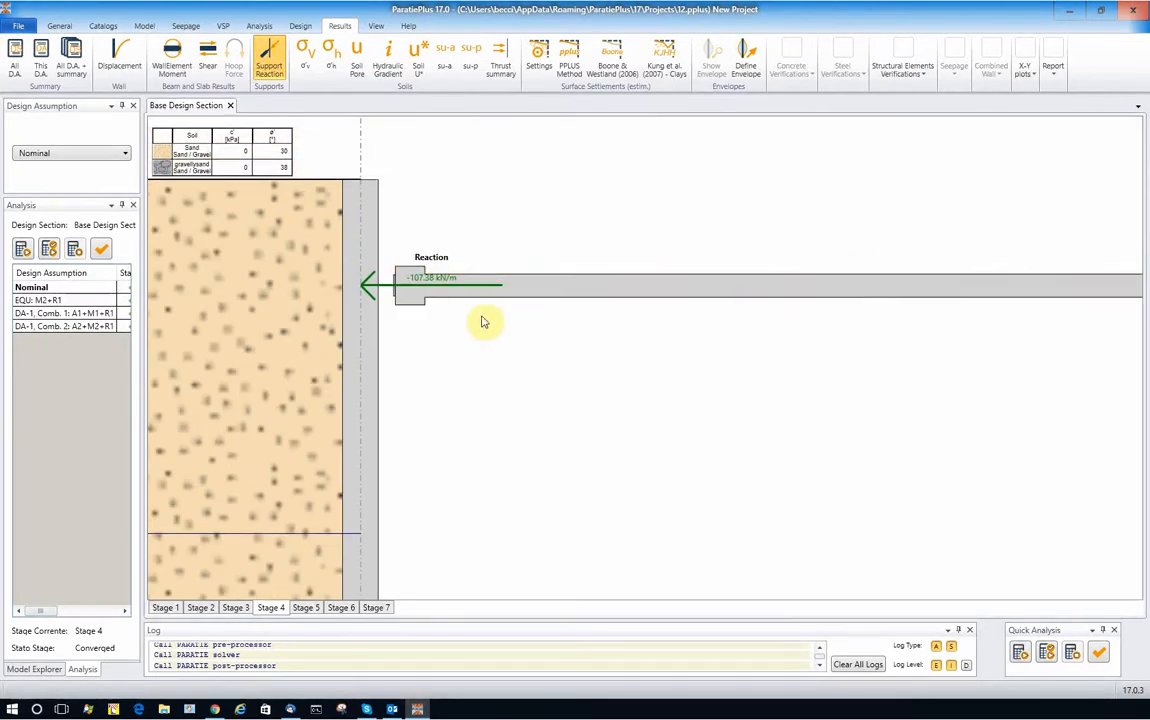
{"action": "scroll", "coordinate": [445, 285], "scroll_direction": "up", "scroll_amount": 4}
{"action": "scroll", "coordinate": [418, 312], "scroll_direction": "up", "scroll_amount": 1}
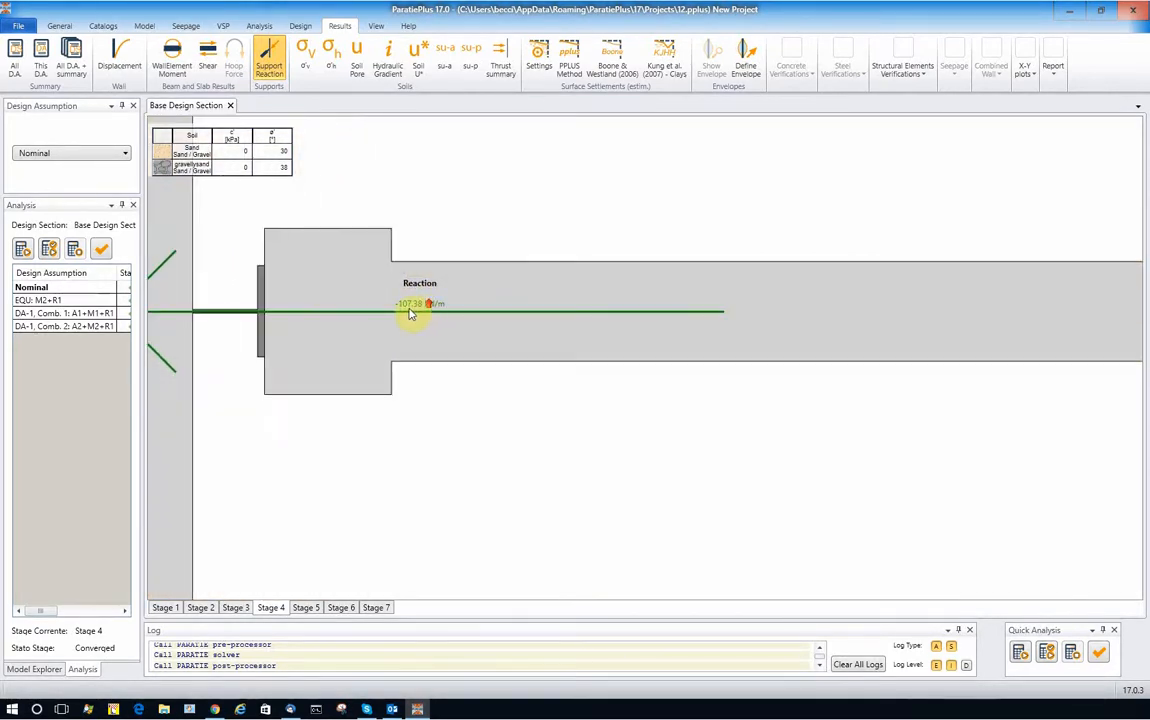
{"action": "scroll", "coordinate": [411, 312], "scroll_direction": "down", "scroll_amount": 1}
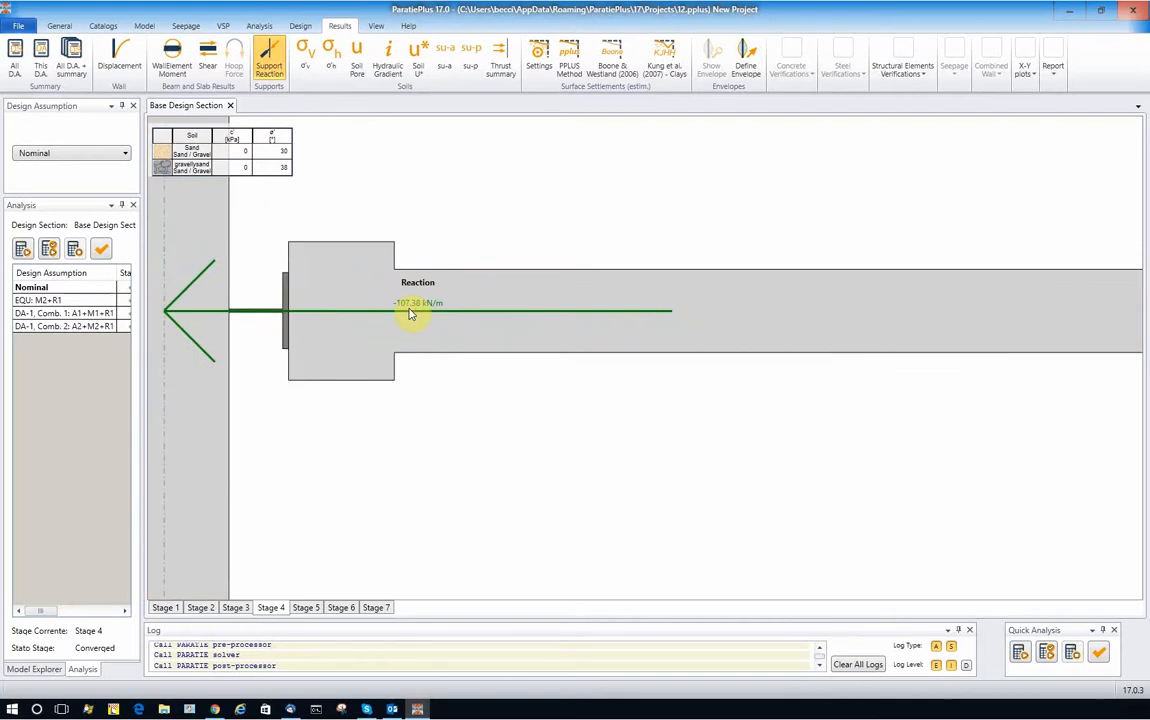
{"action": "scroll", "coordinate": [409, 313], "scroll_direction": "down", "scroll_amount": 4}
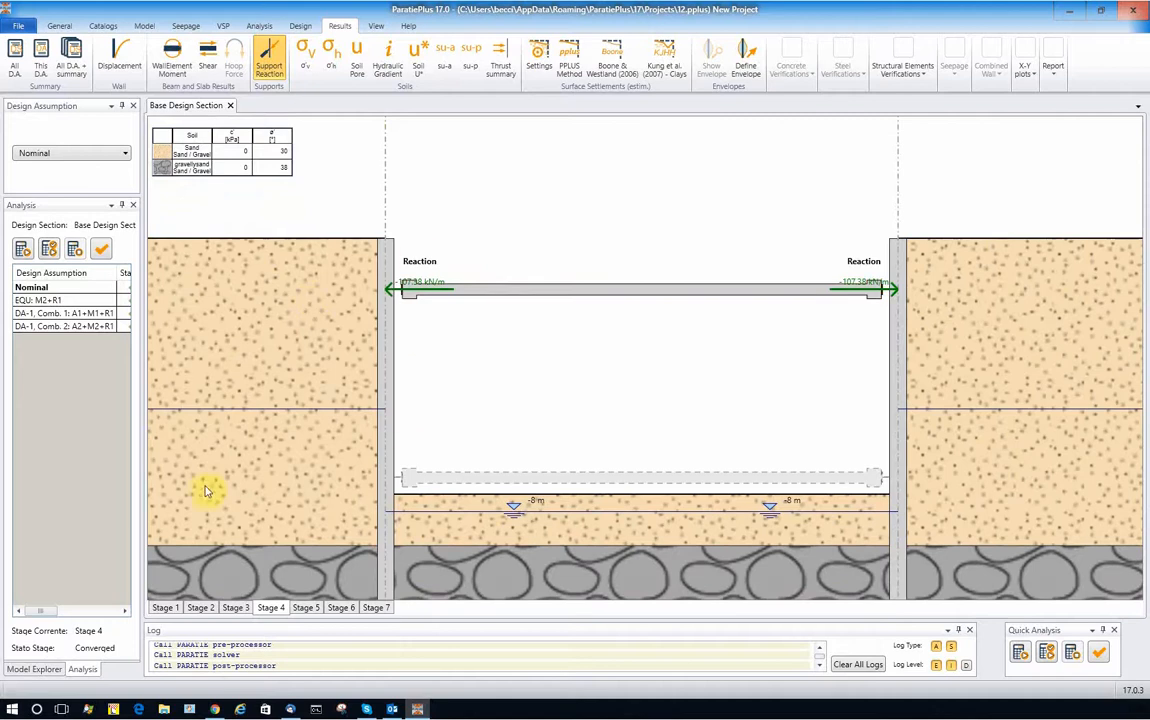
Show the Stage 5 support reactions and examine the reaction at the newly activated lower strut
{"action": "left_click", "coordinate": [304, 607]}
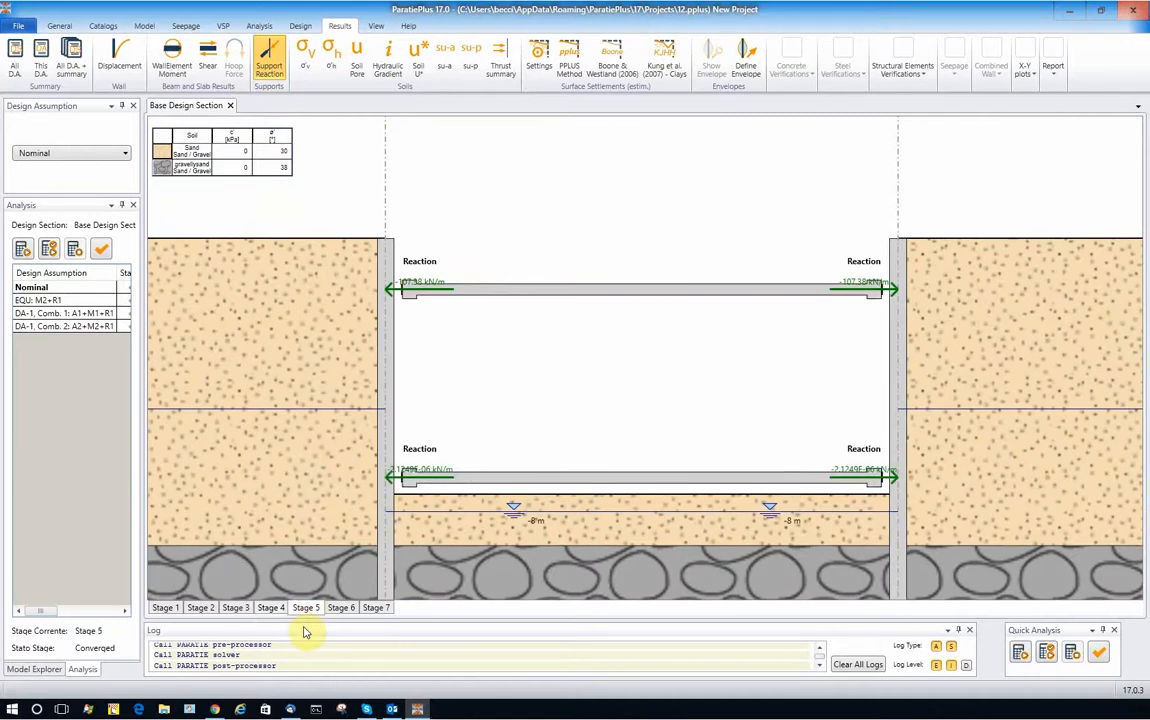
{"action": "scroll", "coordinate": [502, 474], "scroll_direction": "up", "scroll_amount": 1}
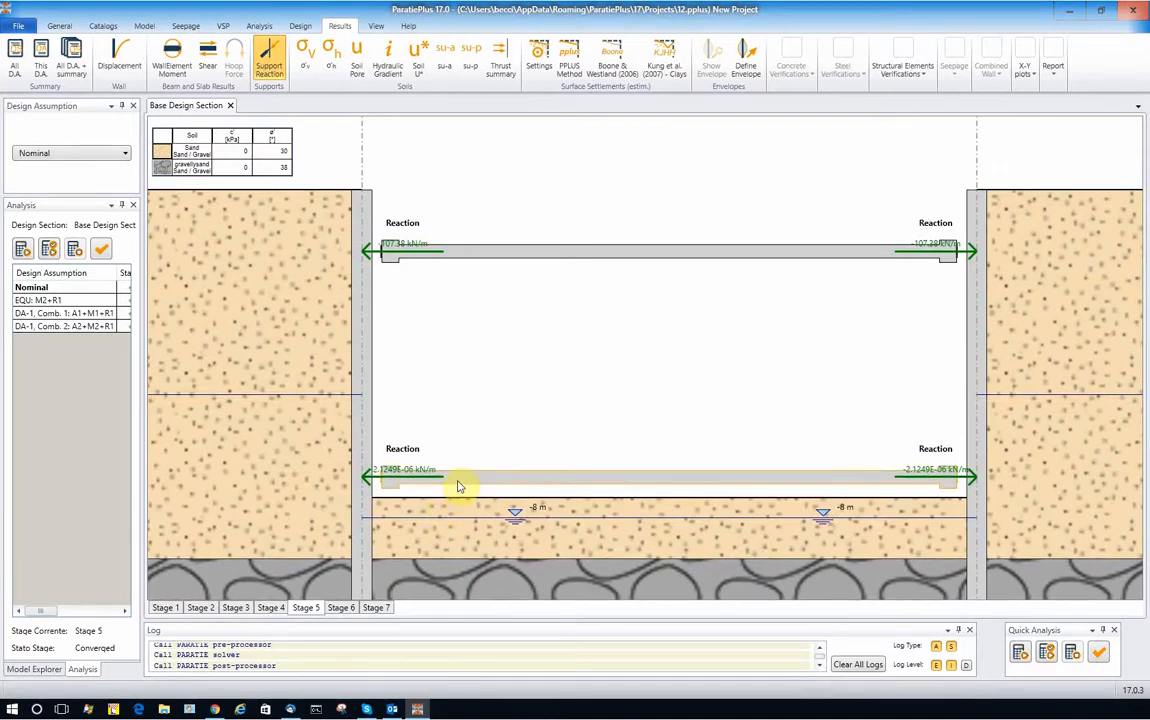
{"action": "scroll", "coordinate": [403, 487], "scroll_direction": "up", "scroll_amount": 4}
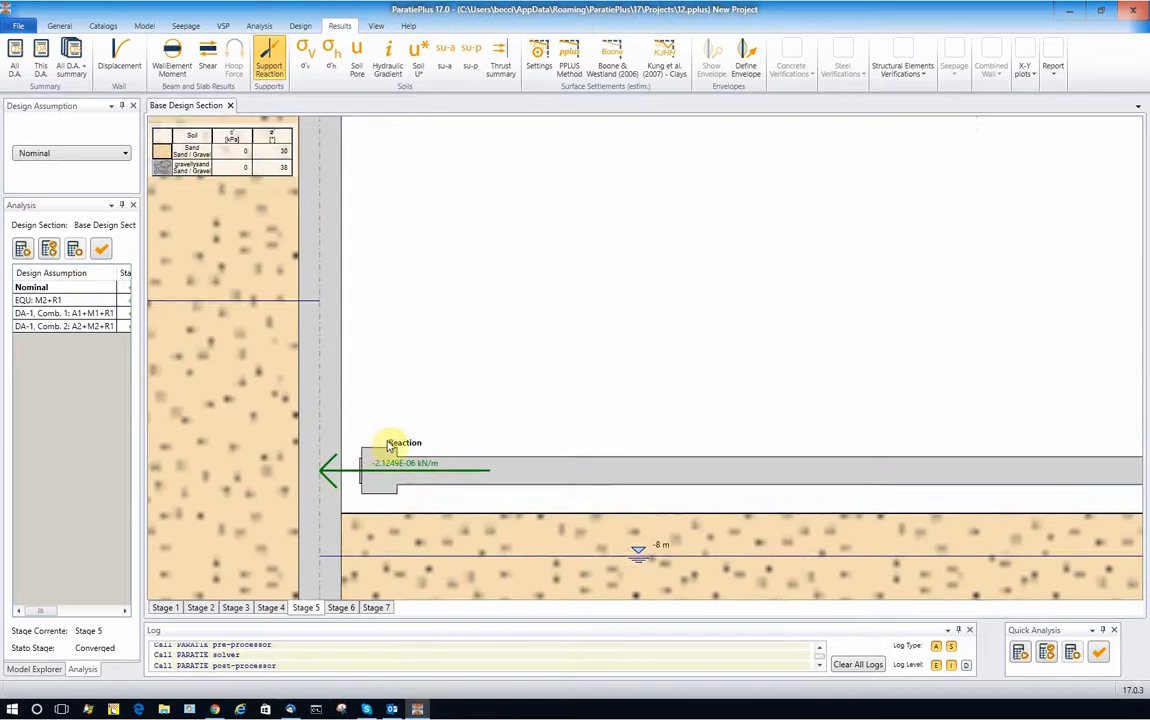
{"action": "scroll", "coordinate": [400, 450], "scroll_direction": "down", "scroll_amount": 4}
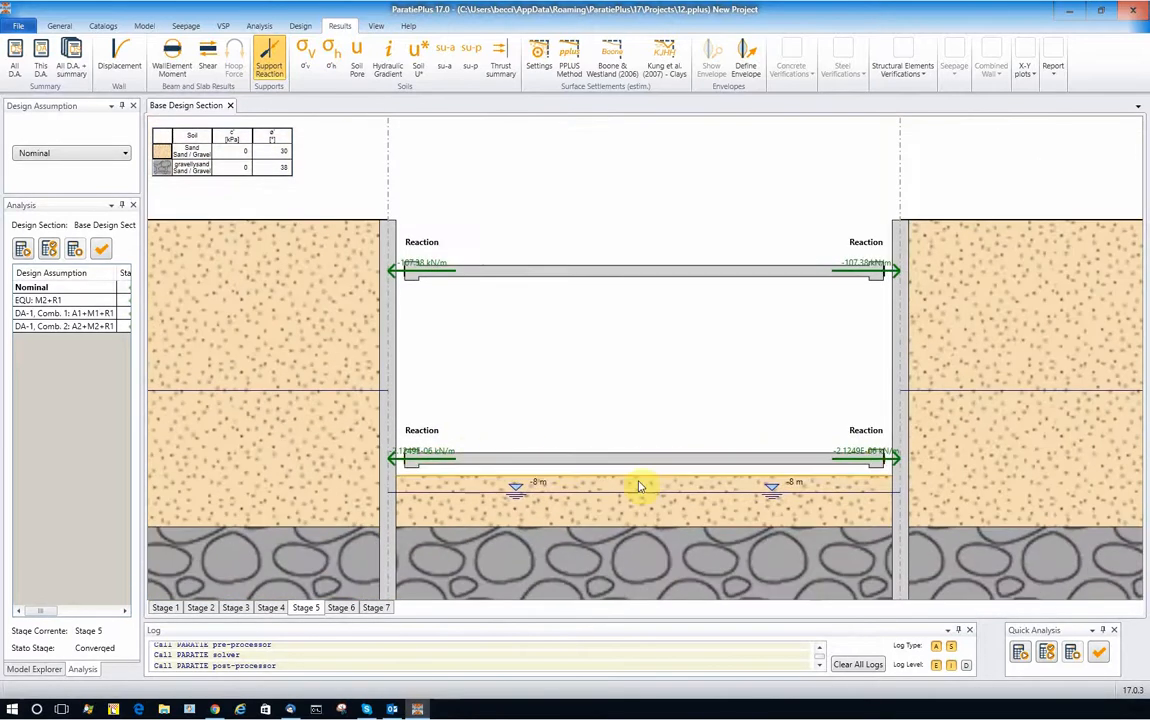
{"action": "scroll", "coordinate": [433, 461], "scroll_direction": "up", "scroll_amount": 2}
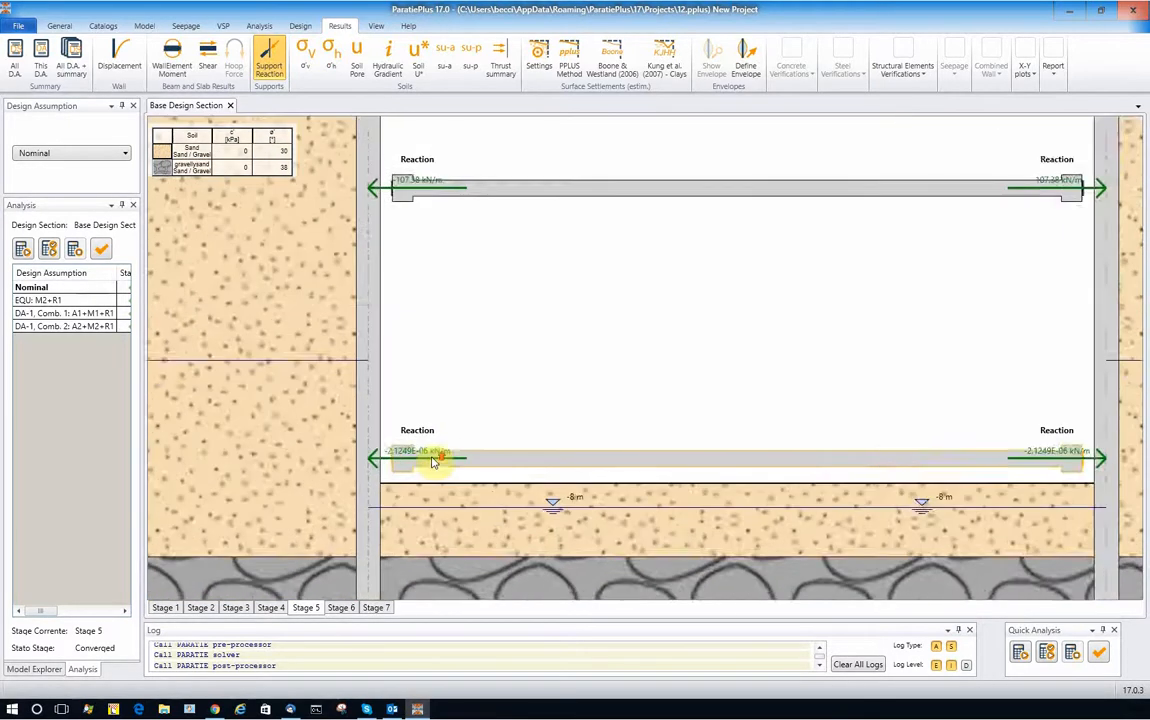
{"action": "scroll", "coordinate": [433, 461], "scroll_direction": "up", "scroll_amount": 1}
{"action": "scroll", "coordinate": [440, 459], "scroll_direction": "down", "scroll_amount": 1}
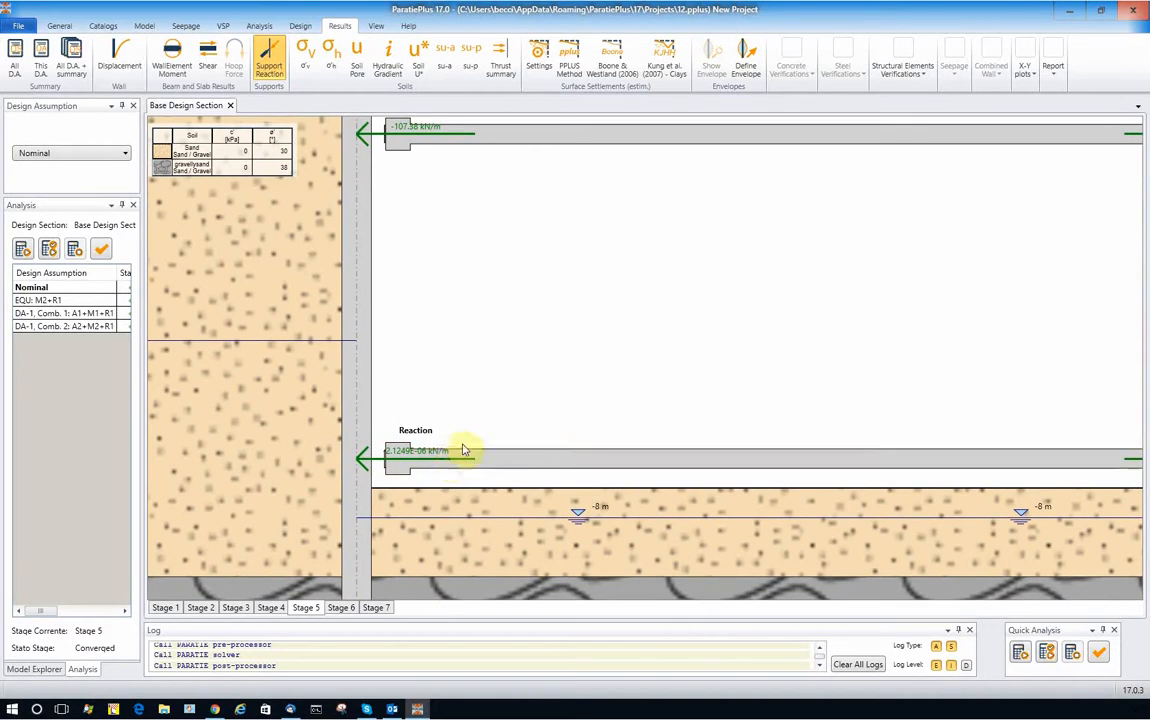
Show the Stage 6 support reactions and examine the reaction at the lower strut's connection to the left wall
{"action": "scroll", "coordinate": [460, 465], "scroll_direction": "down", "scroll_amount": 1}
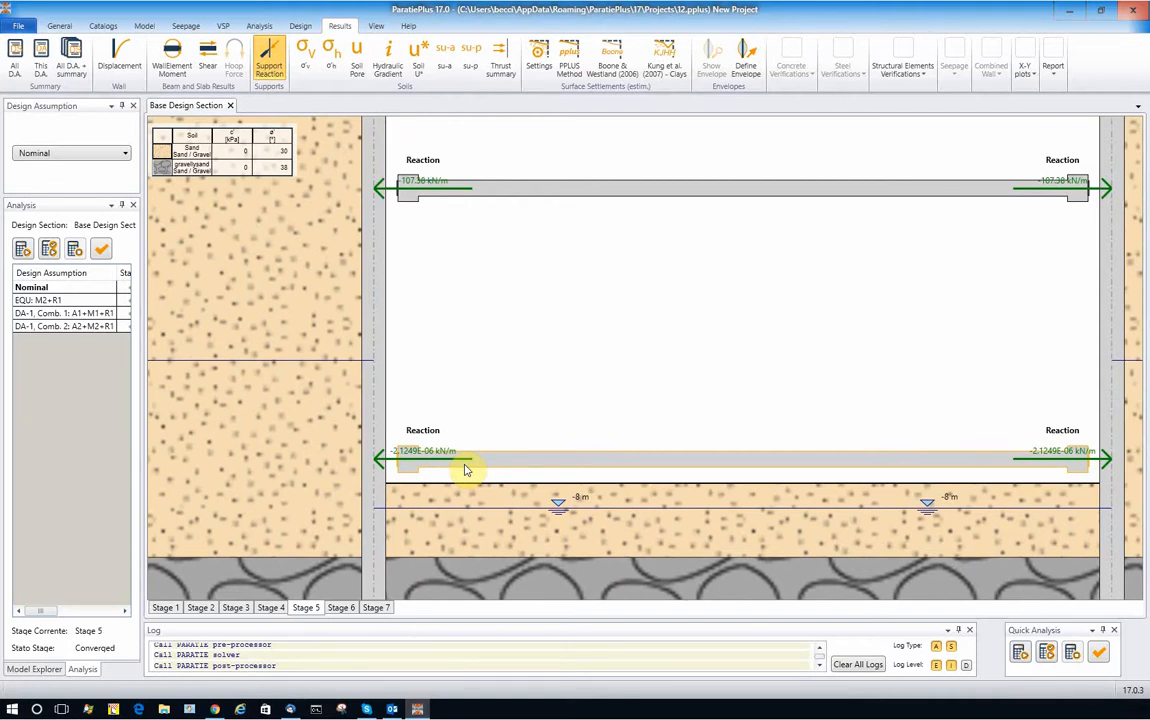
{"action": "left_click", "coordinate": [340, 609]}
{"action": "scroll", "coordinate": [411, 470], "scroll_direction": "up", "scroll_amount": 4}
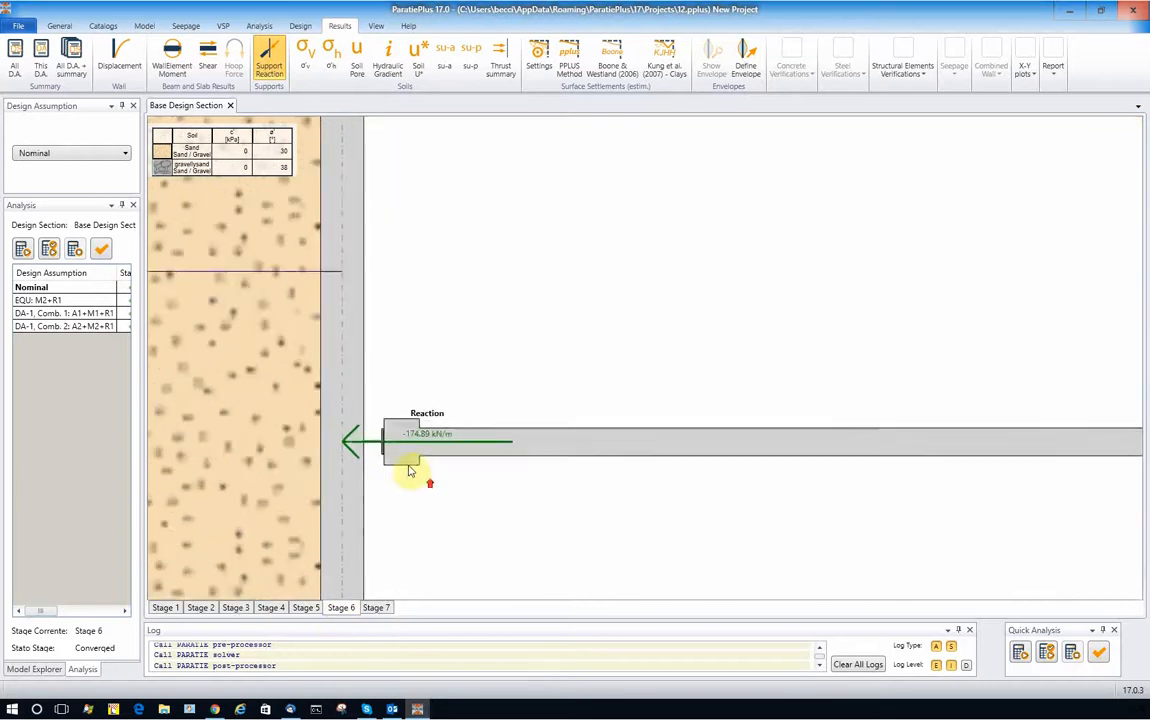
{"action": "scroll", "coordinate": [410, 445], "scroll_direction": "down", "scroll_amount": 3}
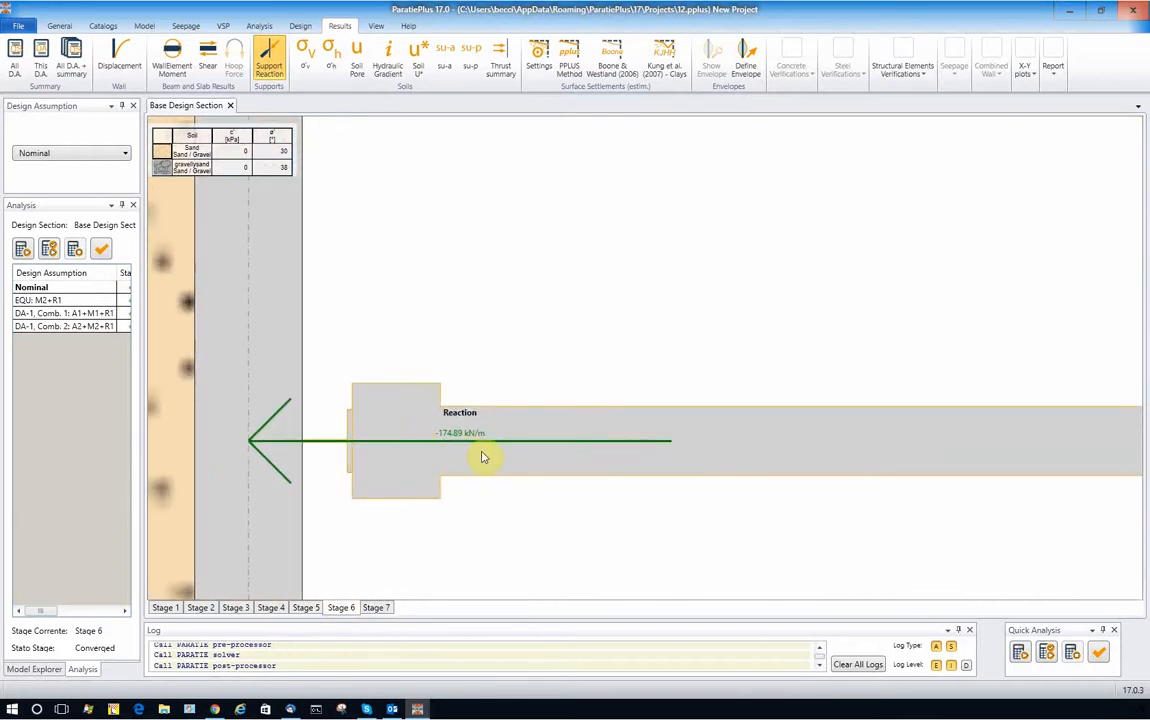
{"action": "scroll", "coordinate": [428, 449], "scroll_direction": "down", "scroll_amount": 3}
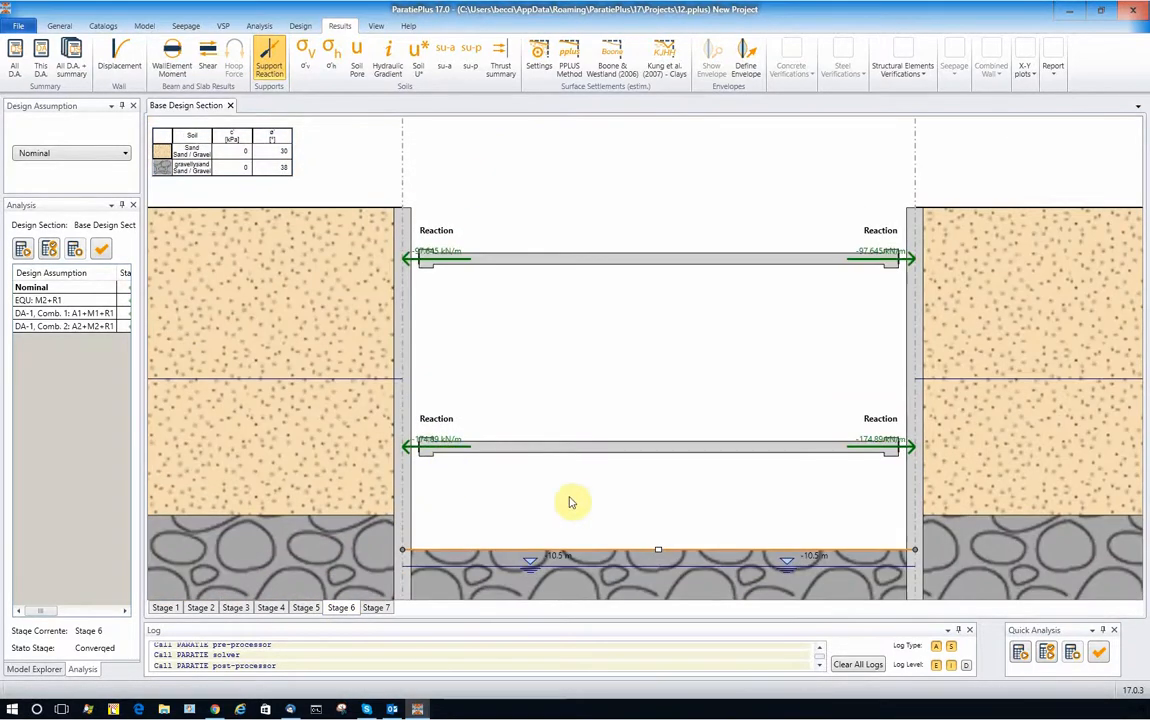
{"action": "scroll", "coordinate": [445, 455], "scroll_direction": "up", "scroll_amount": 5}
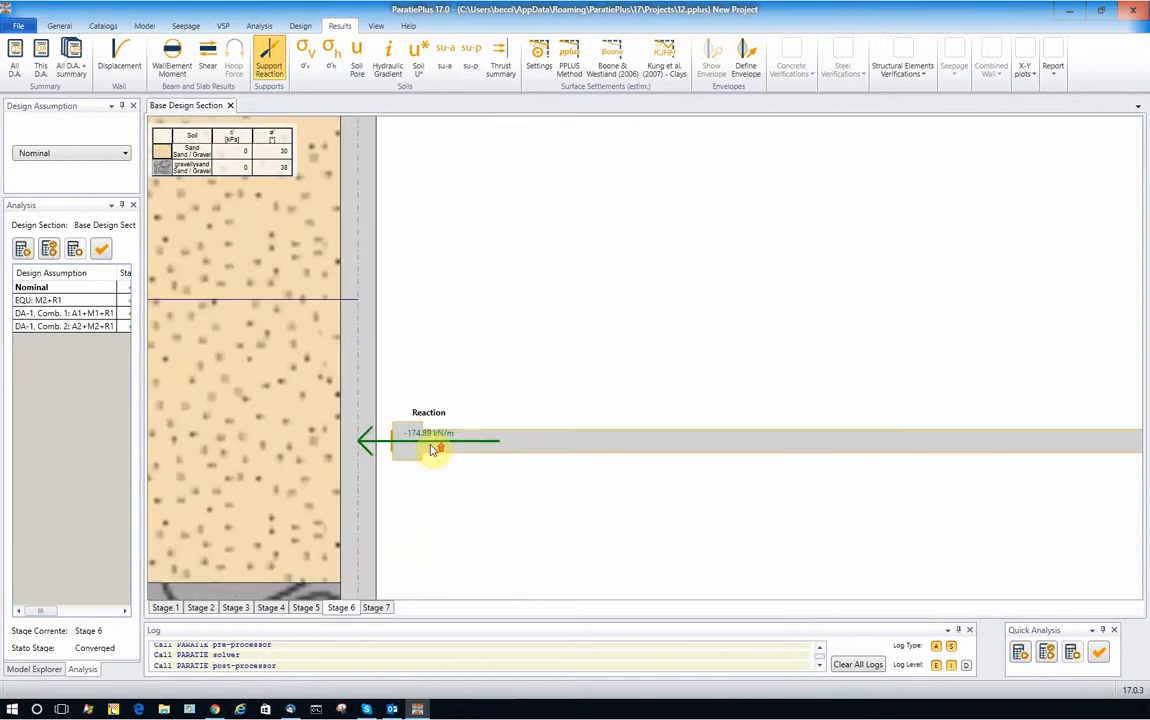
{"action": "scroll", "coordinate": [427, 446], "scroll_direction": "up", "scroll_amount": 4}
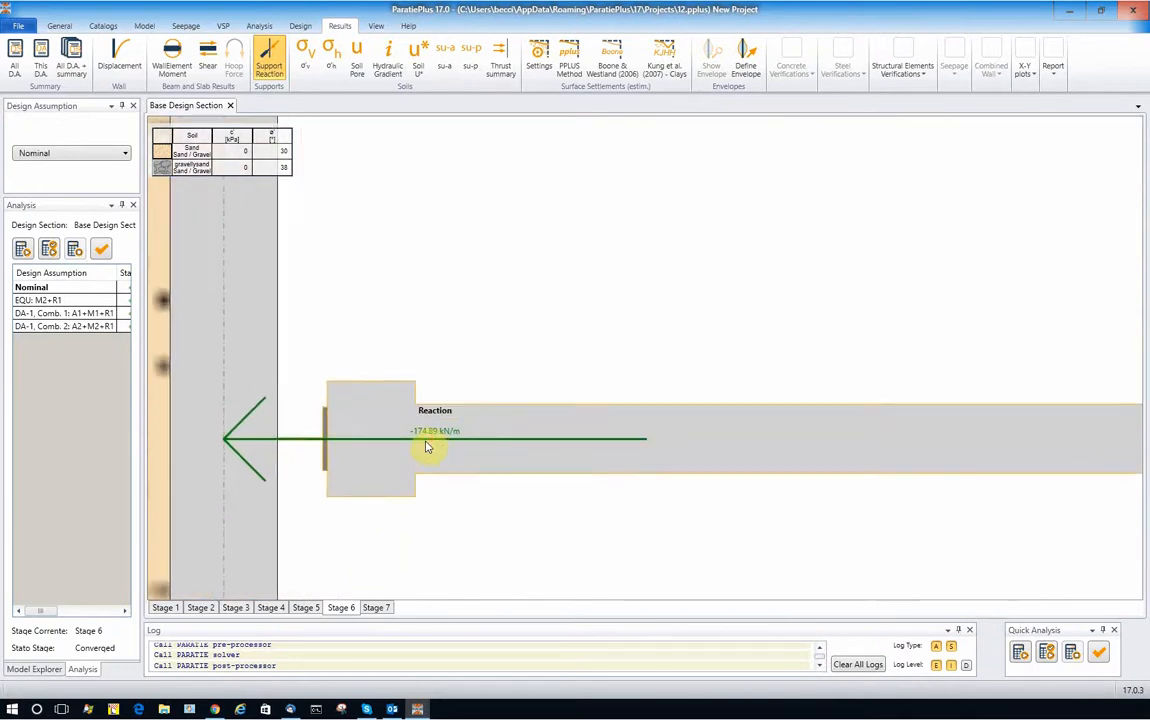
{"action": "scroll", "coordinate": [432, 408], "scroll_direction": "up", "scroll_amount": 1}
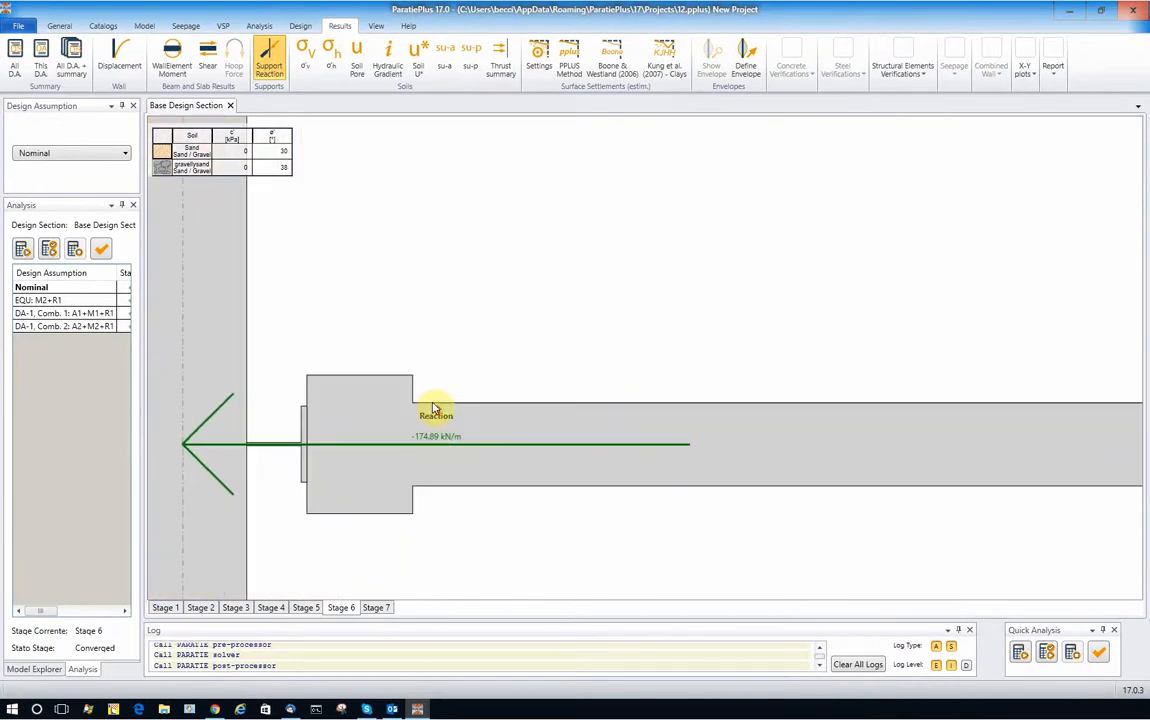
{"action": "scroll", "coordinate": [435, 439], "scroll_direction": "down", "scroll_amount": 1}
{"action": "scroll", "coordinate": [432, 446], "scroll_direction": "up", "scroll_amount": 2}
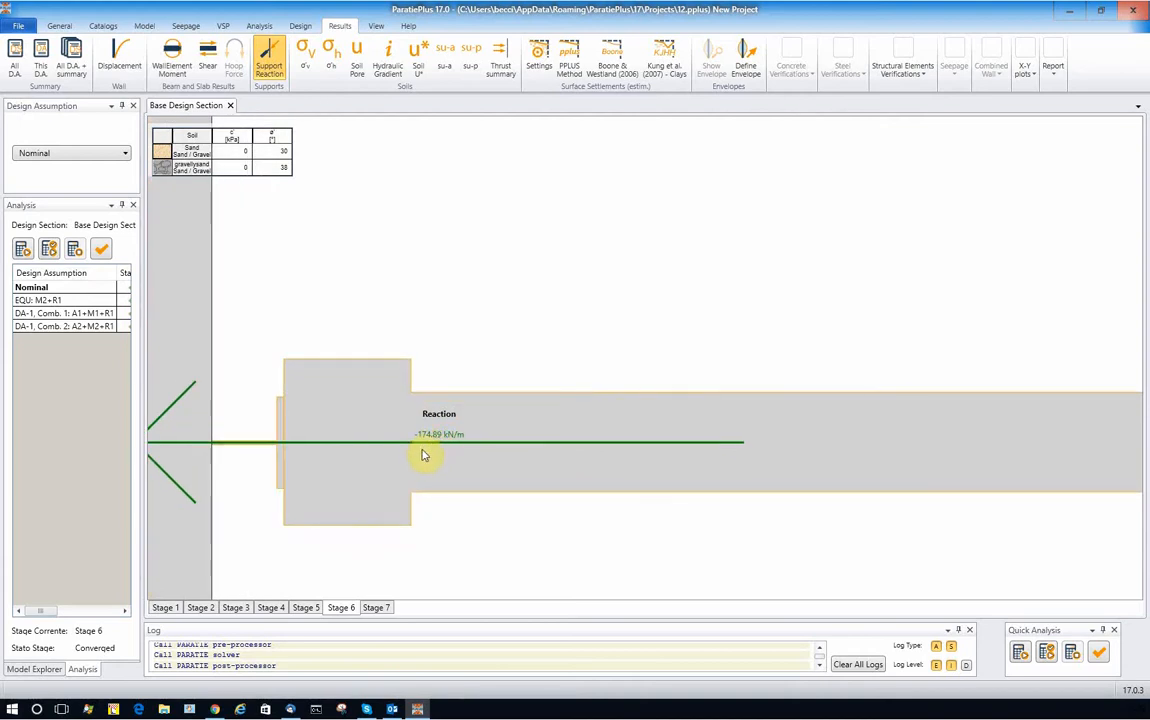
{"action": "scroll", "coordinate": [424, 455], "scroll_direction": "down", "scroll_amount": 5}
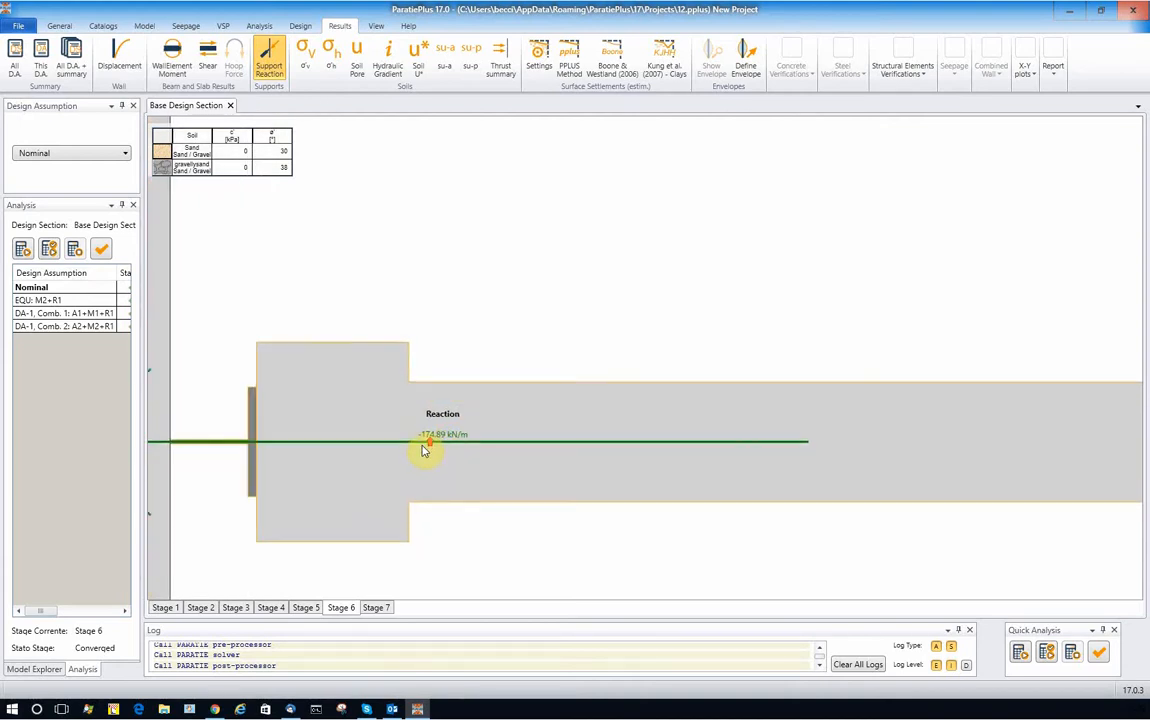
{"action": "scroll", "coordinate": [425, 420], "scroll_direction": "down", "scroll_amount": 3}
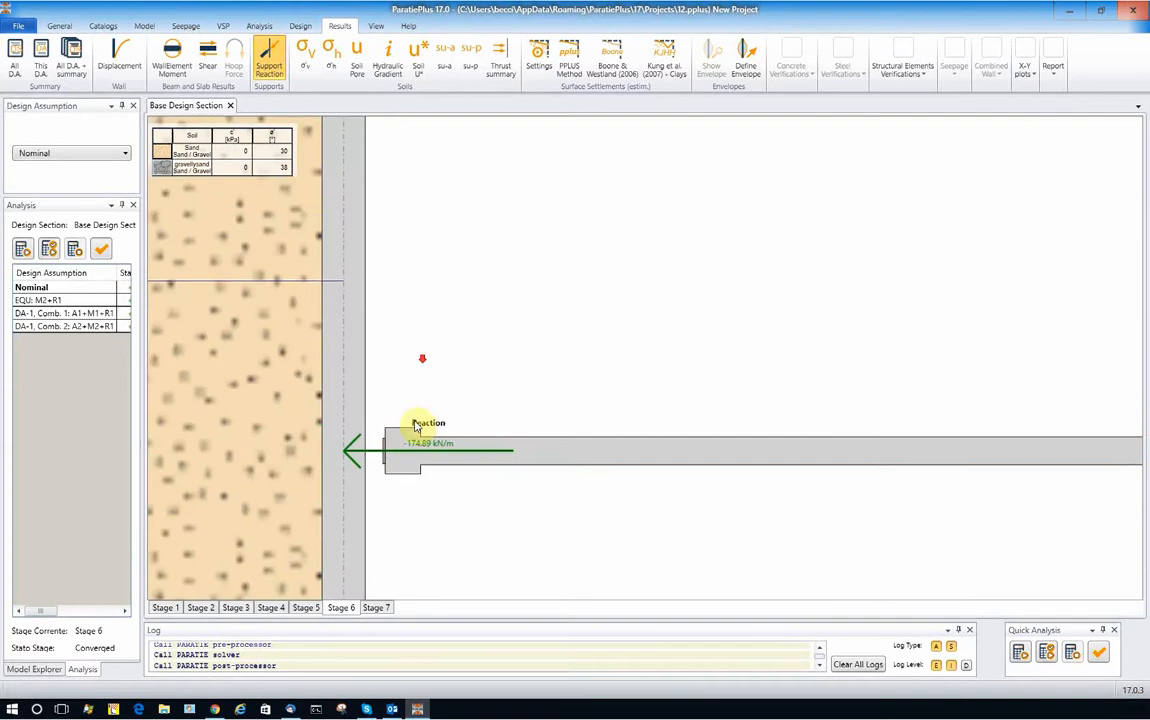
Examine the Stage 6 reaction at the upper strut and compare it with the lower strut's reaction
{"action": "scroll", "coordinate": [375, 300], "scroll_direction": "up", "scroll_amount": 4}
{"action": "scroll", "coordinate": [505, 270], "scroll_direction": "up", "scroll_amount": 2}
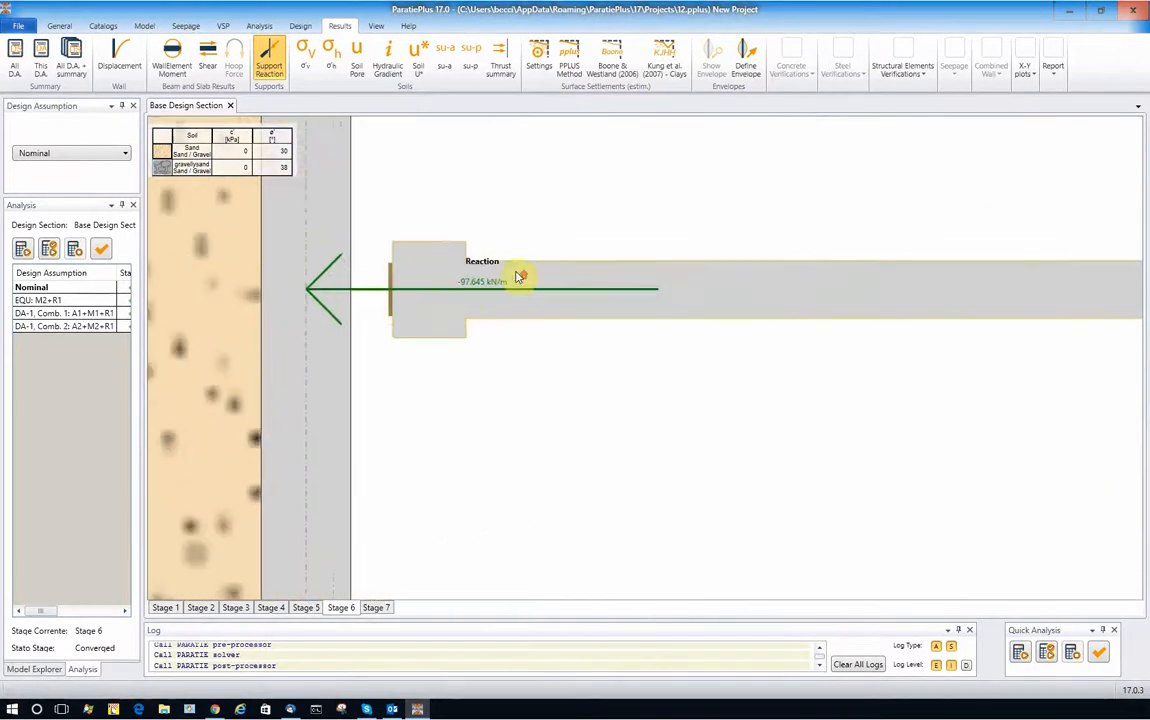
{"action": "scroll", "coordinate": [470, 287], "scroll_direction": "down", "scroll_amount": 4}
{"action": "scroll", "coordinate": [470, 295], "scroll_direction": "down", "scroll_amount": 4}
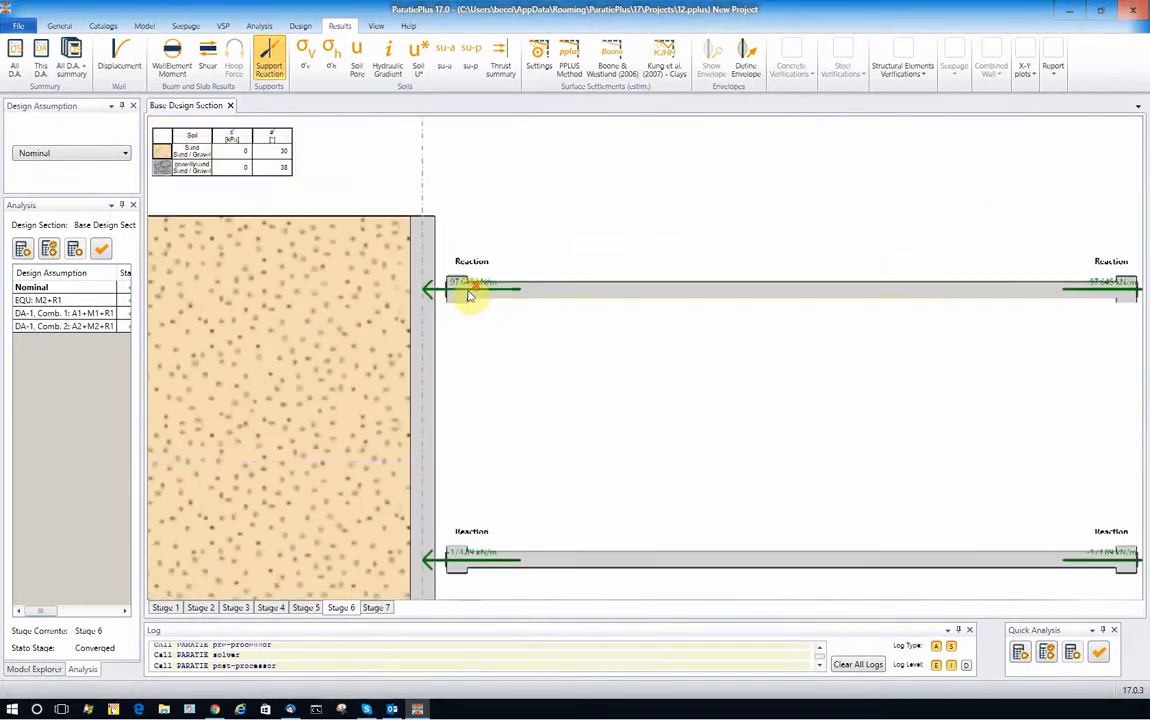
Show the Stage 7 support reactions and examine the reactions at both struts, focusing on the lower one
{"action": "left_click", "coordinate": [376, 608]}
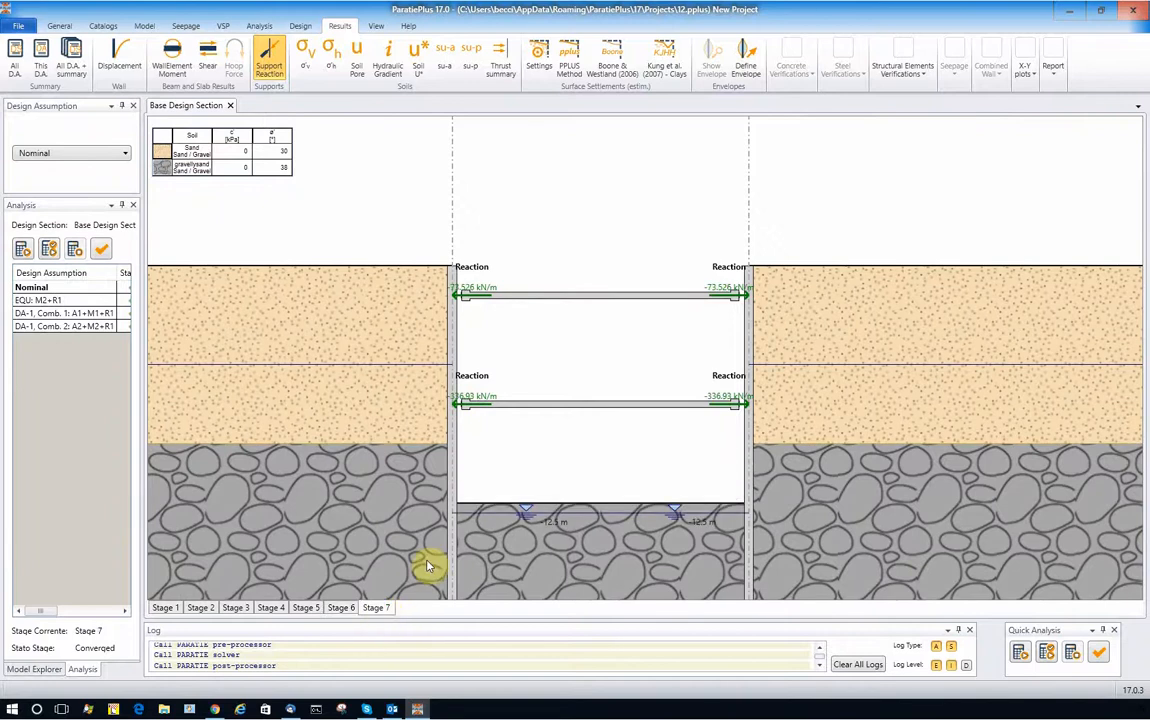
{"action": "scroll", "coordinate": [457, 403], "scroll_direction": "up", "scroll_amount": 3}
{"action": "scroll", "coordinate": [472, 402], "scroll_direction": "down", "scroll_amount": 3}
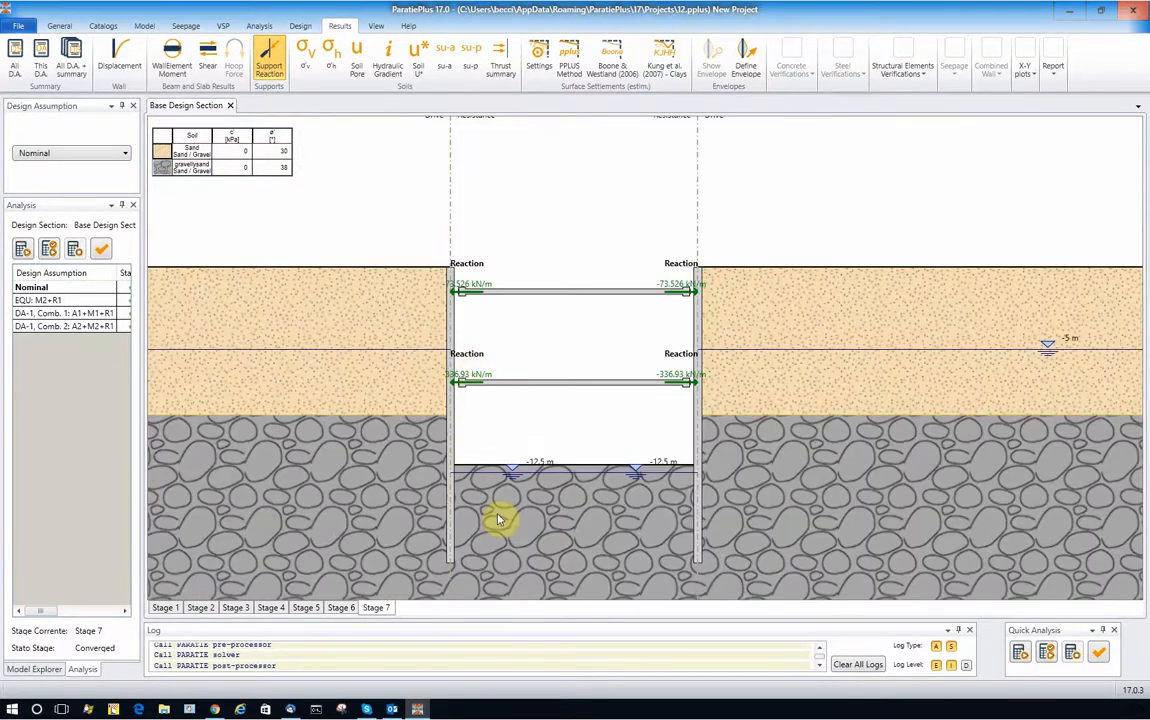
{"action": "scroll", "coordinate": [465, 383], "scroll_direction": "up", "scroll_amount": 2}
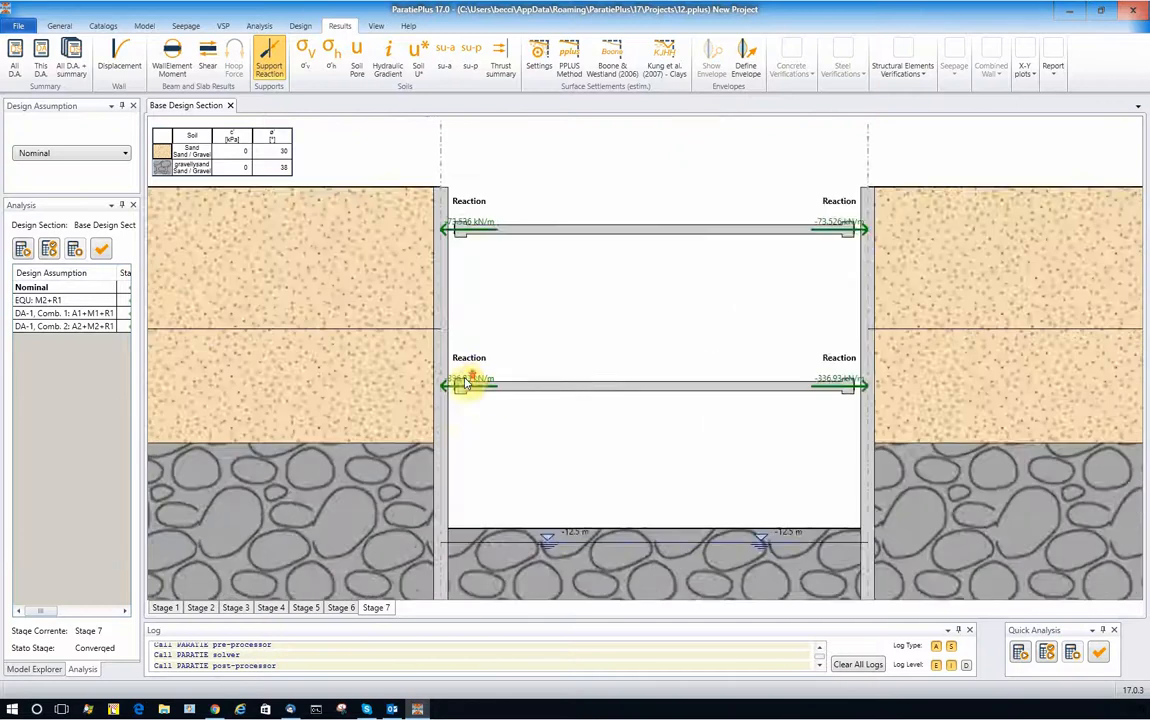
{"action": "scroll", "coordinate": [452, 355], "scroll_direction": "up", "scroll_amount": 2}
{"action": "scroll", "coordinate": [455, 360], "scroll_direction": "down", "scroll_amount": 2}
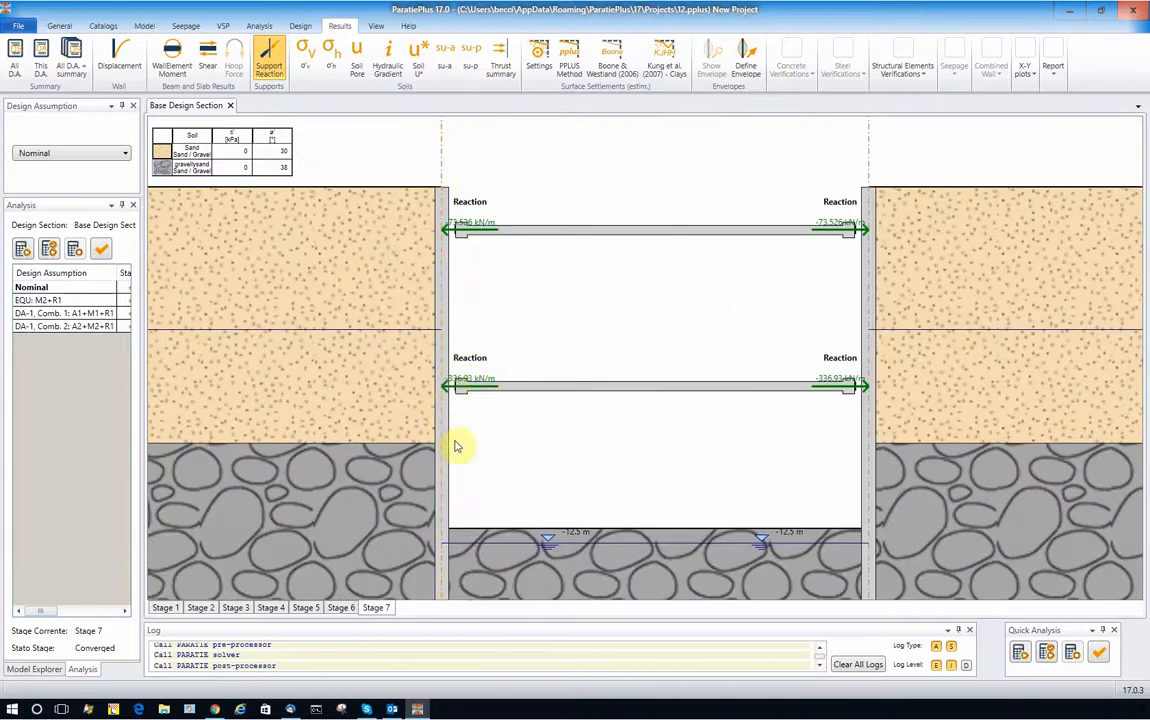
{"action": "scroll", "coordinate": [452, 380], "scroll_direction": "up", "scroll_amount": 2}
{"action": "scroll", "coordinate": [470, 395], "scroll_direction": "up", "scroll_amount": 3}
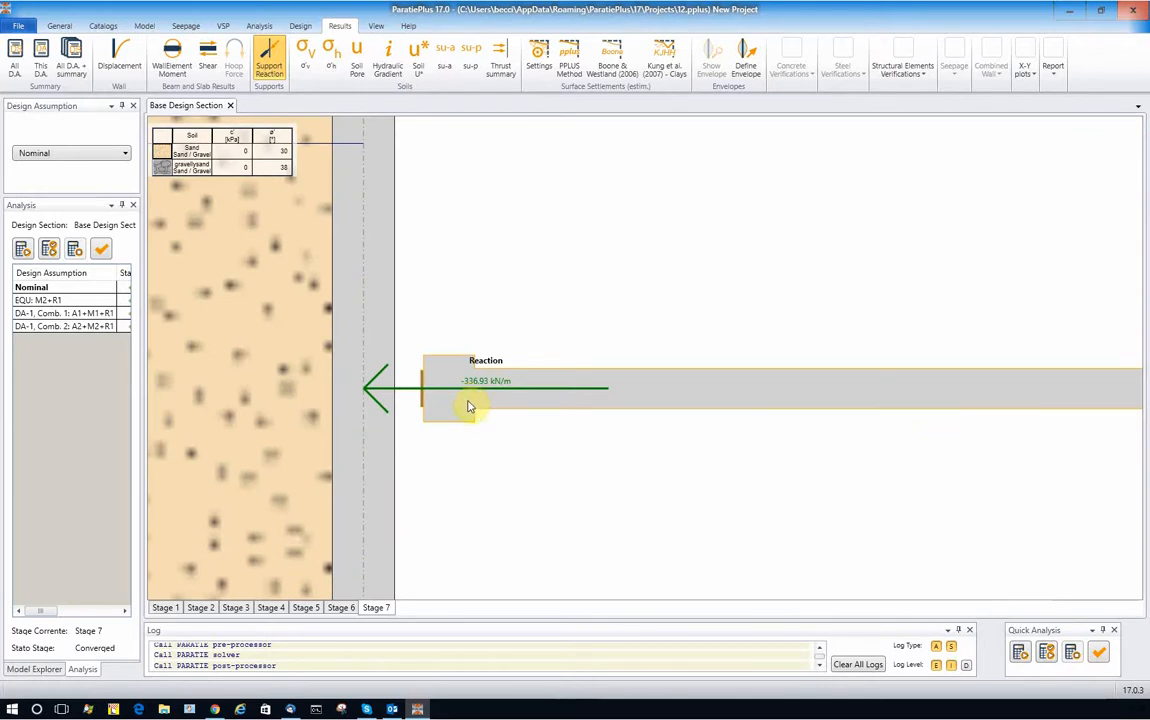
{"action": "left_click", "coordinate": [476, 390]}
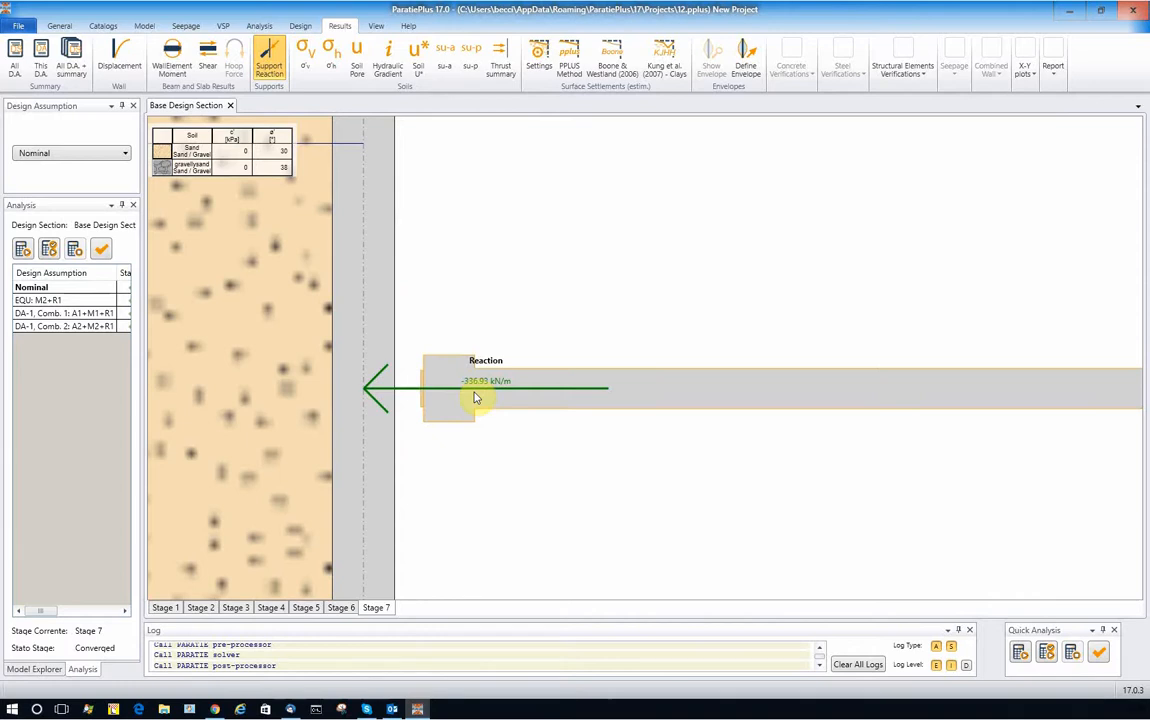
{"action": "scroll", "coordinate": [475, 398], "scroll_direction": "down", "scroll_amount": 5}
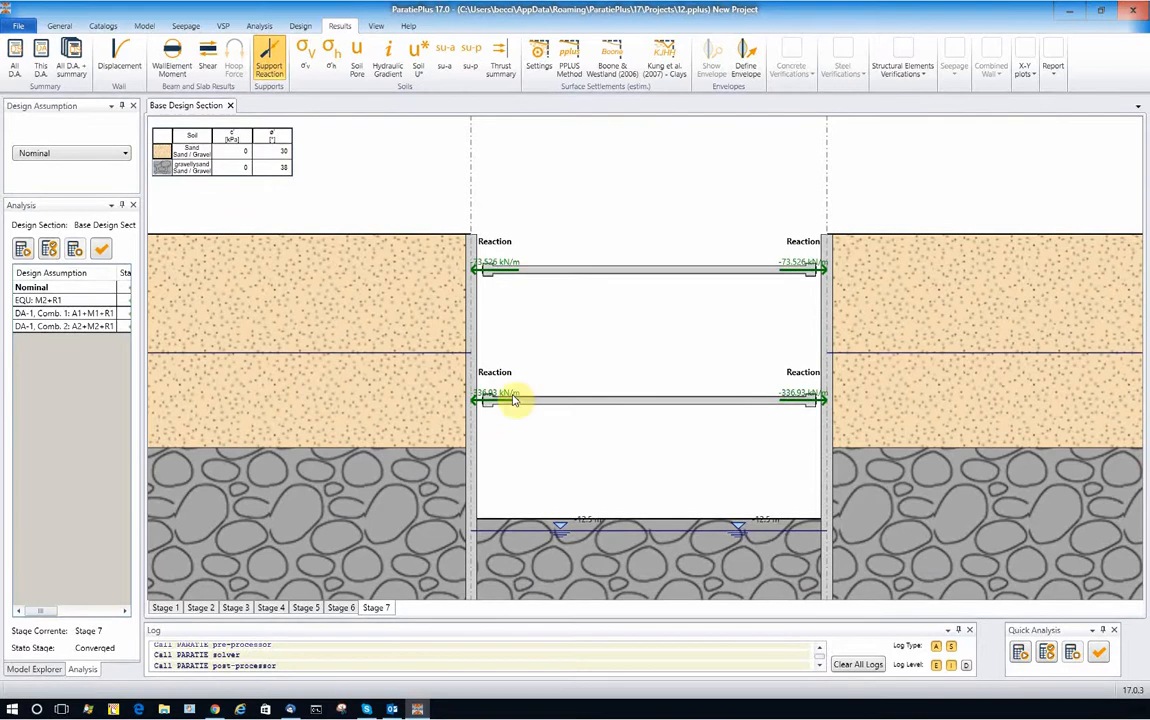
Replace the reactions with the Stage 7 wall displacement diagrams and examine the maximum displacement of the right wall
{"action": "left_click", "coordinate": [262, 62]}
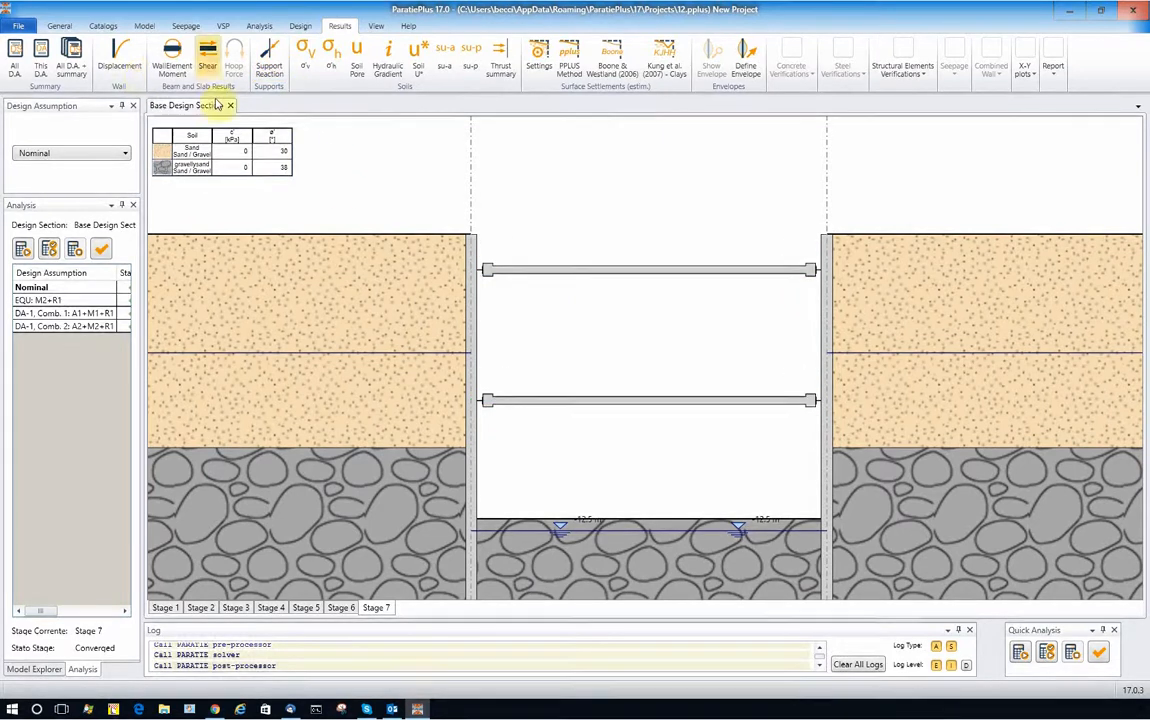
{"action": "left_click", "coordinate": [119, 58]}
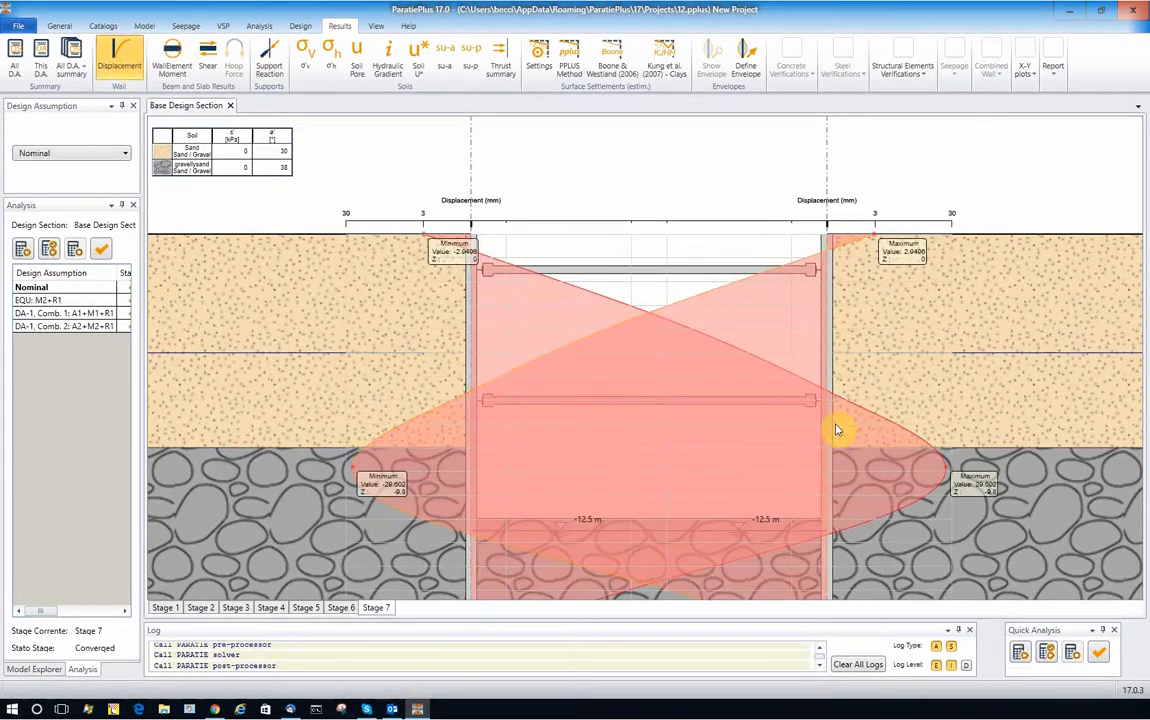
{"action": "scroll", "coordinate": [1040, 520], "scroll_direction": "up", "scroll_amount": 1}
{"action": "scroll", "coordinate": [1040, 520], "scroll_direction": "up", "scroll_amount": 1}
{"action": "scroll", "coordinate": [886, 440], "scroll_direction": "down", "scroll_amount": 3}
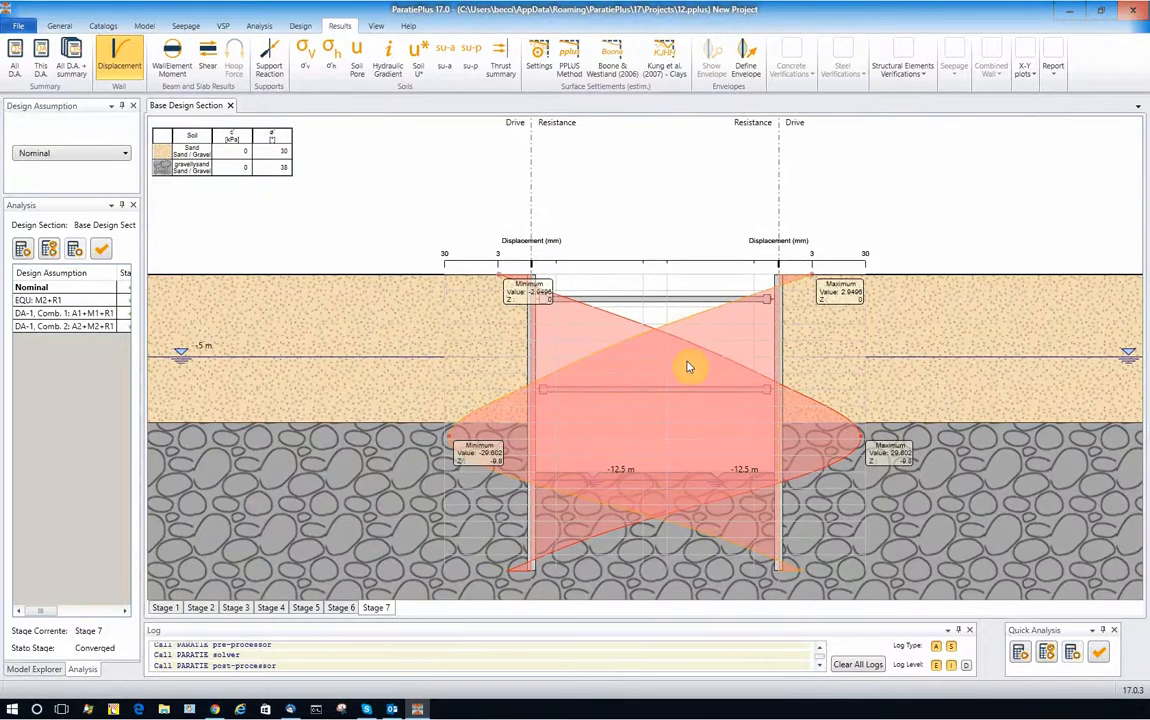
{"action": "scroll", "coordinate": [868, 441], "scroll_direction": "up", "scroll_amount": 4}
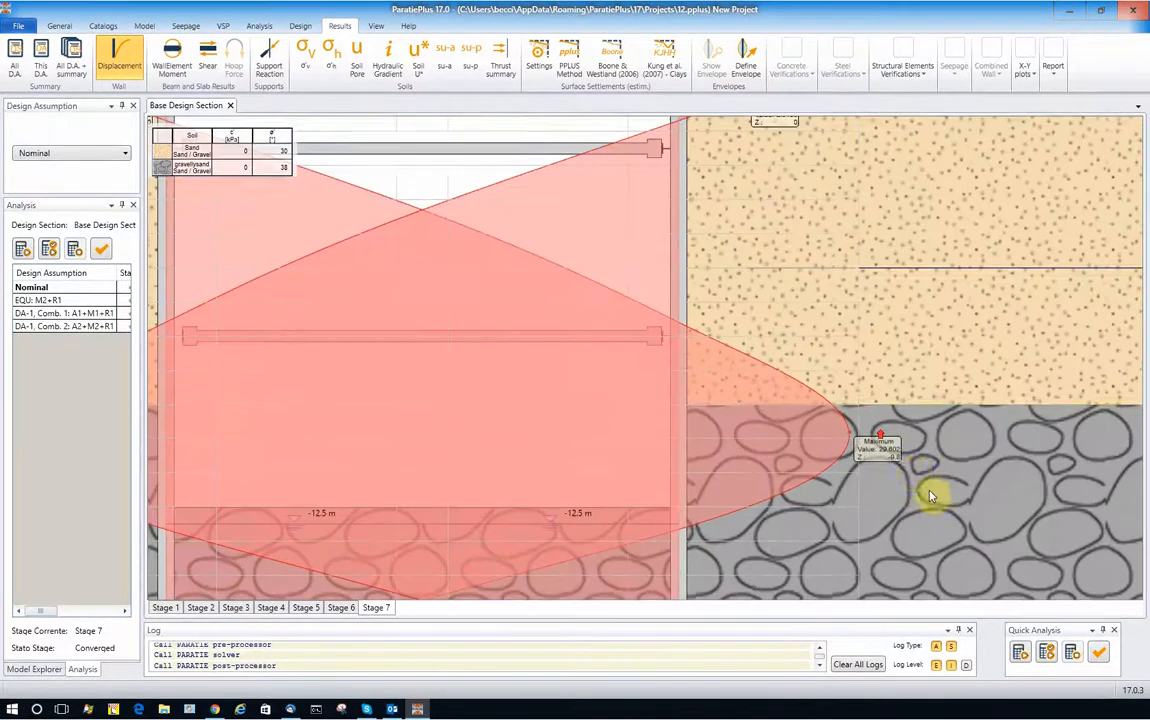
{"action": "scroll", "coordinate": [812, 420], "scroll_direction": "up", "scroll_amount": 4}
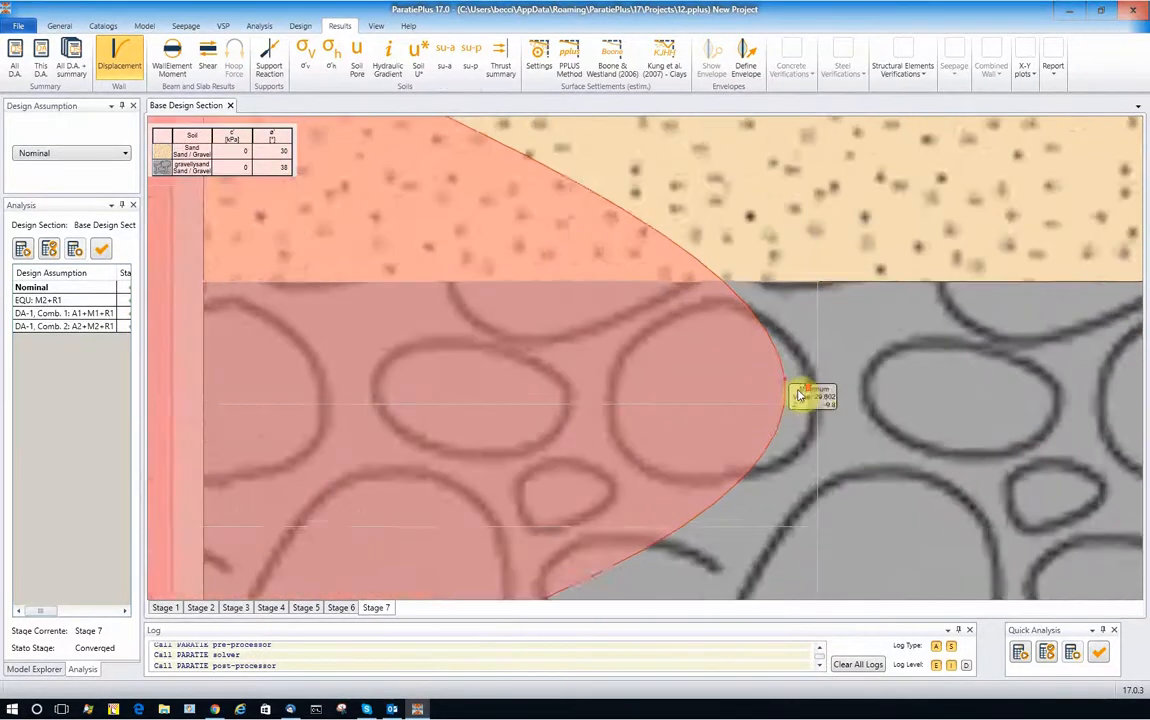
{"action": "scroll", "coordinate": [812, 405], "scroll_direction": "up", "scroll_amount": 1}
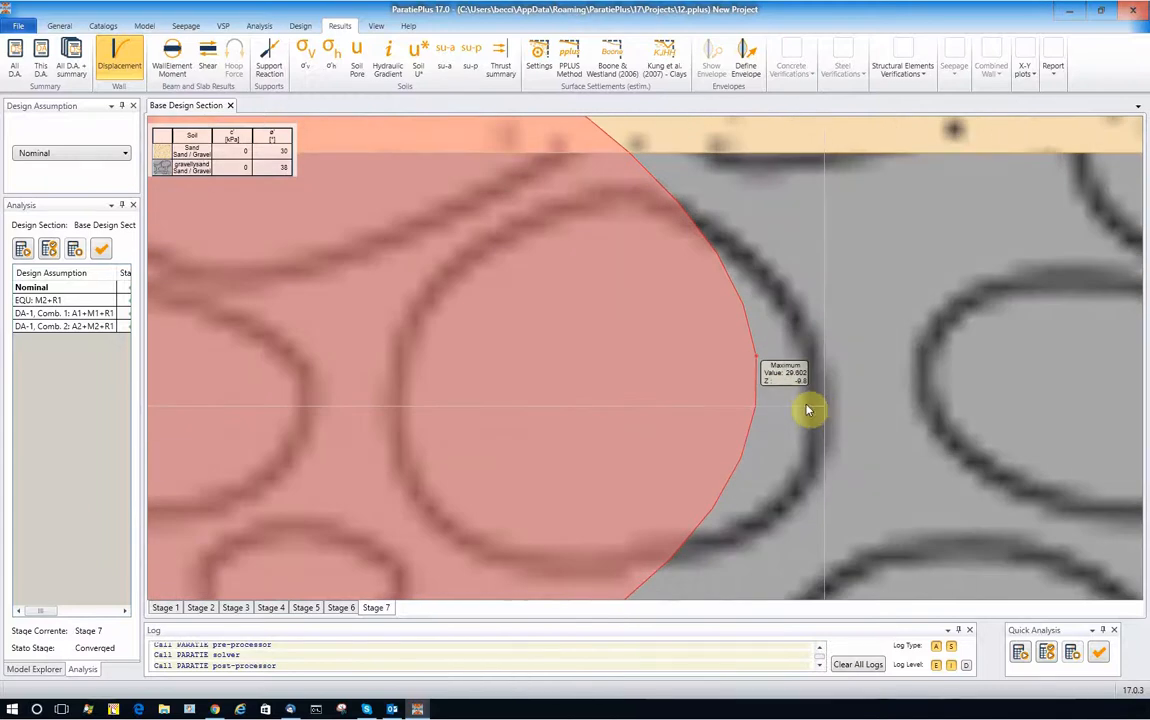
{"action": "scroll", "coordinate": [810, 410], "scroll_direction": "down", "scroll_amount": 2}
{"action": "scroll", "coordinate": [805, 420], "scroll_direction": "down", "scroll_amount": 3}
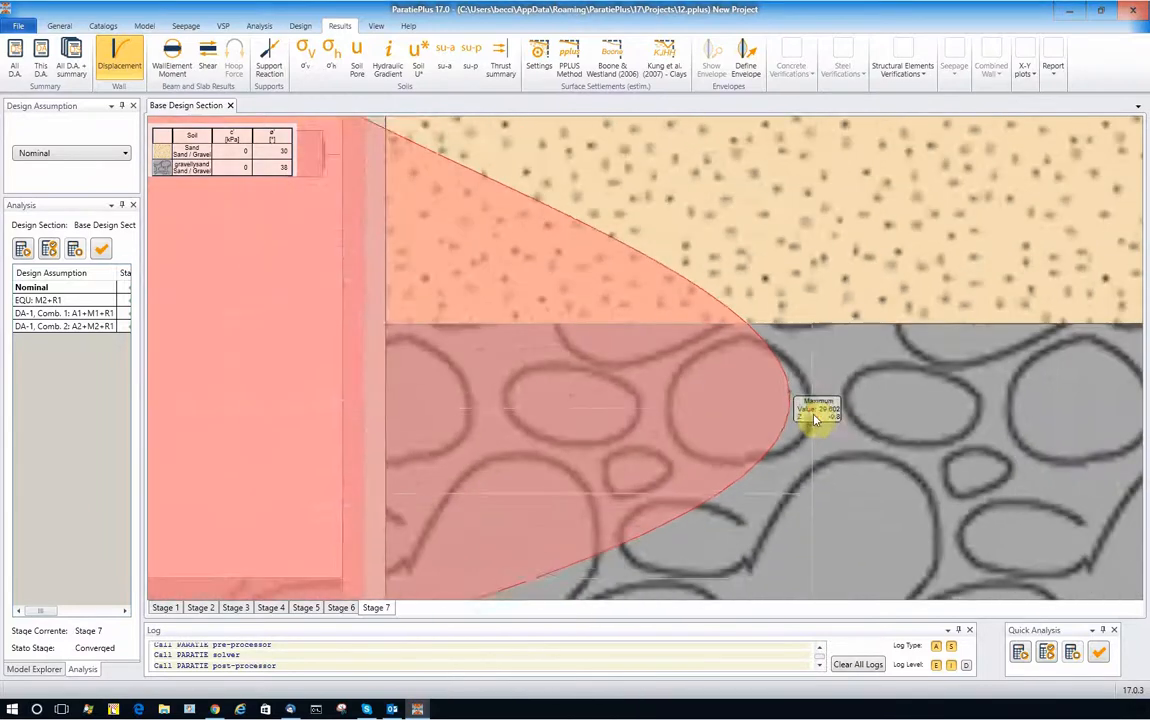
{"action": "scroll", "coordinate": [800, 428], "scroll_direction": "down", "scroll_amount": 2}
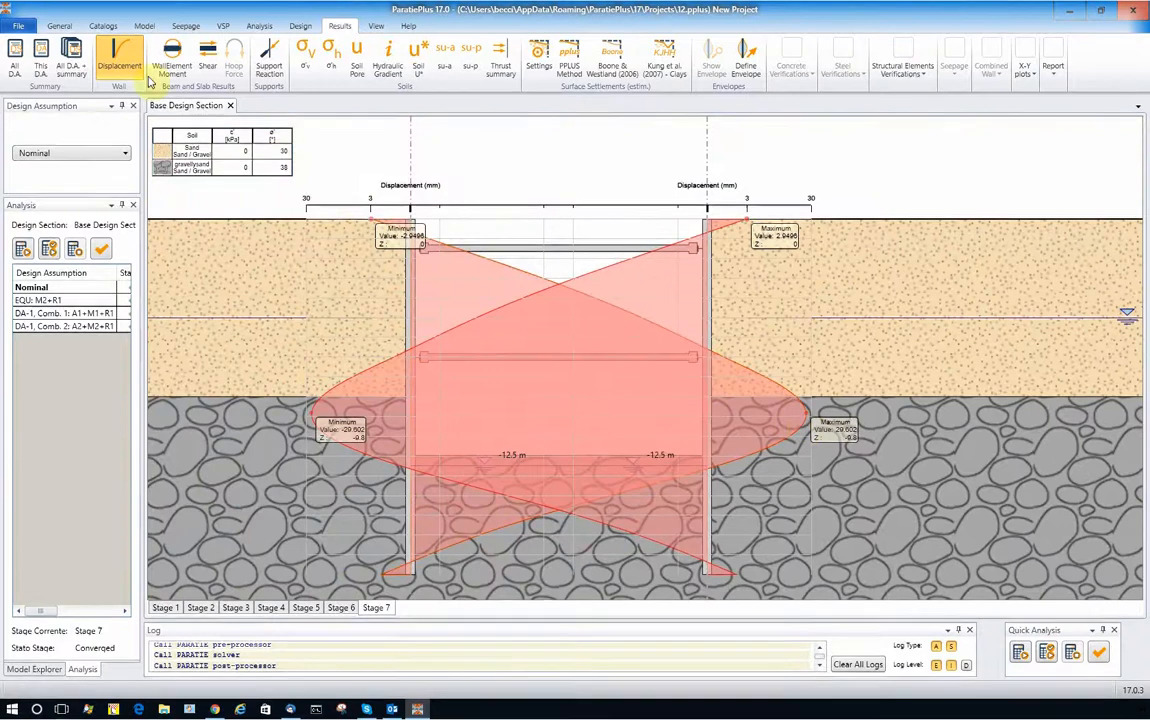
Display the horizontal soil stresses instead of the displacements for Stage 7 and examine the active and passive zones along the walls
{"action": "left_click", "coordinate": [116, 57]}
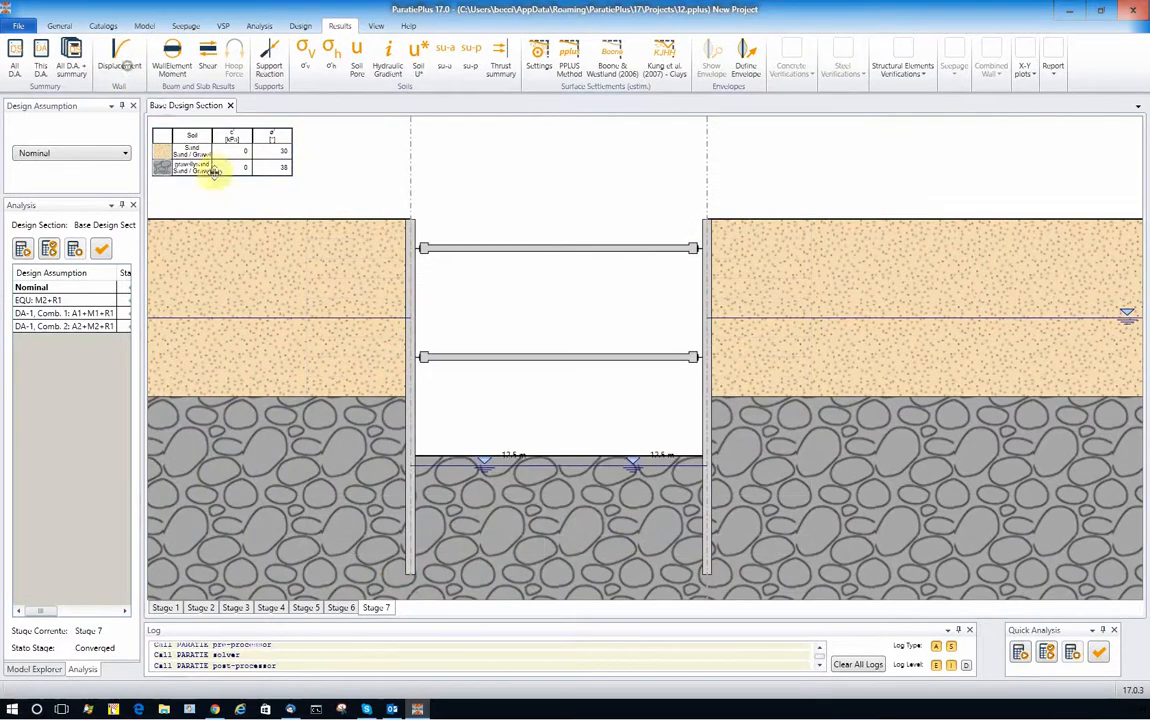
{"action": "left_click", "coordinate": [331, 57]}
{"action": "scroll", "coordinate": [513, 465], "scroll_direction": "up", "scroll_amount": 3}
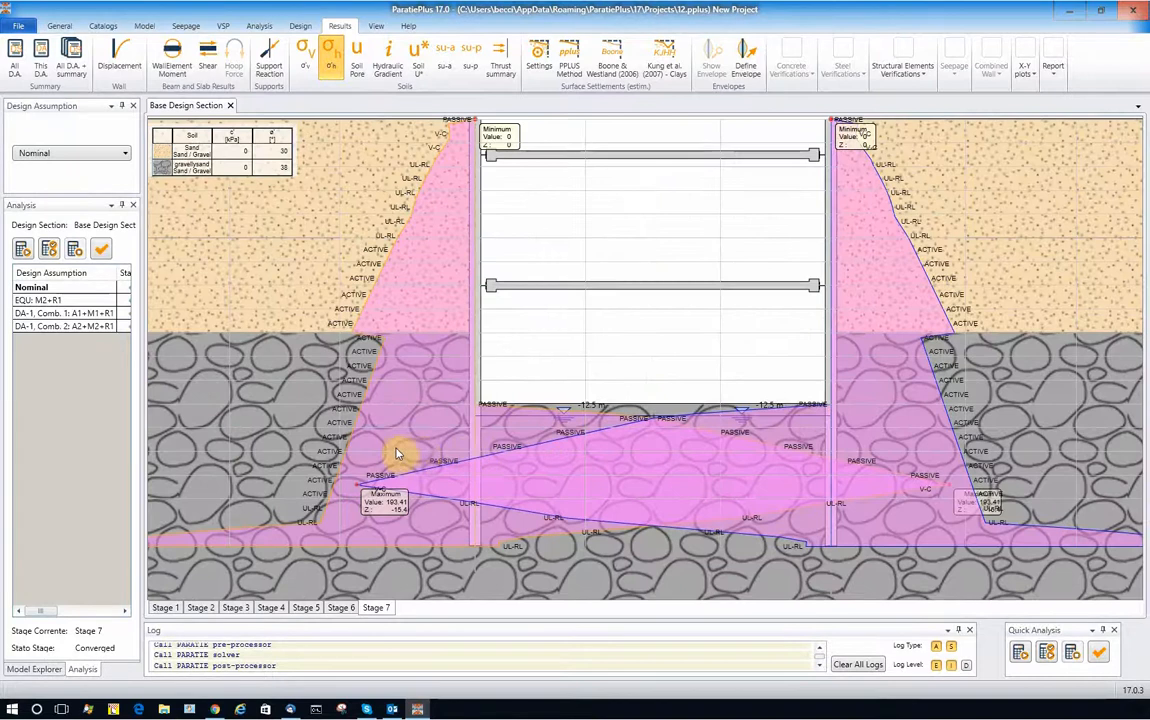
{"action": "scroll", "coordinate": [398, 452], "scroll_direction": "up", "scroll_amount": 1}
{"action": "scroll", "coordinate": [405, 303], "scroll_direction": "down", "scroll_amount": 3}
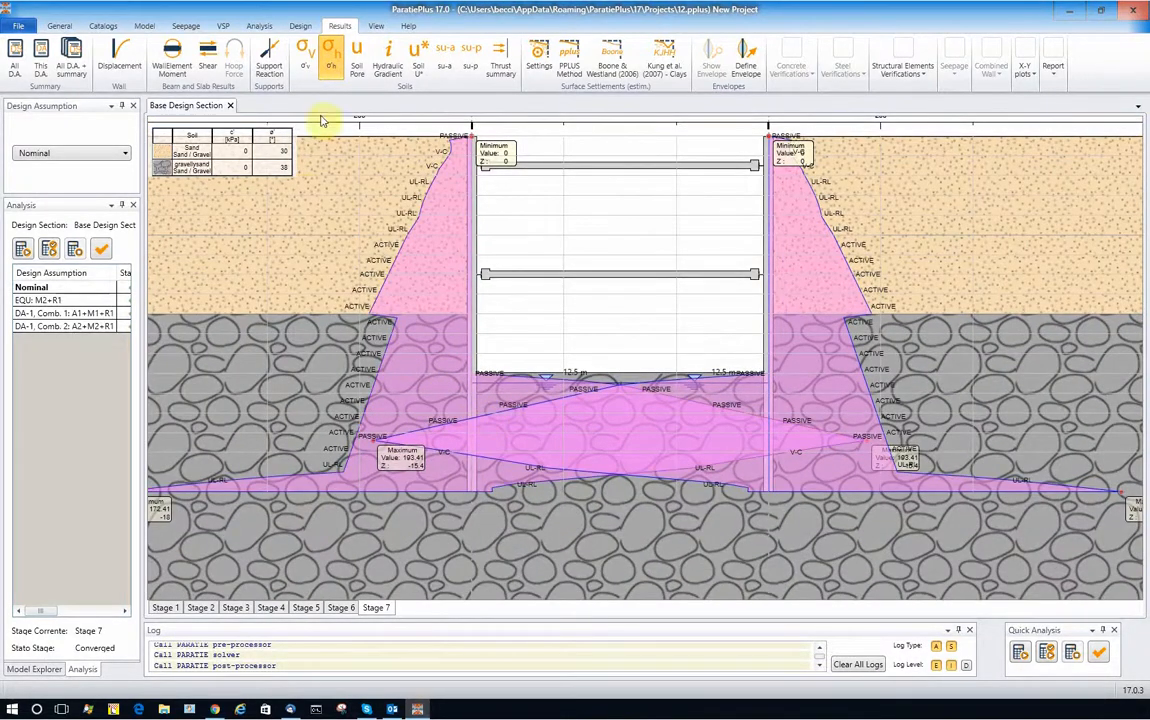
Replace the horizontal stresses with the soil pore pressure diagrams for Stage 7 and examine them on both sides of the walls
{"action": "left_click", "coordinate": [330, 55]}
{"action": "left_click", "coordinate": [357, 55]}
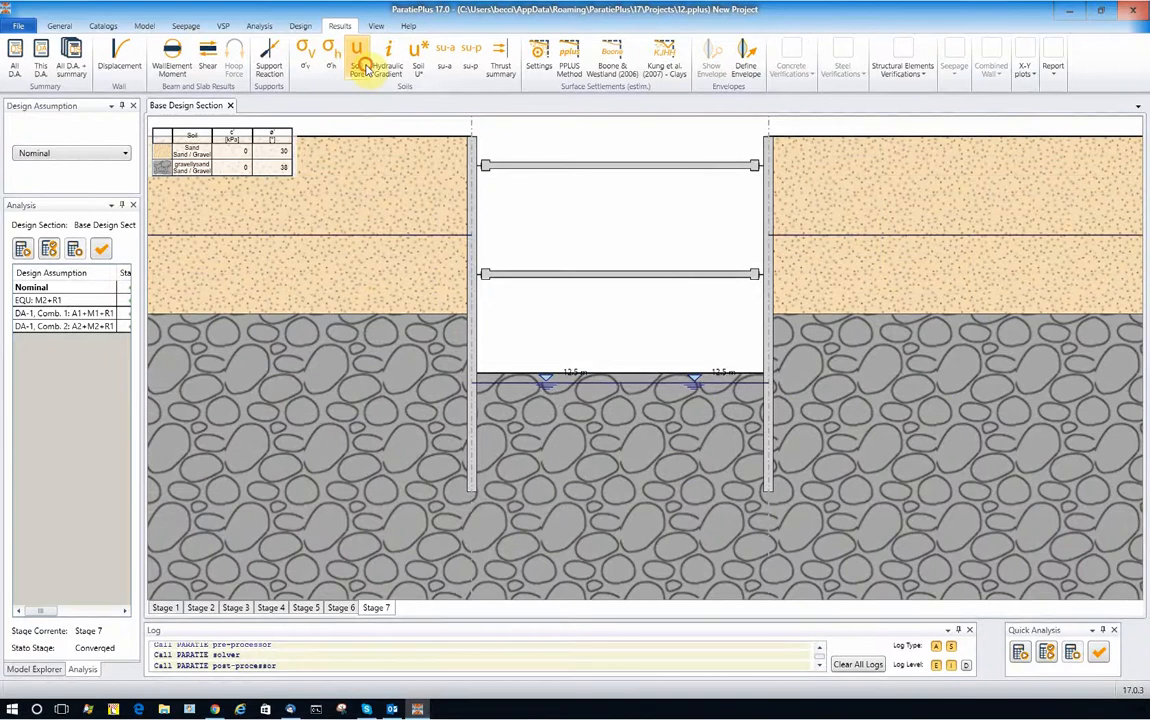
{"action": "scroll", "coordinate": [513, 431], "scroll_direction": "up", "scroll_amount": 1}
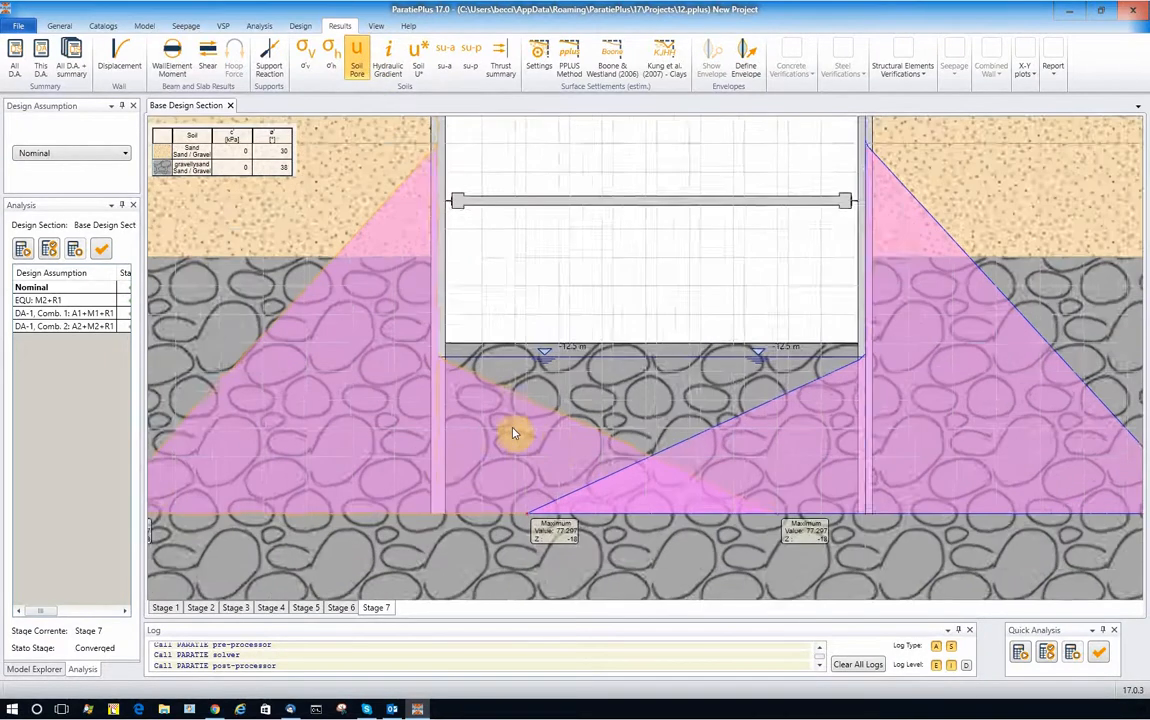
{"action": "scroll", "coordinate": [517, 403], "scroll_direction": "up", "scroll_amount": 1}
{"action": "scroll", "coordinate": [517, 403], "scroll_direction": "down", "scroll_amount": 2}
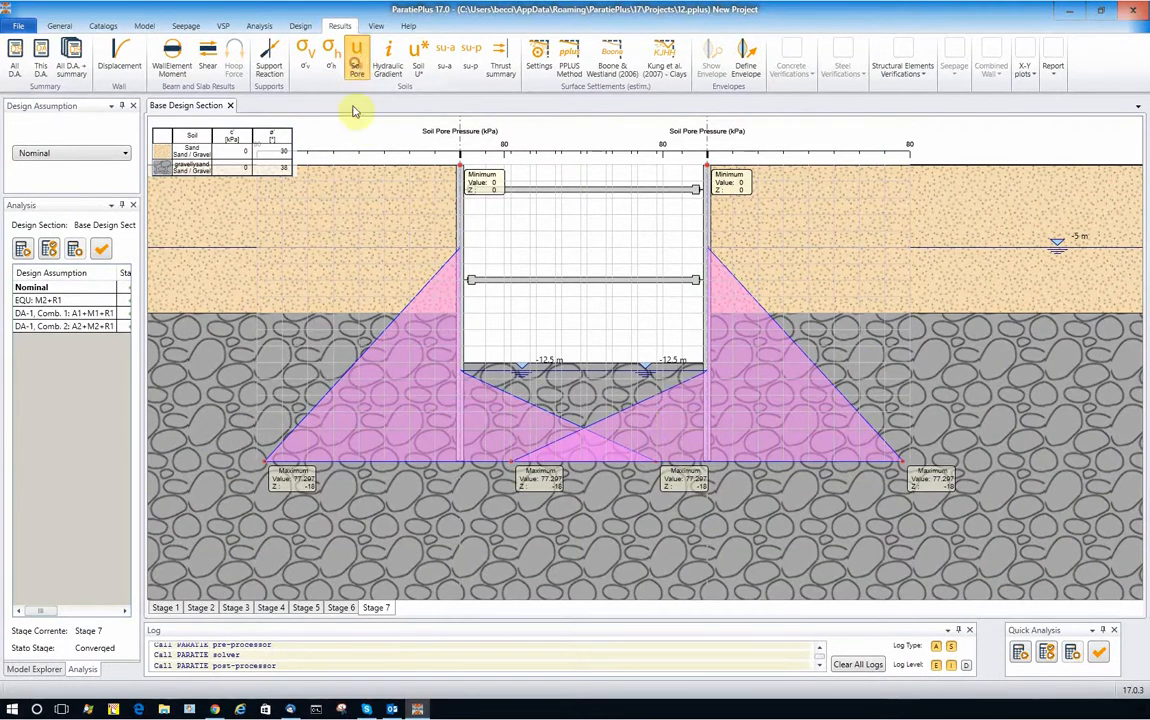
Display the hydraulic gradient instead of the pore pressures for Stage 7 and examine it around both walls
{"action": "left_click", "coordinate": [389, 55]}
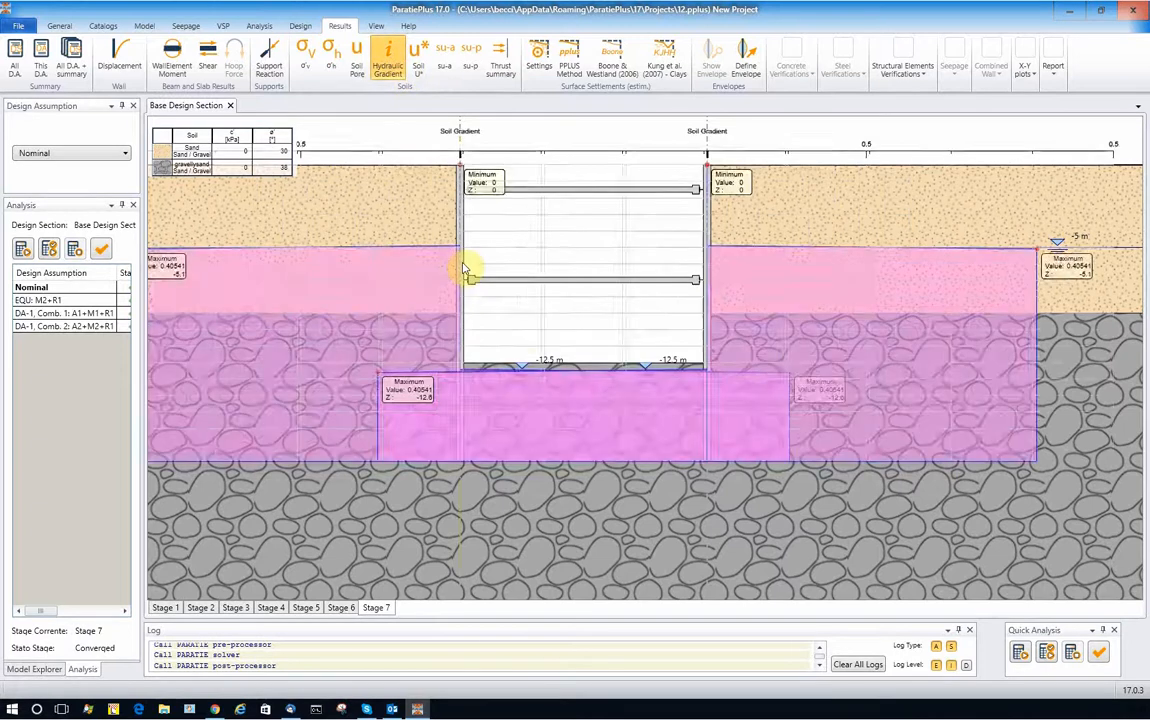
{"action": "scroll", "coordinate": [560, 321], "scroll_direction": "down", "scroll_amount": 2}
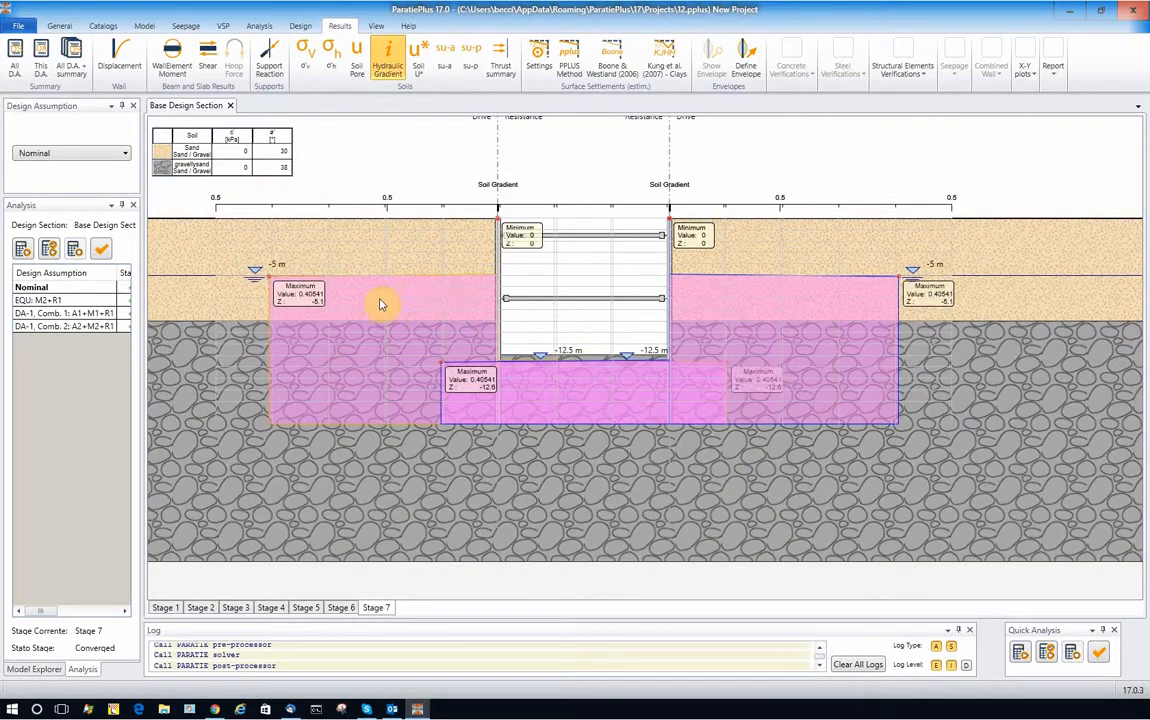
Examine the maximum hydraulic gradient behind the left wall and at the excavation bottom for Stage 7
{"action": "scroll", "coordinate": [382, 305], "scroll_direction": "up", "scroll_amount": 2}
{"action": "scroll", "coordinate": [388, 306], "scroll_direction": "up", "scroll_amount": 1}
{"action": "scroll", "coordinate": [231, 283], "scroll_direction": "up", "scroll_amount": 1}
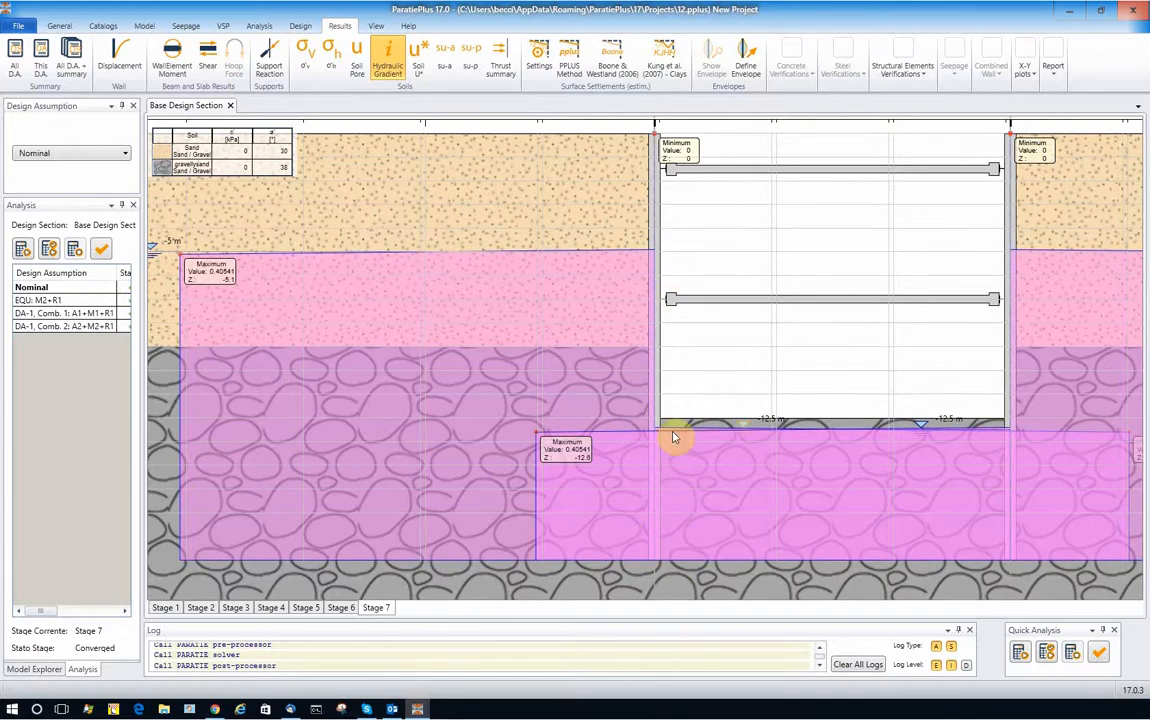
{"action": "scroll", "coordinate": [570, 450], "scroll_direction": "up", "scroll_amount": 1}
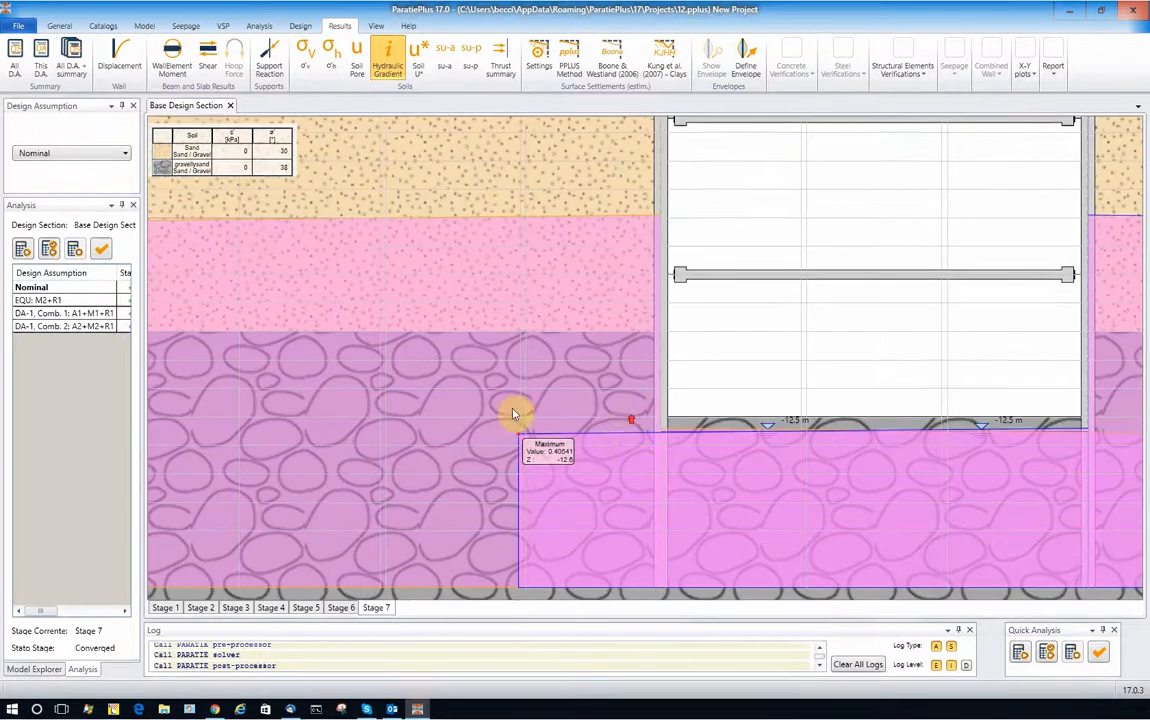
{"action": "scroll", "coordinate": [616, 308], "scroll_direction": "down", "scroll_amount": 2}
{"action": "scroll", "coordinate": [326, 289], "scroll_direction": "up", "scroll_amount": 2}
{"action": "scroll", "coordinate": [243, 255], "scroll_direction": "up", "scroll_amount": 1}
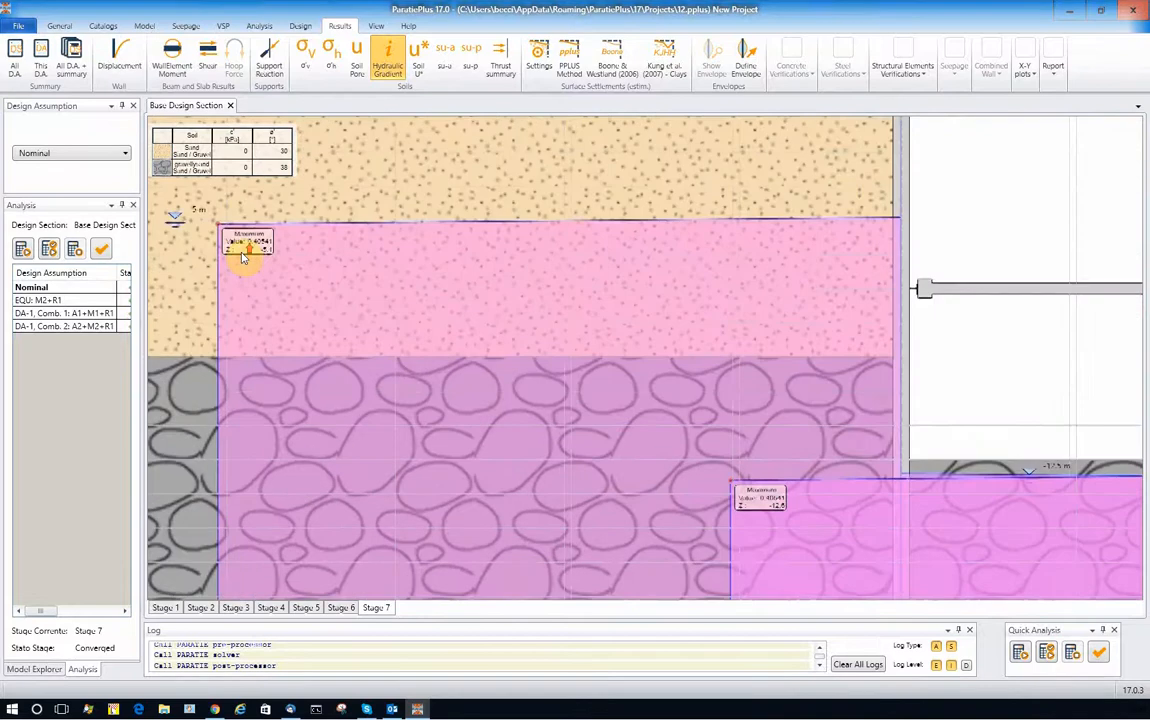
{"action": "scroll", "coordinate": [247, 255], "scroll_direction": "up", "scroll_amount": 1}
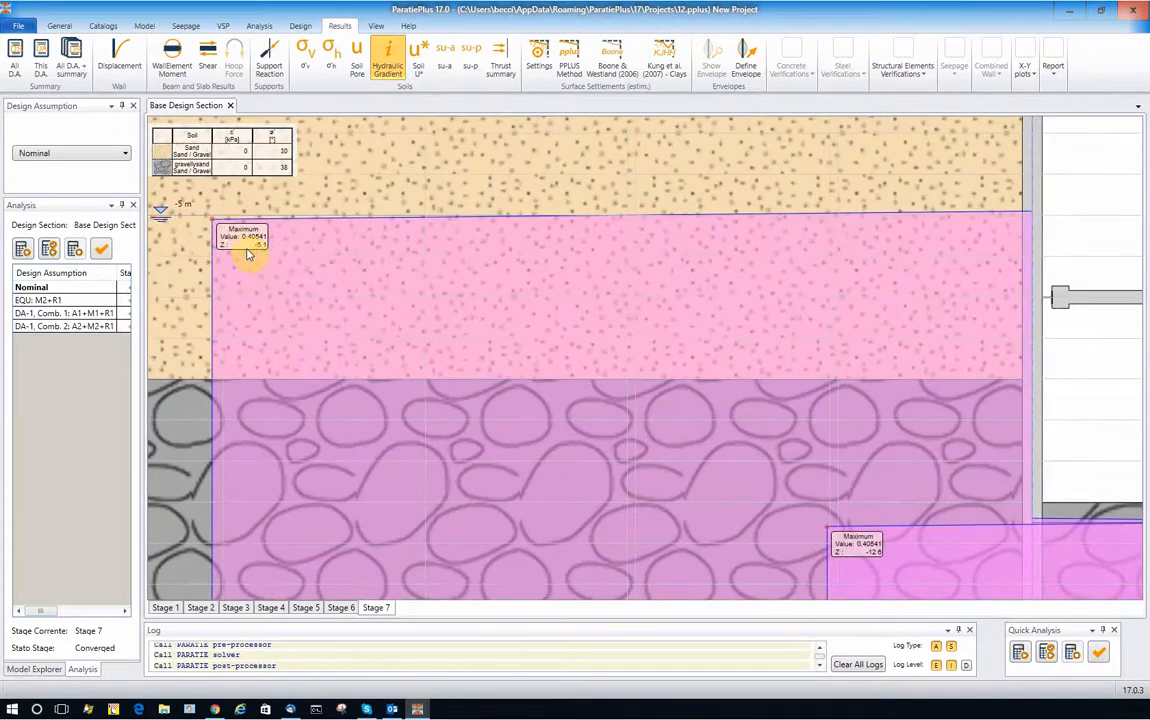
{"action": "scroll", "coordinate": [298, 257], "scroll_direction": "down", "scroll_amount": 4}
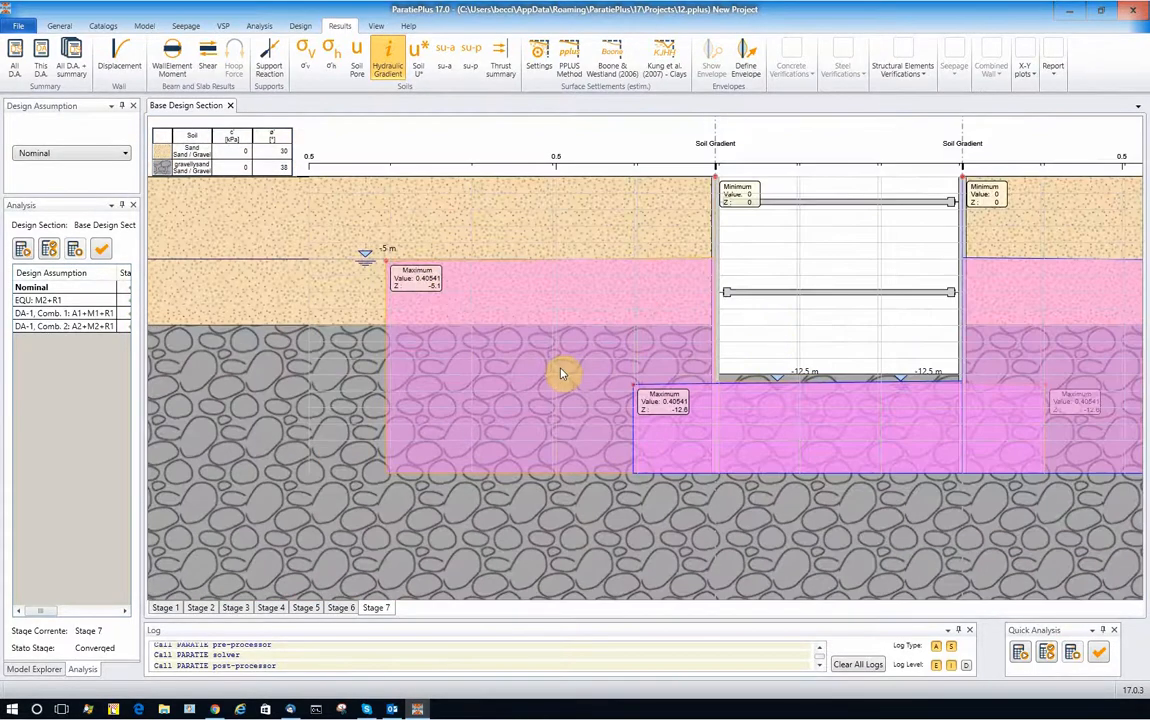
Replace the hydraulic gradient with the wall bending moment diagrams for Stage 7
{"action": "left_click", "coordinate": [382, 71]}
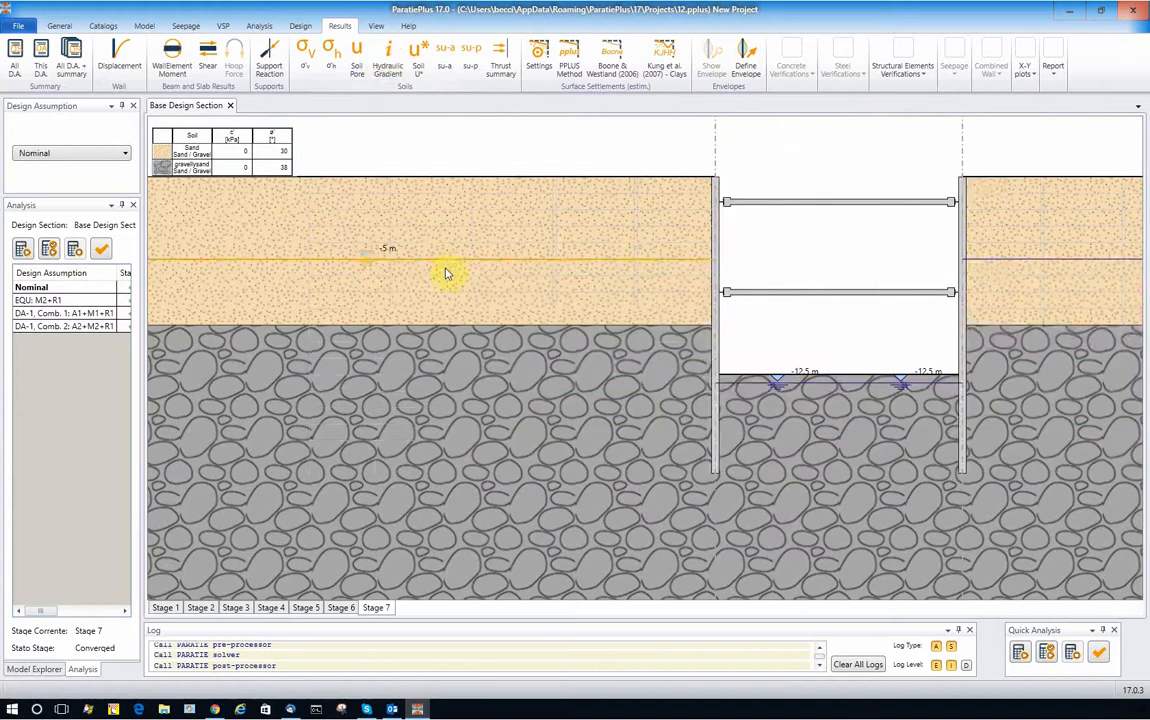
{"action": "scroll", "coordinate": [688, 354], "scroll_direction": "down", "scroll_amount": 1}
{"action": "scroll", "coordinate": [820, 357], "scroll_direction": "up", "scroll_amount": 2}
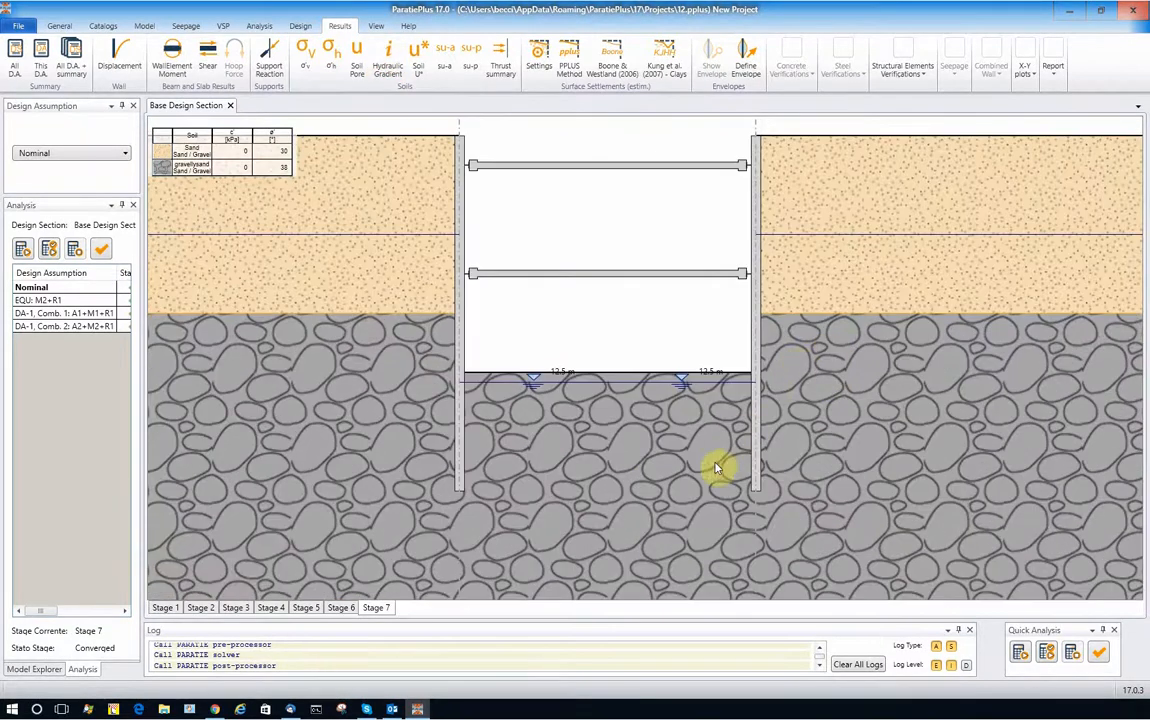
{"action": "scroll", "coordinate": [632, 380], "scroll_direction": "down", "scroll_amount": 1}
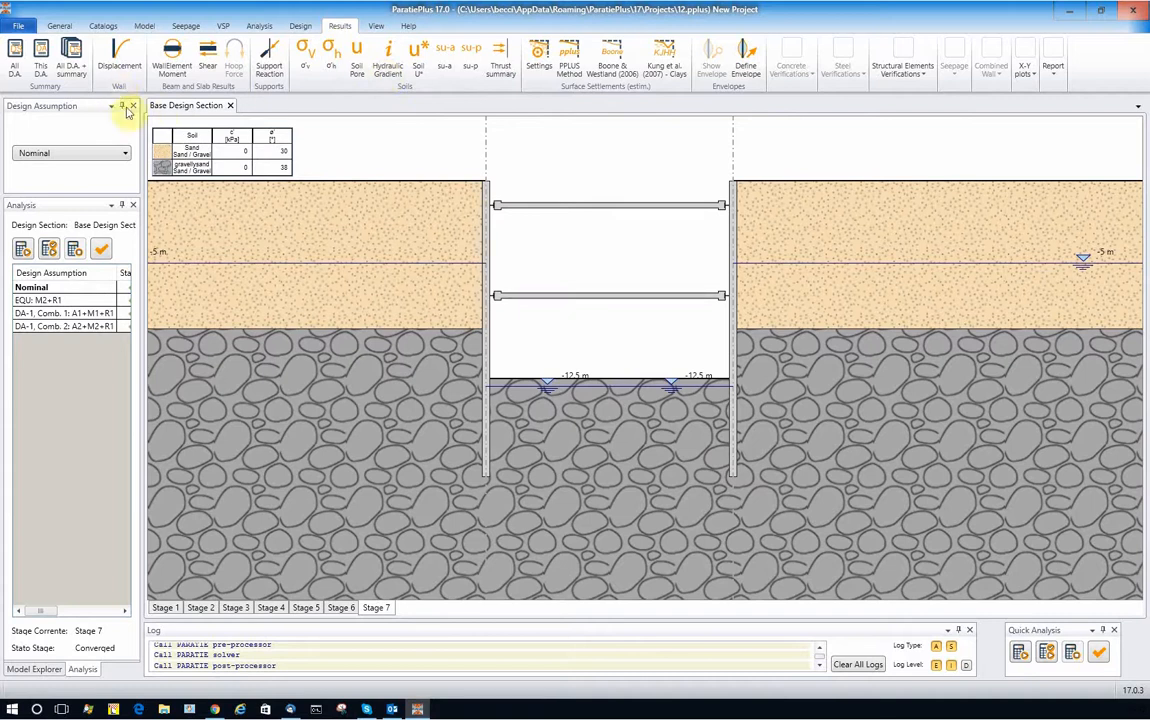
{"action": "left_click", "coordinate": [172, 60]}
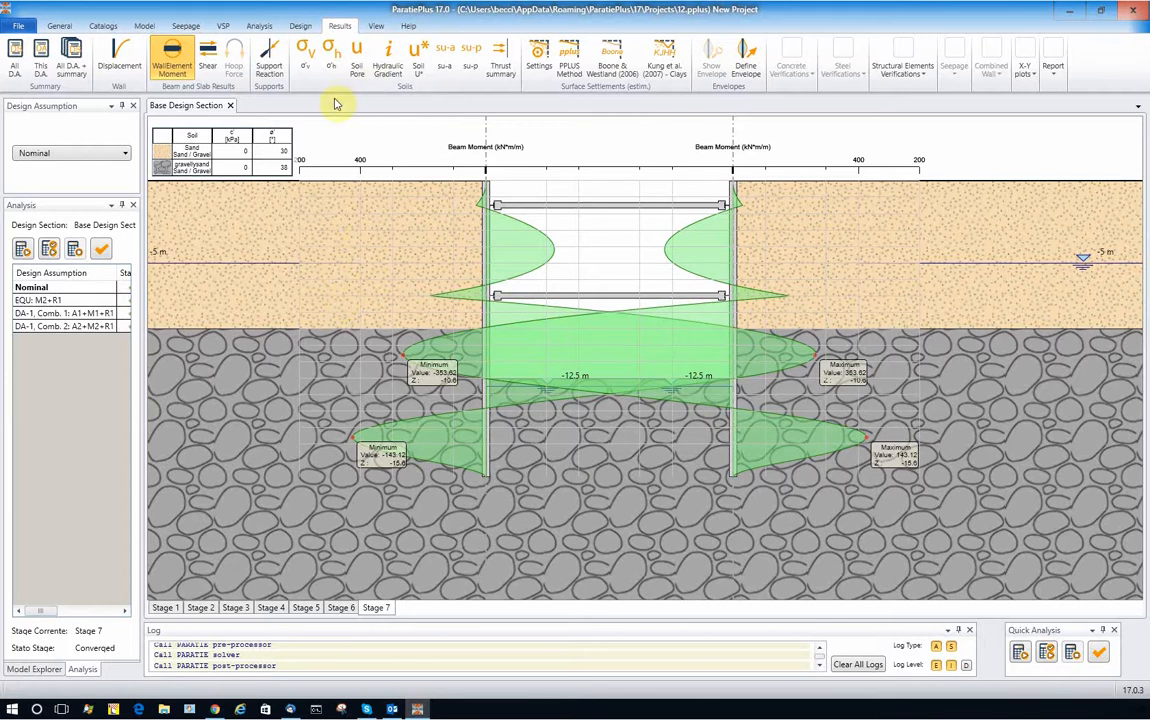
Review the active Eurocode combinations and their load factors in the design assumption collections, leaving them as they are
{"action": "left_click", "coordinate": [259, 26]}
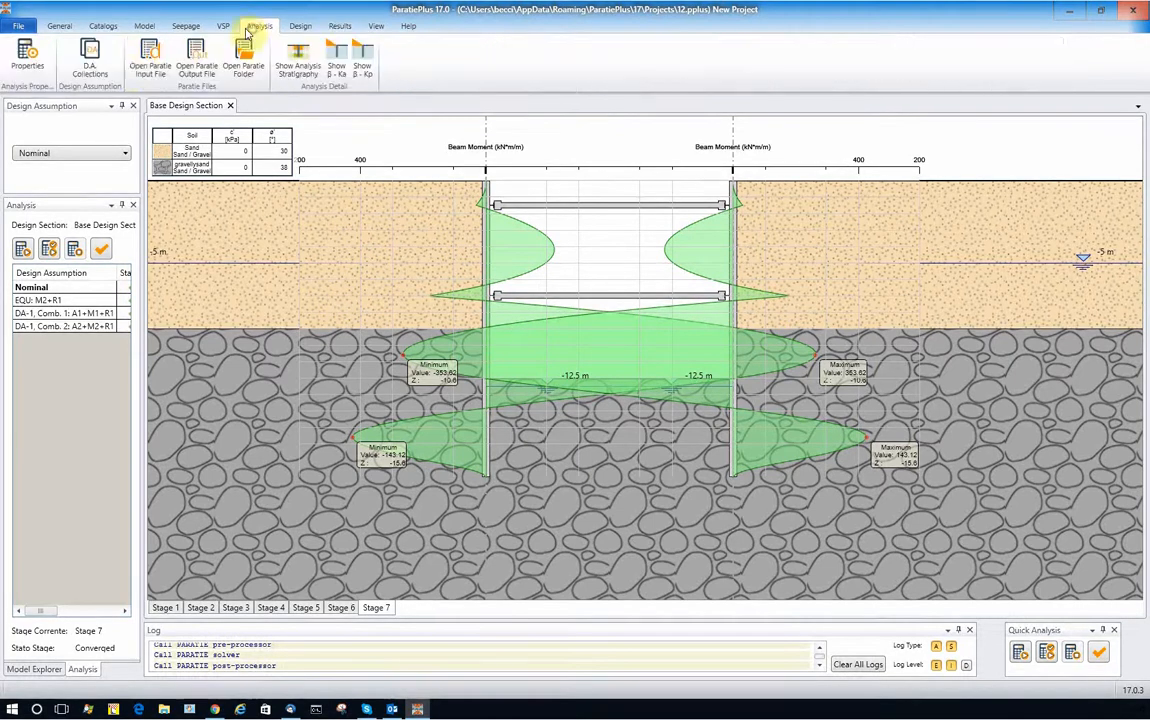
{"action": "left_click", "coordinate": [88, 72]}
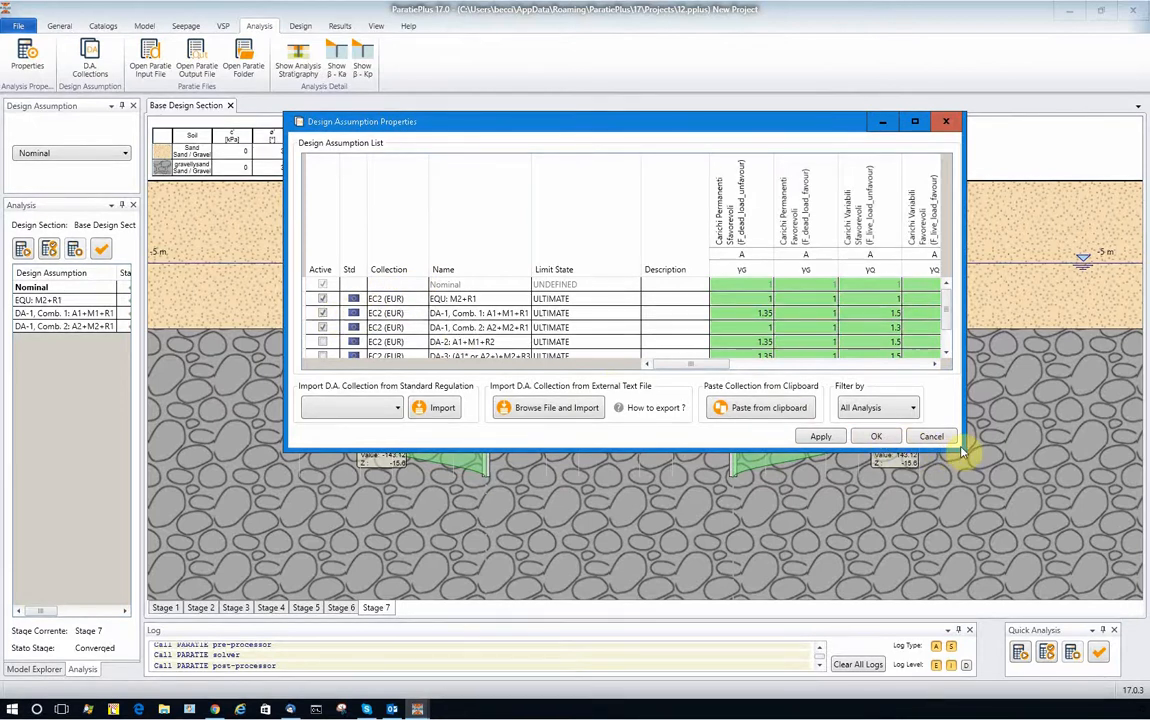
{"action": "left_click_drag", "start_coordinate": [962, 449], "coordinate": [1056, 526]}
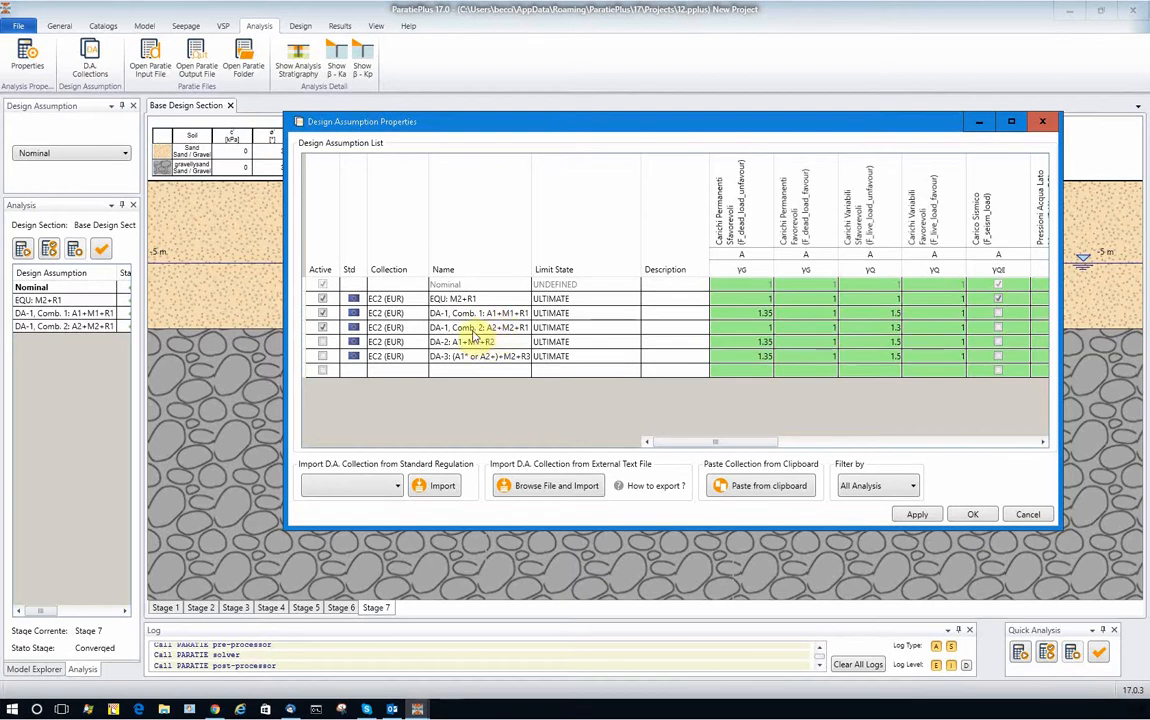
{"action": "left_click", "coordinate": [1026, 516]}
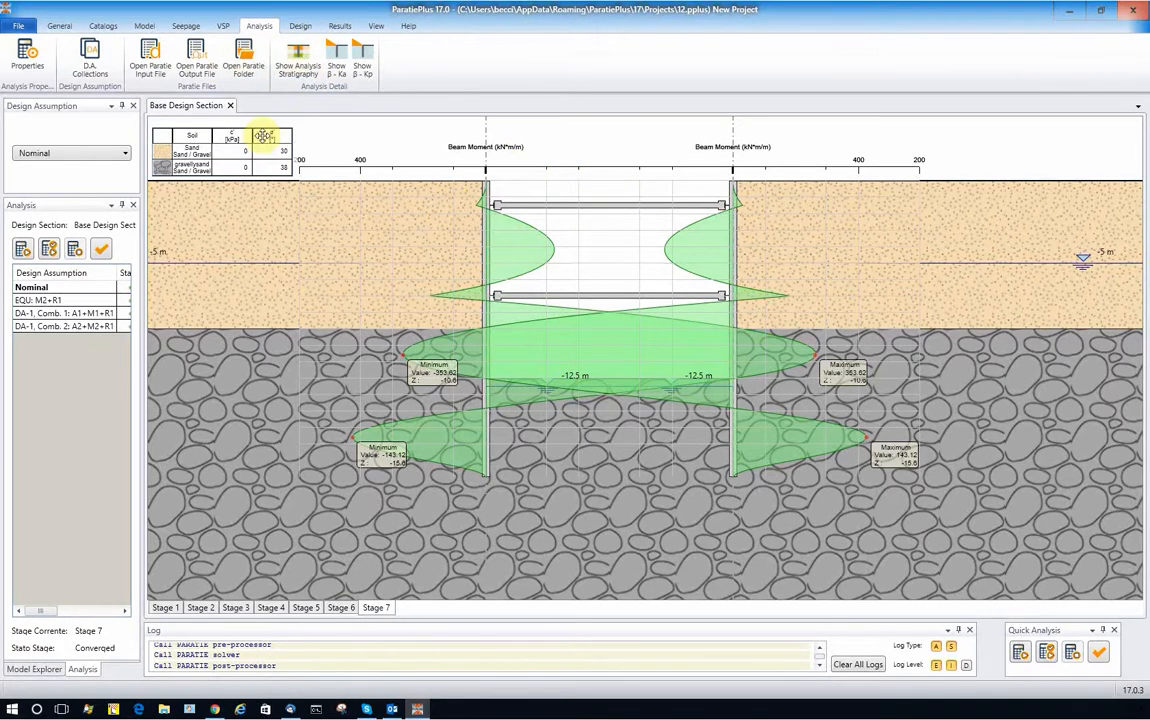
Set the design codes to EC2 for concrete, EC3 for steel and EC7 for tieback safety, and apply them
{"action": "left_click", "coordinate": [300, 26]}
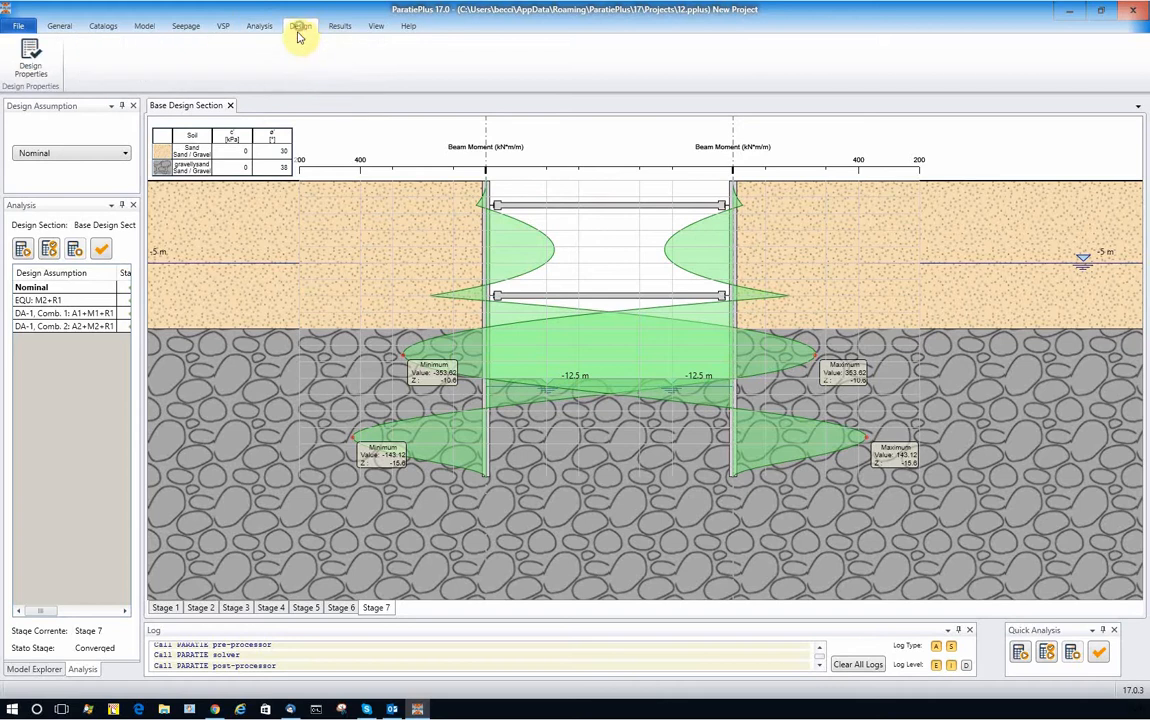
{"action": "left_click", "coordinate": [27, 73]}
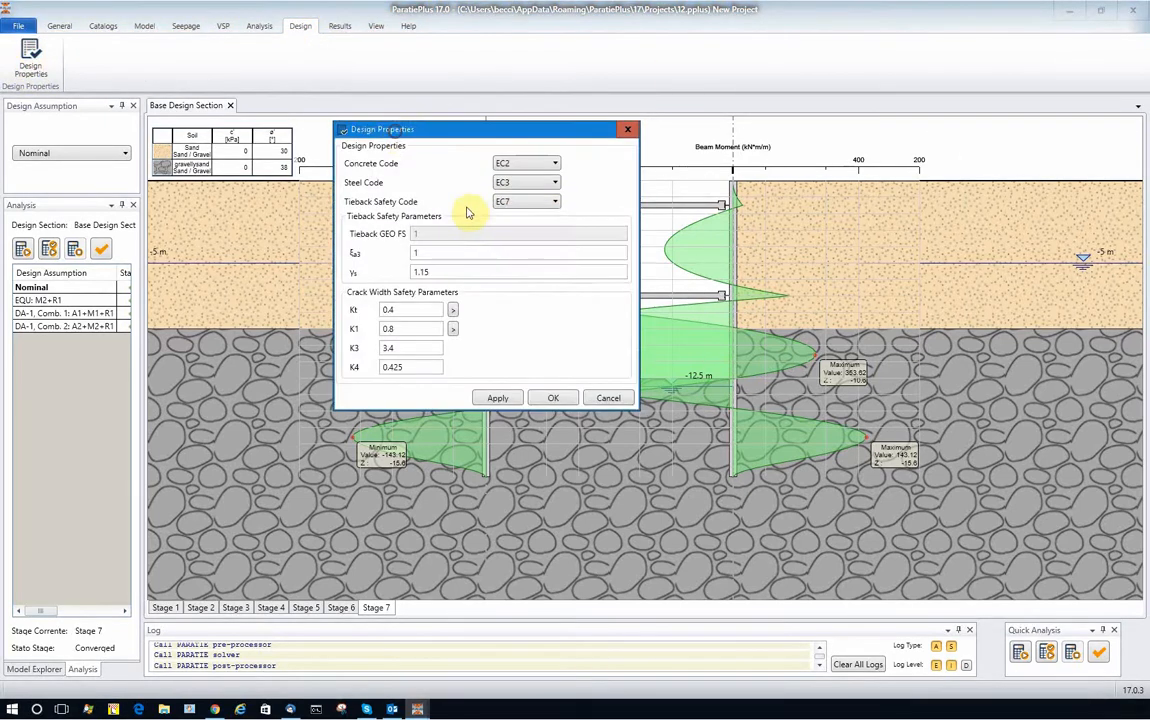
{"action": "left_click", "coordinate": [526, 166]}
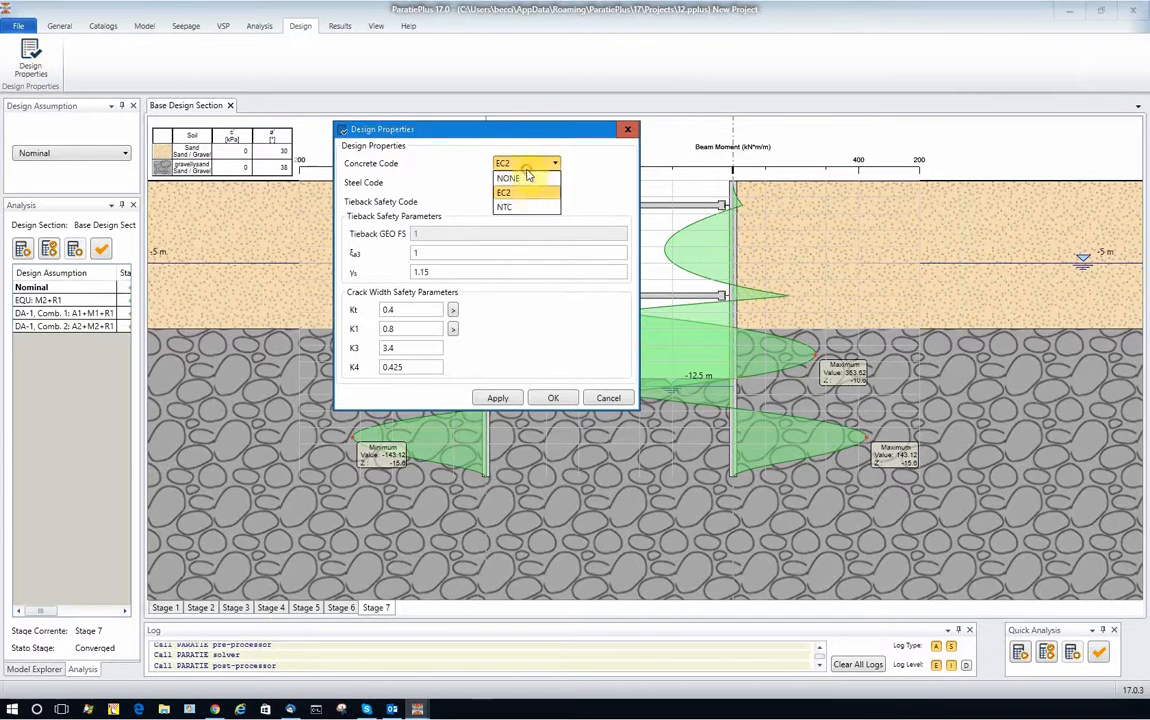
{"action": "left_click", "coordinate": [527, 193]}
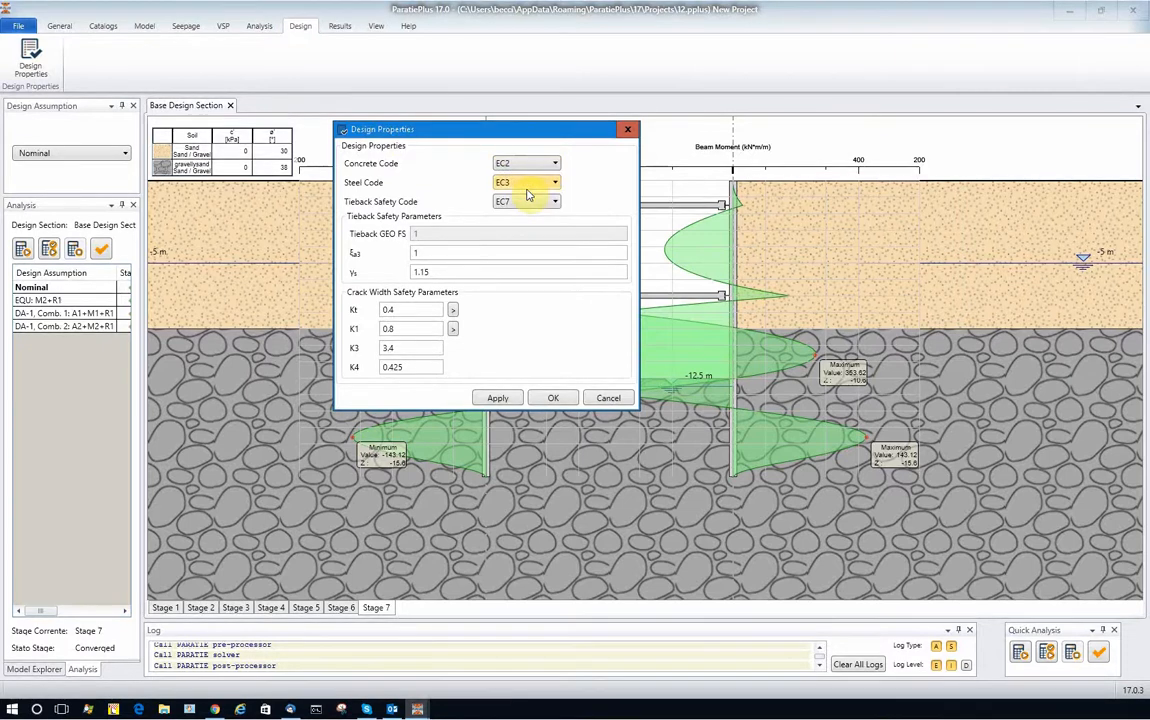
{"action": "left_click", "coordinate": [527, 184]}
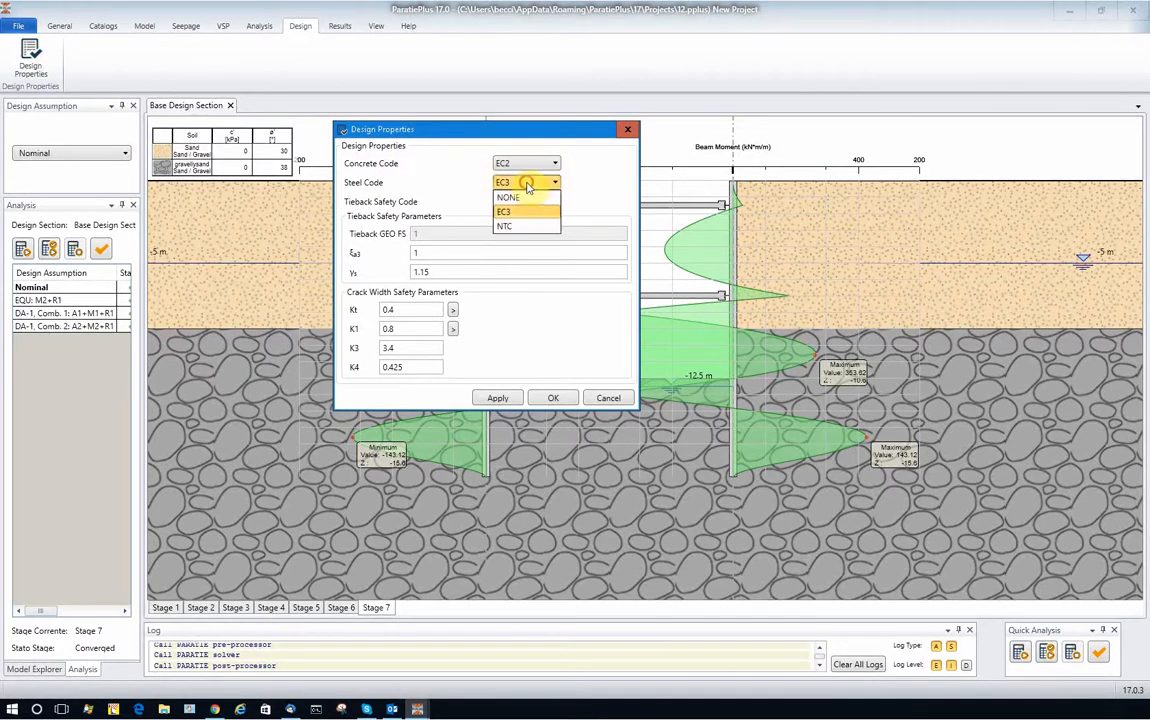
{"action": "left_click", "coordinate": [528, 213]}
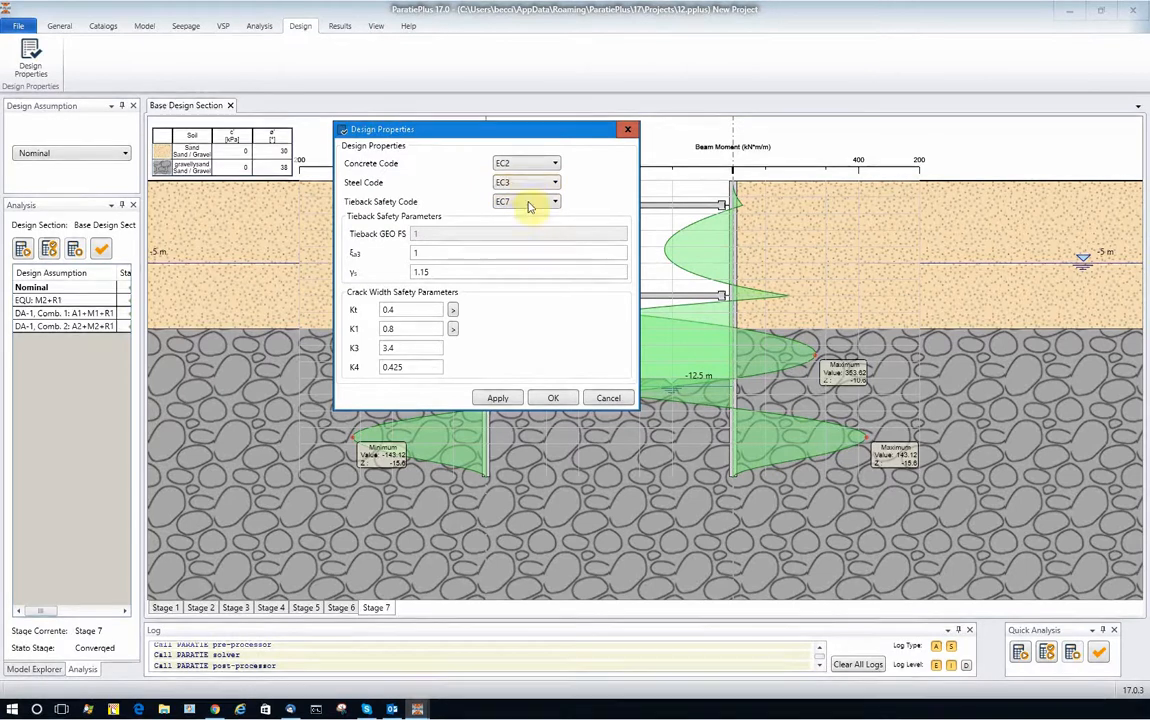
{"action": "left_click", "coordinate": [530, 203]}
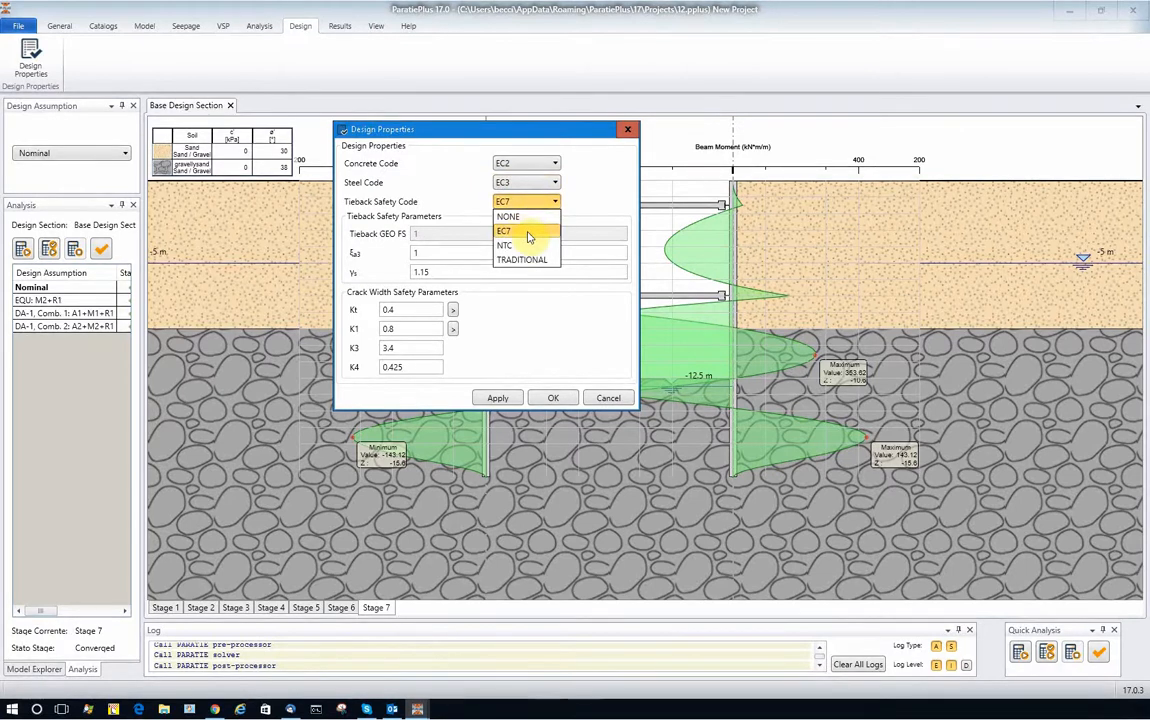
{"action": "left_click", "coordinate": [528, 233]}
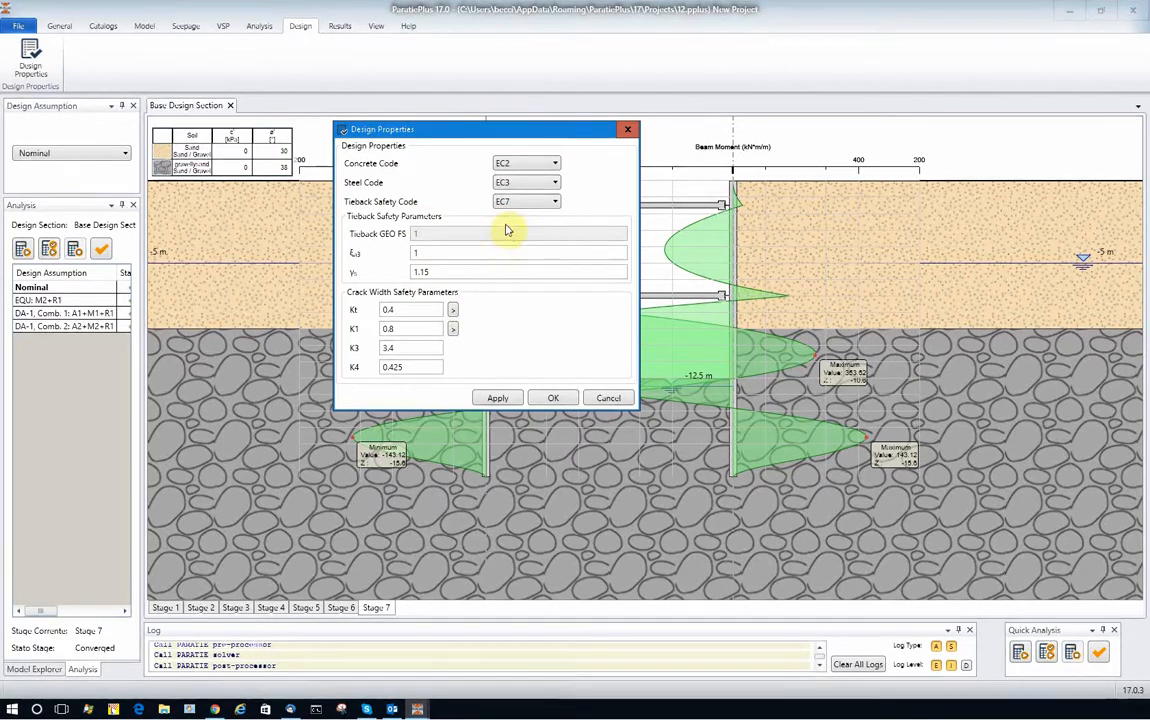
{"action": "left_click", "coordinate": [500, 398]}
{"action": "left_click", "coordinate": [548, 397]}
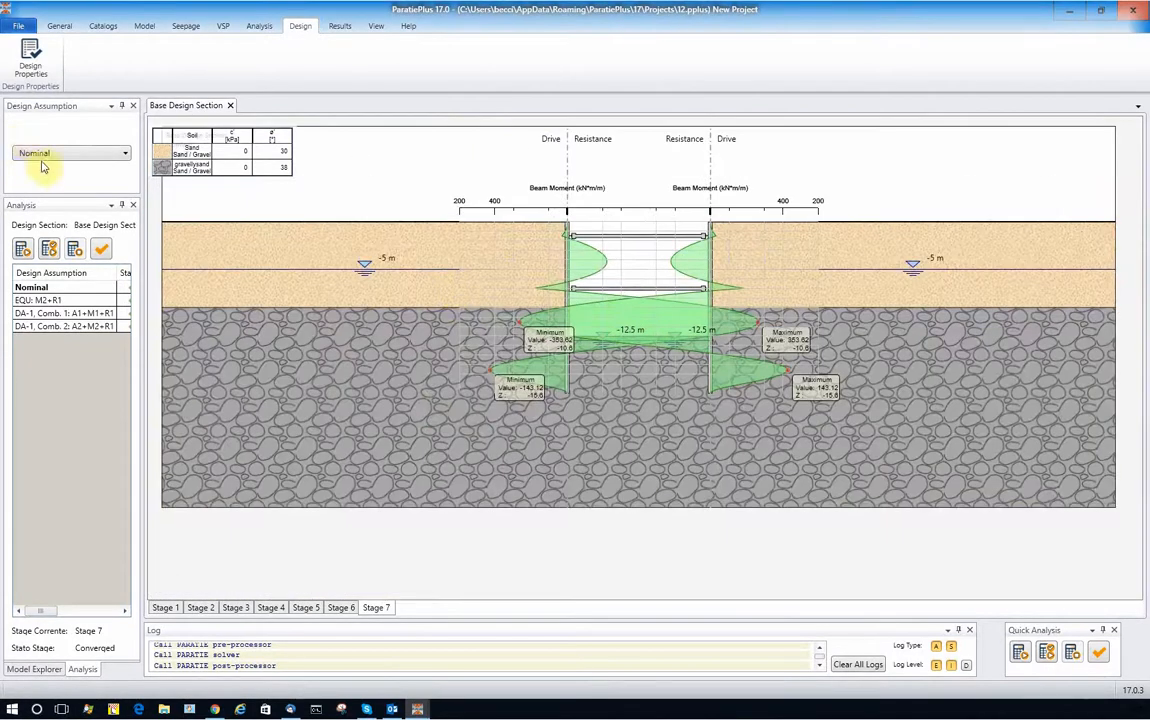
Check the available design assumptions and run the analysis for all of them
{"action": "left_click", "coordinate": [38, 154]}
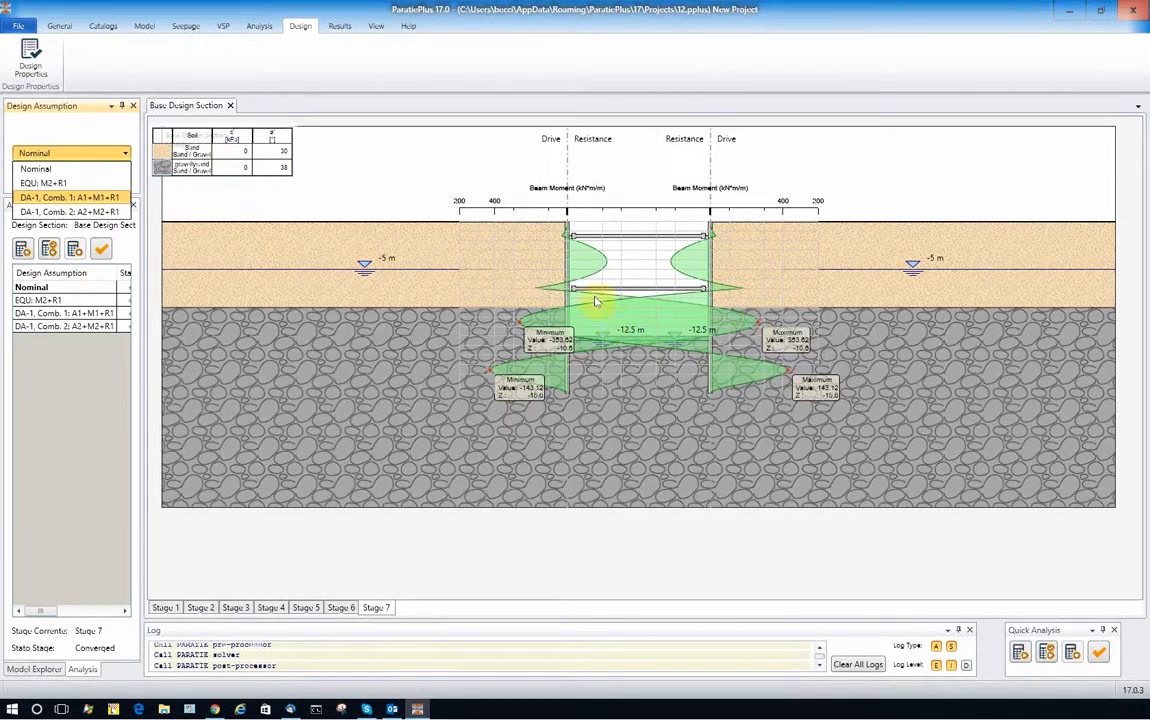
{"action": "left_click", "coordinate": [1046, 655]}
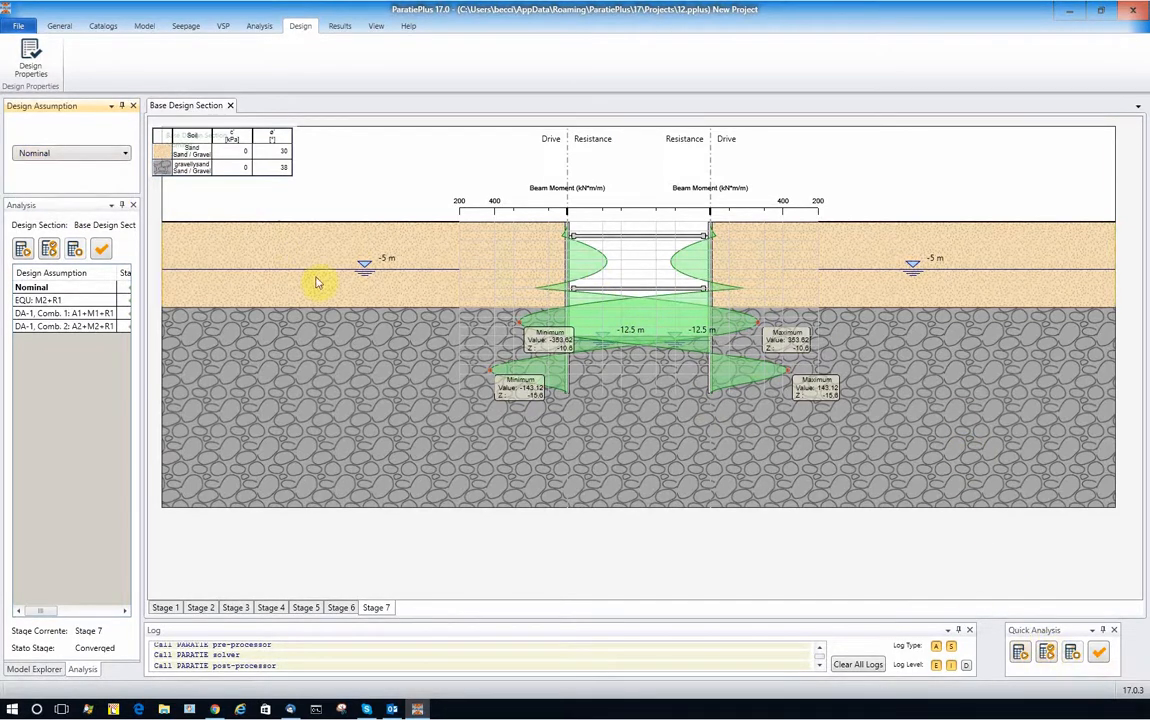
{"action": "left_click", "coordinate": [1020, 652]}
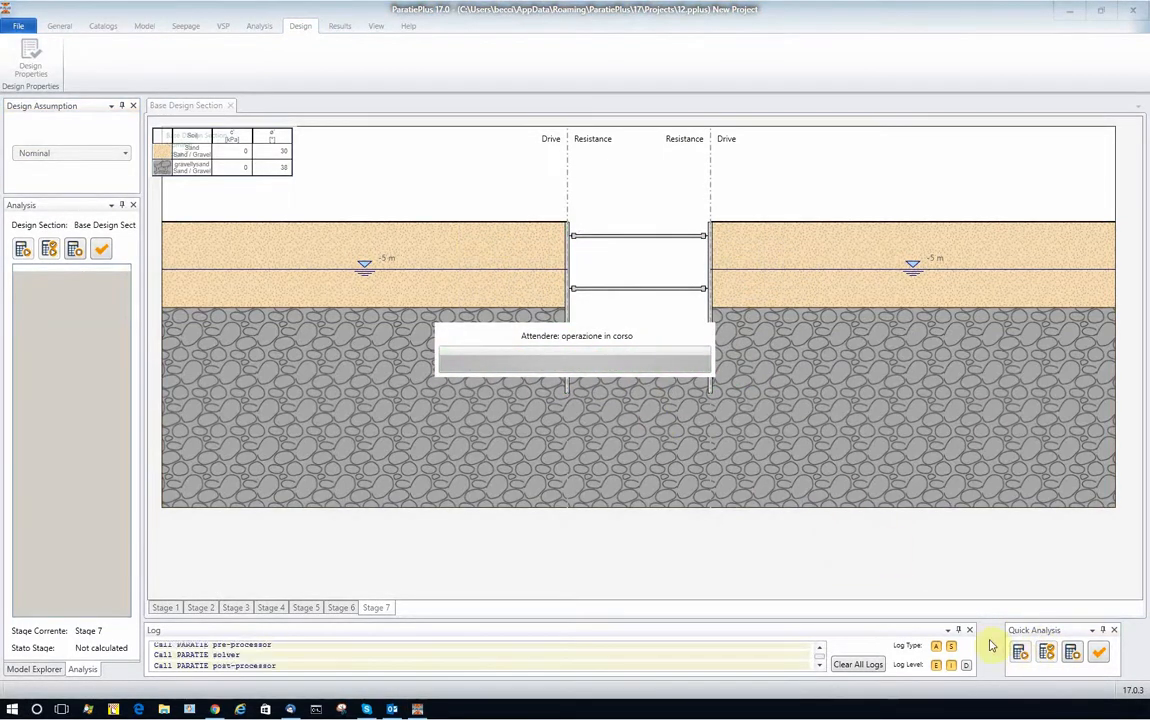
{"action": "left_click", "coordinate": [1046, 652]}
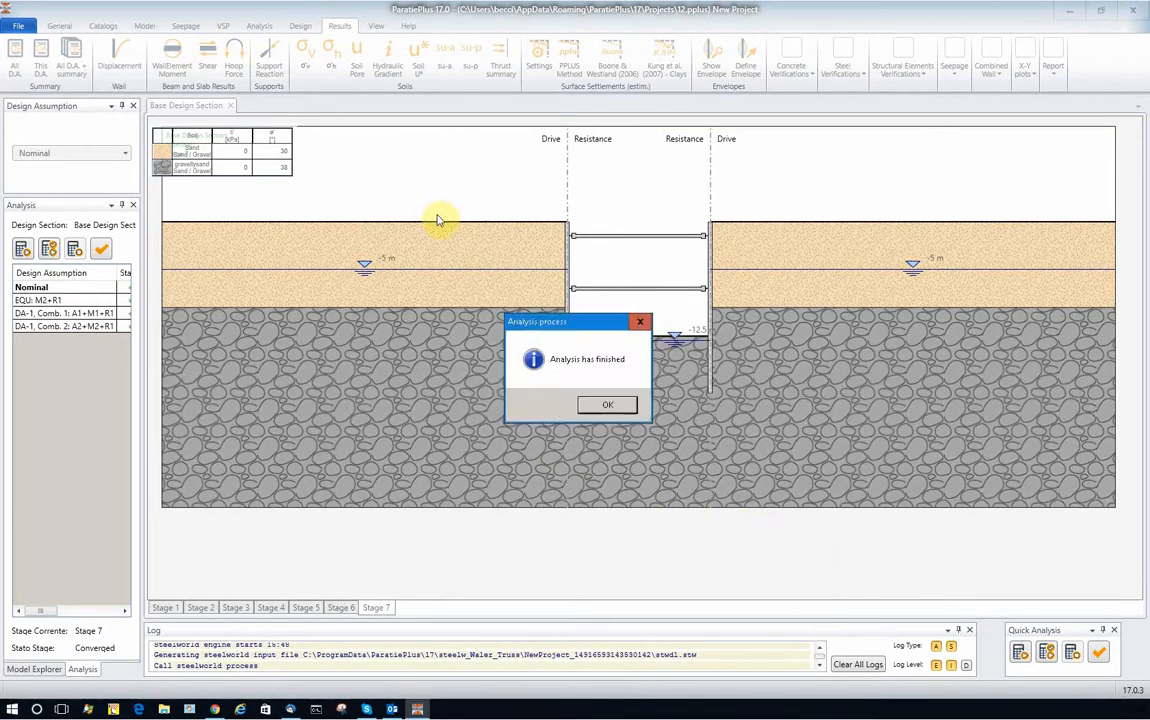
{"action": "left_click", "coordinate": [610, 405]}
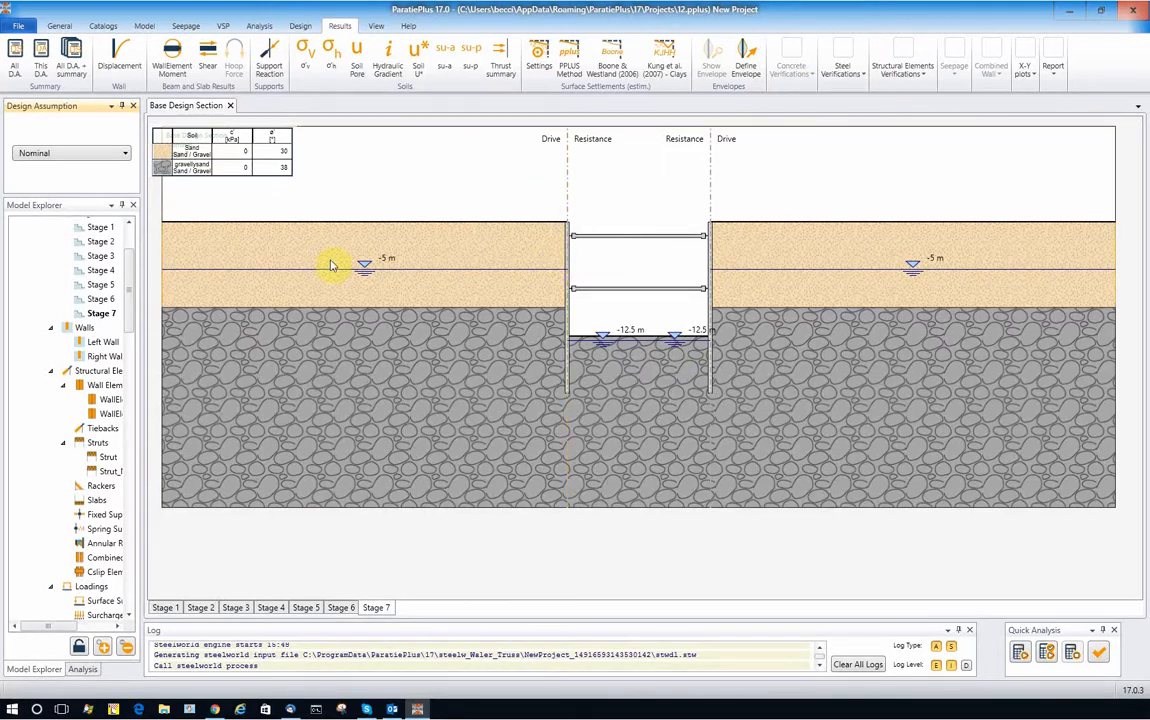
Switch to design assumption DA-1, Comb. 1: A1+M1+R1 and define a results envelope covering all assumptions and all stages
{"action": "left_click", "coordinate": [48, 152]}
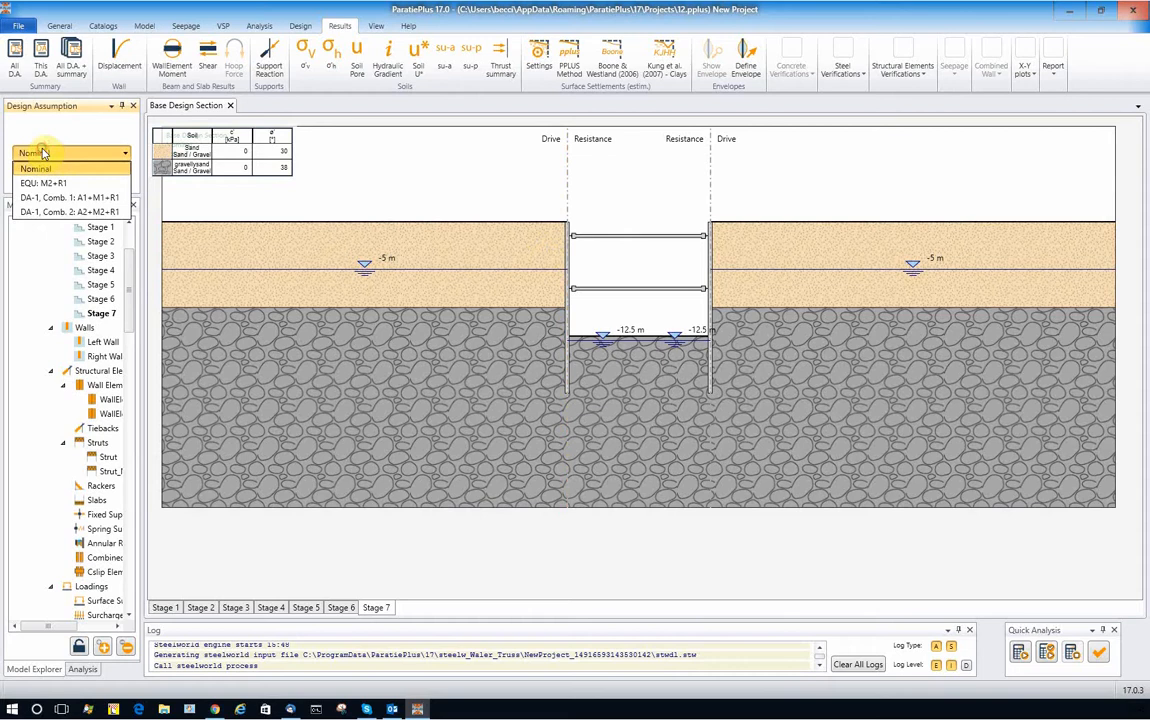
{"action": "left_click", "coordinate": [72, 198]}
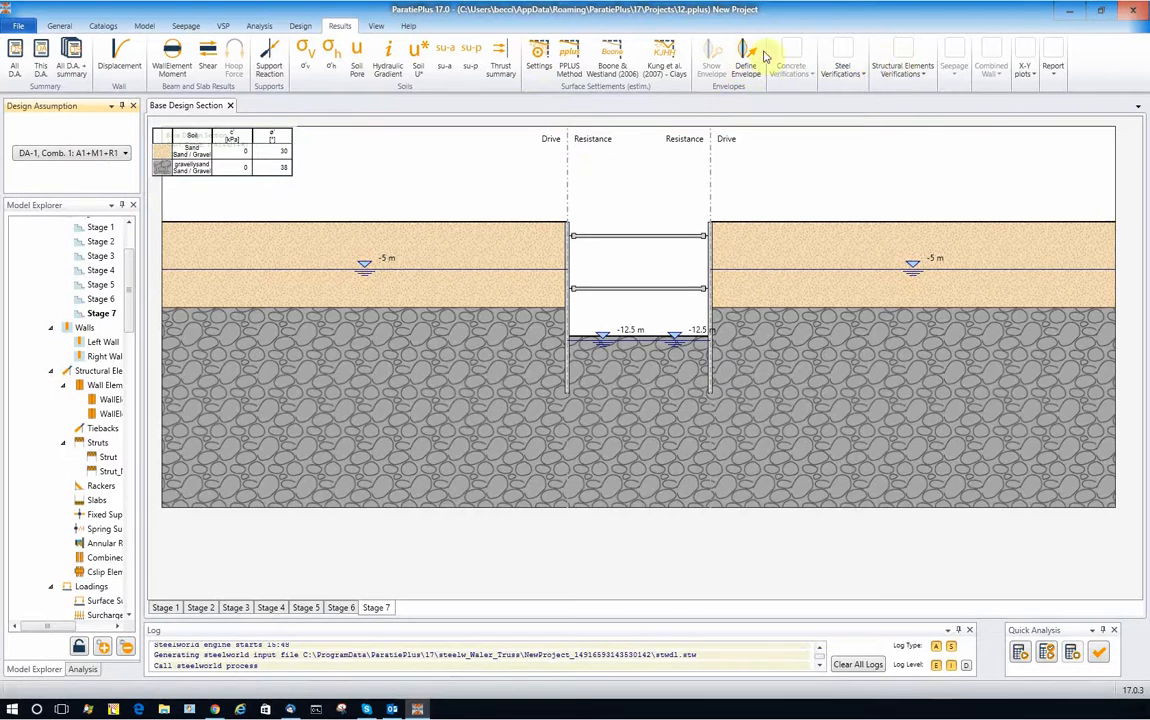
{"action": "mouse_move", "coordinate": [1148, 172]}
{"action": "left_mouse_down"}
{"action": "mouse_move", "coordinate": [773, 167]}
{"action": "mouse_move", "coordinate": [428, 112]}
{"action": "left_mouse_up"}
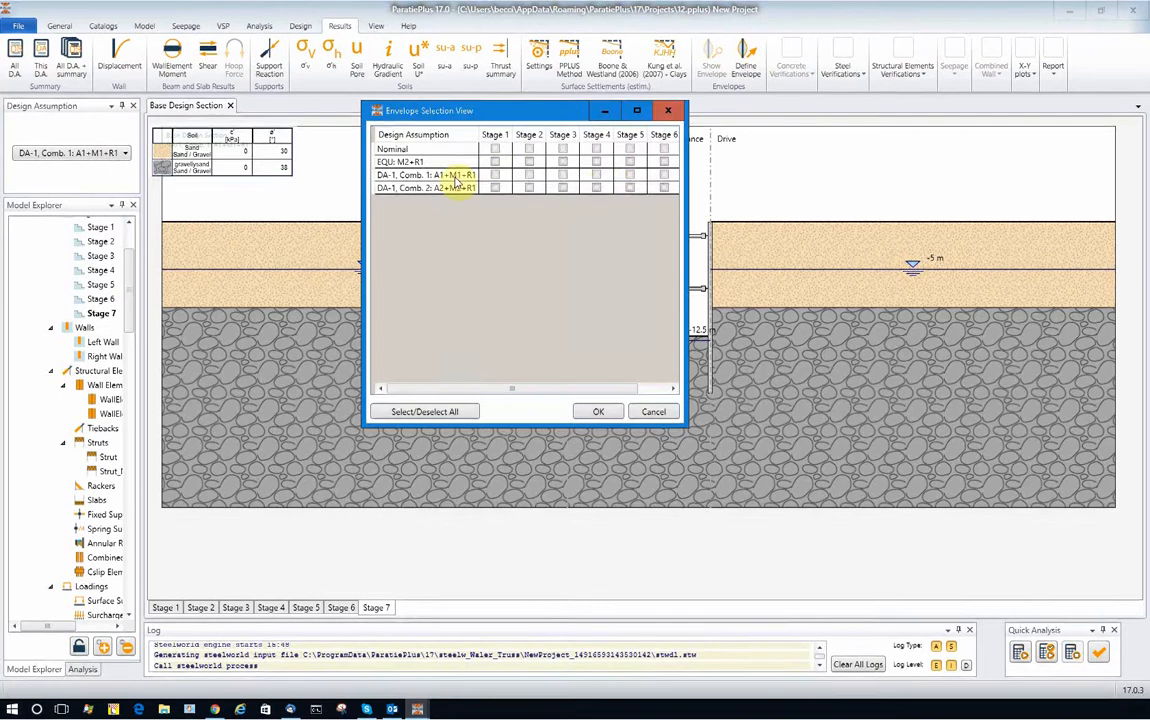
{"action": "left_click", "coordinate": [434, 411]}
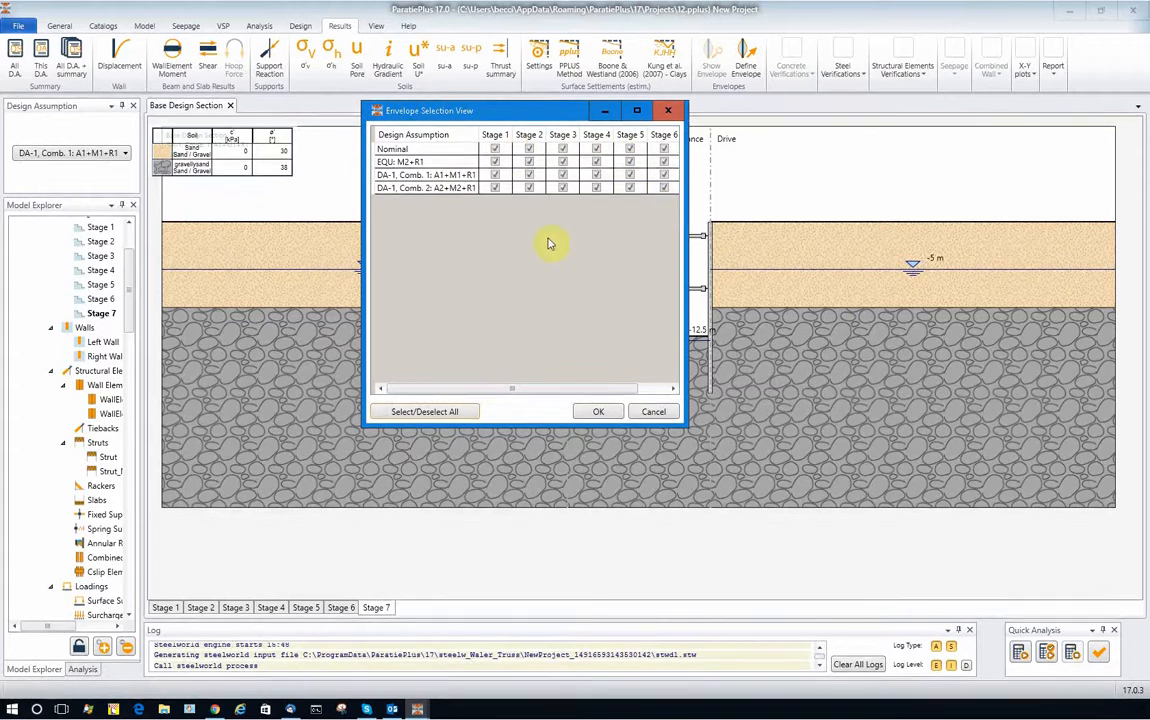
{"action": "left_click", "coordinate": [599, 412]}
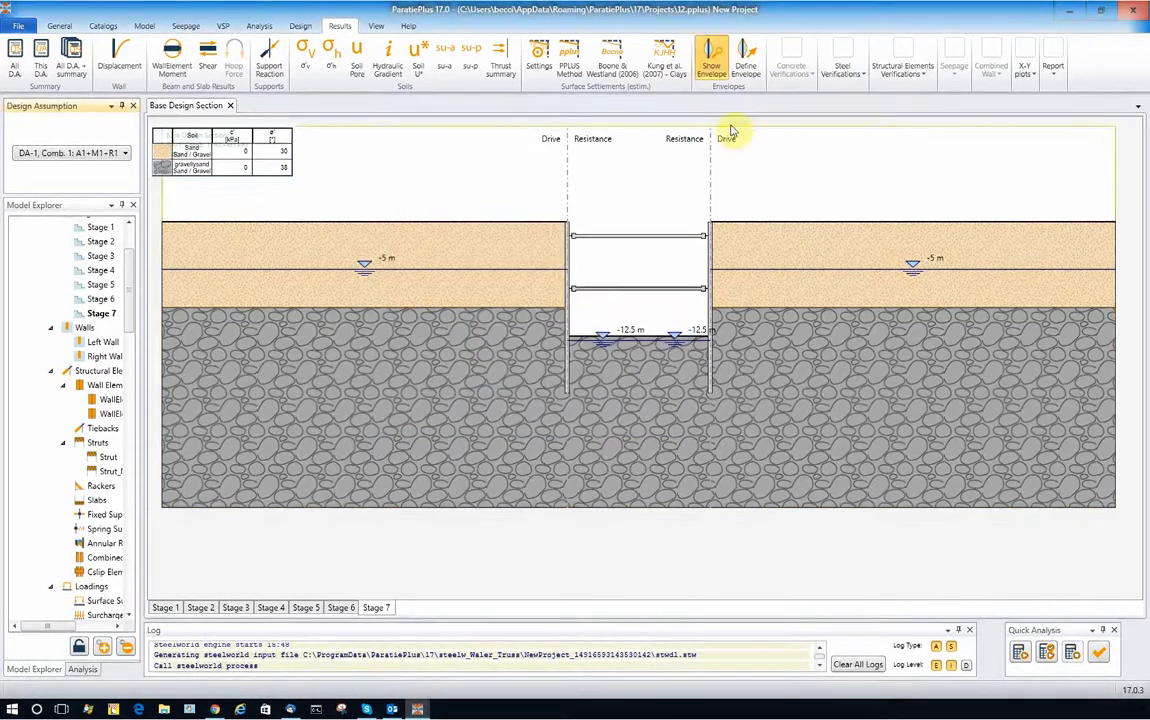
Display the enveloped moment ratio from the steel verifications and examine its maximum on both walls
{"action": "left_click", "coordinate": [842, 64]}
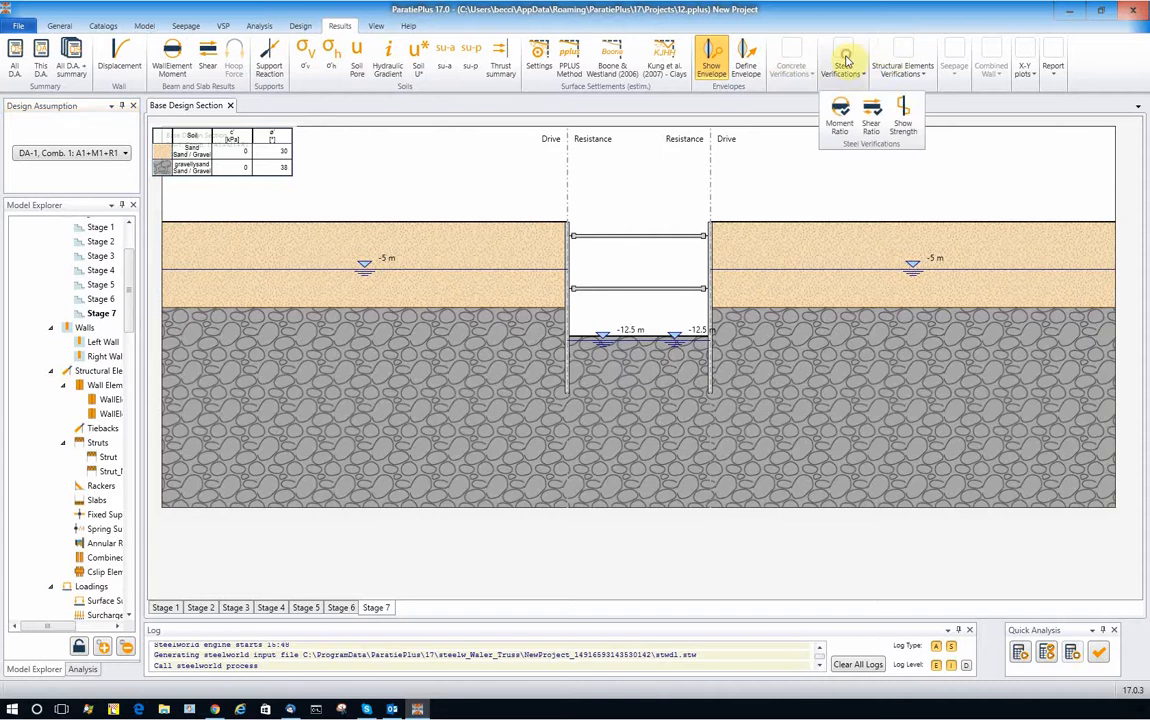
{"action": "left_click", "coordinate": [840, 118]}
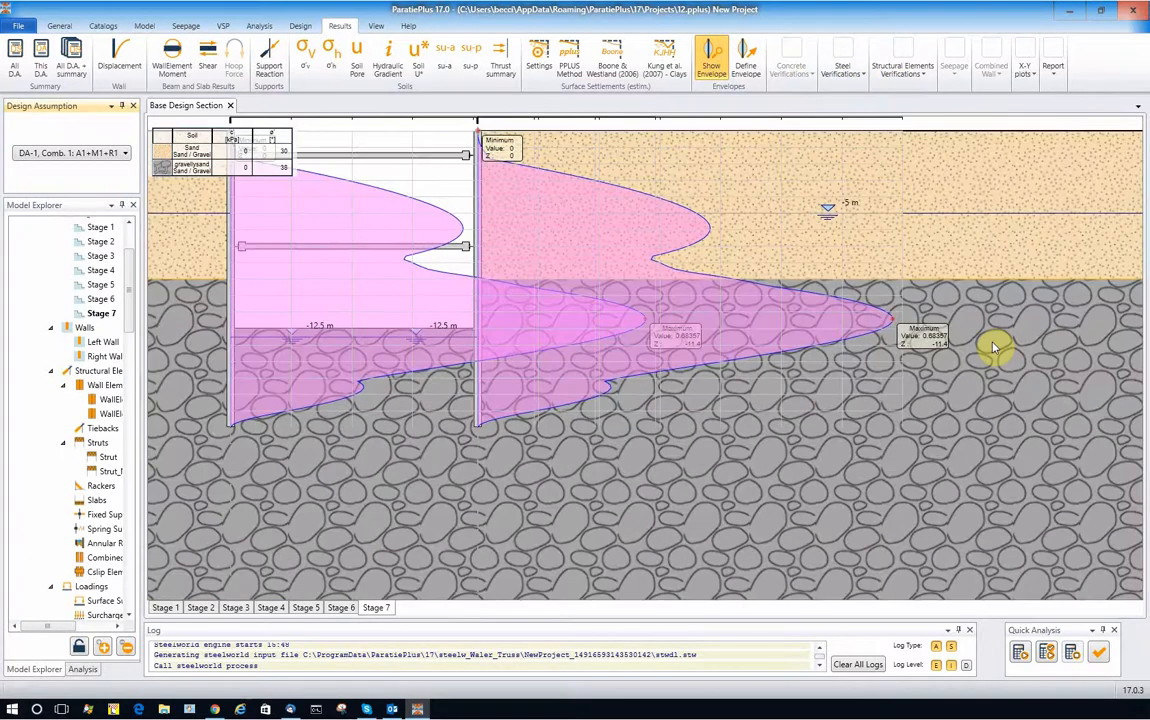
{"action": "scroll", "coordinate": [892, 343], "scroll_direction": "down", "scroll_amount": 2}
{"action": "scroll", "coordinate": [628, 334], "scroll_direction": "up", "scroll_amount": 2}
{"action": "scroll", "coordinate": [566, 312], "scroll_direction": "down", "scroll_amount": 2}
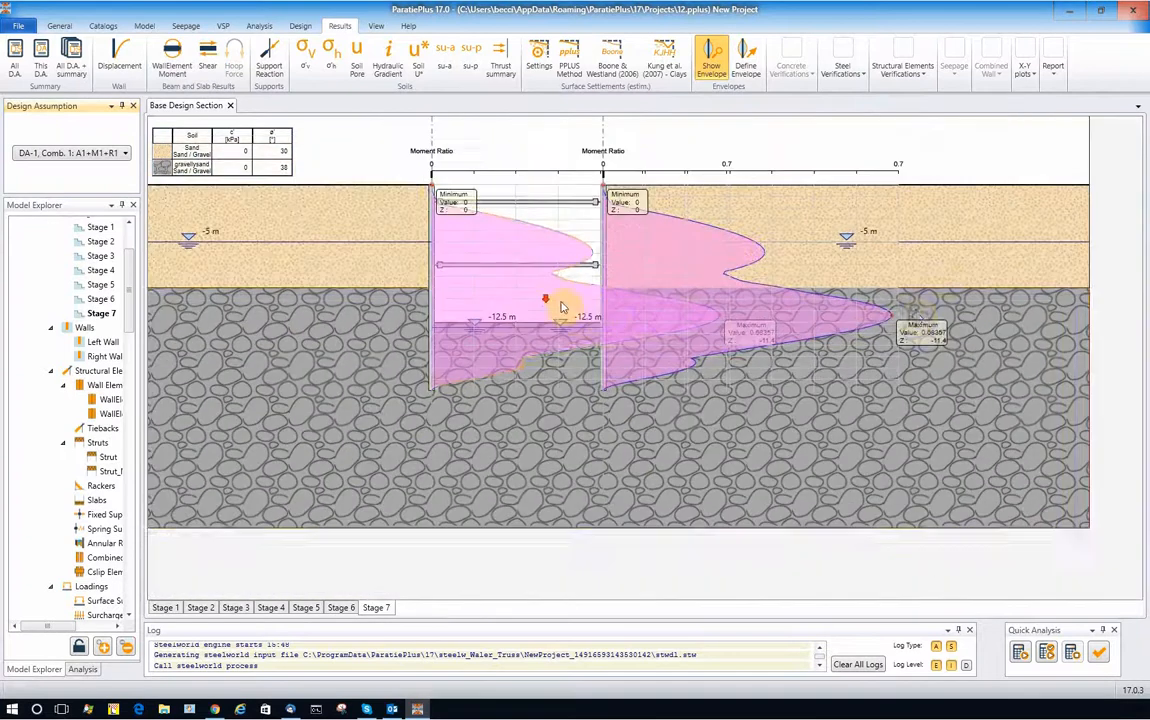
Turn off the results envelope and examine the Stage 7 moment ratio on both walls
{"action": "scroll", "coordinate": [930, 340], "scroll_direction": "up", "scroll_amount": 3}
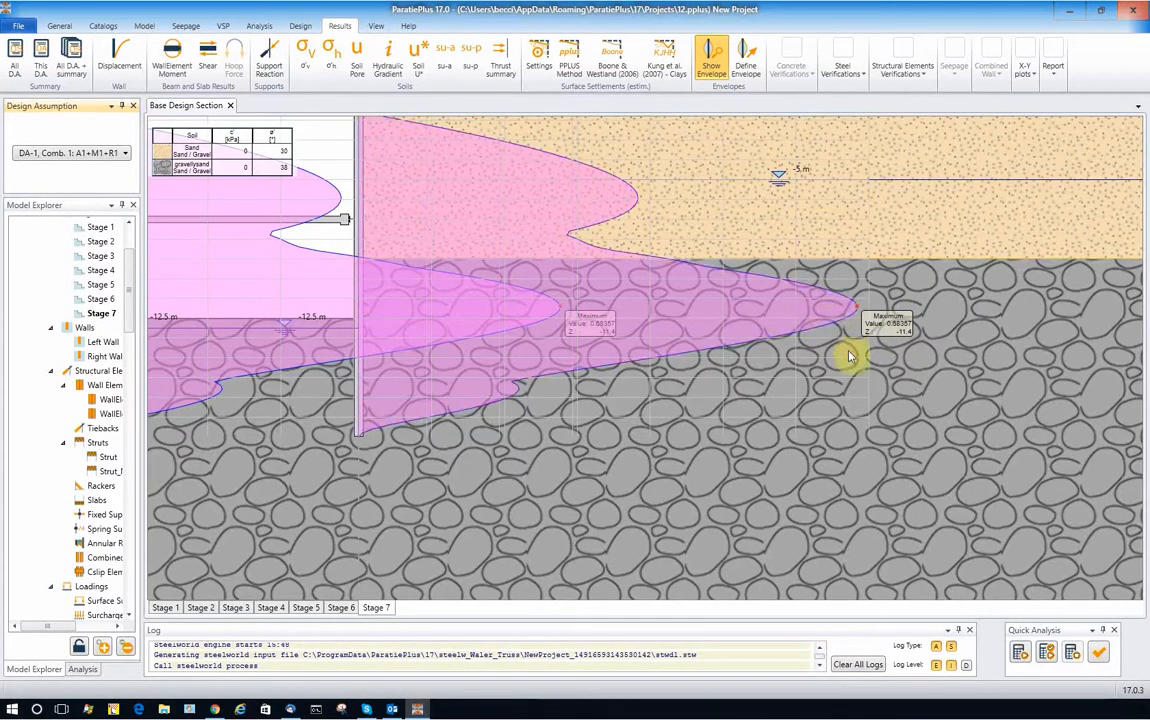
{"action": "scroll", "coordinate": [849, 353], "scroll_direction": "down", "scroll_amount": 1}
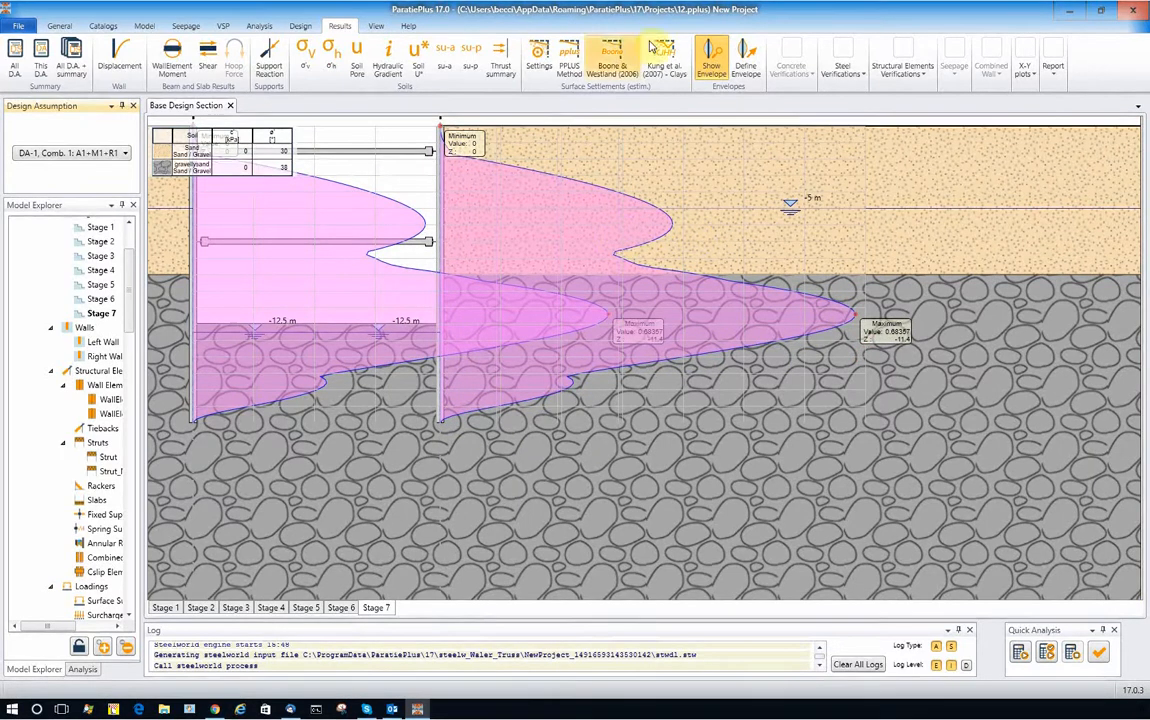
{"action": "left_click", "coordinate": [716, 66]}
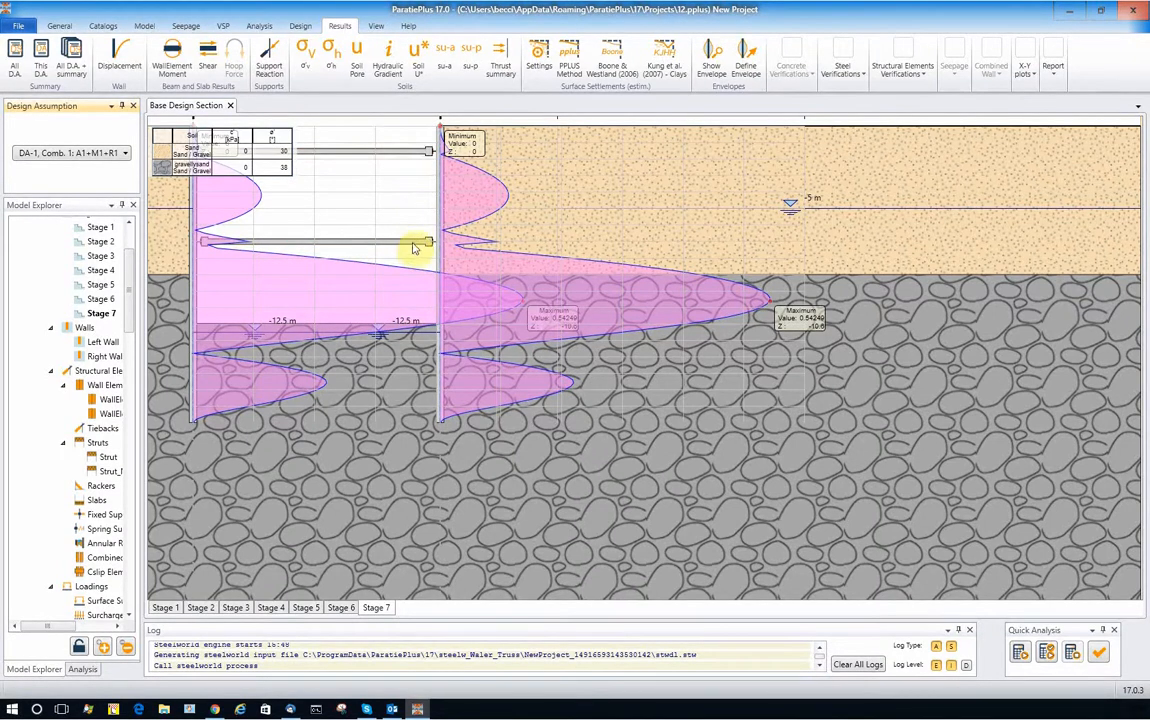
{"action": "scroll", "coordinate": [655, 293], "scroll_direction": "down", "scroll_amount": 1}
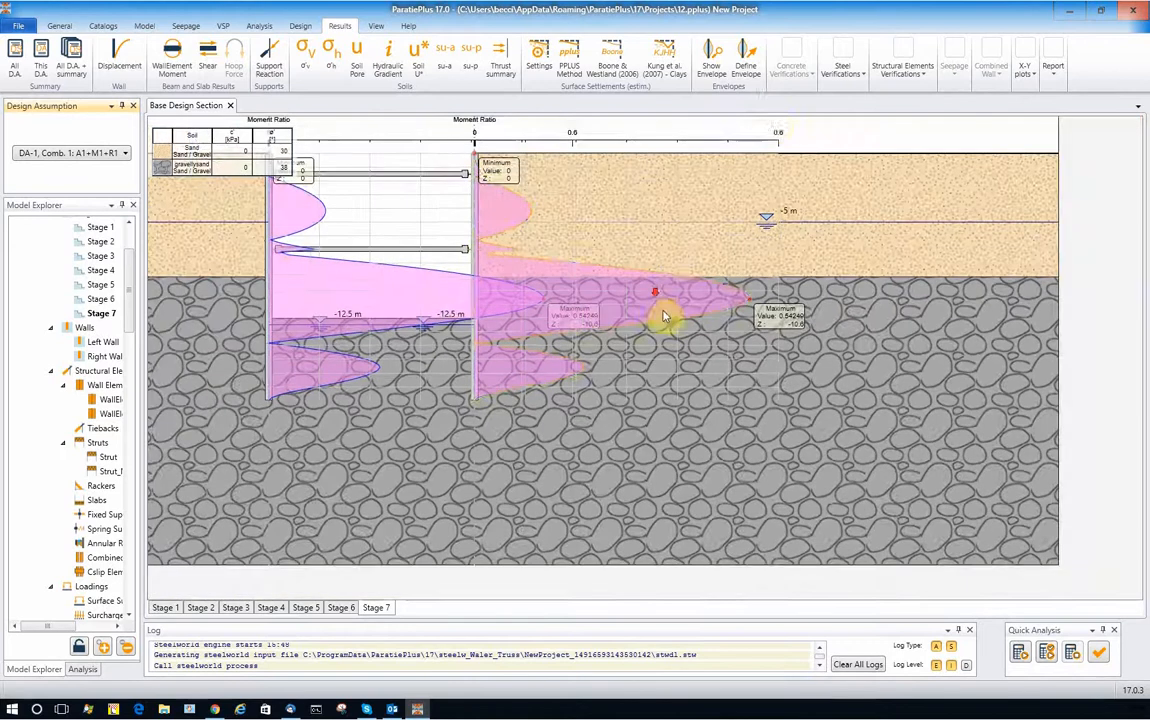
Open the structural element verifications, enlarge the results window and display the truss checks
{"action": "left_click", "coordinate": [922, 66]}
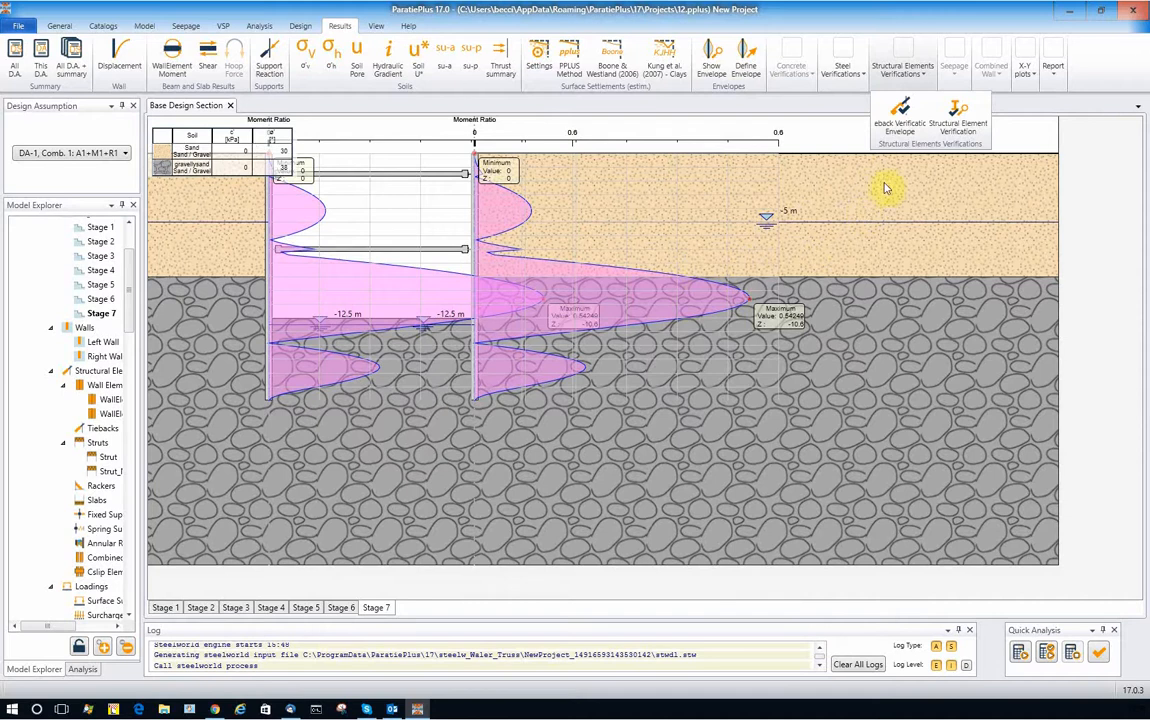
{"action": "left_click", "coordinate": [957, 115]}
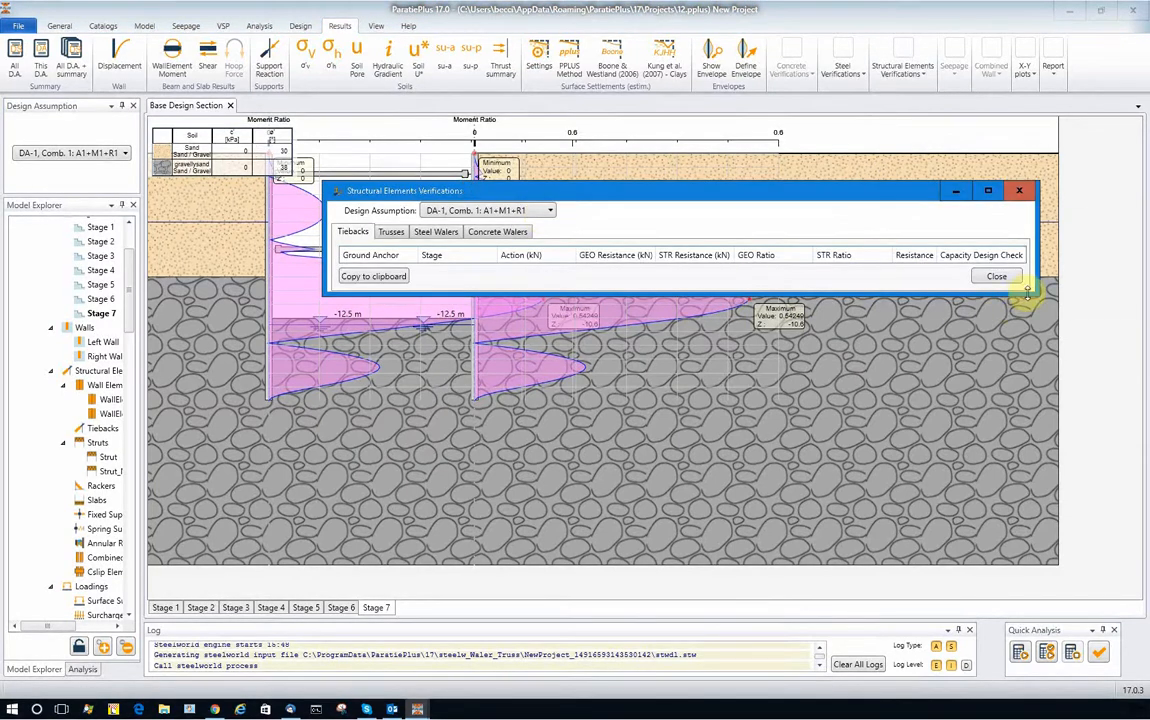
{"action": "left_click_drag", "start_coordinate": [1027, 292], "coordinate": [893, 426]}
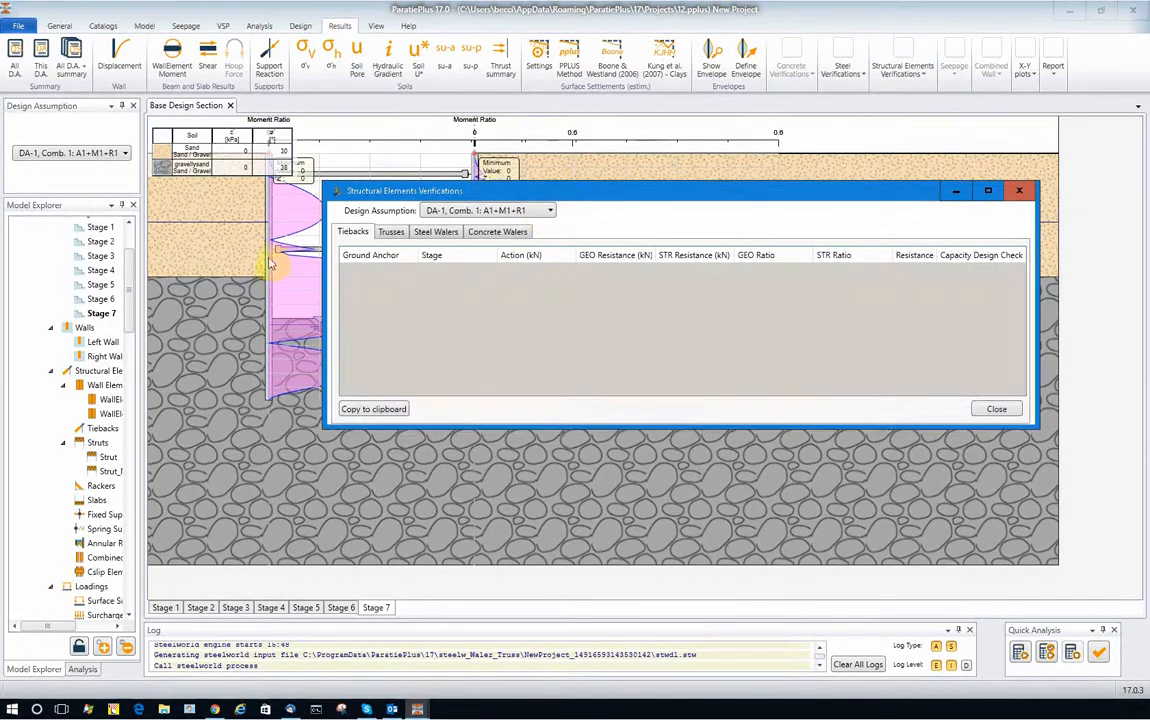
{"action": "left_click", "coordinate": [388, 231]}
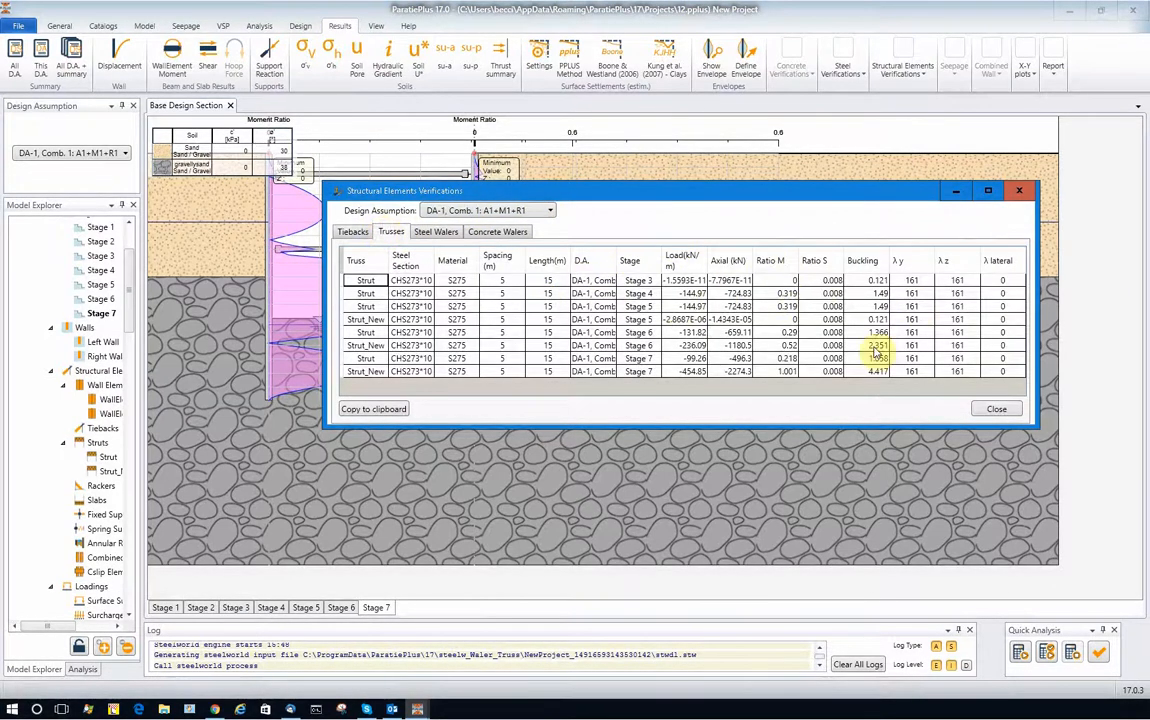
Keep design assumption DA-1, Comb. 1: A1+M1+R1 and examine the moment ratio and buckling checks of both struts across the stages
{"action": "left_click", "coordinate": [462, 211]}
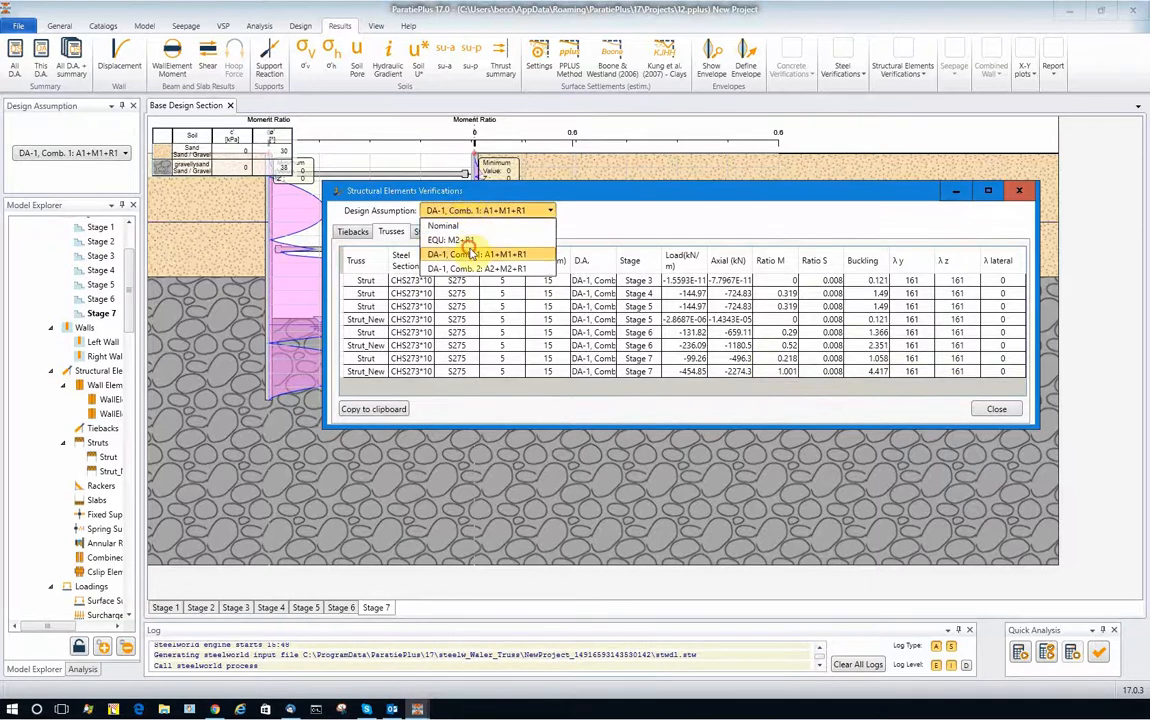
{"action": "left_click", "coordinate": [470, 253]}
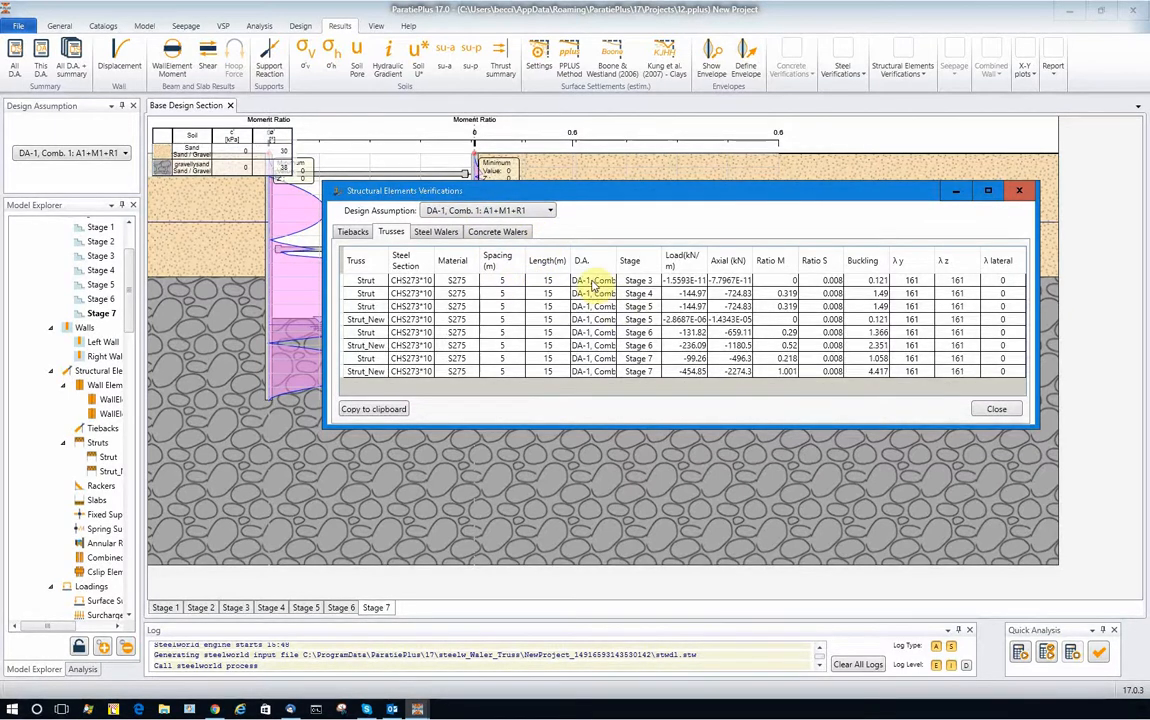
{"action": "left_click", "coordinate": [796, 284]}
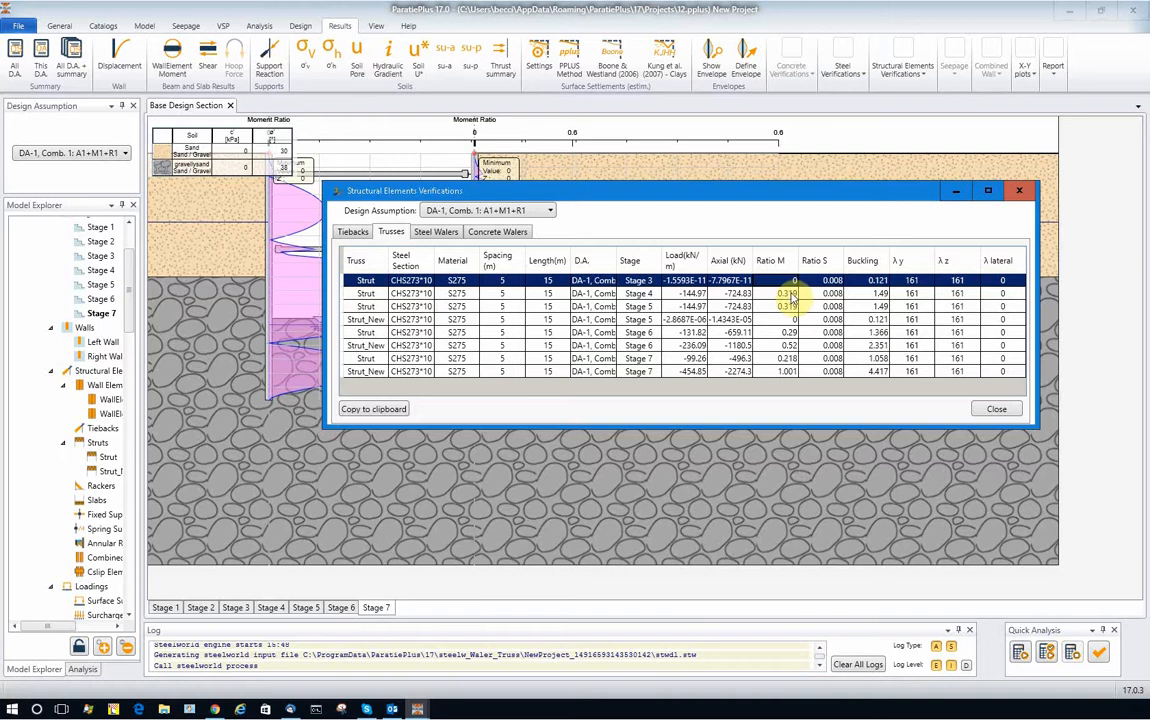
{"action": "left_click", "coordinate": [790, 294]}
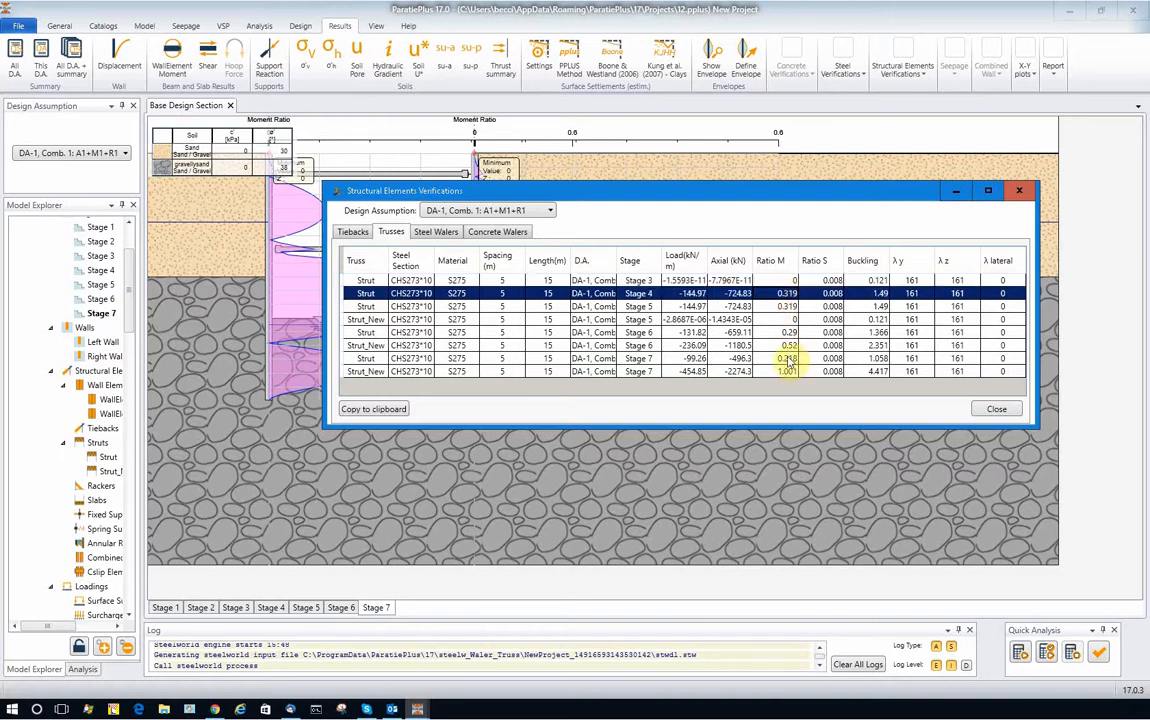
{"action": "left_click", "coordinate": [789, 372]}
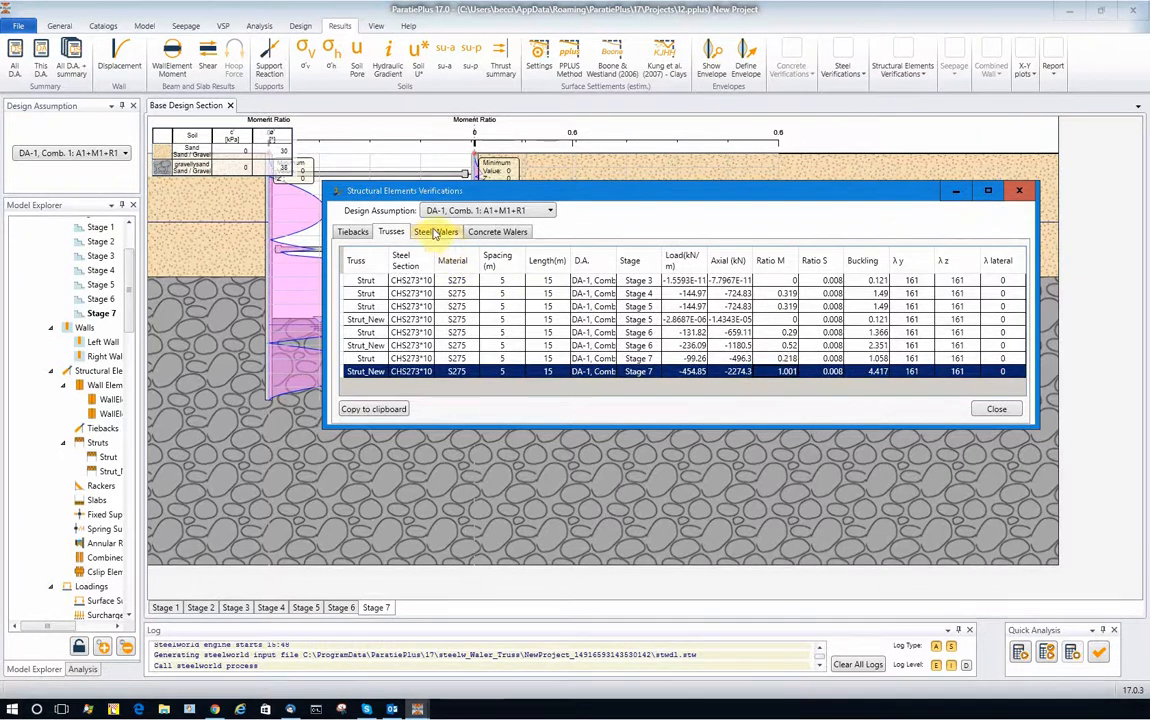
Examine the steel waler loads and the moment and shear ratios through Stage 7, and close the verification results
{"action": "left_click", "coordinate": [437, 233]}
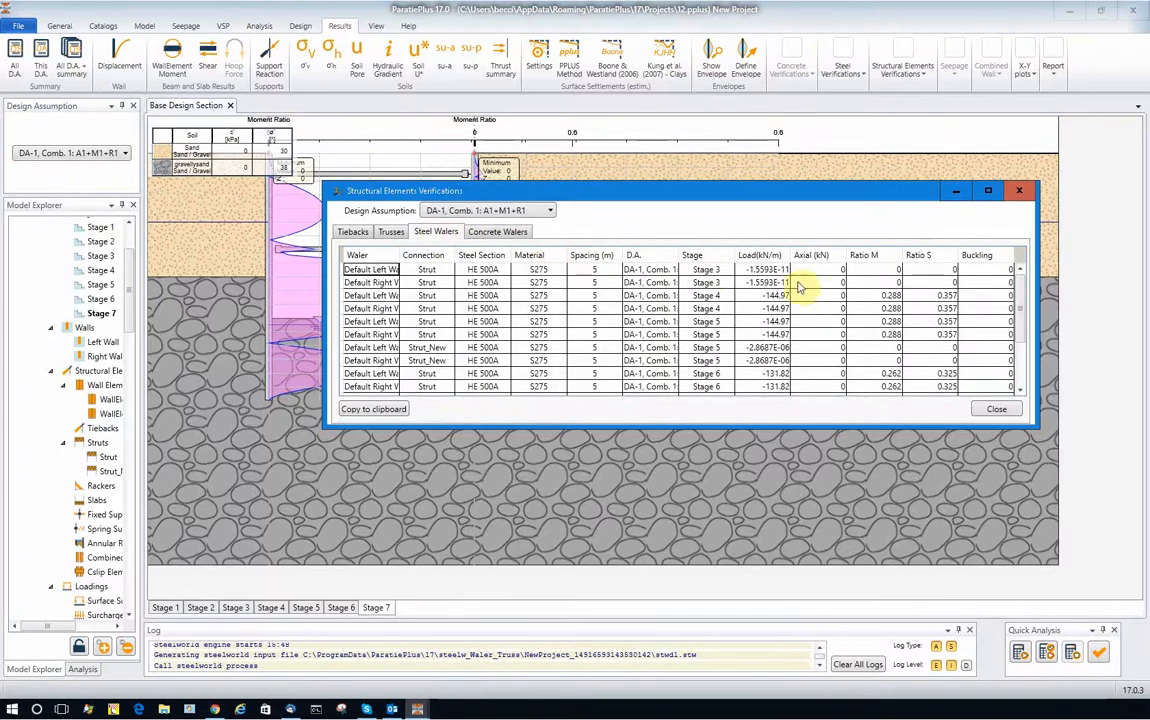
{"action": "scroll", "coordinate": [860, 297], "scroll_direction": "down", "scroll_amount": 3}
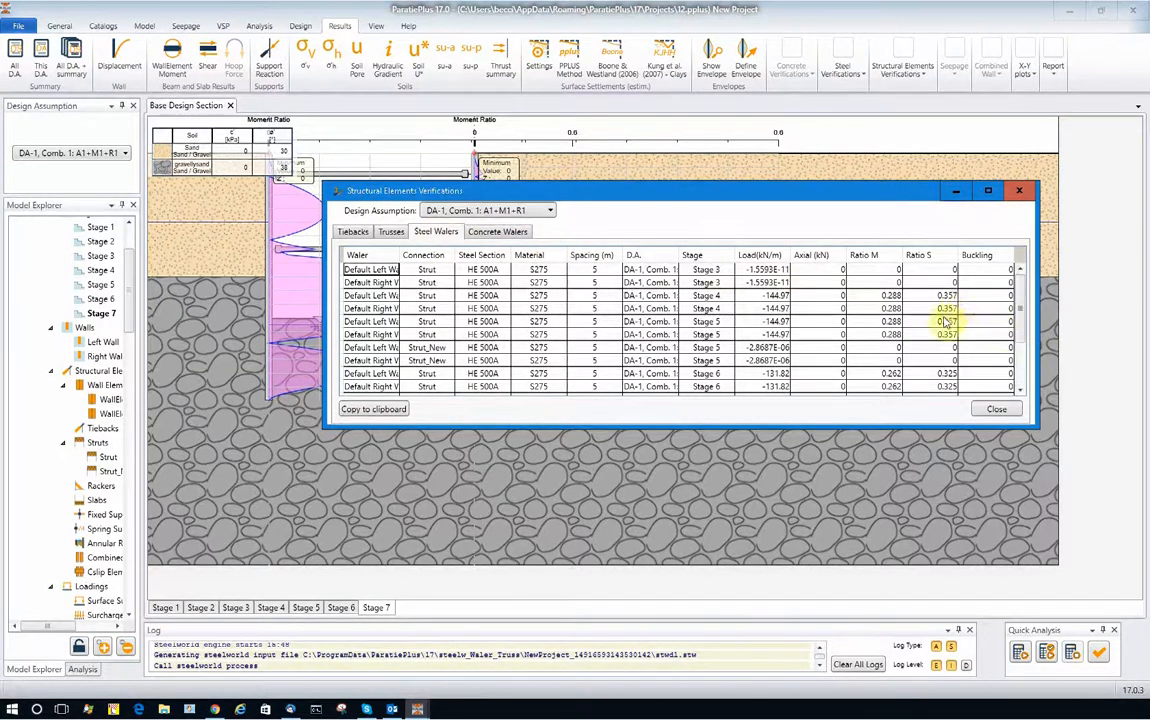
{"action": "scroll", "coordinate": [926, 335], "scroll_direction": "down", "scroll_amount": 1}
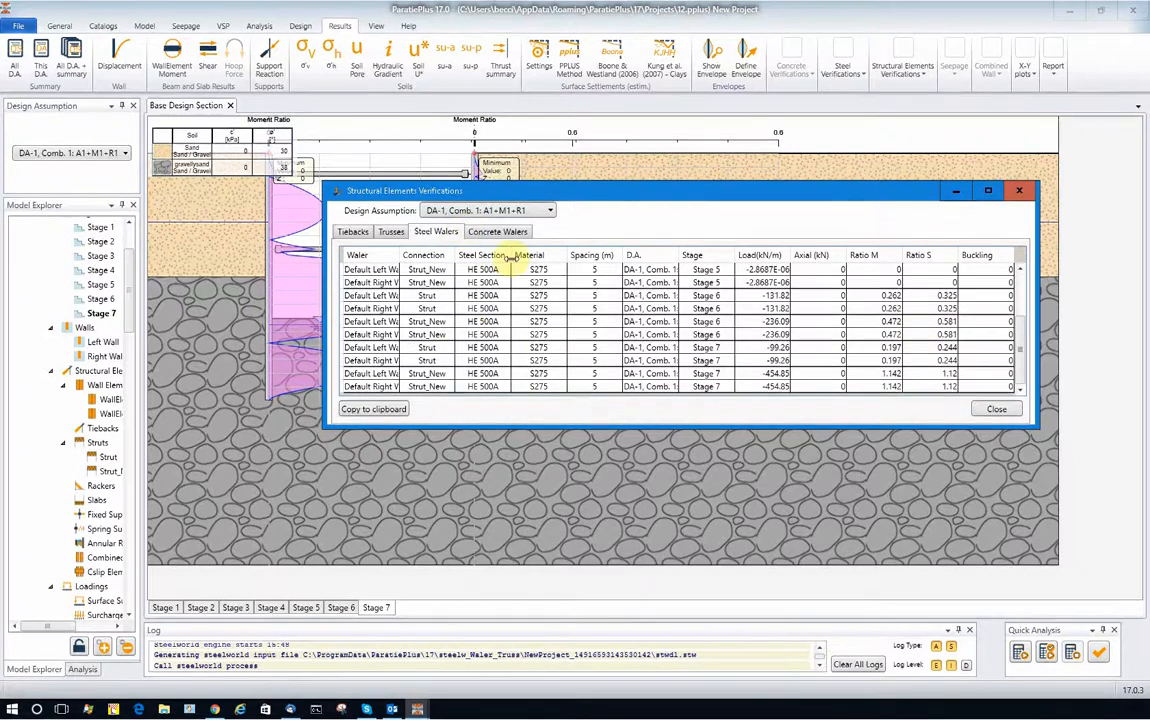
{"action": "scroll", "coordinate": [809, 334], "scroll_direction": "up", "scroll_amount": 2}
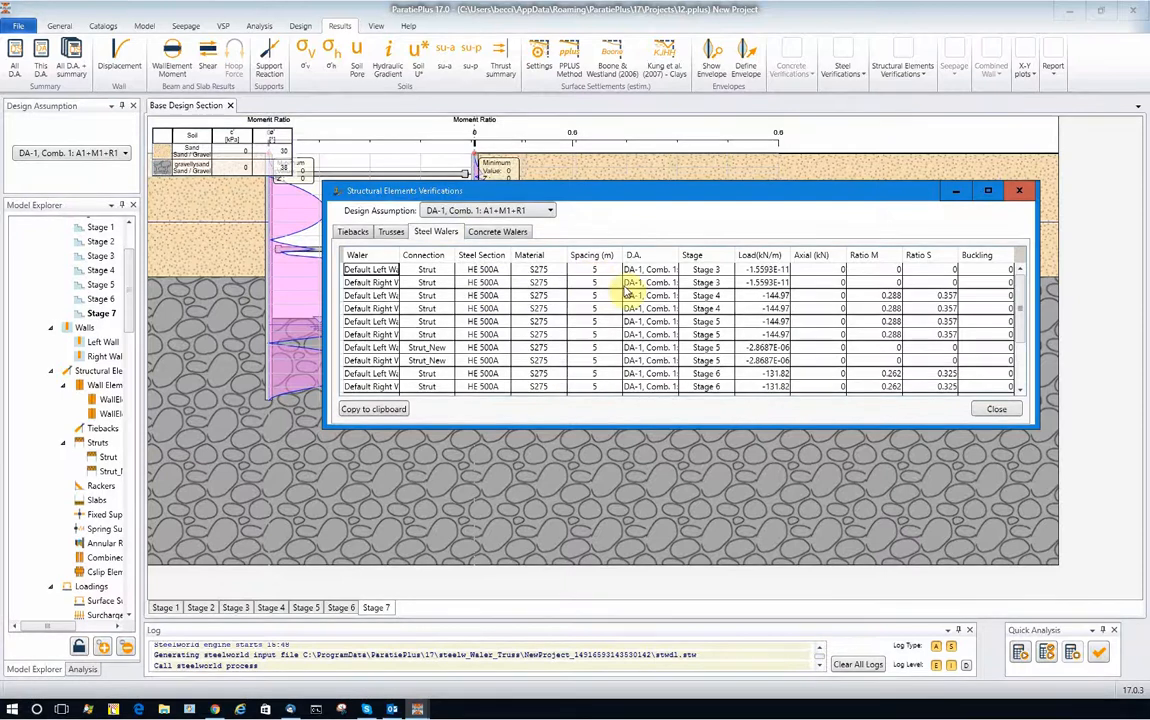
{"action": "scroll", "coordinate": [560, 292], "scroll_direction": "down", "scroll_amount": 3}
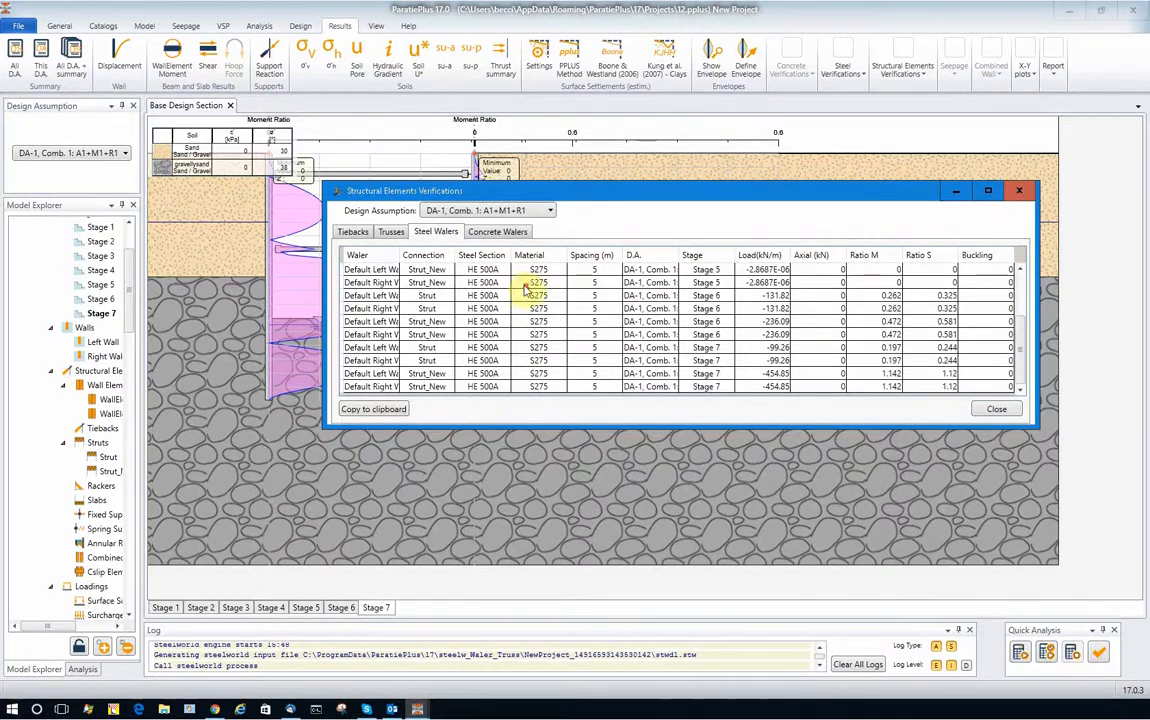
{"action": "scroll", "coordinate": [700, 290], "scroll_direction": "up", "scroll_amount": 2}
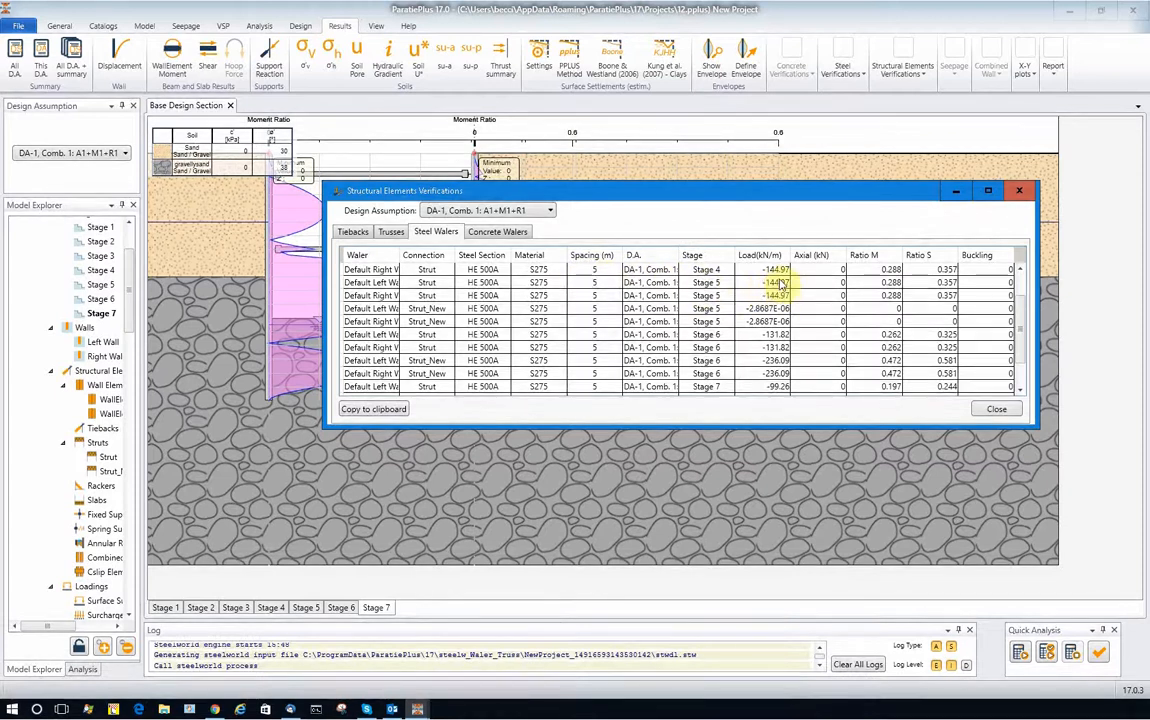
{"action": "scroll", "coordinate": [780, 300], "scroll_direction": "down", "scroll_amount": 1}
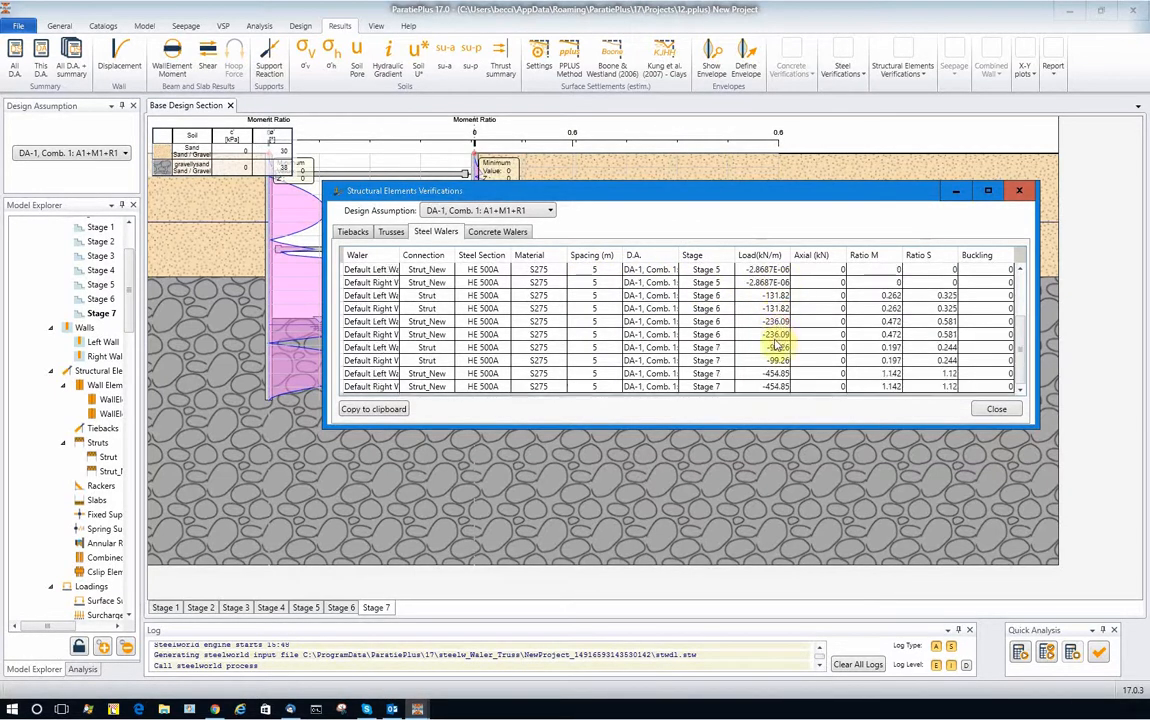
{"action": "scroll", "coordinate": [770, 342], "scroll_direction": "up", "scroll_amount": 1}
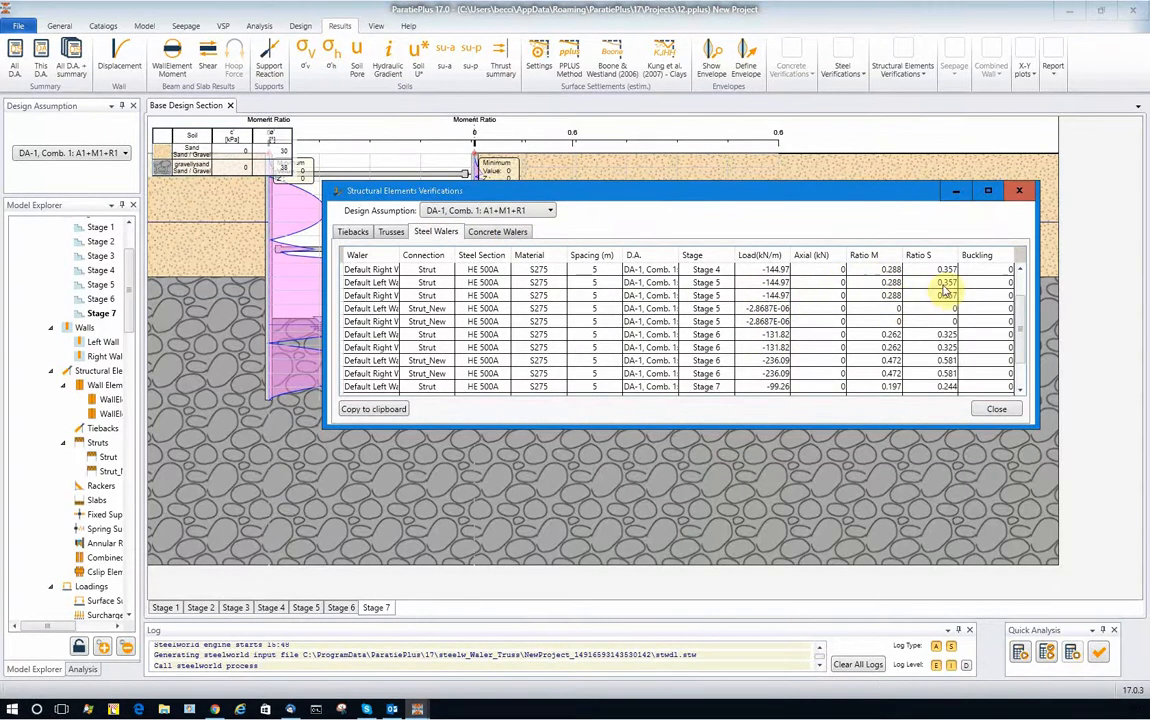
{"action": "scroll", "coordinate": [925, 305], "scroll_direction": "down", "scroll_amount": 1}
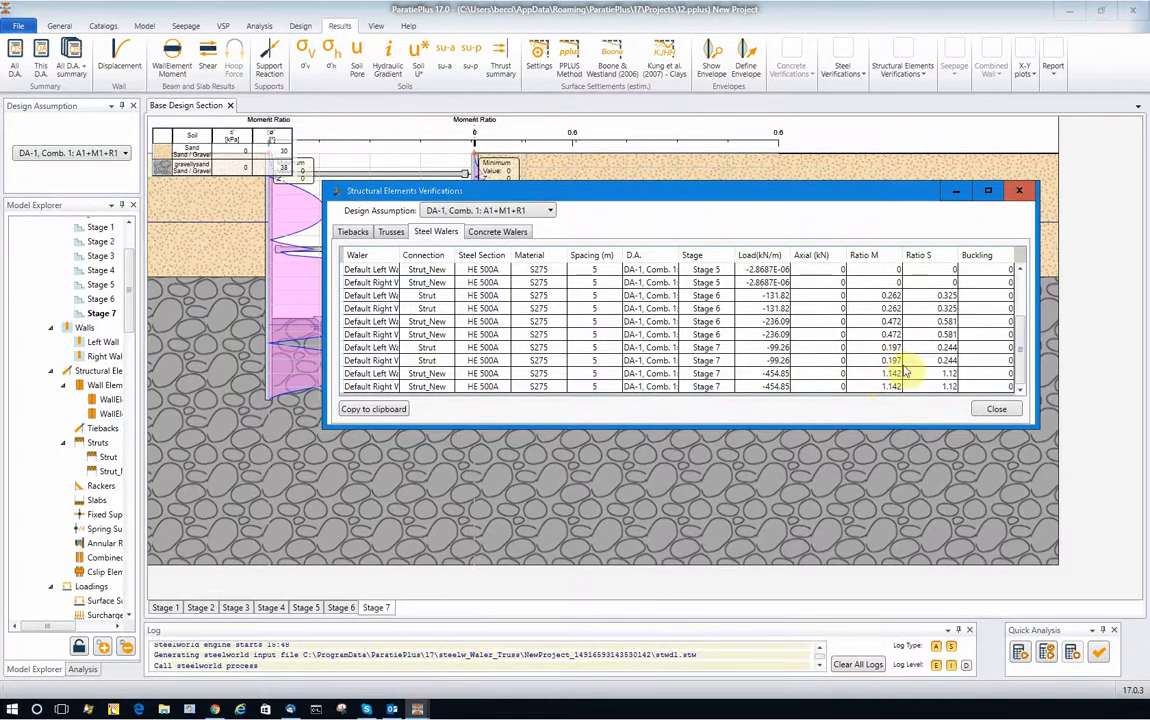
{"action": "left_click", "coordinate": [540, 375]}
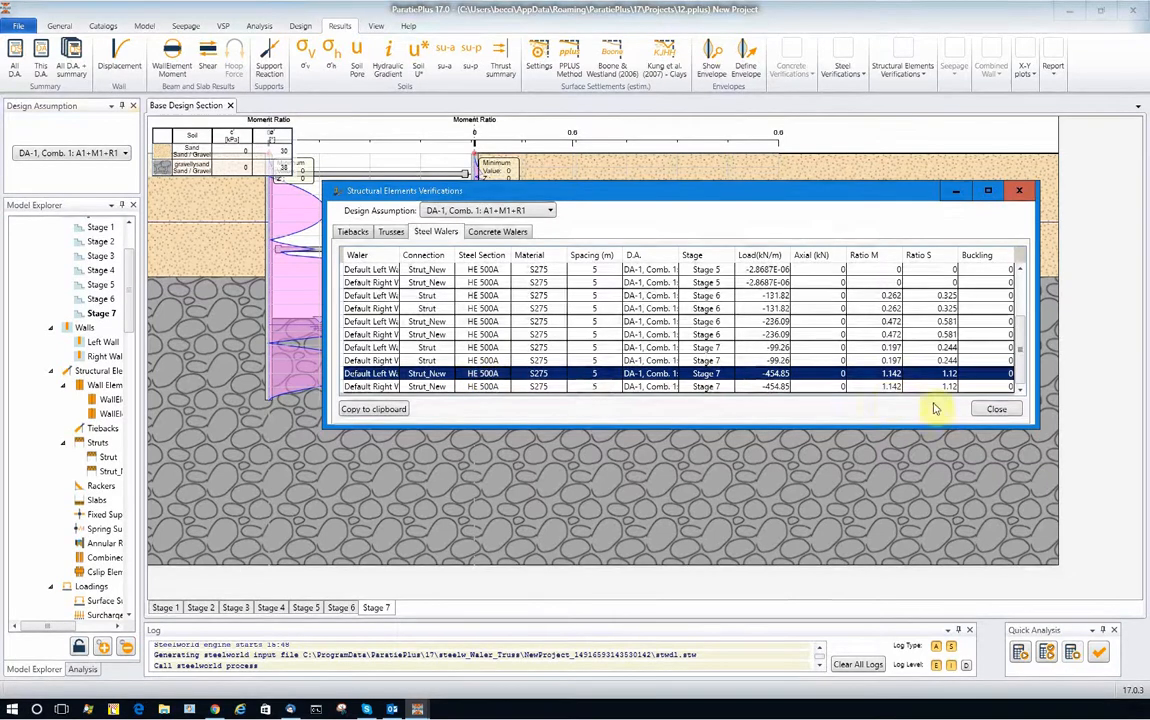
{"action": "left_click", "coordinate": [996, 408]}
Change the steel profile of Waler Section 2 steel to HE 500B through the lower strut's left waler, accepting the invalidation of the analysis results
{"action": "scroll", "coordinate": [440, 315], "scroll_direction": "up", "scroll_amount": 5}
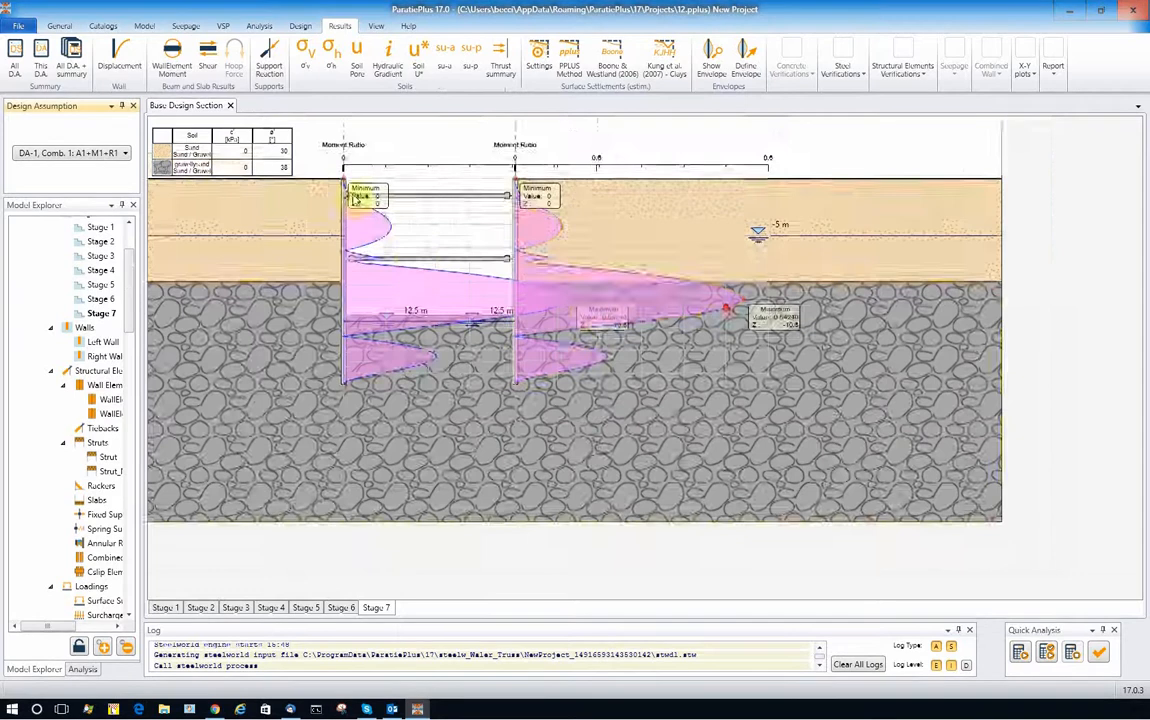
{"action": "scroll", "coordinate": [322, 301], "scroll_direction": "up", "scroll_amount": 4}
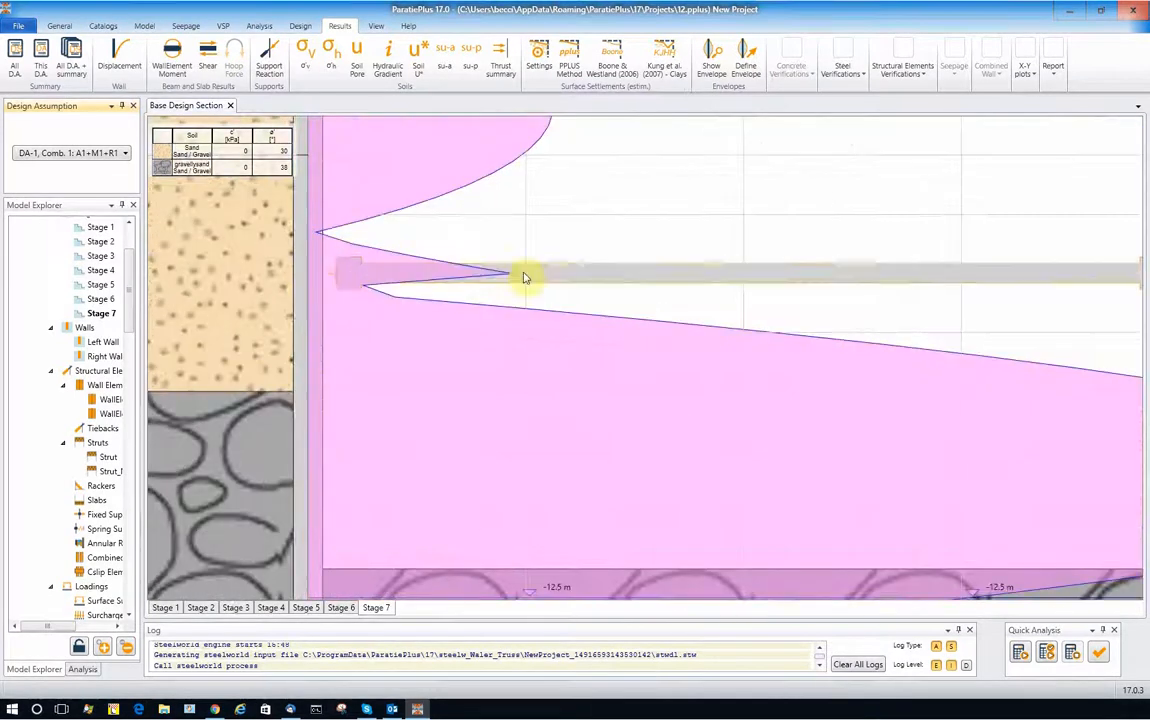
{"action": "left_click", "coordinate": [565, 278]}
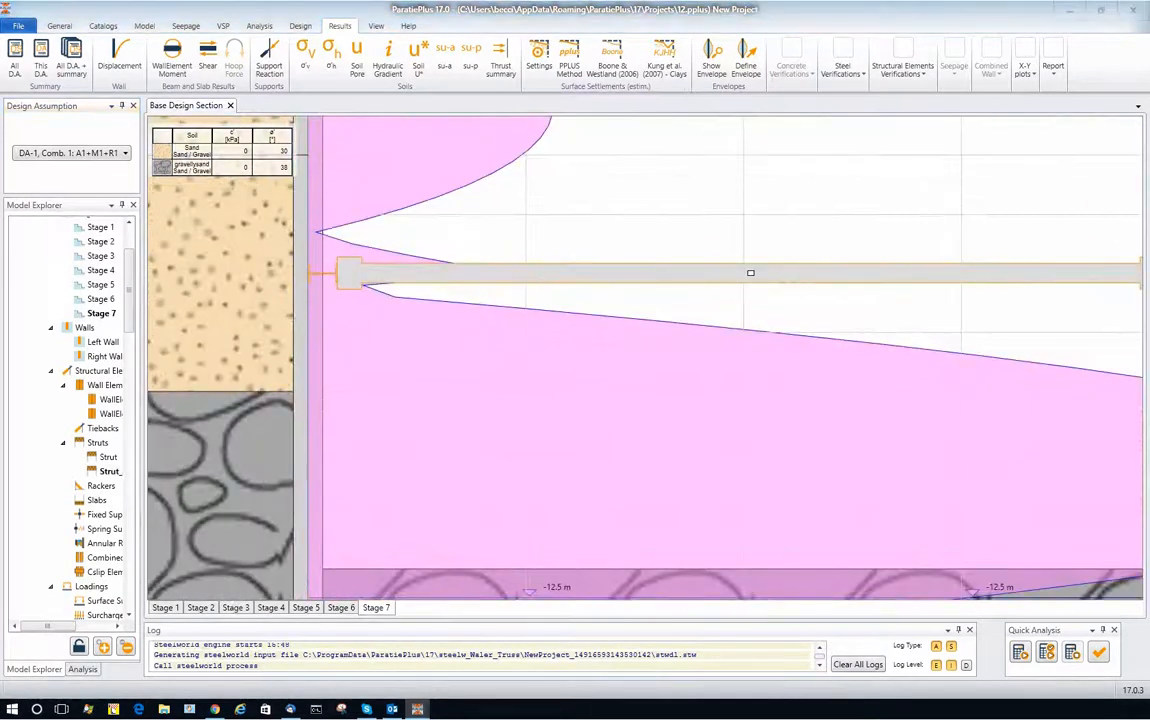
{"action": "double_click", "coordinate": [750, 272]}
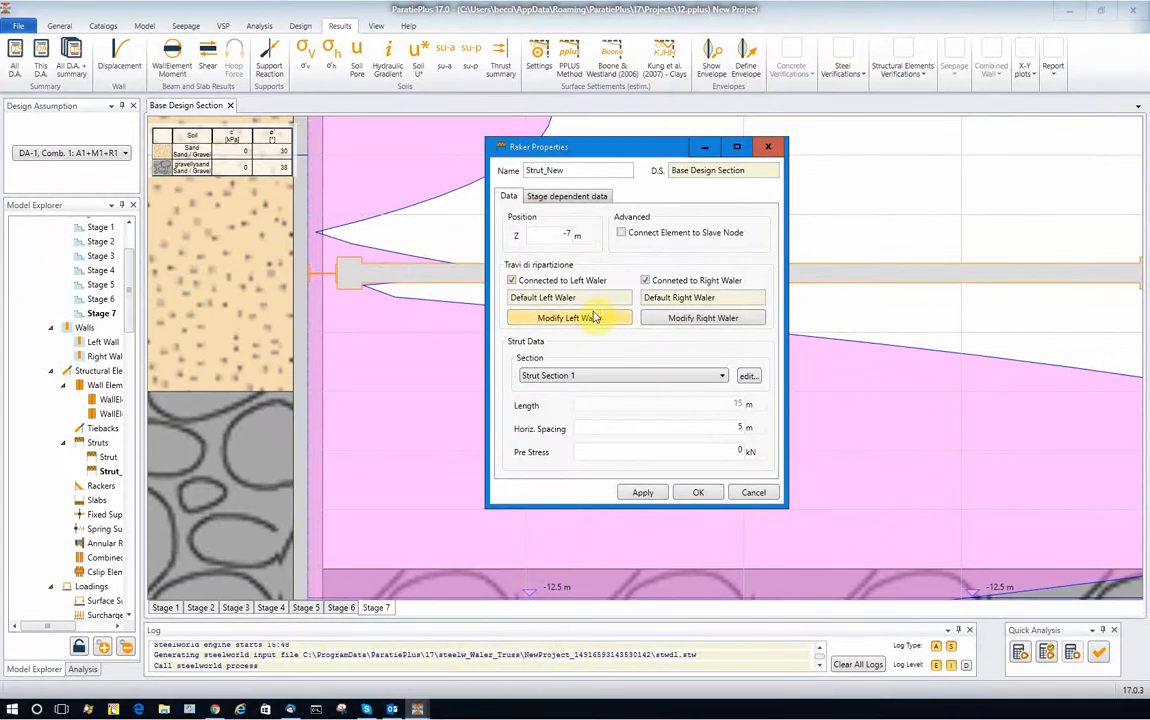
{"action": "left_click", "coordinate": [594, 318]}
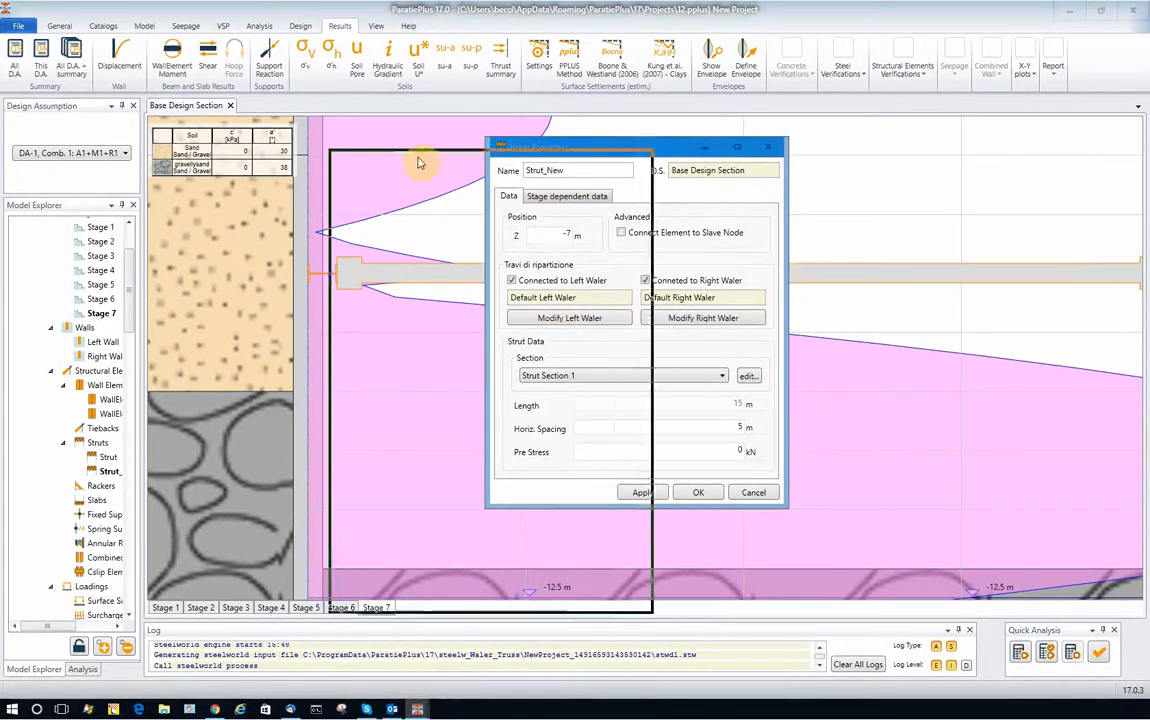
{"action": "left_click", "coordinate": [604, 342]}
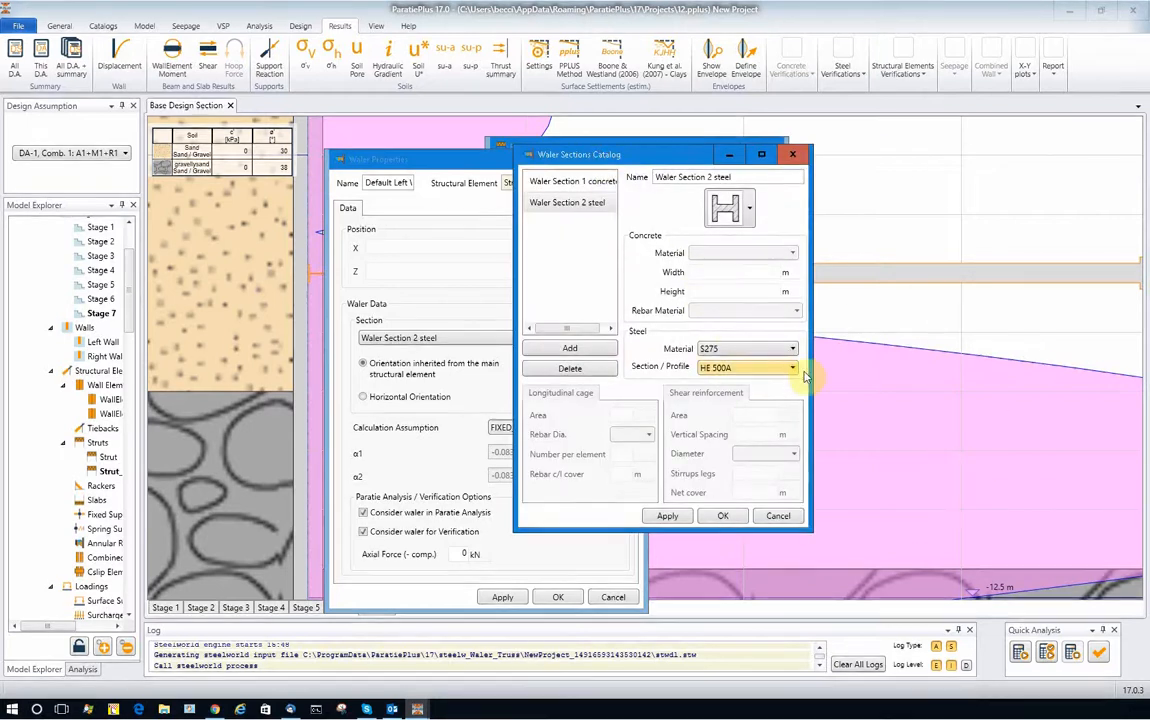
{"action": "left_click", "coordinate": [768, 369]}
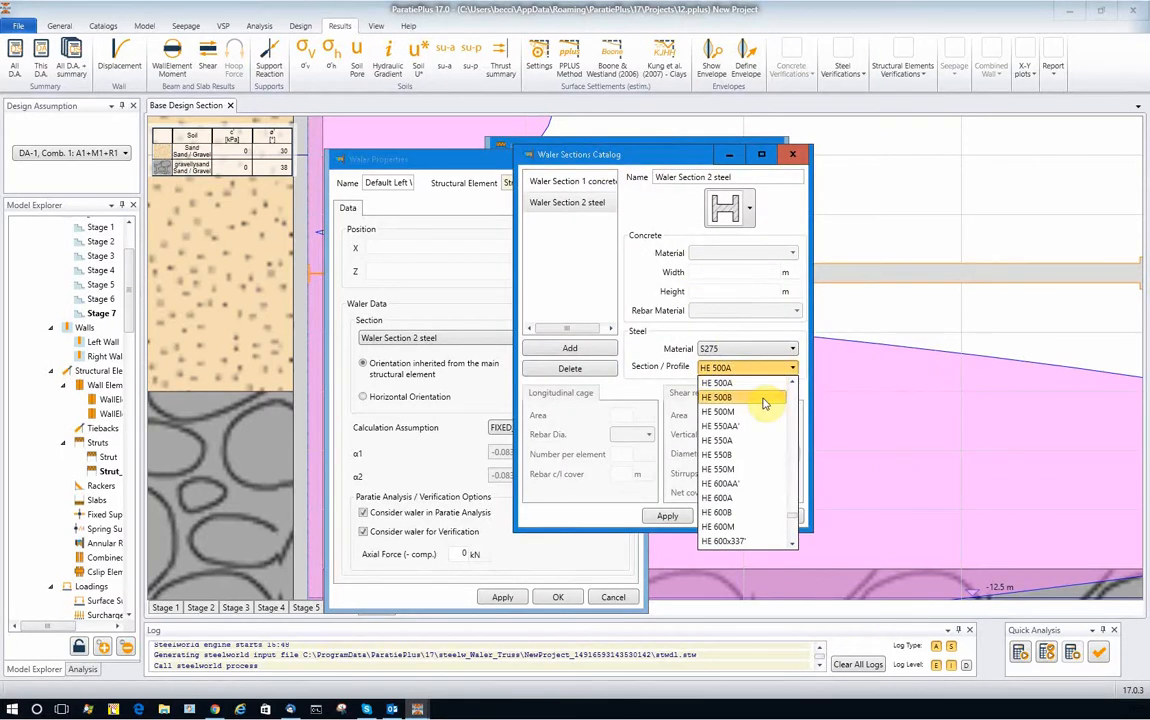
{"action": "left_click", "coordinate": [764, 398]}
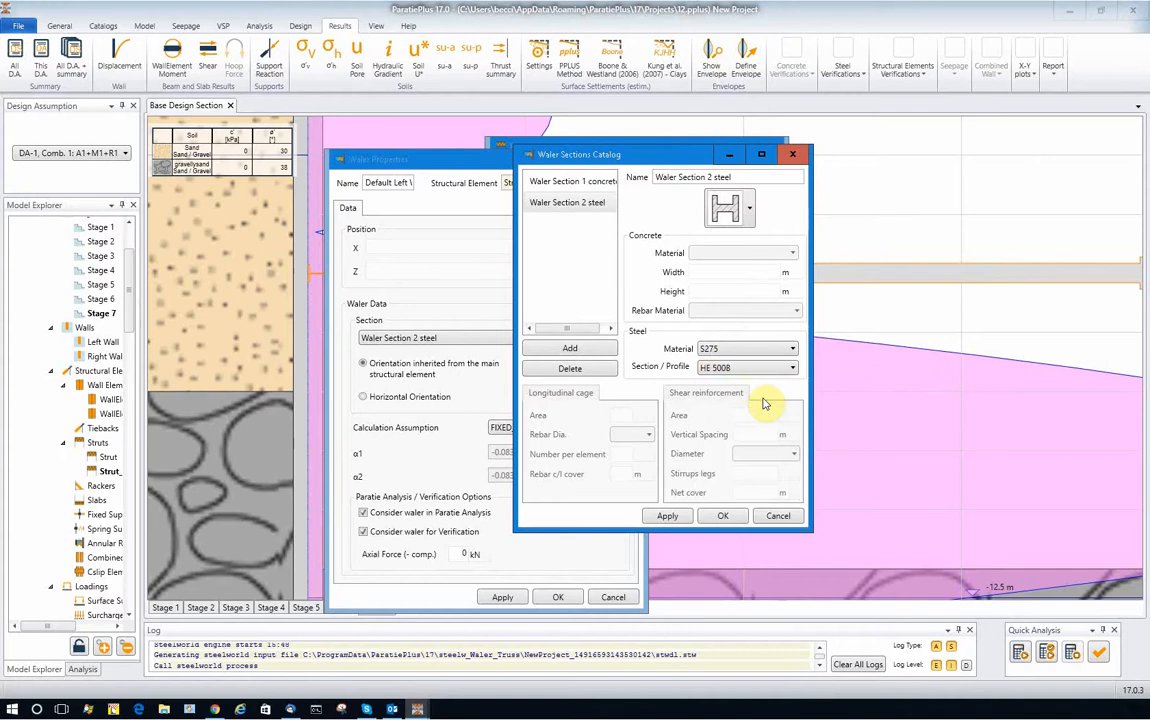
{"action": "left_click", "coordinate": [723, 515]}
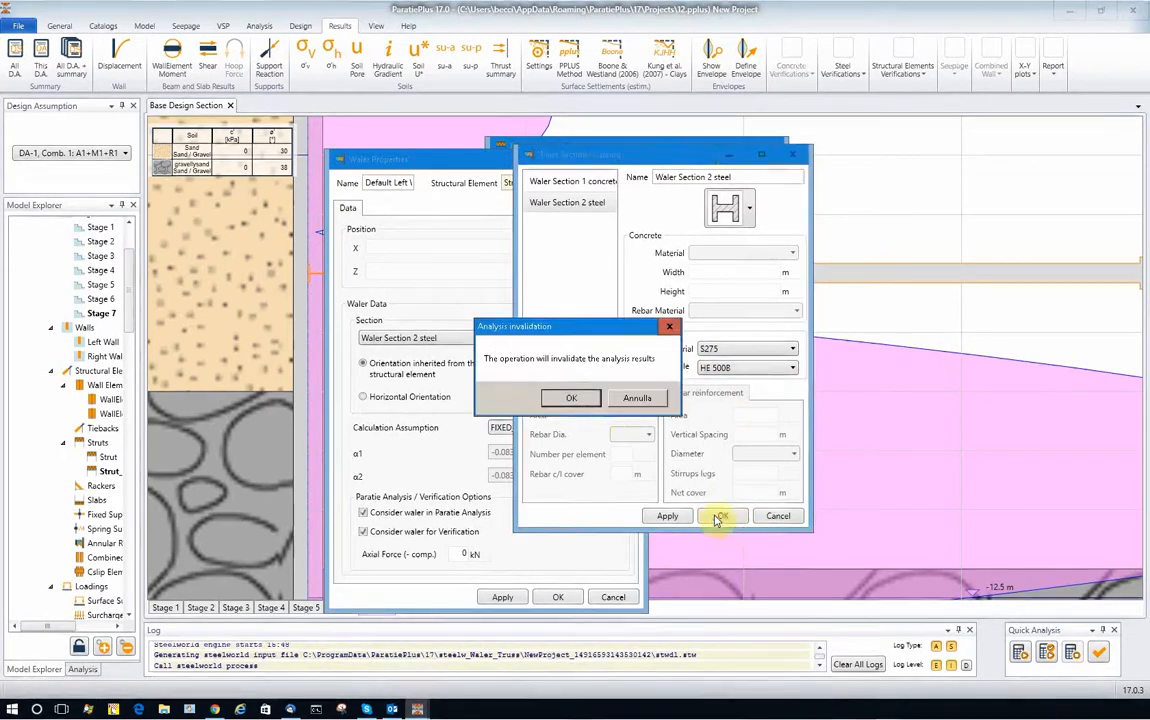
{"action": "left_click", "coordinate": [571, 399]}
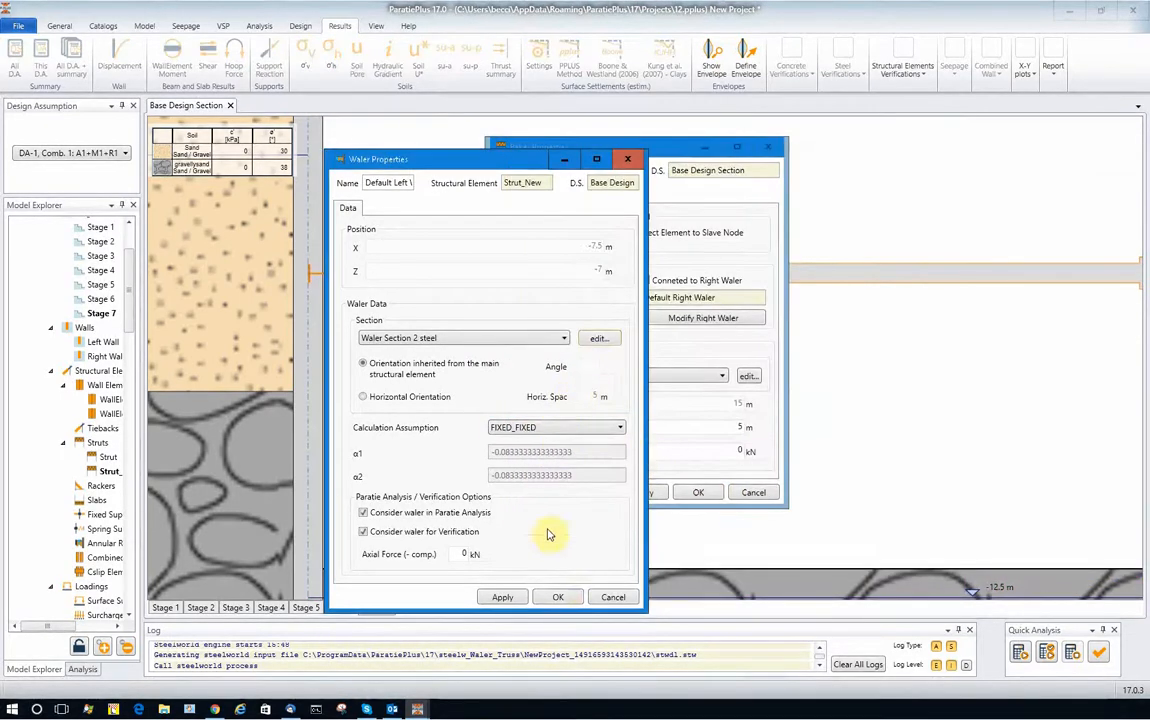
{"action": "left_click", "coordinate": [557, 597]}
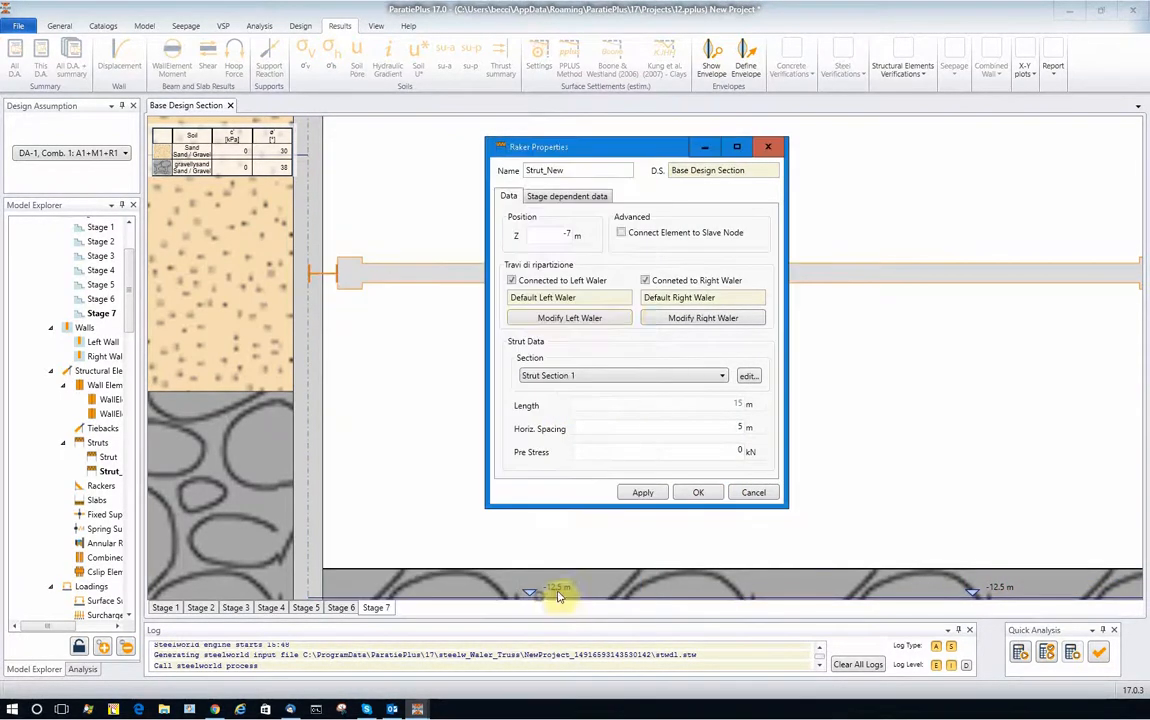
Check that the lower strut's right waler uses Waler Section 2 steel with HE 500B, and accept the waler and strut properties
{"action": "left_click", "coordinate": [704, 319]}
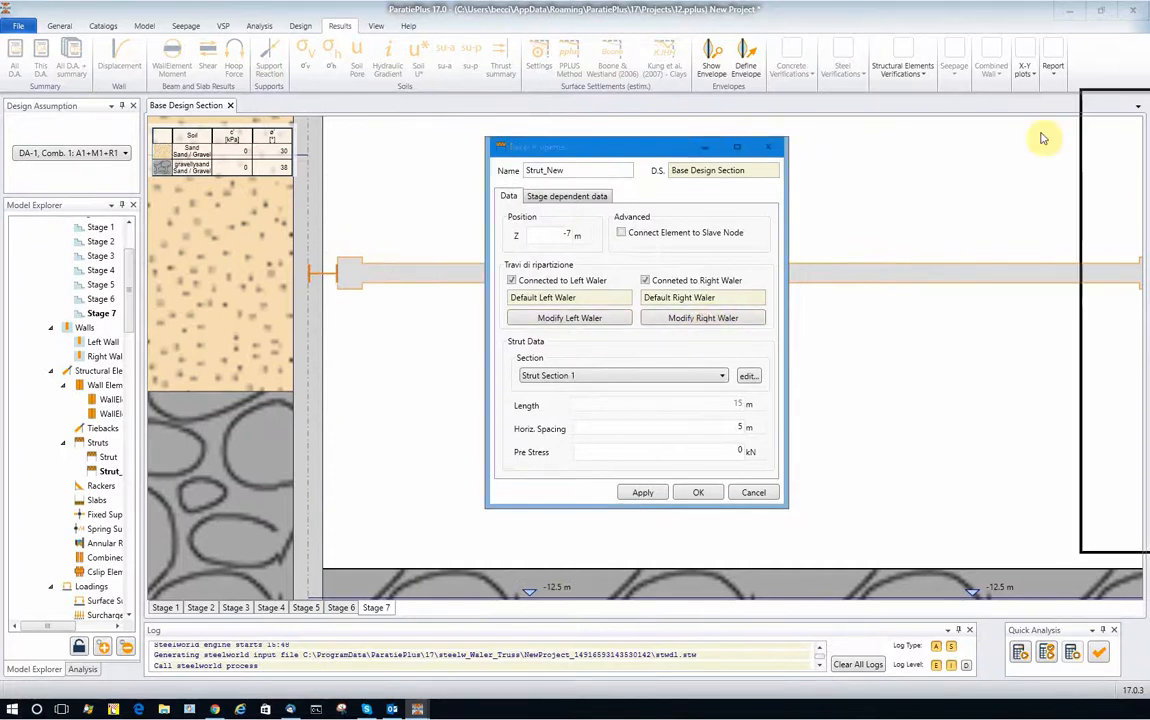
{"action": "left_click", "coordinate": [902, 364]}
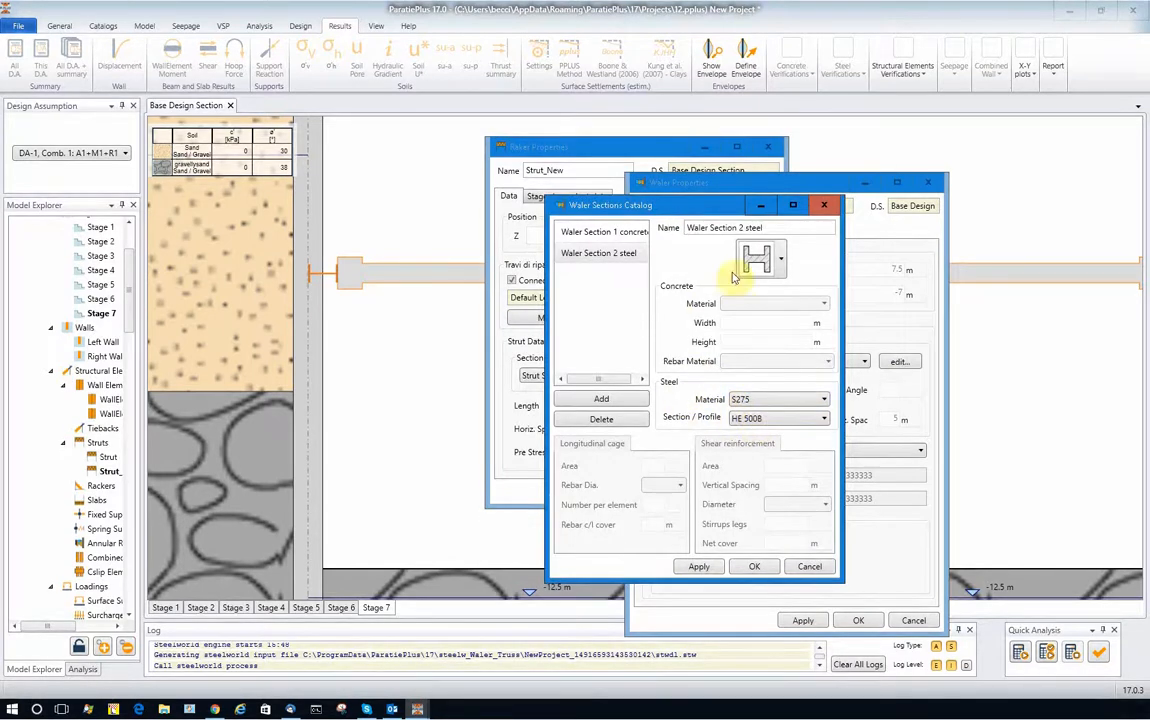
{"action": "left_click_drag", "start_coordinate": [705, 207], "coordinate": [480, 229]}
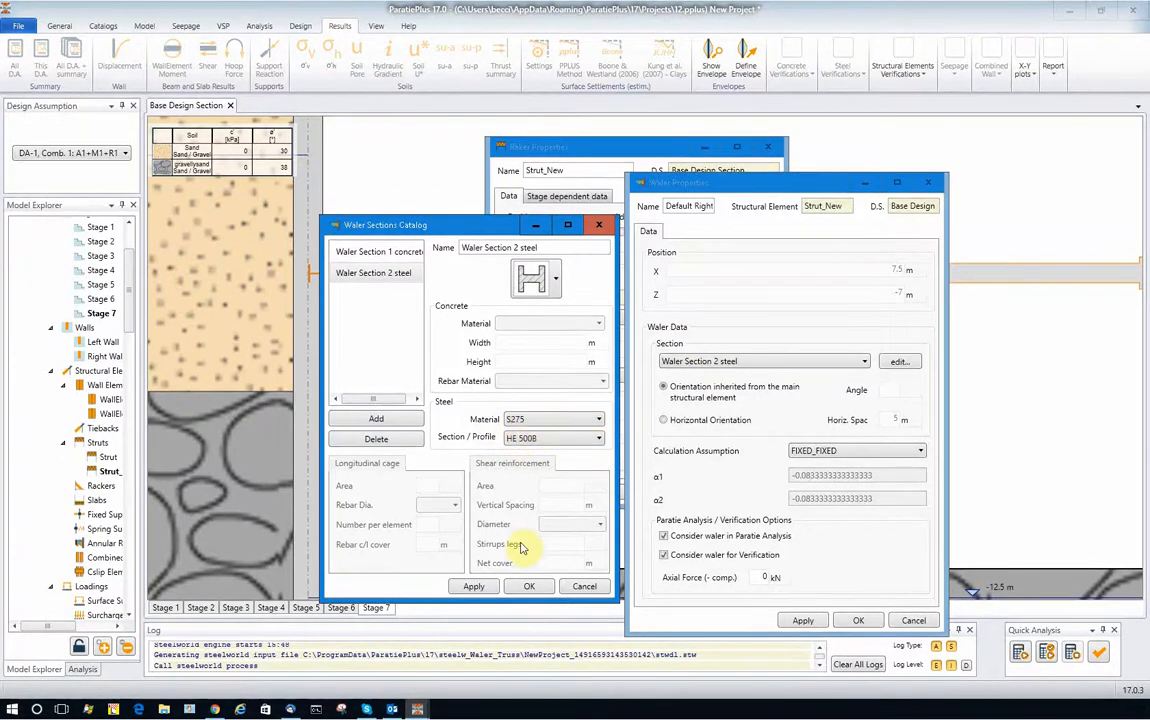
{"action": "left_click", "coordinate": [528, 588]}
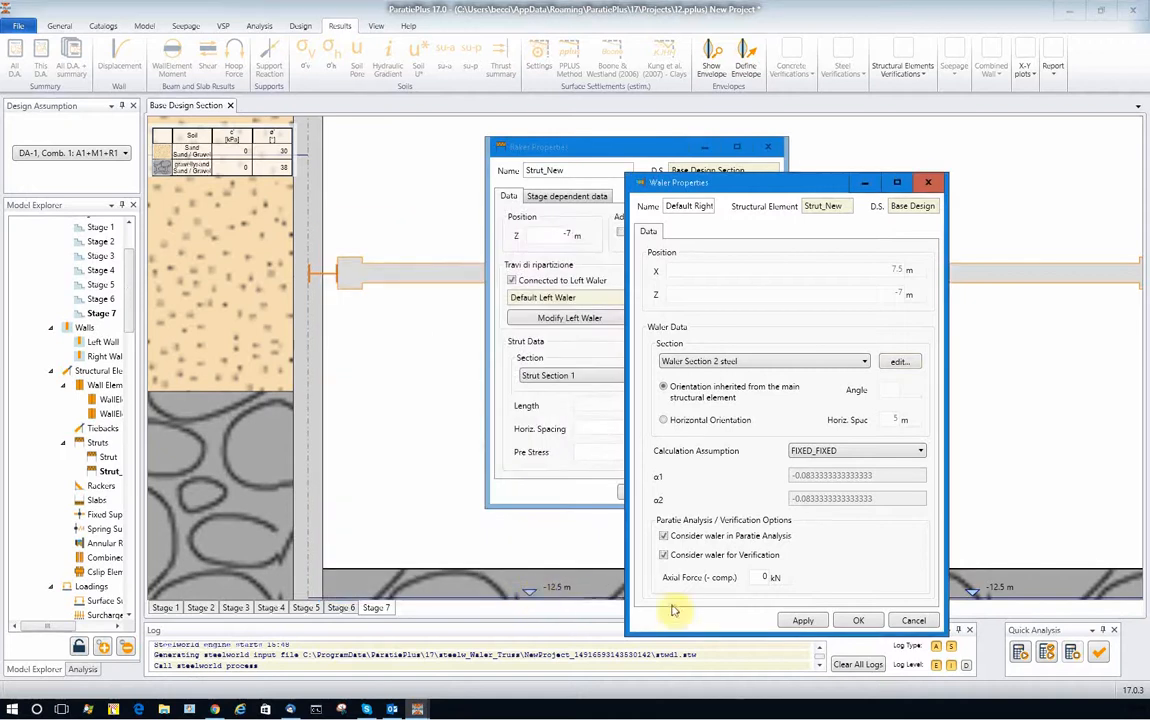
{"action": "left_click", "coordinate": [855, 621]}
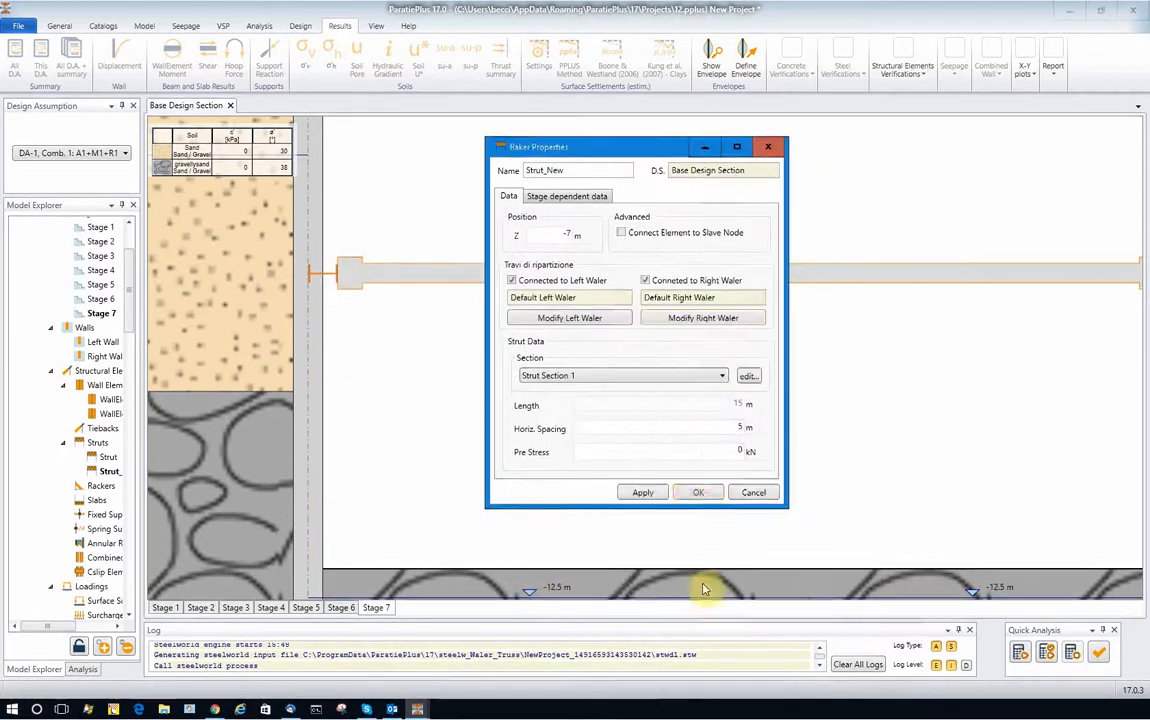
{"action": "left_click", "coordinate": [696, 490]}
Rerun the analysis and review the steel waler moment and shear ratios of Strut_New at Stage 7, closing the verification results
{"action": "left_click", "coordinate": [1045, 653]}
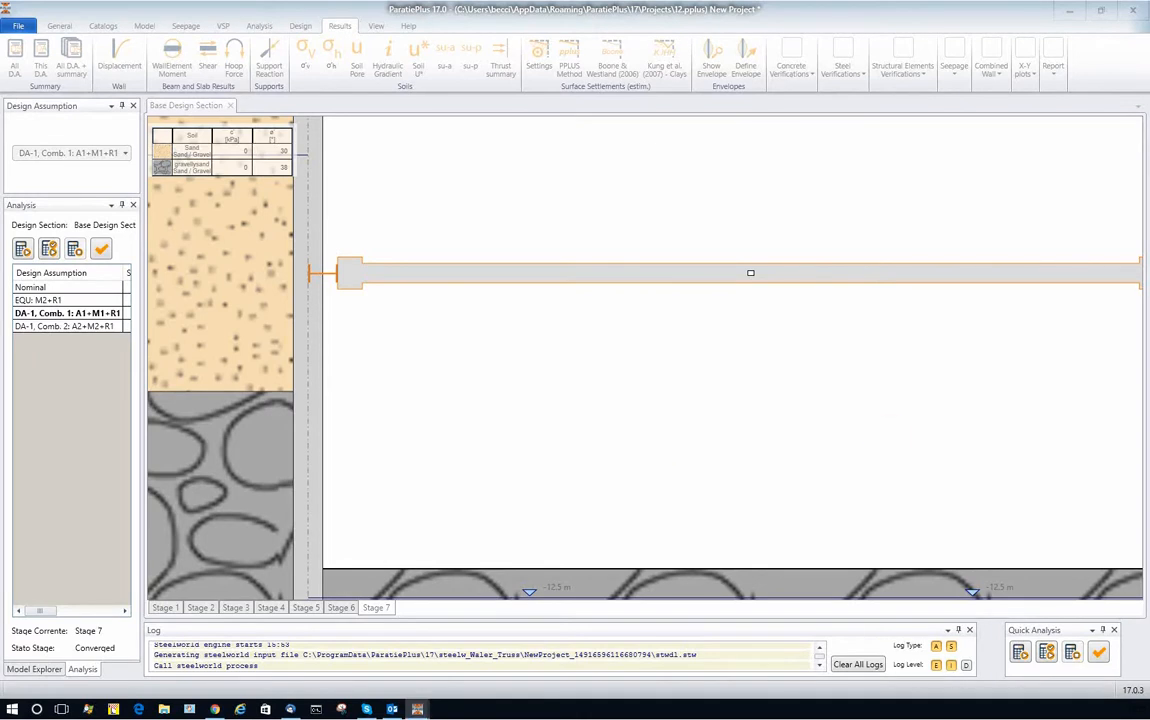
{"action": "left_click", "coordinate": [913, 55]}
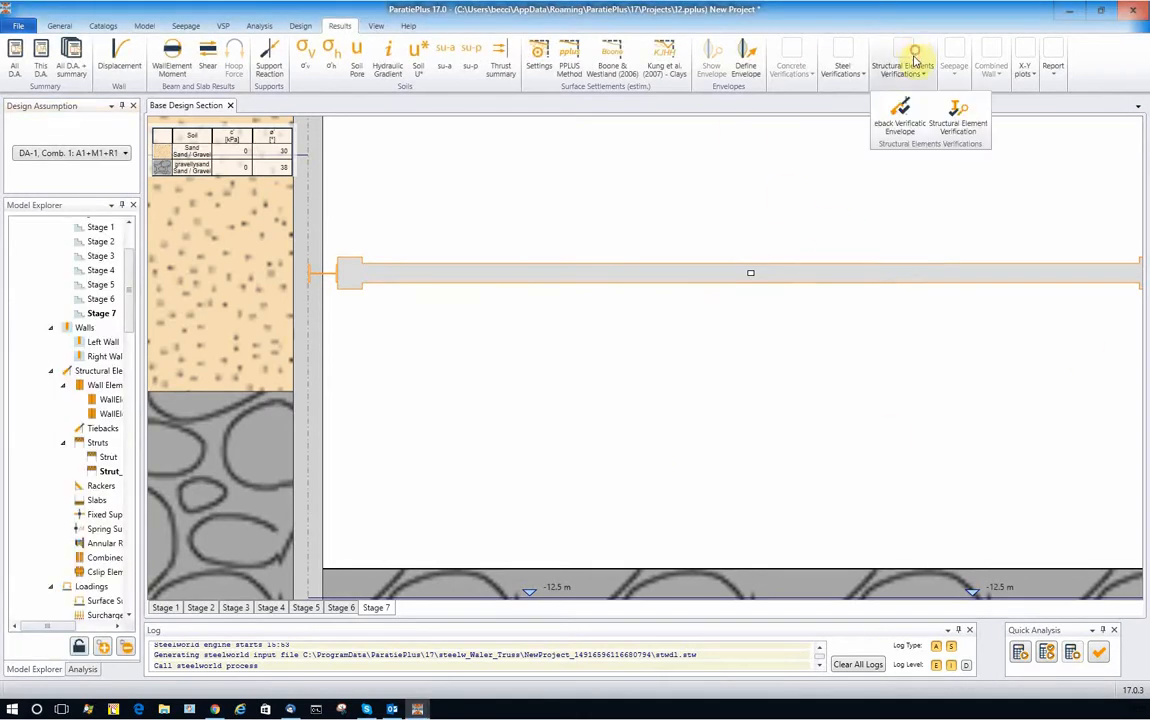
{"action": "left_click", "coordinate": [952, 120]}
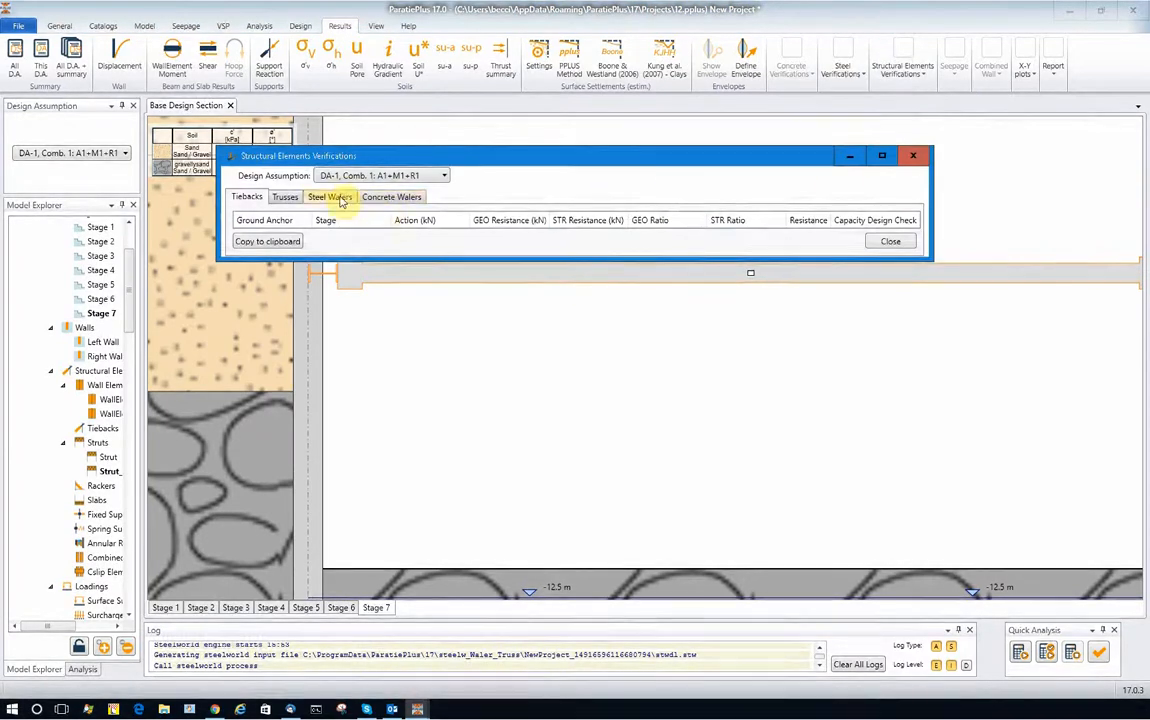
{"action": "left_click", "coordinate": [341, 200]}
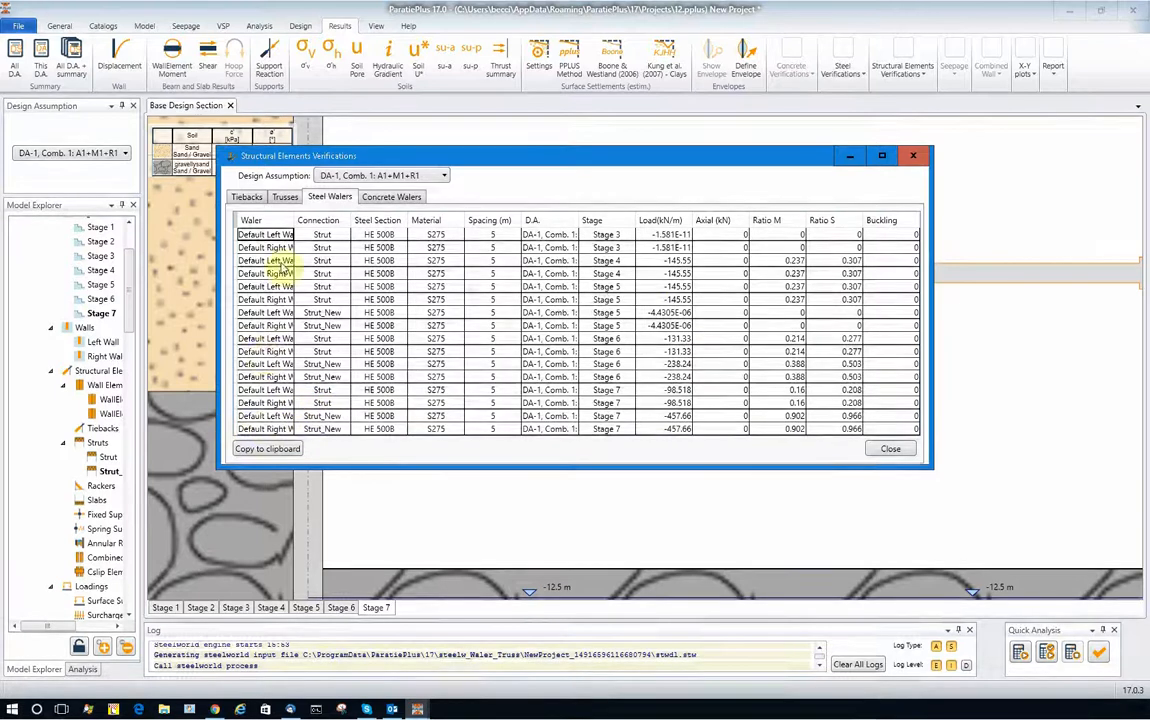
{"action": "left_click", "coordinate": [605, 417]}
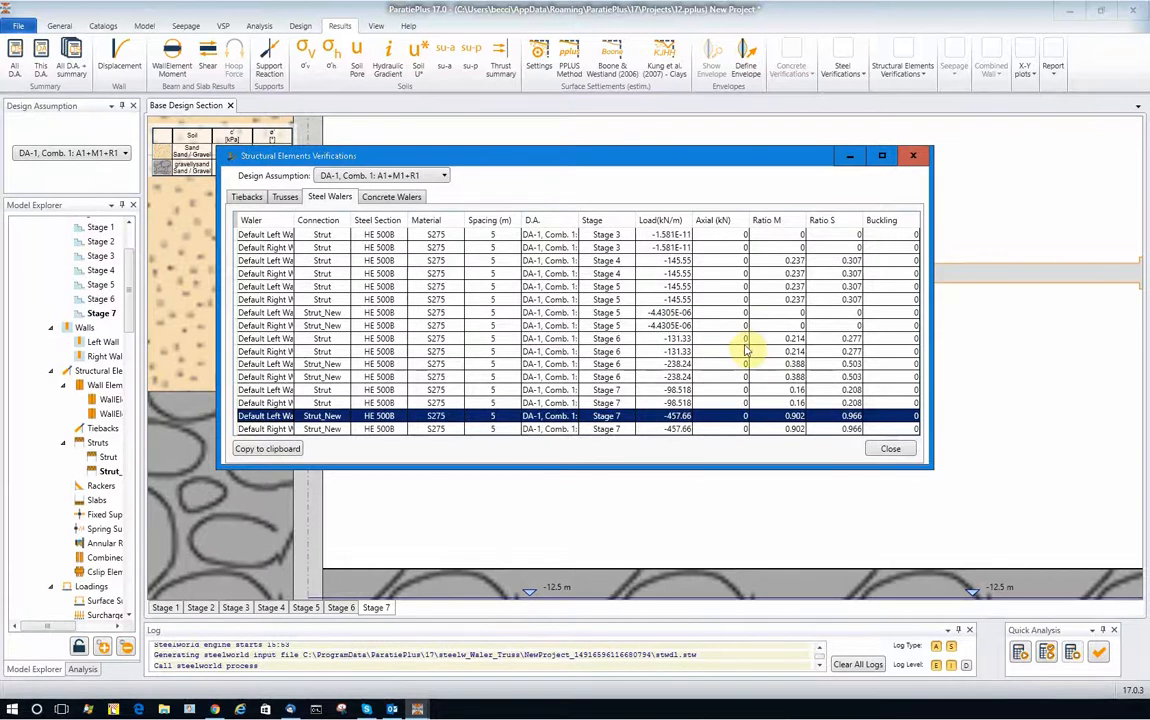
{"action": "left_click", "coordinate": [890, 449]}
{"action": "scroll", "coordinate": [576, 256], "scroll_direction": "down", "scroll_amount": 4}
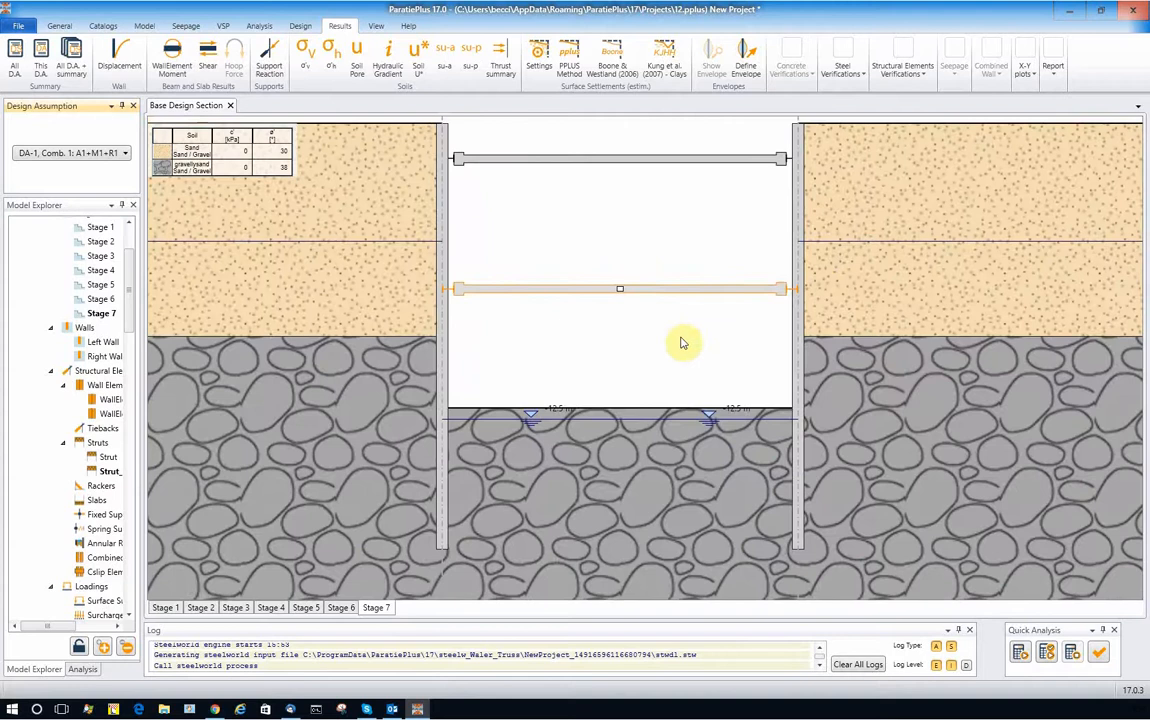
{"action": "scroll", "coordinate": [667, 366], "scroll_direction": "down", "scroll_amount": 1}
{"action": "scroll", "coordinate": [621, 377], "scroll_direction": "up", "scroll_amount": 1}
{"action": "scroll", "coordinate": [596, 403], "scroll_direction": "down", "scroll_amount": 1}
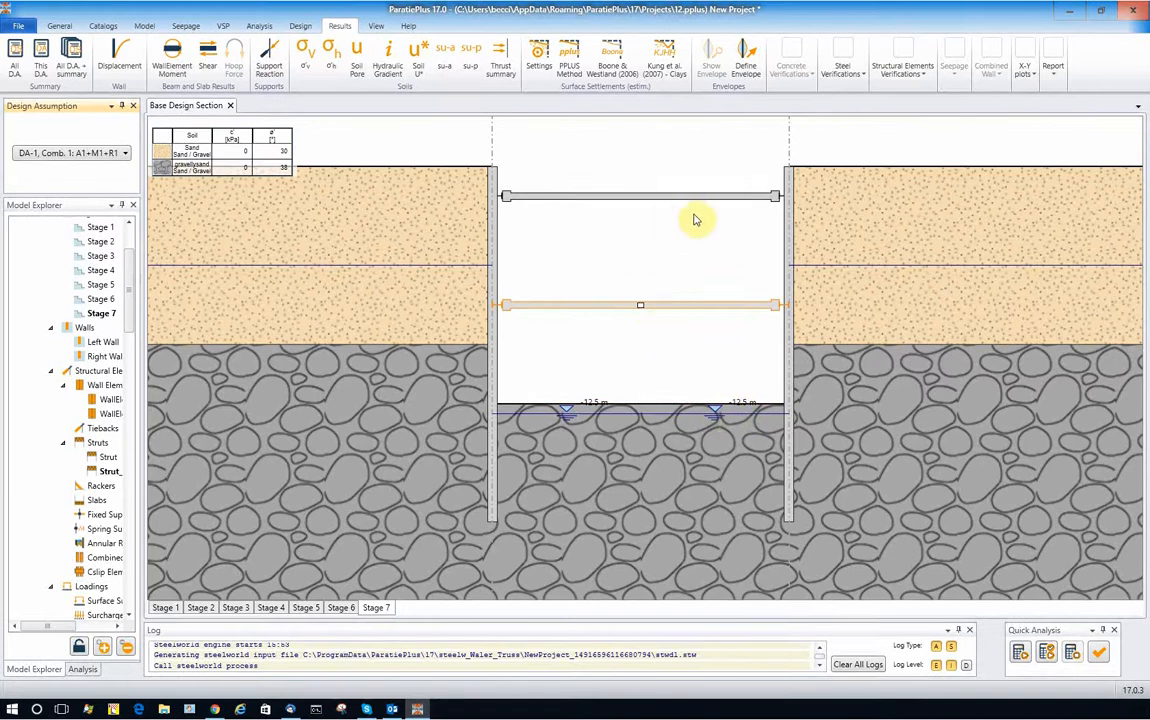
{"action": "scroll", "coordinate": [729, 387], "scroll_direction": "down", "scroll_amount": 1}
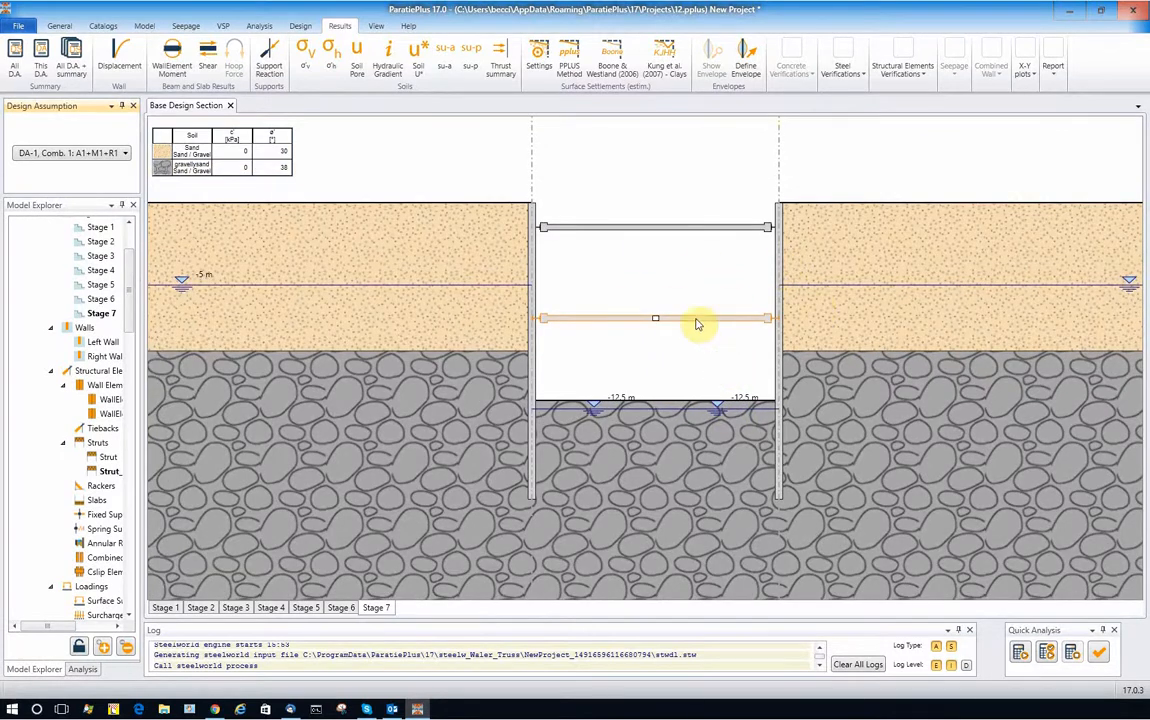